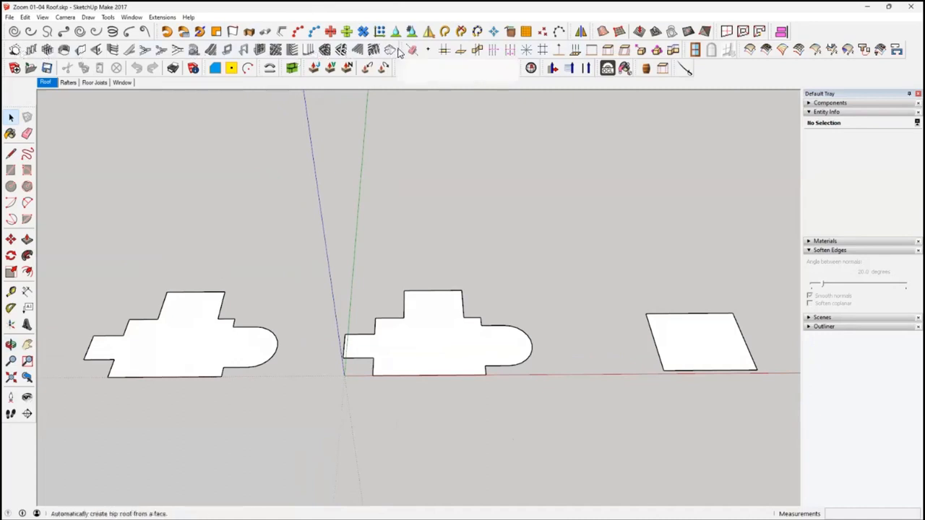
Examine the 1001bit extension's toolbar groups and its categories of drawing, editing and roof tools
left_click(168, 17)
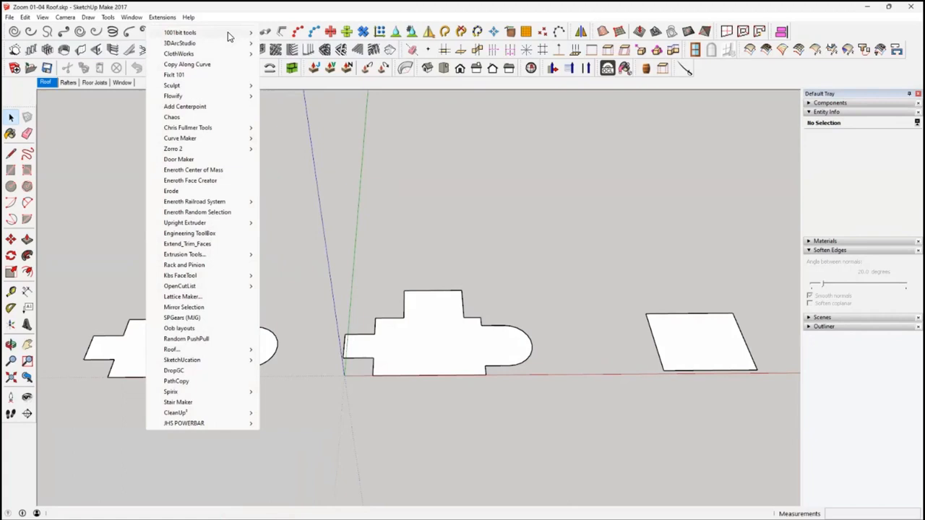
mouse_move(230, 36)
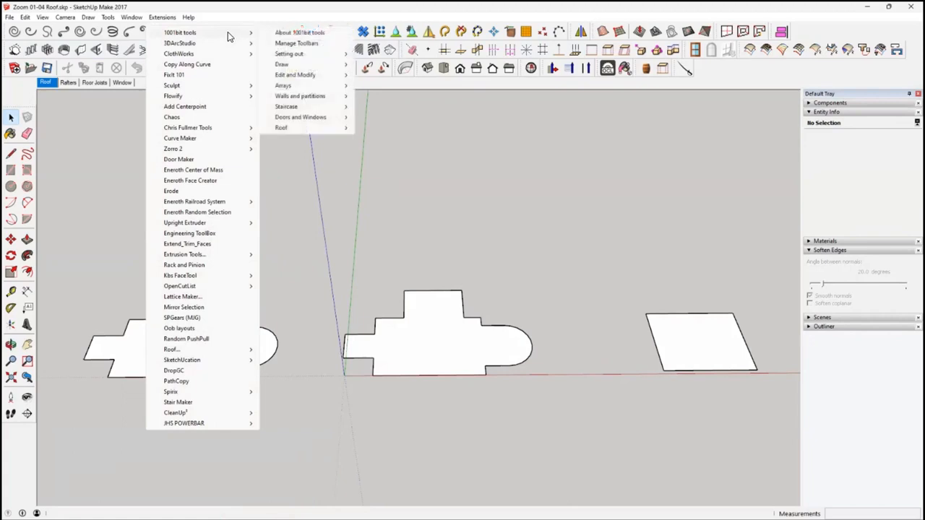
left_click(296, 44)
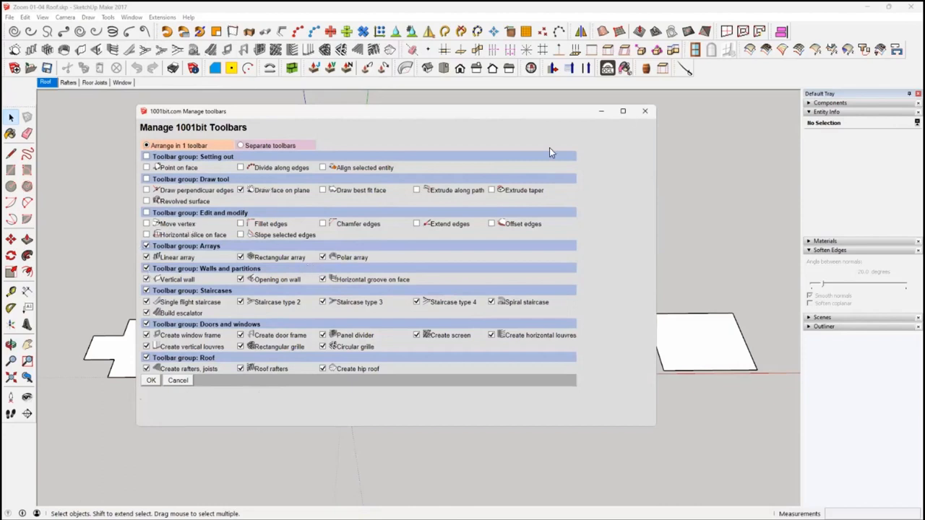
left_click(644, 111)
left_click(162, 16)
mouse_move(180, 33)
mouse_move(303, 54)
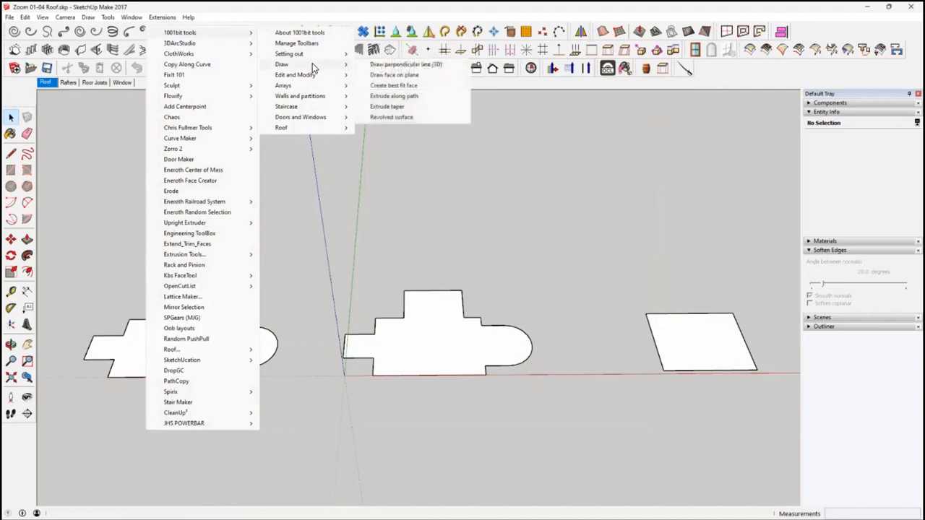
left_click(448, 242)
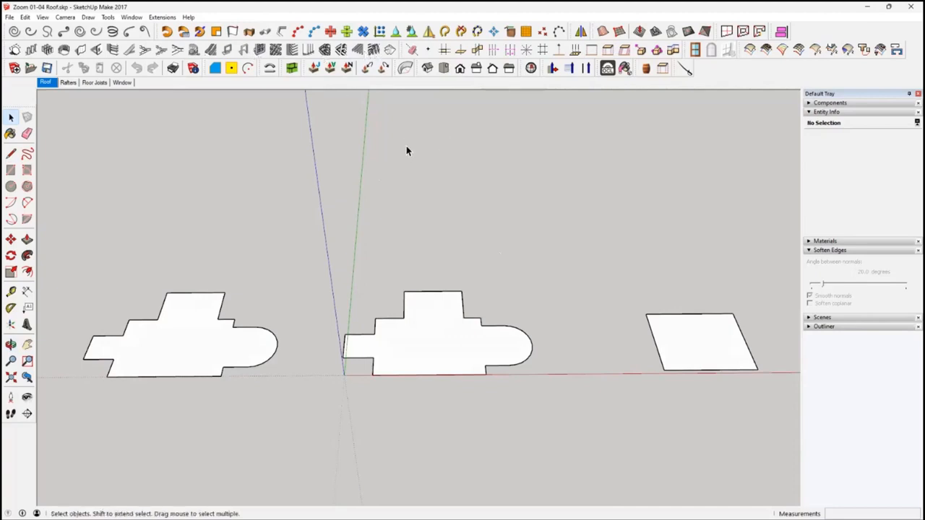
Examine the central building-outline face with the rounded end from several angles
middle_click_drag(300, 260, 314, 239)
scroll(488, 372, "up", 2)
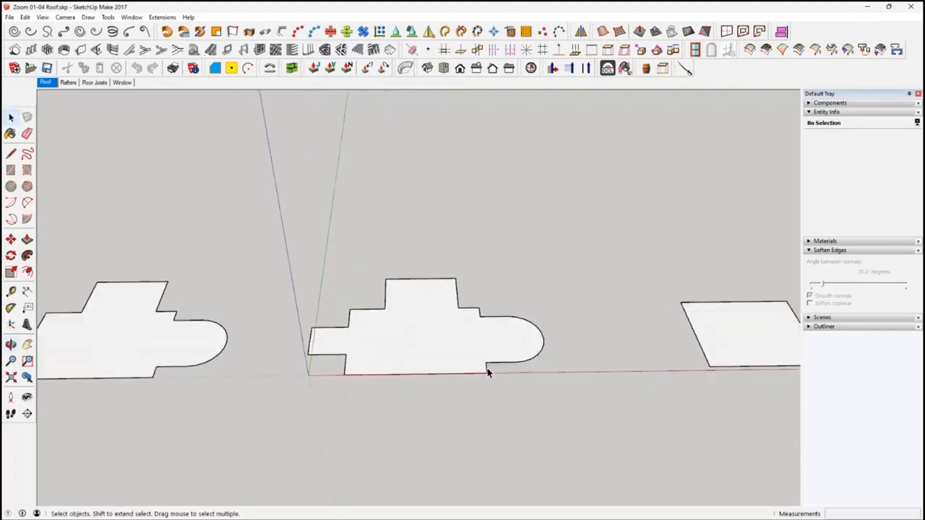
scroll(486, 371, "up", 1)
scroll(483, 370, "up", 5)
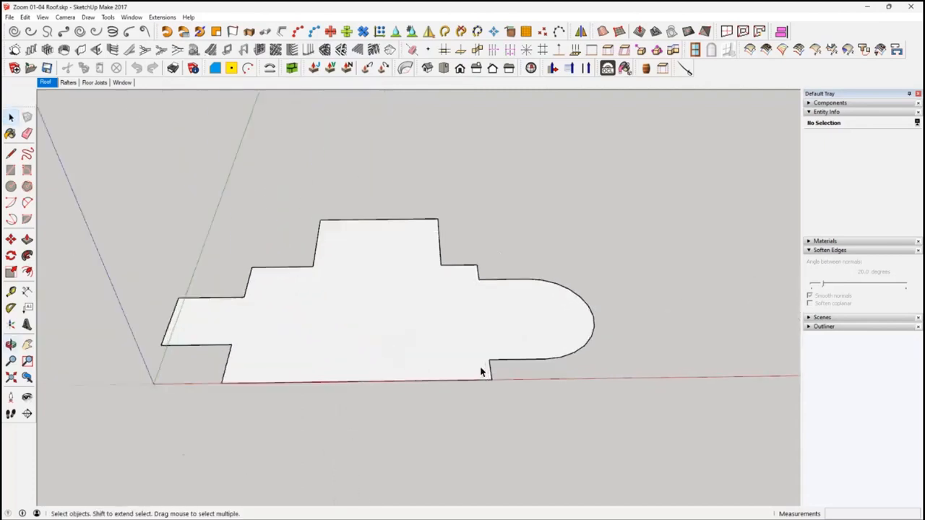
left_click(49, 83)
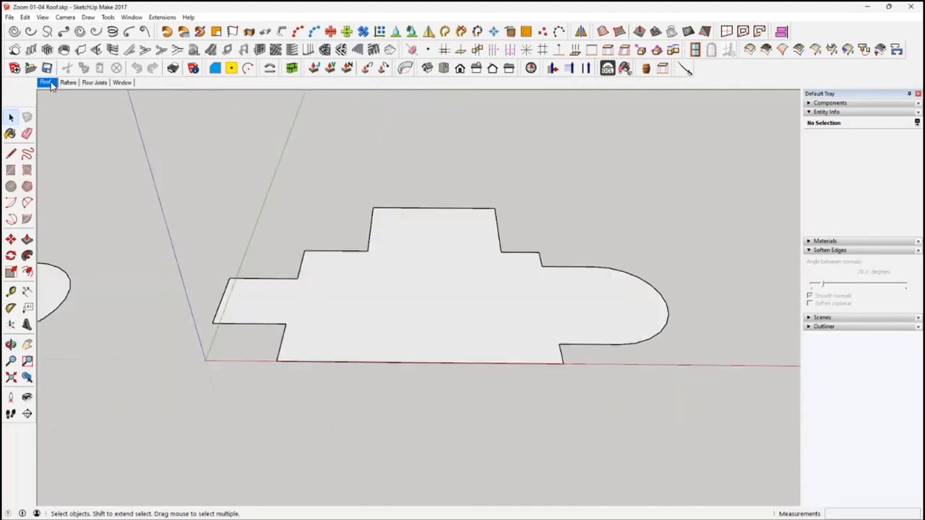
middle_click_drag(412, 252, 417, 310)
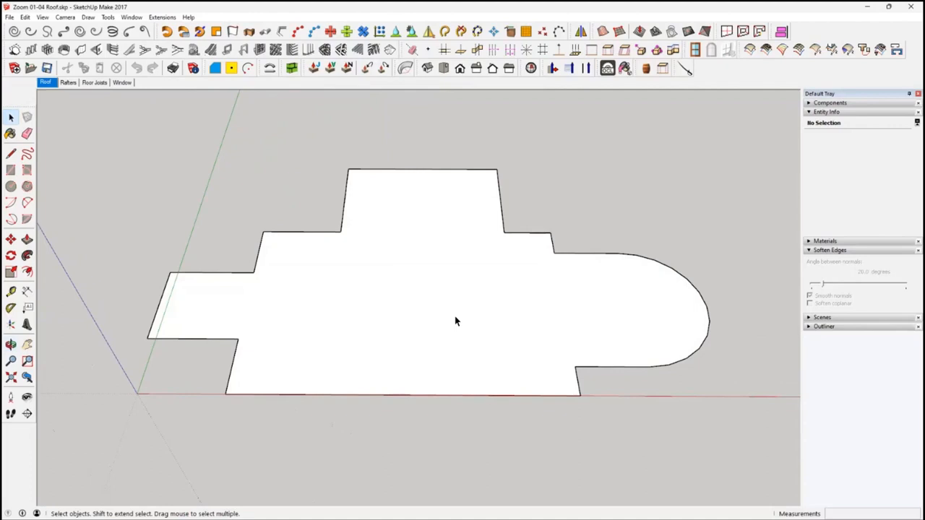
middle_click_drag(504, 323, 504, 349)
middle_click_drag(386, 324, 475, 319)
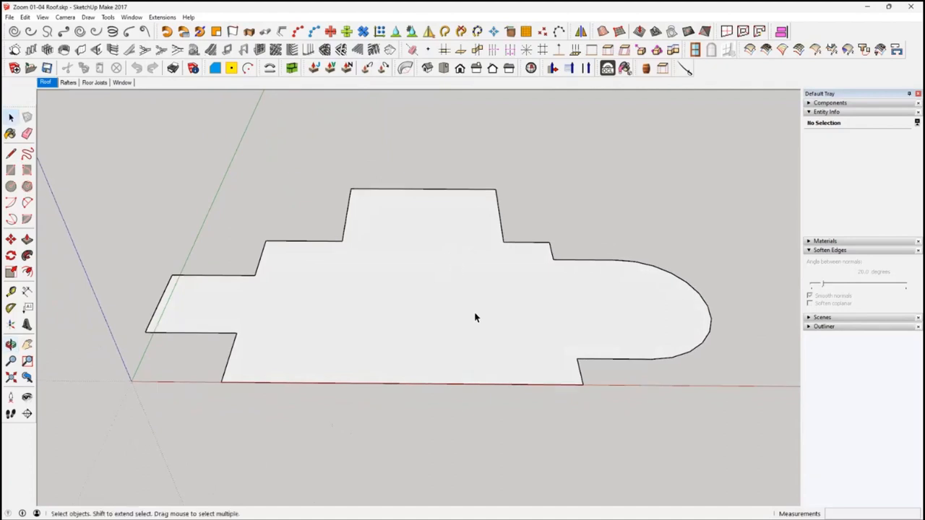
middle_click_drag(482, 427, 483, 437)
scroll(494, 409, "down", 2)
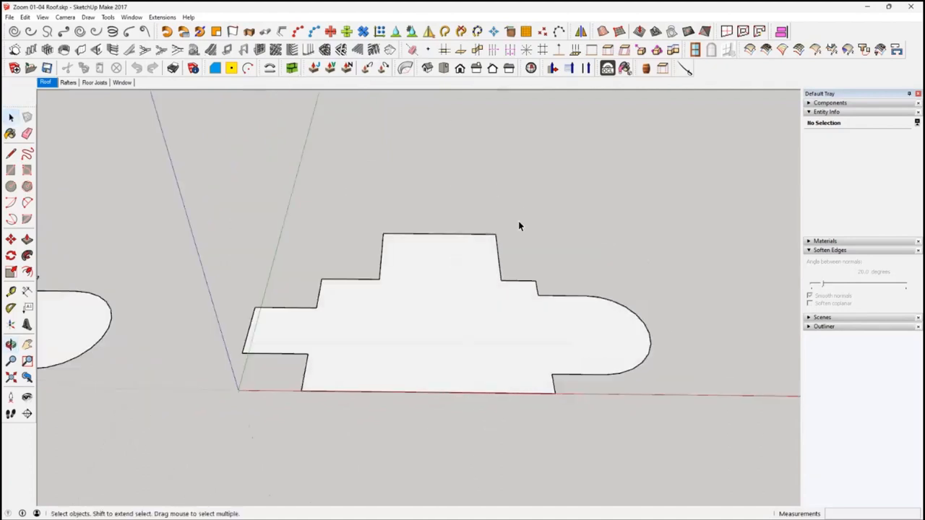
Create a 1001bit hip roof on the central outline face with a pitch of 30 and an overhang of 2
left_click(506, 312)
middle_click_drag(483, 325, 459, 253)
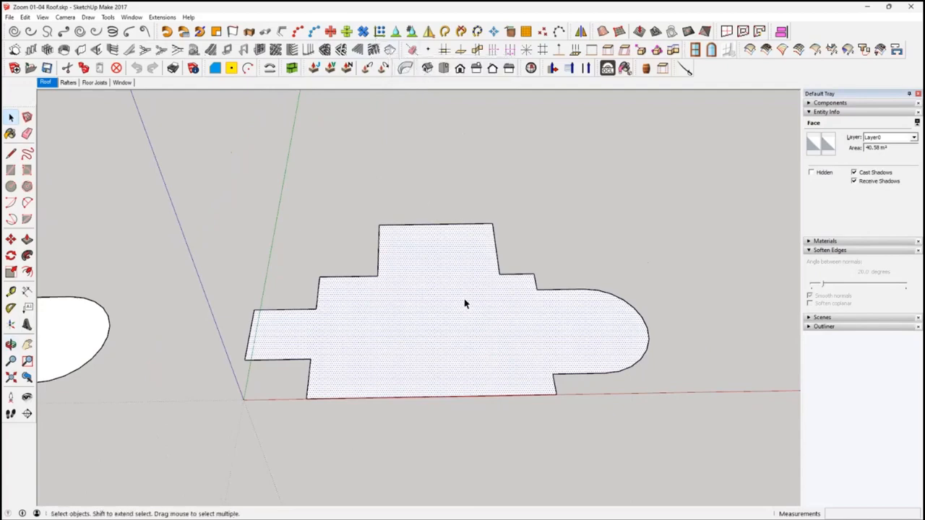
left_click(391, 49)
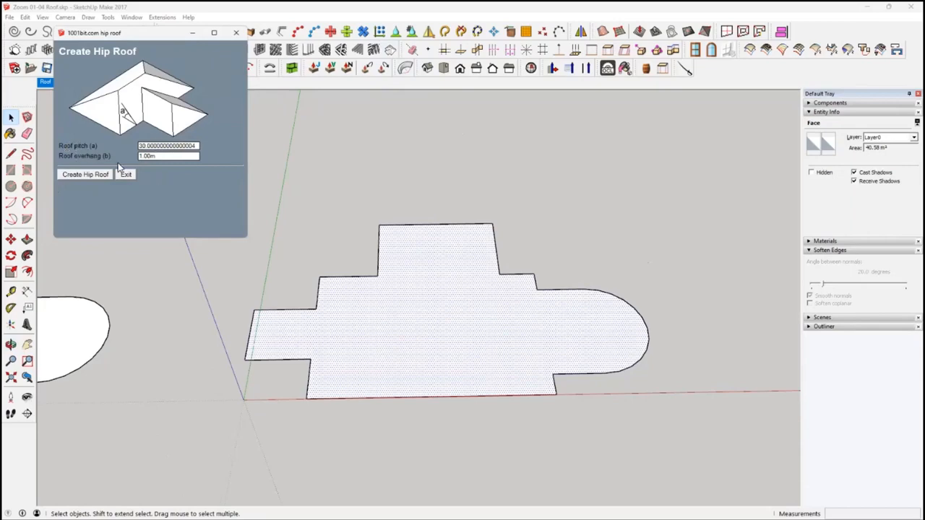
left_click(154, 156)
left_click(164, 158)
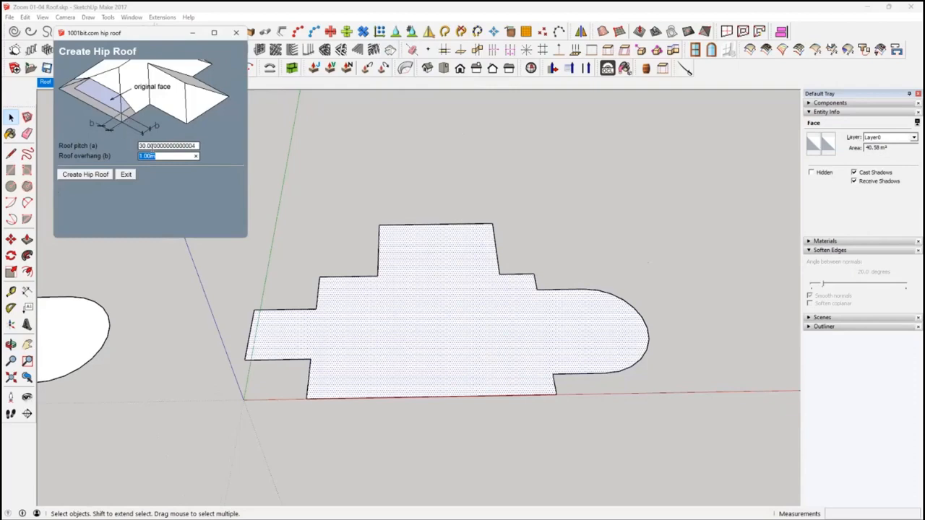
key("shift+Tab")
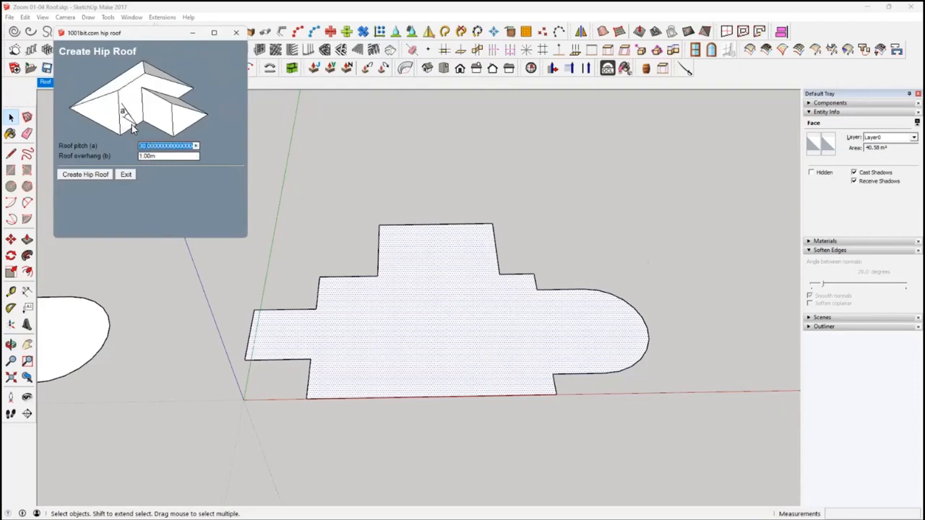
left_click(163, 158)
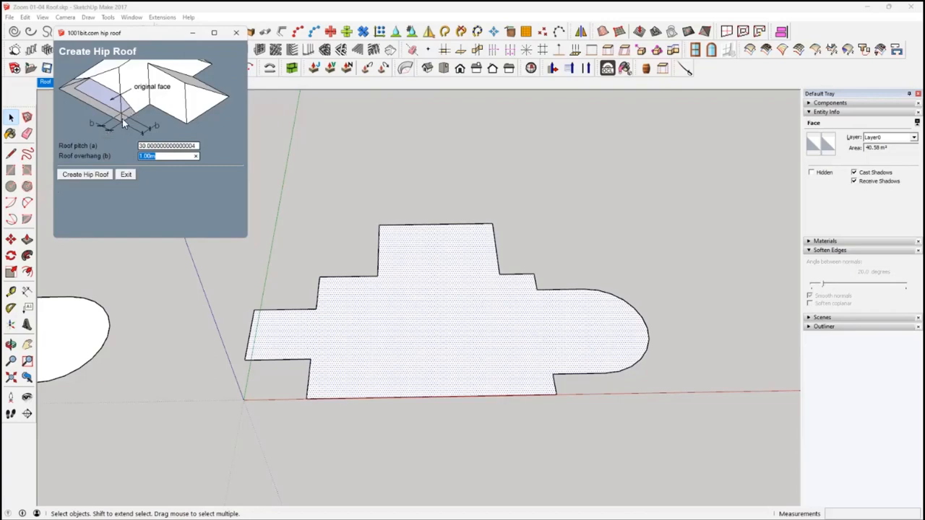
type("2")
left_click(85, 175)
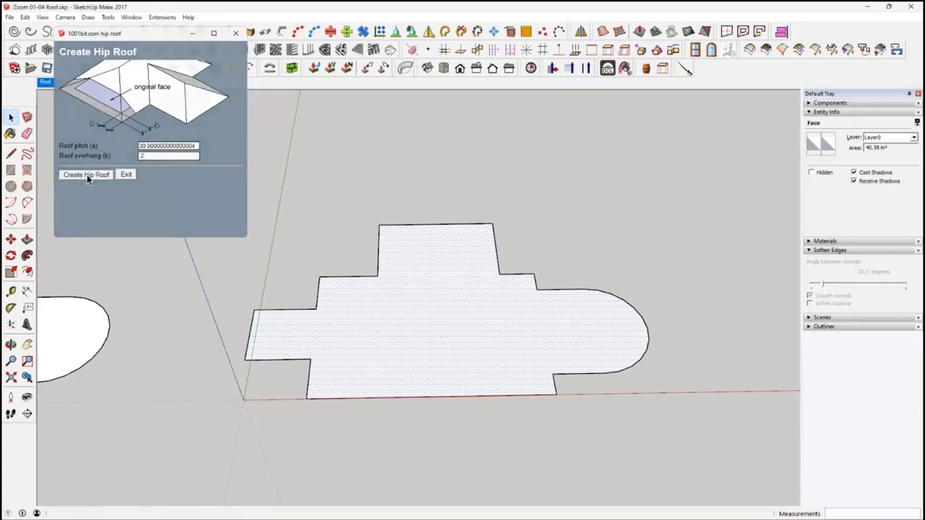
Inspect the new hip roof group and paste a copy of it in place
left_click(465, 406)
middle_click_drag(485, 398, 507, 363)
left_click(557, 384)
middle_click_drag(556, 384, 345, 371)
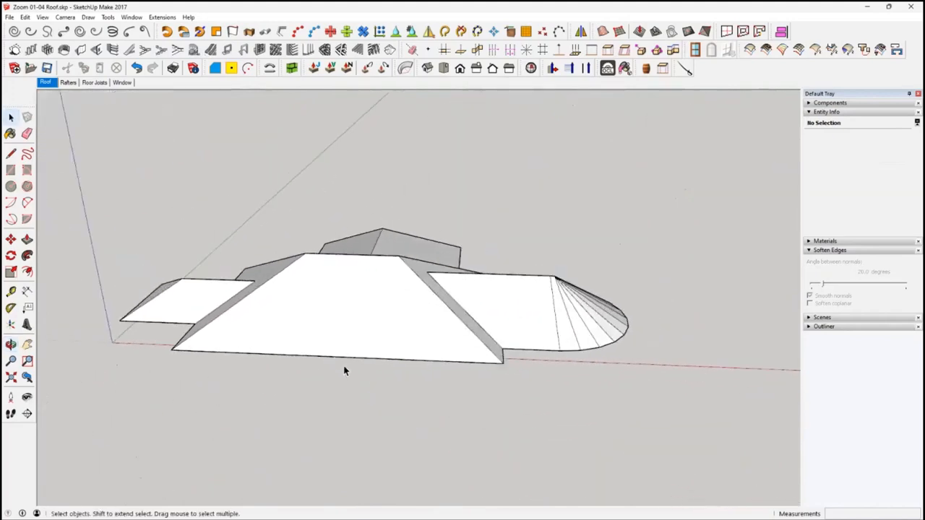
middle_click_drag(282, 365, 340, 326)
left_click(349, 335)
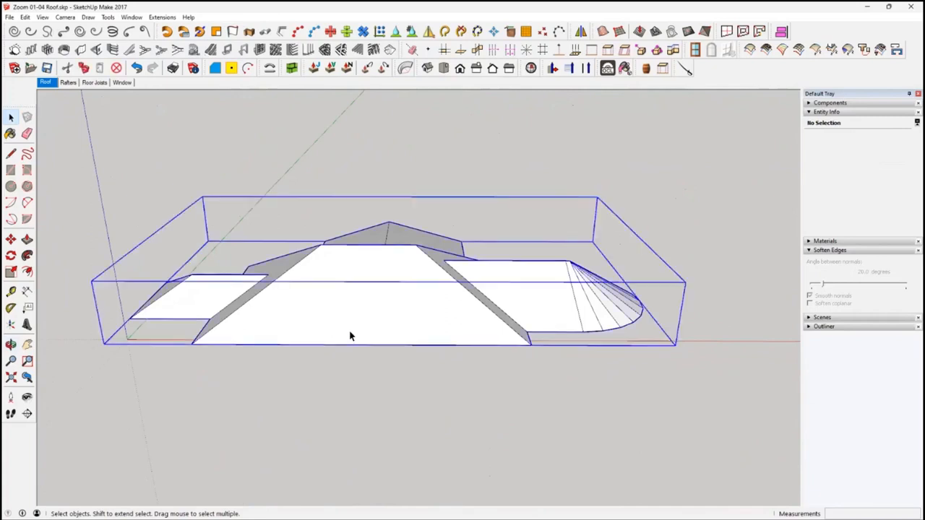
middle_click_drag(363, 359, 357, 370)
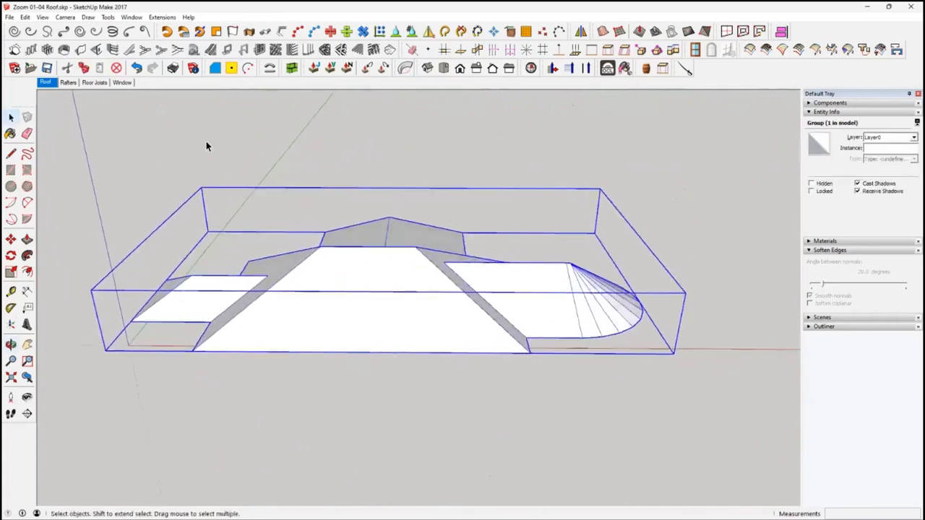
left_click(159, 186)
left_click(25, 17)
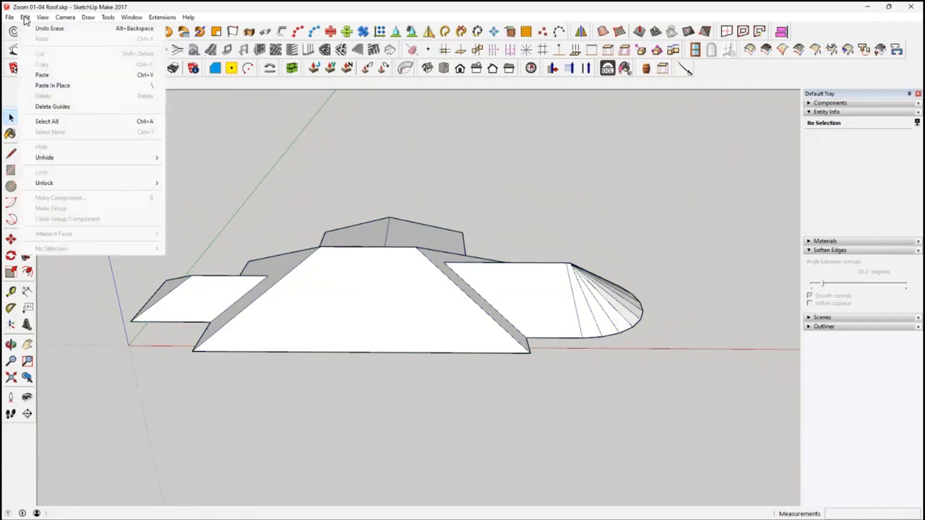
left_click(58, 85)
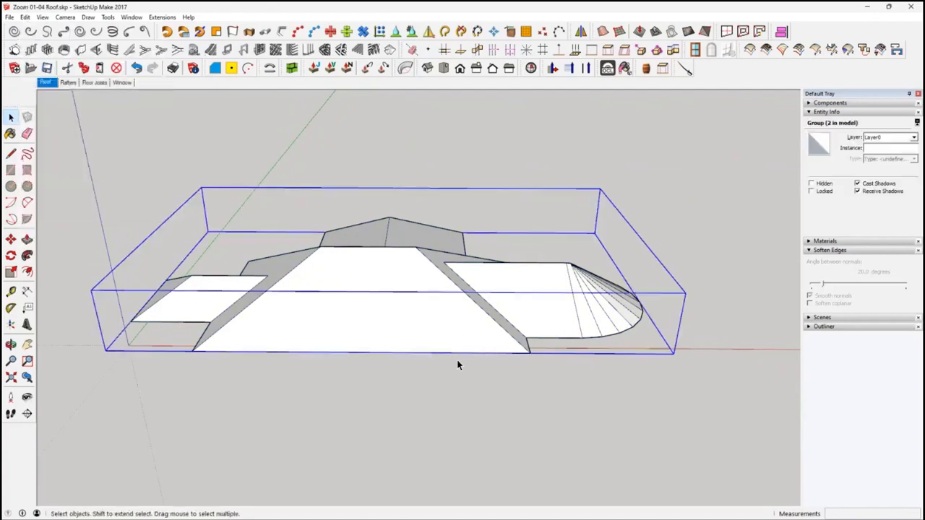
Explode the hip roof group and its nested groups until the individual roof faces can be selected
right_click(417, 327)
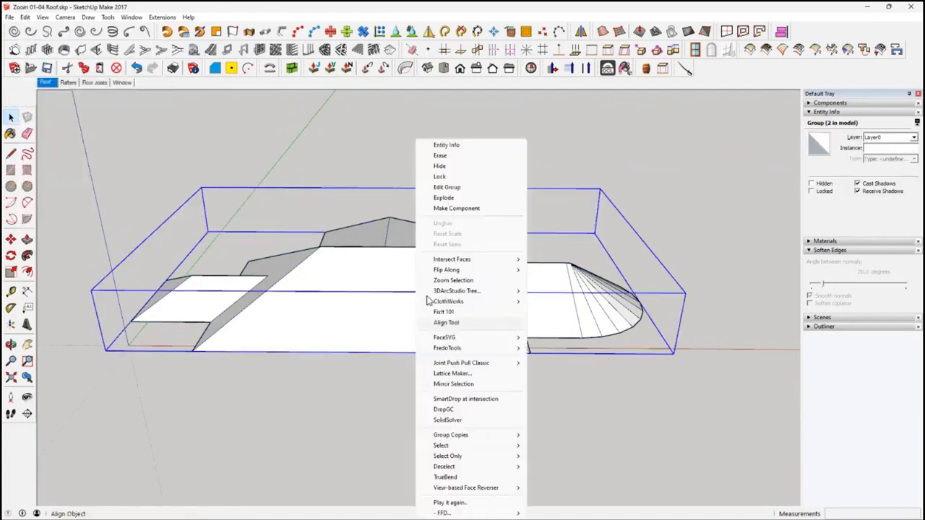
left_click(444, 198)
middle_click_drag(530, 416, 556, 391)
left_click(454, 285)
left_click(416, 317)
middle_click_drag(416, 316, 463, 416)
right_click(419, 314)
left_click(439, 197)
middle_click_drag(406, 242, 415, 318)
right_click(506, 318)
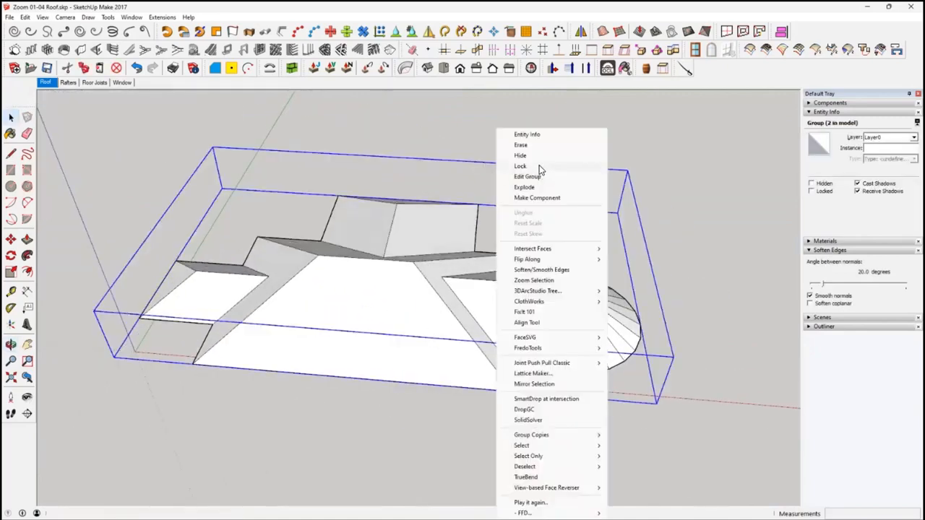
left_click(540, 189)
left_click(530, 431)
middle_click_drag(530, 431, 438, 344)
left_click(427, 310)
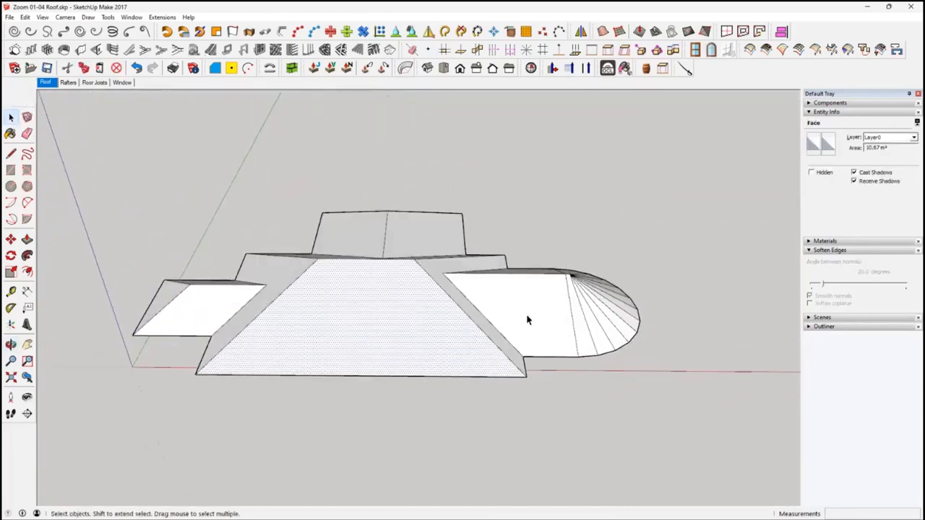
left_click(528, 321)
Cover the large front roof face with Oob tiles along its eave edge, using the preset 001 Roof Tiles Half Offset
left_click(435, 354)
scroll(423, 337, "up", 2)
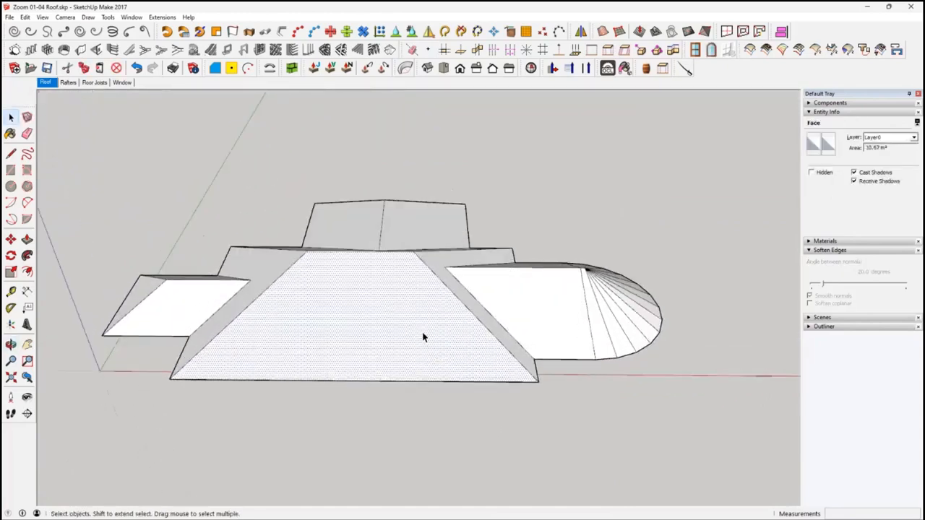
middle_click_drag(421, 333, 393, 311)
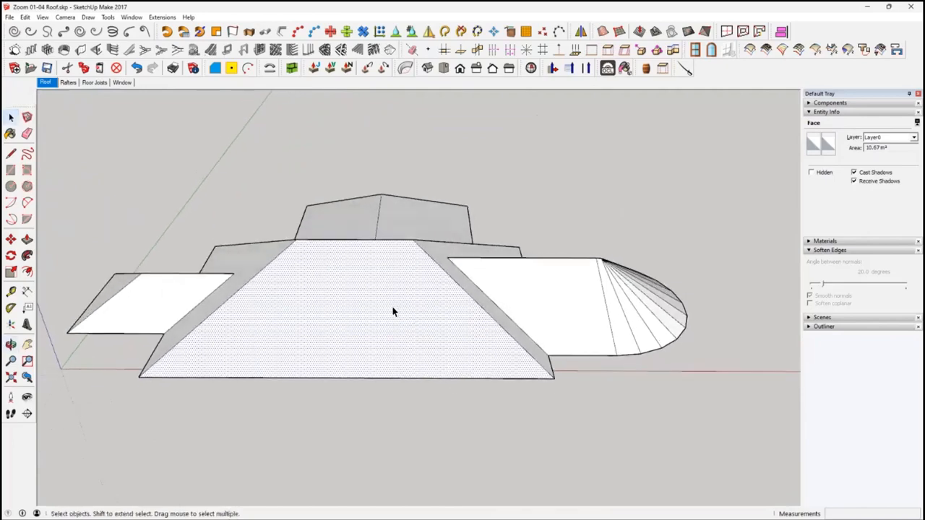
left_click(378, 377, "shift")
left_click(291, 67)
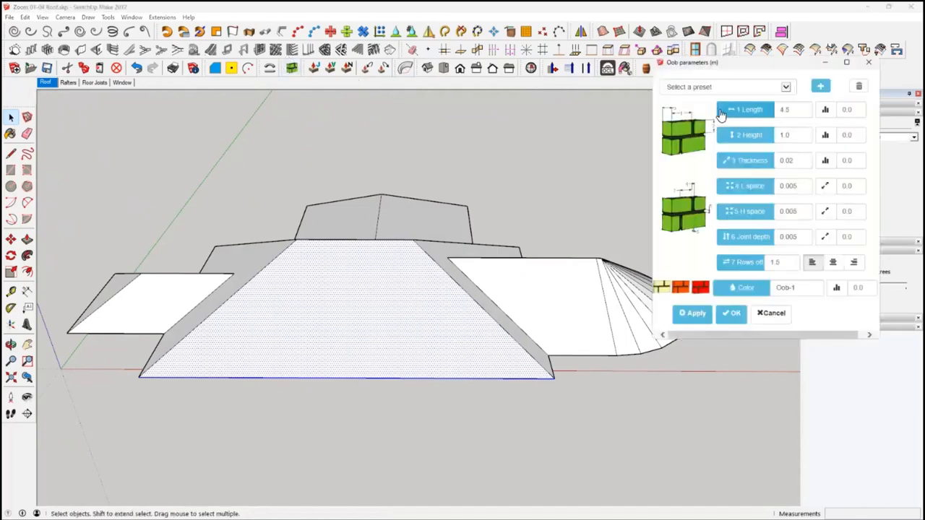
left_click(723, 87)
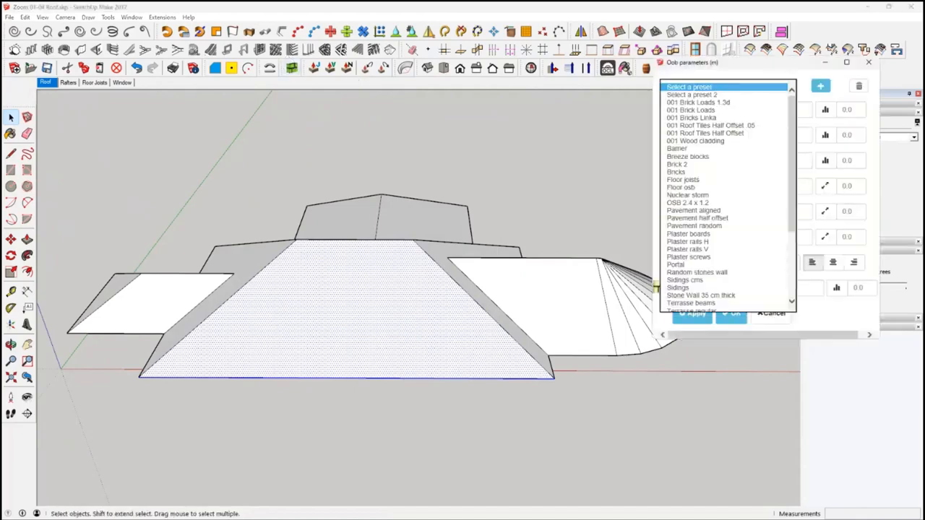
left_click(741, 134)
Apply the same roof tiles to the narrow hip face adjoining the tiled front slope
middle_click_drag(496, 397, 474, 368)
left_click(466, 351)
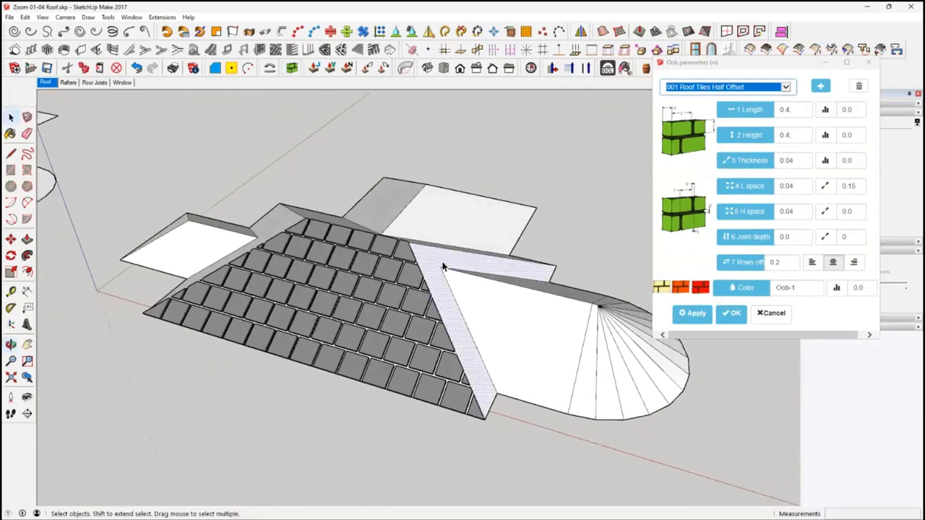
left_click(695, 314)
Apply the half-offset roof tiles to the front slope of the rounded wing, aligned to its eave edge
middle_click_drag(522, 471, 545, 489)
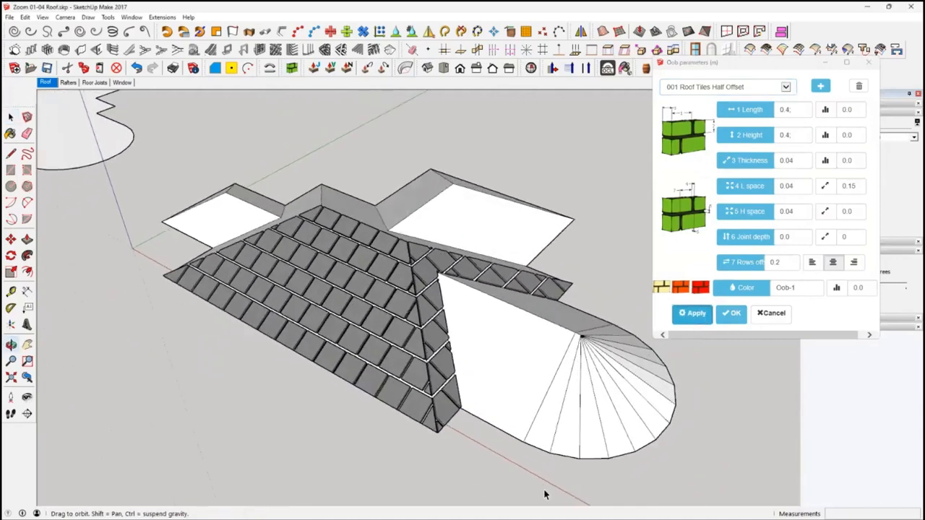
left_click(543, 358)
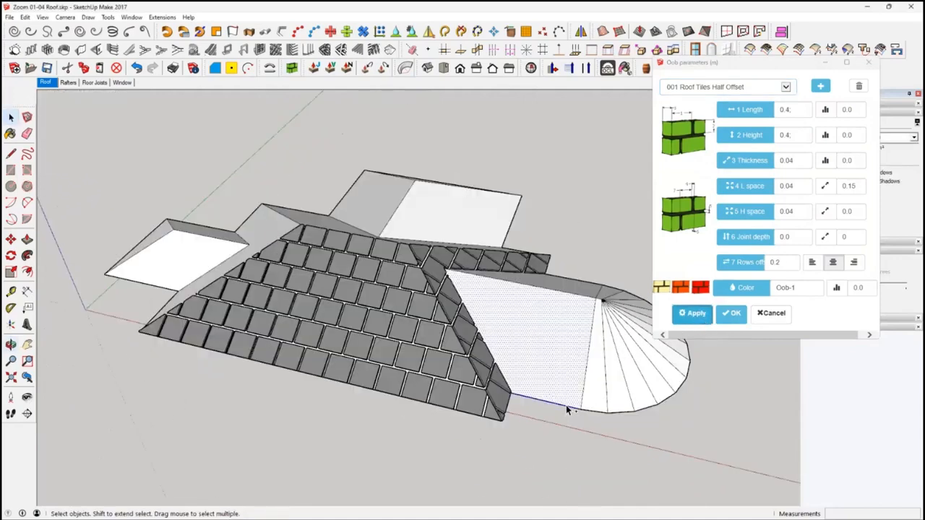
mouse_move(598, 446)
middle_mouse_down()
mouse_move(660, 450)
mouse_move(510, 368)
mouse_move(480, 378)
mouse_move(456, 361)
mouse_move(471, 349)
mouse_move(367, 392)
mouse_move(508, 329)
middle_mouse_up()
mouse_move(606, 411)
middle_mouse_down()
mouse_move(440, 383)
mouse_move(441, 331)
mouse_move(412, 419)
mouse_move(427, 407)
mouse_move(352, 425)
middle_mouse_up()
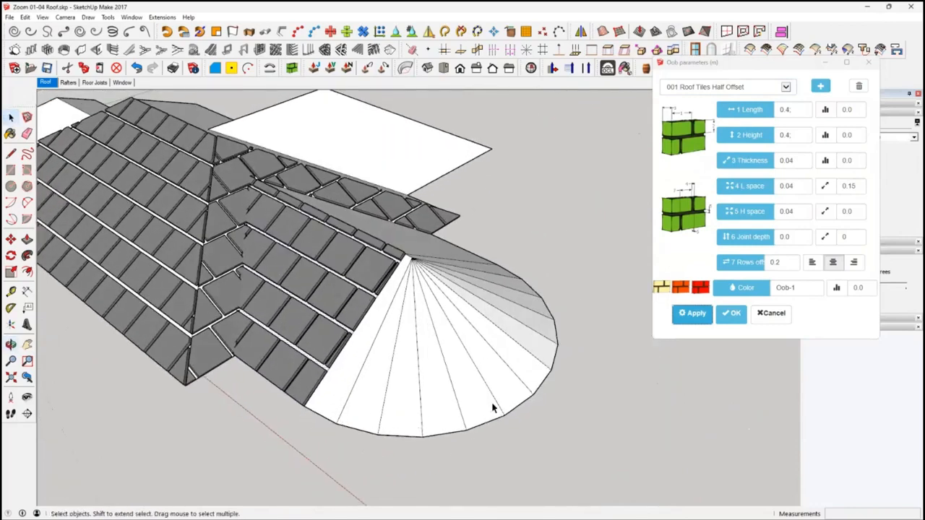
Apply the half-offset roof tiles to the first two narrow faces of the rounded end, beside the tiled front slope
middle_click_drag(477, 426, 580, 390)
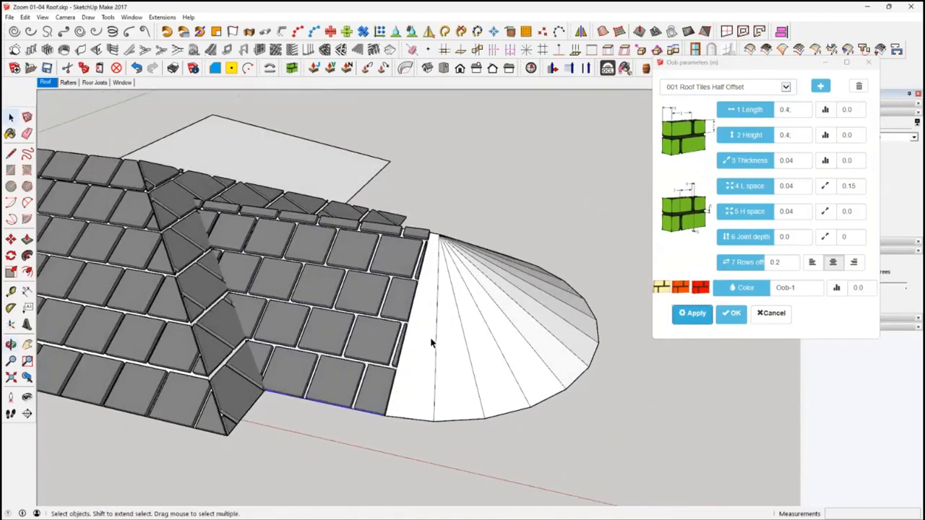
left_click(426, 344)
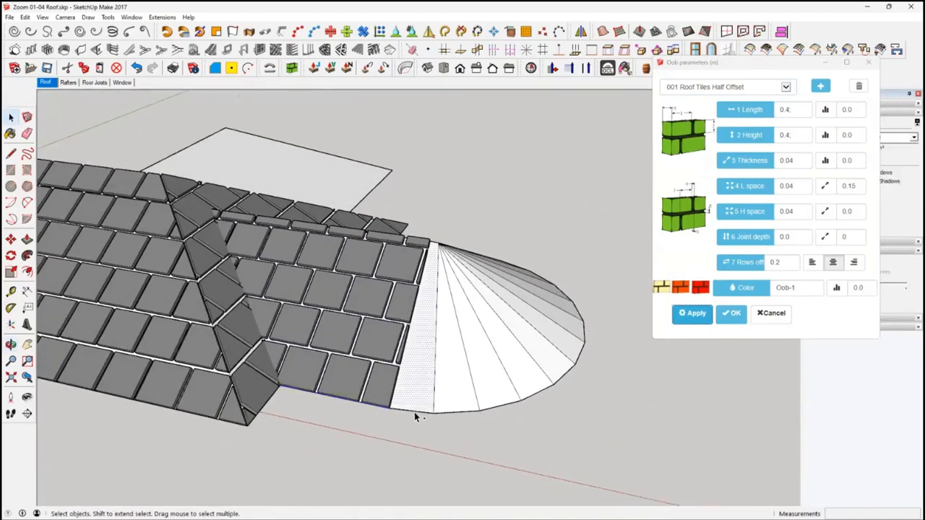
left_click(693, 315)
mouse_move(518, 471)
middle_mouse_down()
mouse_move(574, 487)
mouse_move(530, 468)
middle_mouse_up()
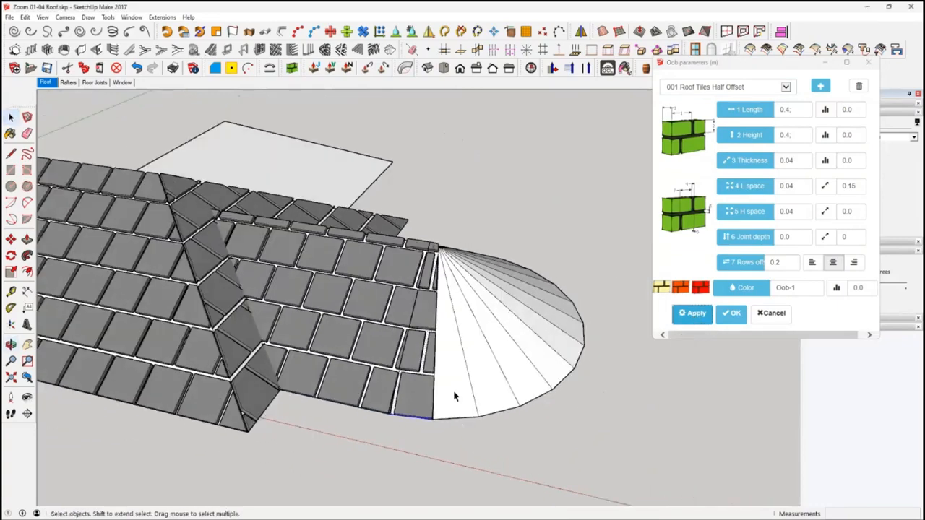
left_click(455, 395)
left_click(693, 315)
Examine the tiled slopes and the partly covered rounded end of the roof from several sides
middle_click_drag(593, 419, 323, 411)
scroll(429, 388, "up", 3)
scroll(404, 378, "down", 2)
middle_click_drag(495, 306, 206, 282)
left_click(466, 248)
middle_click_drag(465, 248, 326, 419)
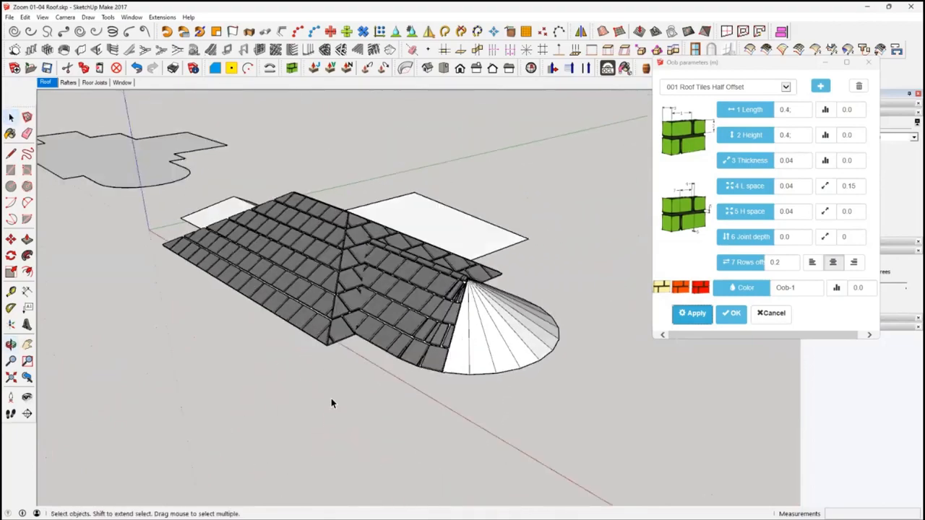
middle_click_drag(289, 388, 434, 423)
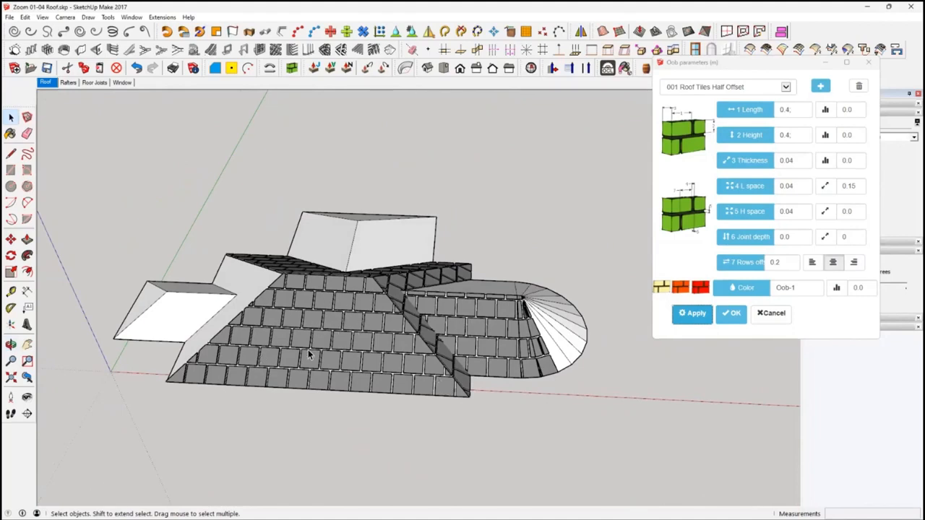
middle_click_drag(308, 390, 272, 381)
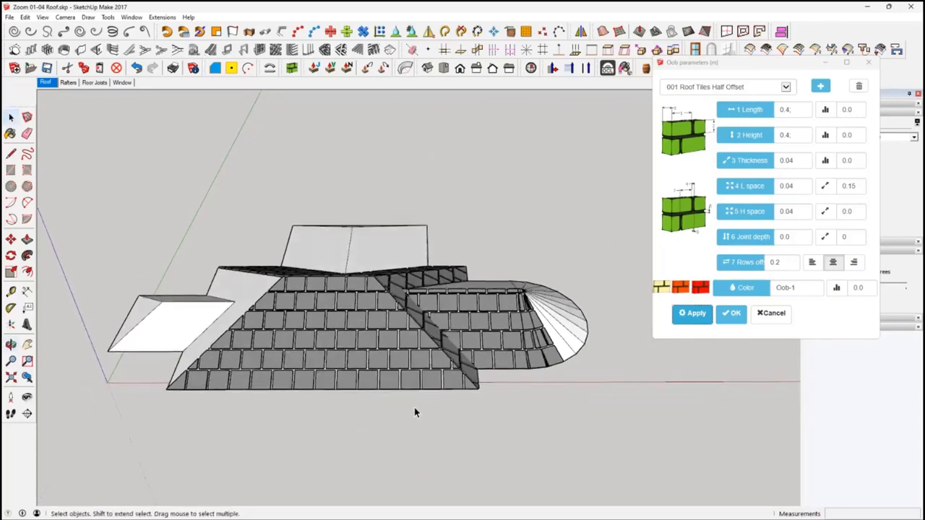
middle_click_drag(494, 405, 479, 359)
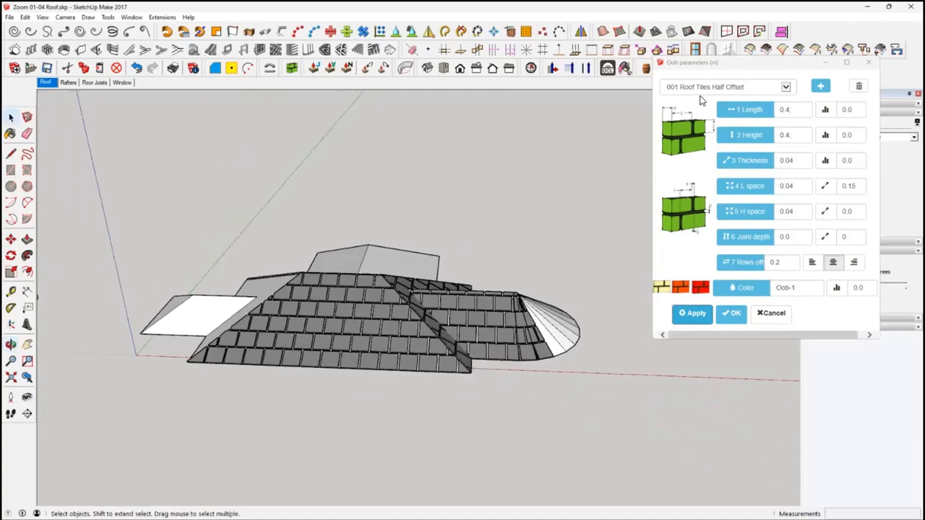
Accept the Oob roof tiles and clear the selection
left_click(732, 313)
left_click(551, 239)
middle_click_drag(353, 322, 362, 333)
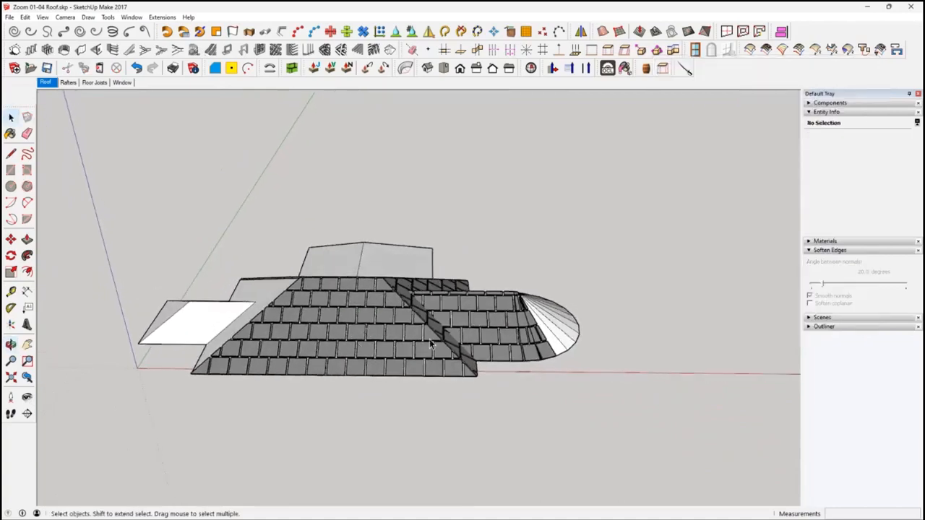
left_click(67, 83)
middle_click_drag(419, 303, 418, 327)
left_click(45, 83)
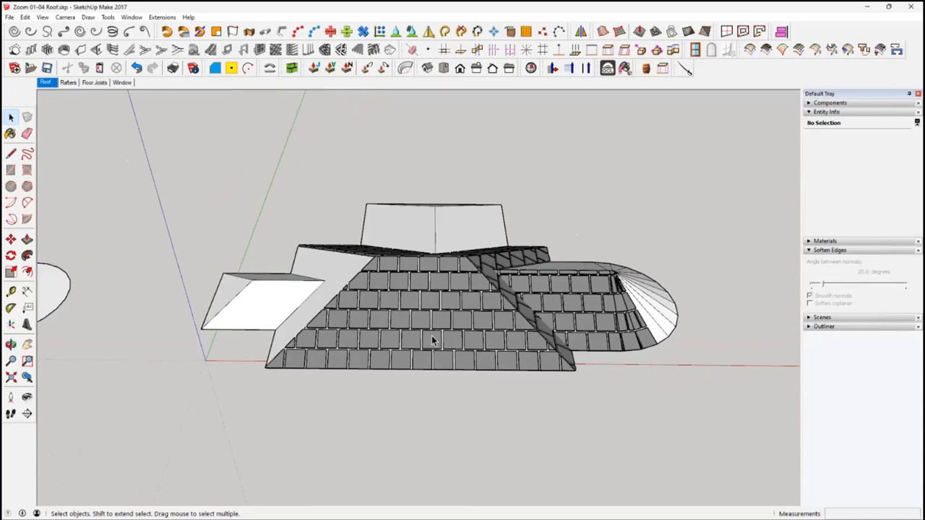
mouse_move(436, 338)
middle_mouse_down()
mouse_move(427, 355)
mouse_move(440, 341)
middle_mouse_up()
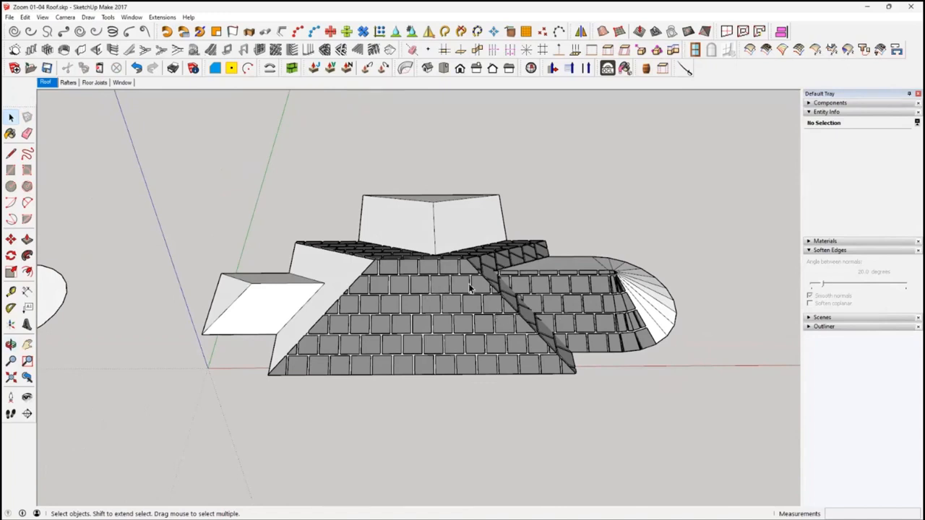
In the Rafters scene, create a hip roof from the rectangular face with a 30 degree pitch and 0.20 m overhang
left_click(68, 83)
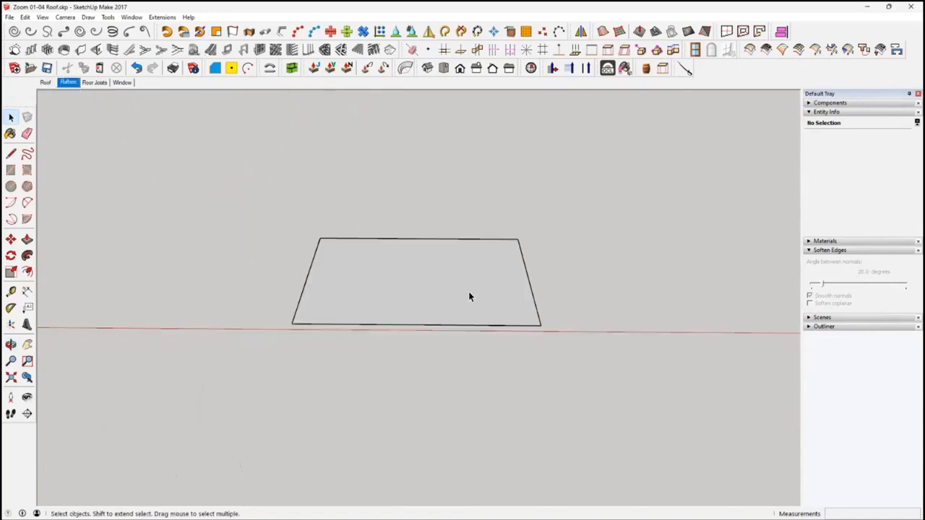
middle_click_drag(449, 308, 461, 334)
left_click(460, 318)
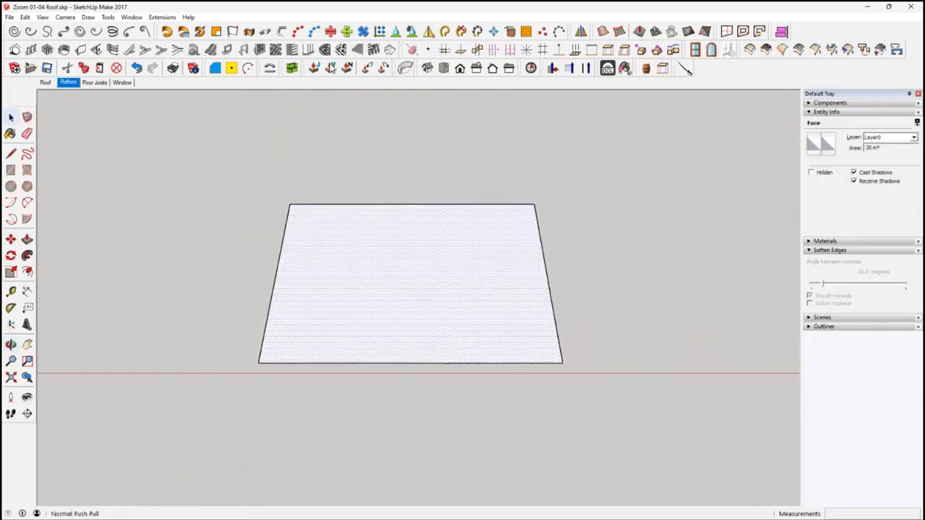
left_click(389, 51)
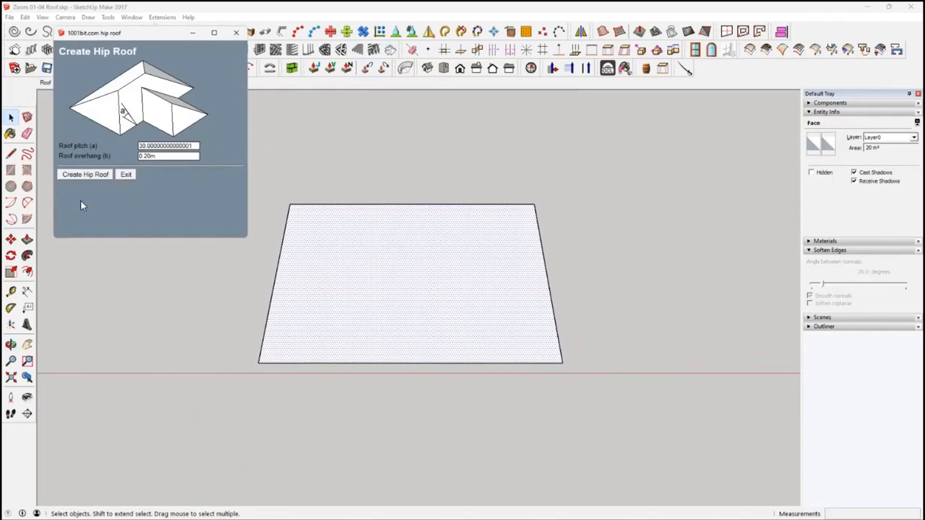
left_click(84, 174)
middle_click_drag(425, 371, 413, 310)
Set rafters to 0.10 m width and 0.30 m depth without battens or purlins, and try creating them on the closed hip roof group
left_click(409, 306)
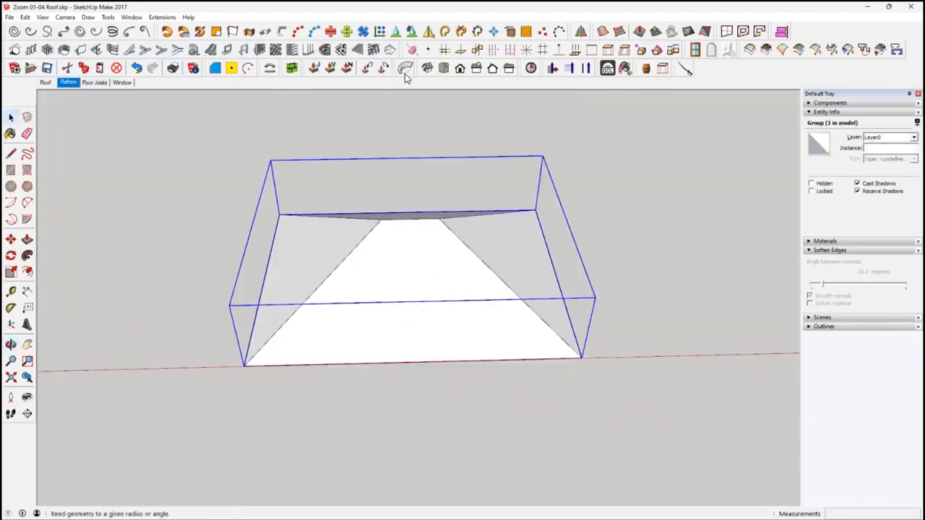
left_click(373, 49)
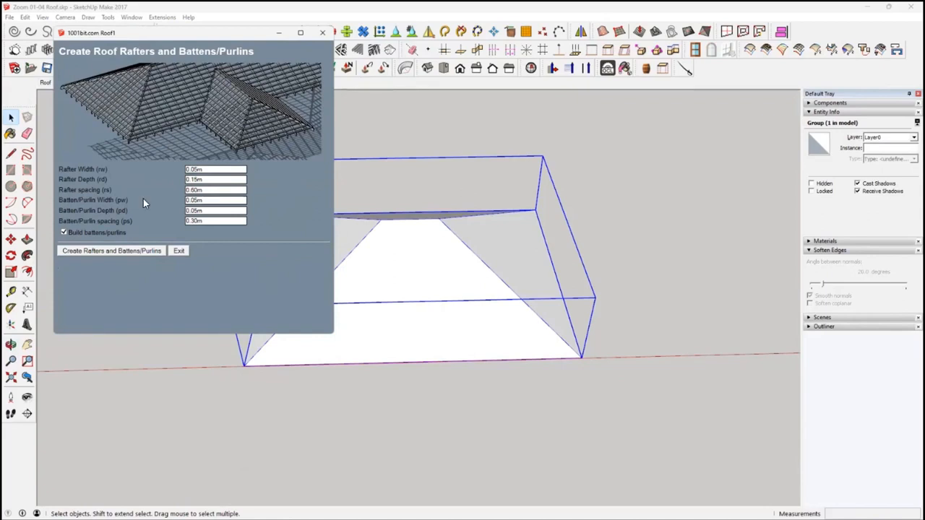
left_click(63, 233)
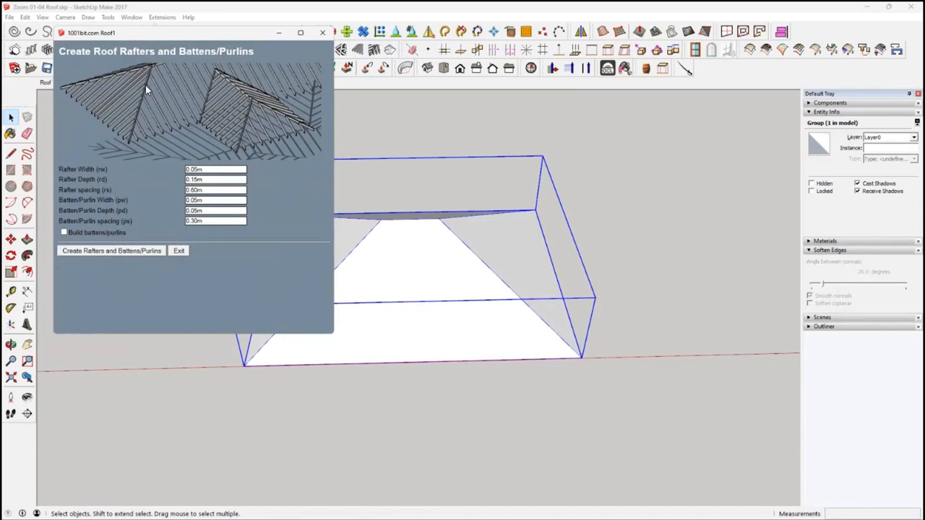
left_click(214, 170)
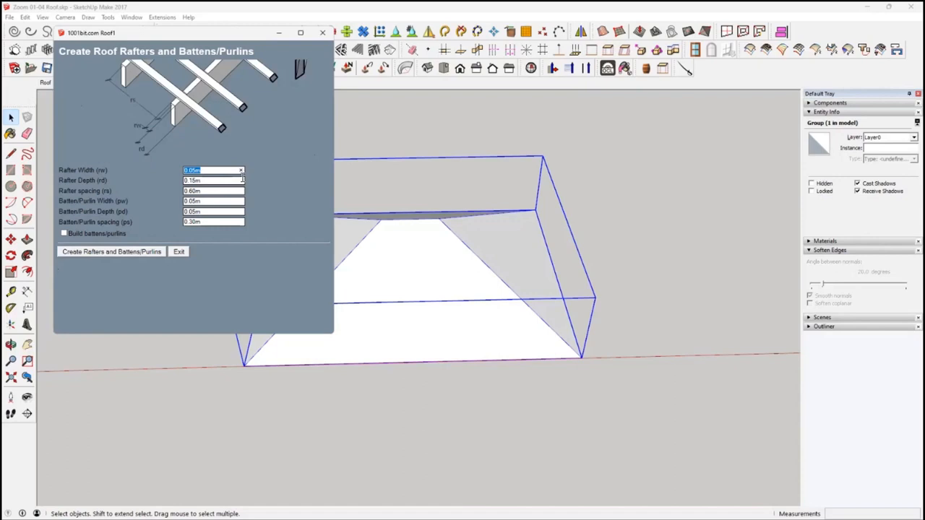
key("BackSpace")
key("Tab")
type("1")
left_click(140, 258)
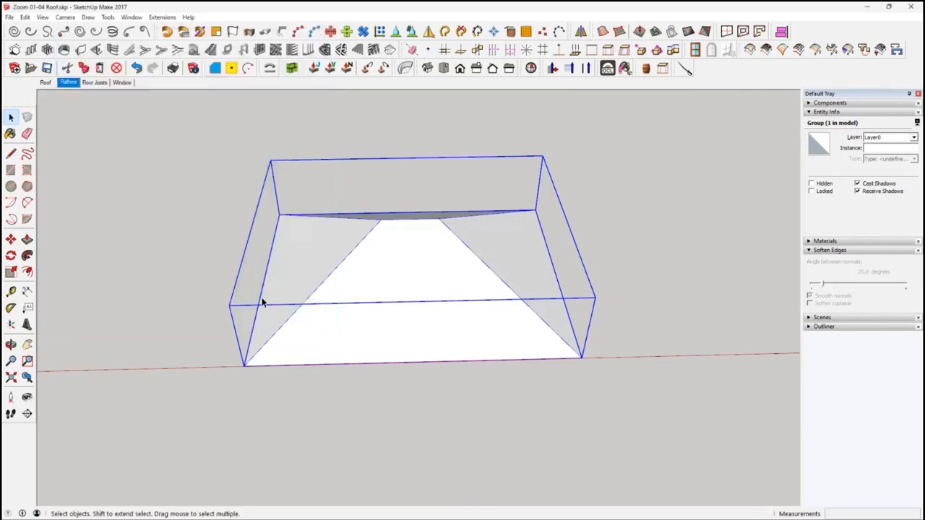
Select all faces inside the hip roof group and create rafters on them at 0.60 m spacing, without battens or purlins
right_click(387, 318)
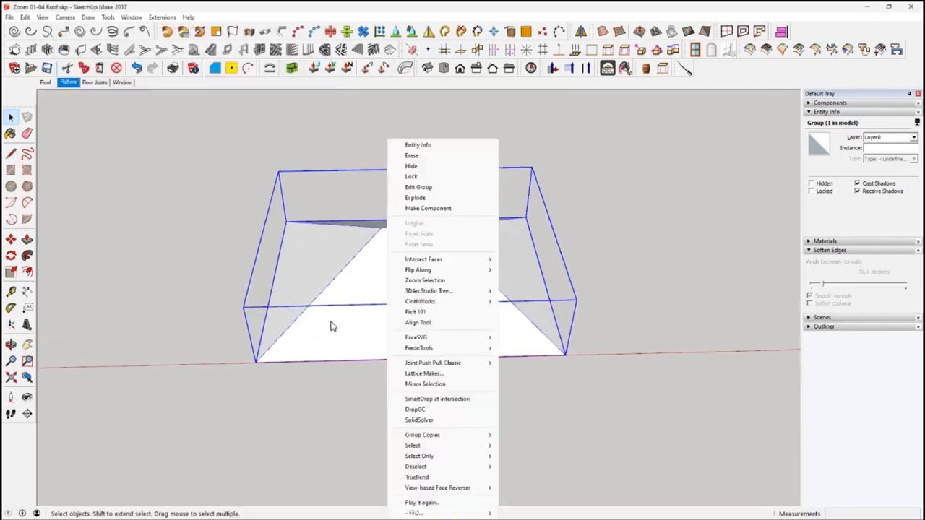
double_click(352, 329)
triple_click(355, 331)
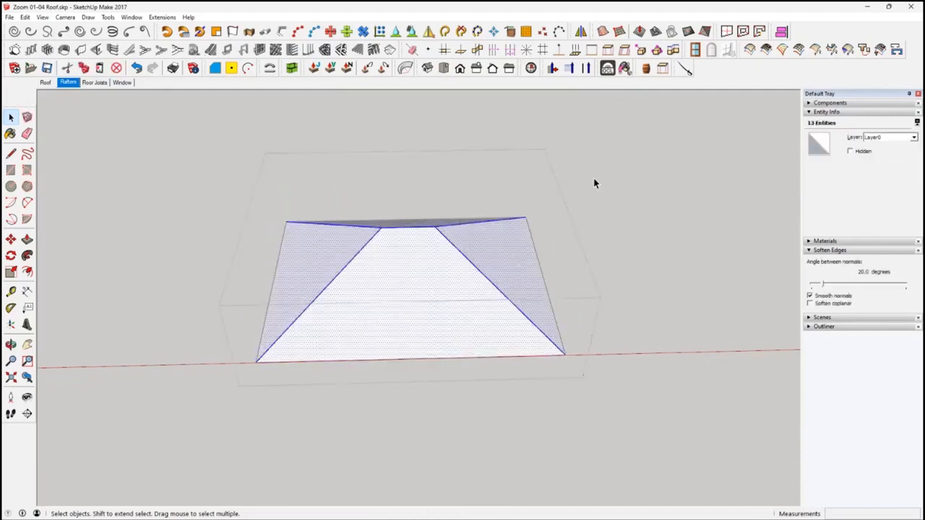
middle_click_drag(440, 302, 444, 327)
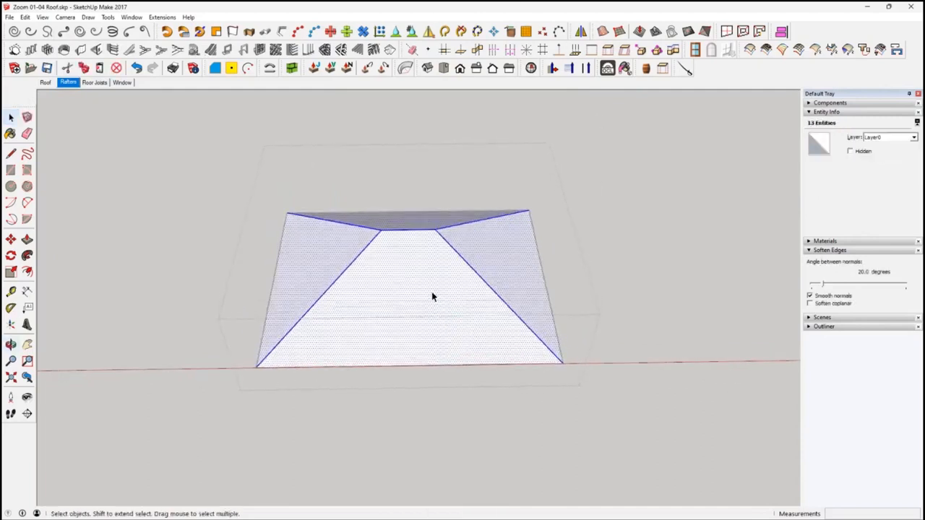
left_click(379, 49)
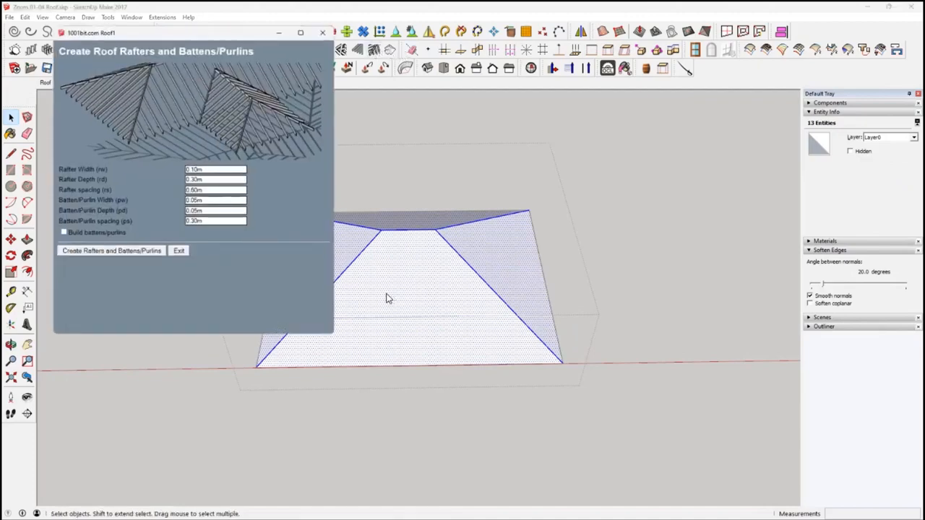
left_click(139, 250)
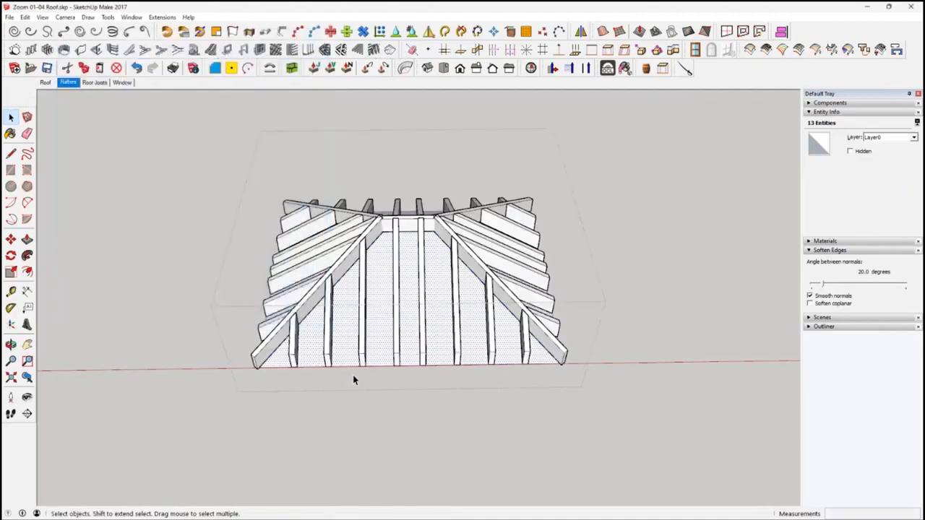
Measure a rafter on the end slope with the Tape Measure and examine the rafter layout from both sides
middle_click_drag(407, 413, 253, 328)
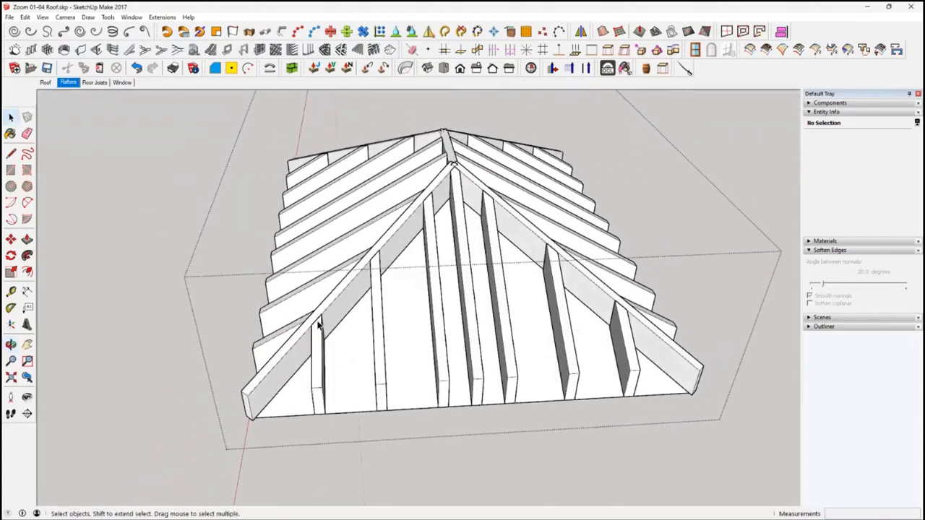
left_click(11, 291)
left_click(442, 311)
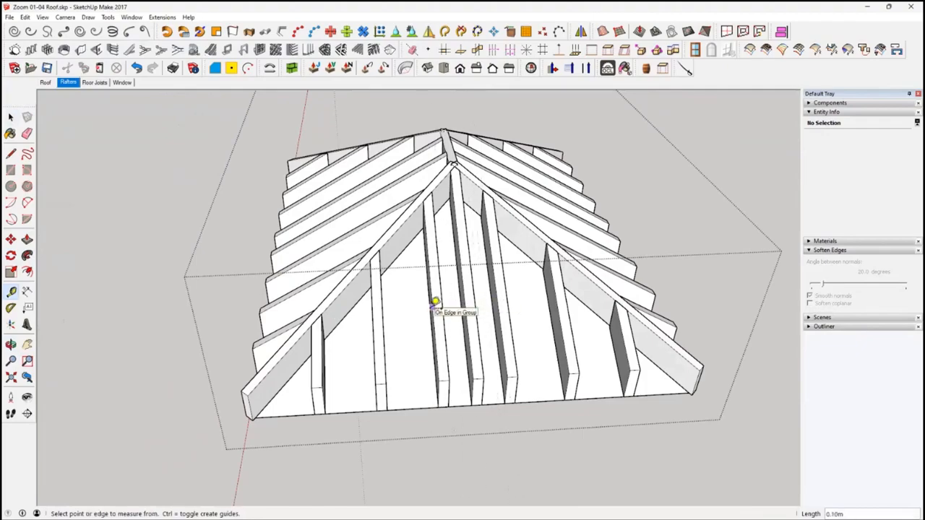
middle_click_drag(471, 227, 450, 196)
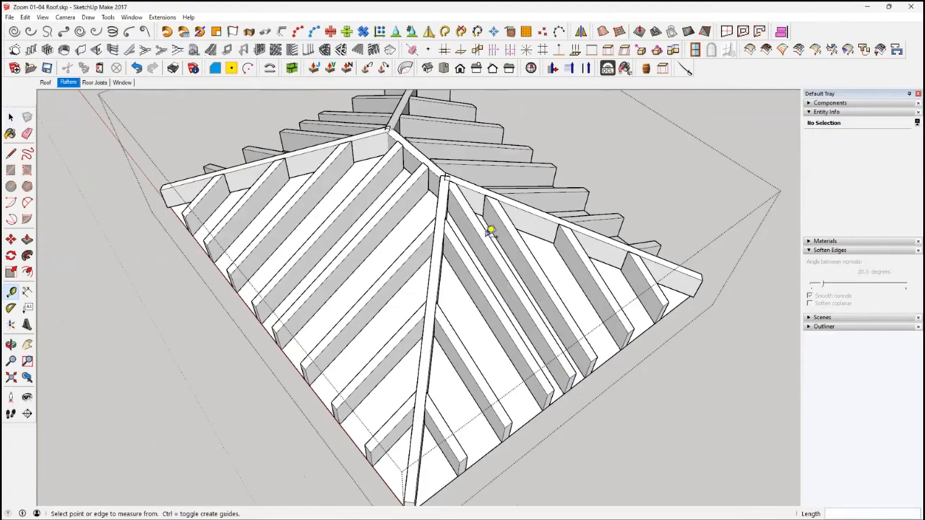
middle_click_drag(479, 230, 414, 268)
Leave the group and delete the hip roof with its rafters from above the base rectangle
left_click(11, 118)
middle_click_drag(291, 302, 539, 421)
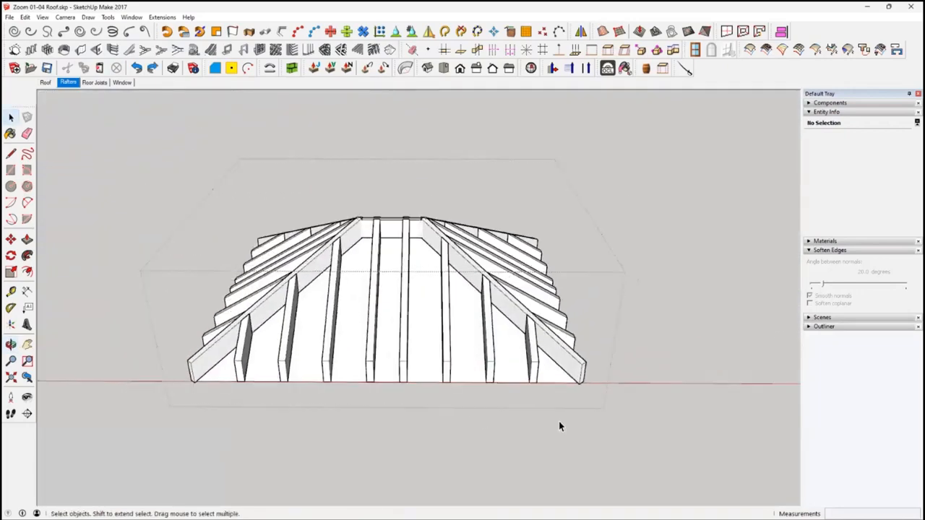
left_click(586, 444)
left_click_drag(117, 149, 638, 421)
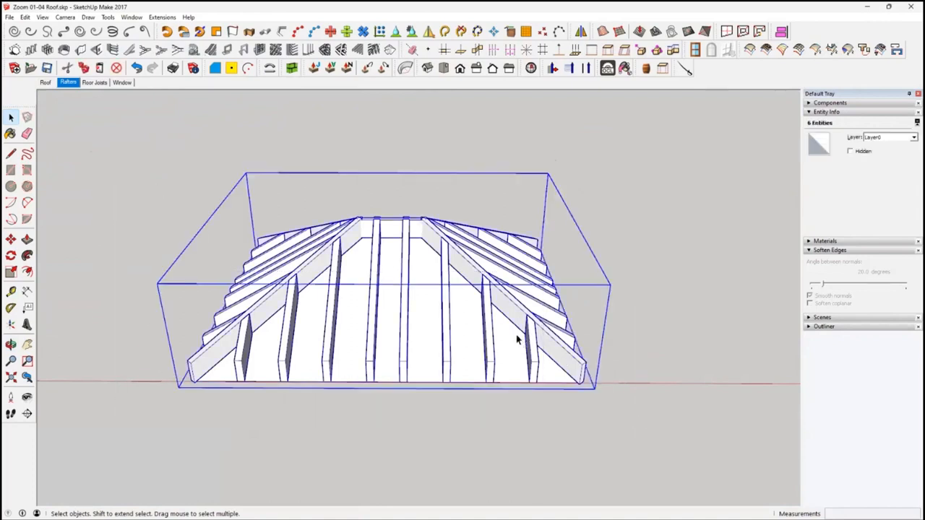
key("Delete")
Recreate the hip roof from the base rectangle with a 30 degree pitch and 0.20 m overhang
left_click(480, 344)
middle_click_drag(480, 344, 500, 396)
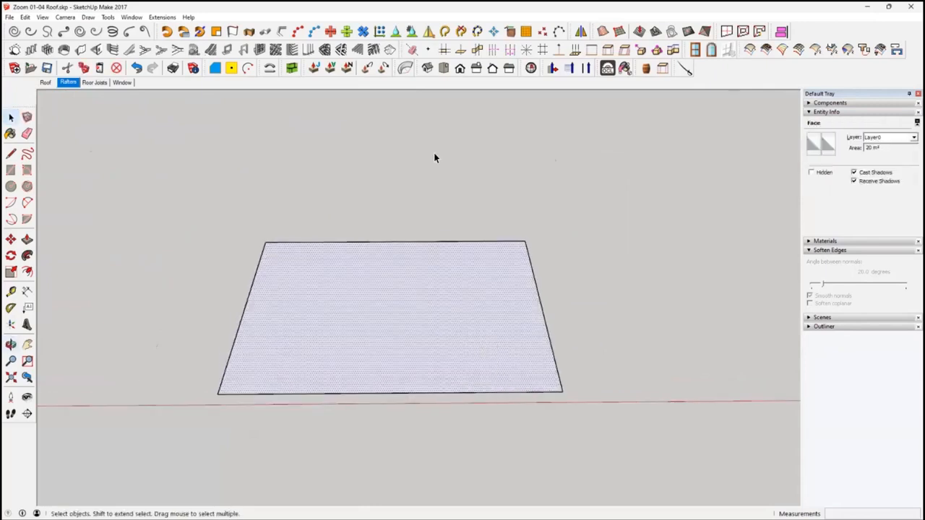
left_click(390, 50)
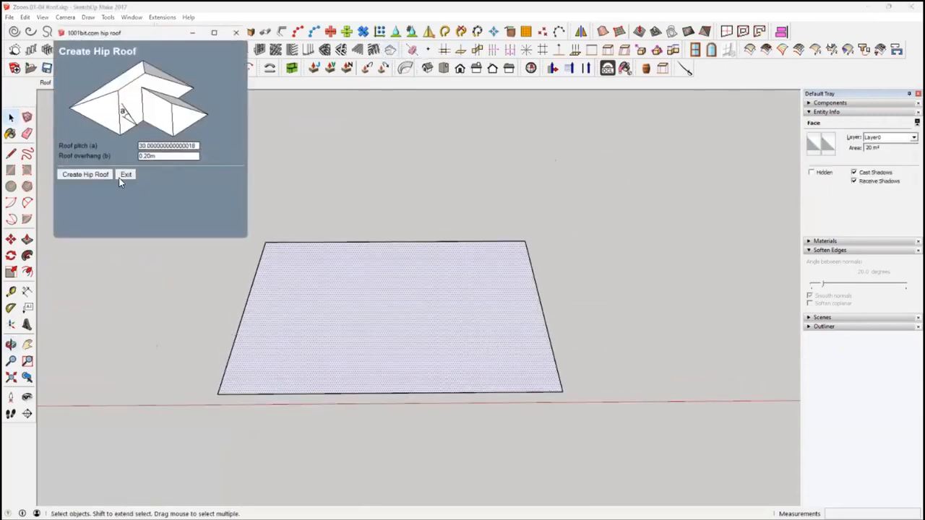
left_click(86, 175)
Select all faces inside the hip roof group and create rafters at 0.60 m spacing with 0.05 x 0.05 m battens/purlins every 0.30 m
left_click(388, 268)
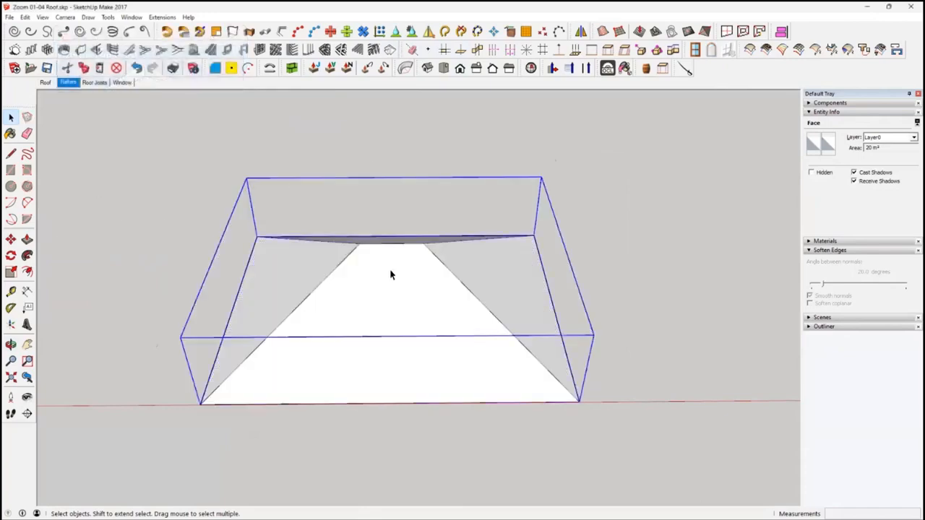
double_click(402, 326)
triple_click(403, 325)
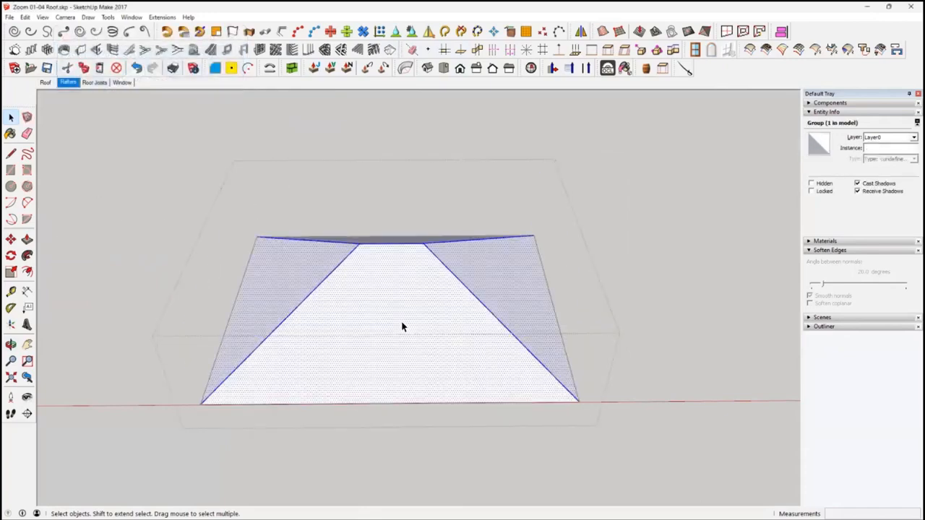
middle_click_drag(427, 293, 448, 395)
middle_click_drag(438, 395, 430, 393)
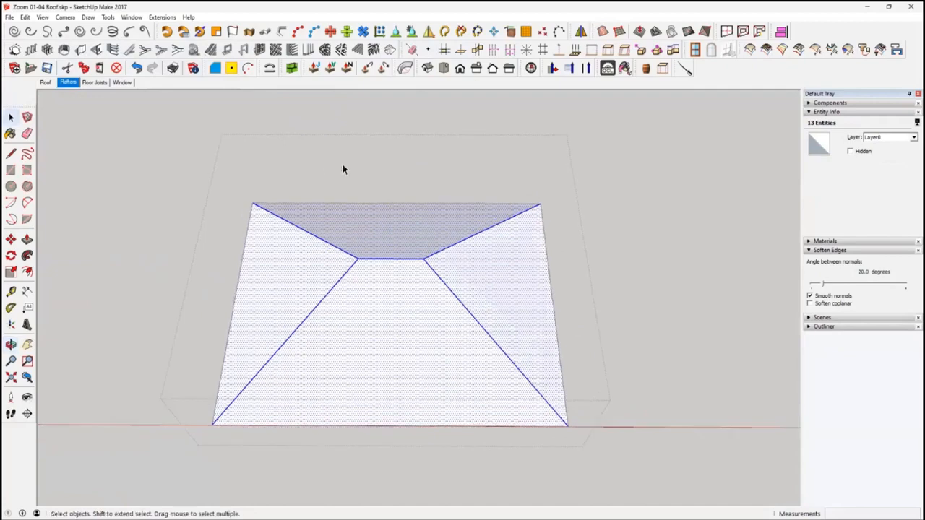
left_click(374, 49)
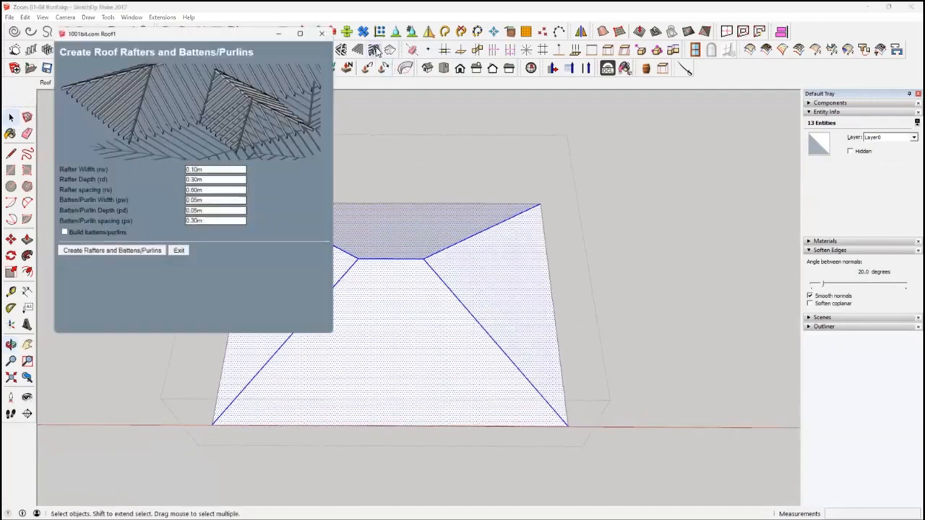
left_click(64, 233)
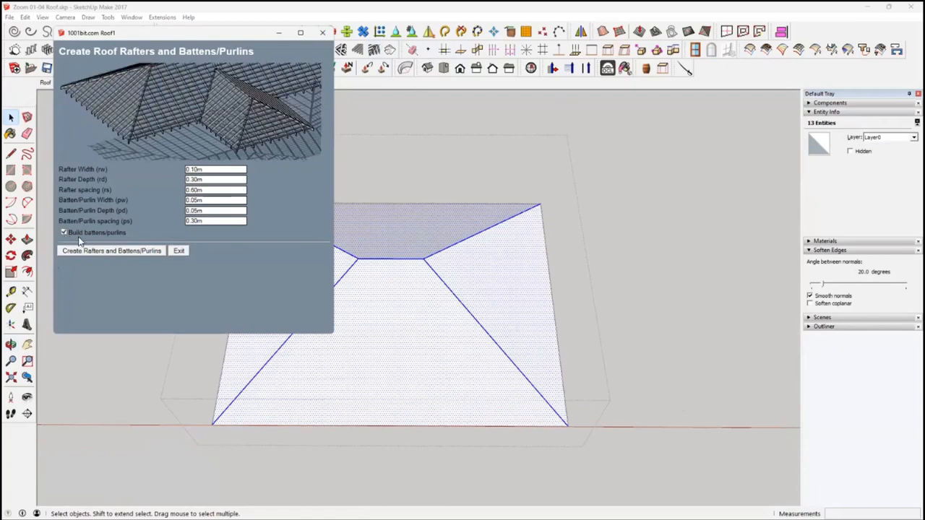
left_click(214, 200)
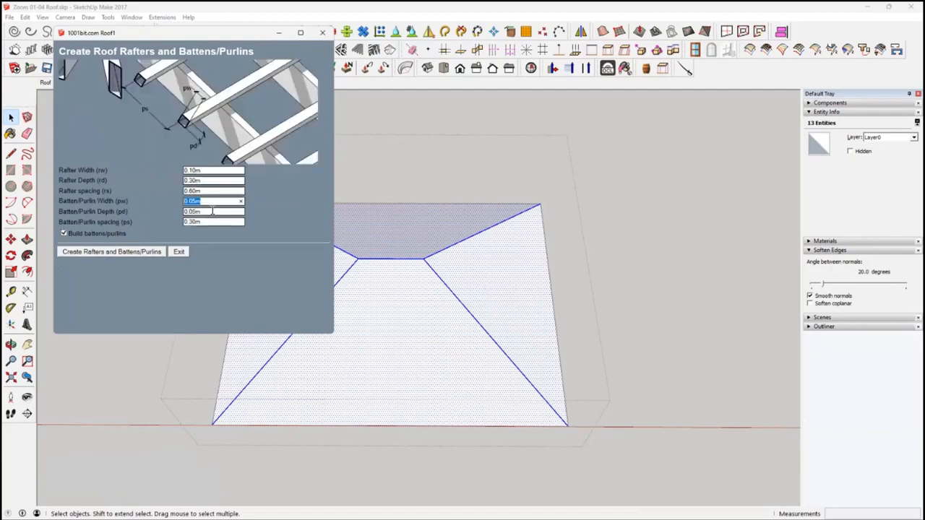
left_click(212, 211)
left_click(202, 269)
left_click(133, 252)
Inspect the battens over the rafters, leave the group and delete the whole hip roof from above the base rectangle
middle_click_drag(536, 332, 432, 347)
scroll(451, 291, "up", 2)
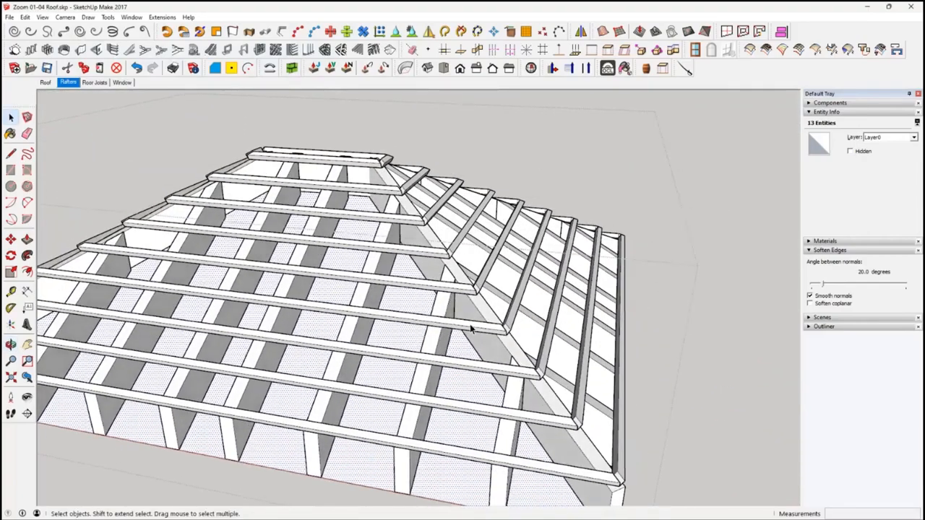
mouse_move(466, 326)
middle_mouse_down()
mouse_move(296, 337)
mouse_move(440, 309)
mouse_move(310, 313)
mouse_move(248, 372)
mouse_move(446, 305)
mouse_move(737, 249)
mouse_move(712, 276)
mouse_move(553, 363)
mouse_move(541, 433)
mouse_move(677, 397)
mouse_move(454, 320)
mouse_move(391, 353)
mouse_move(627, 332)
mouse_move(458, 320)
mouse_move(415, 153)
middle_mouse_up()
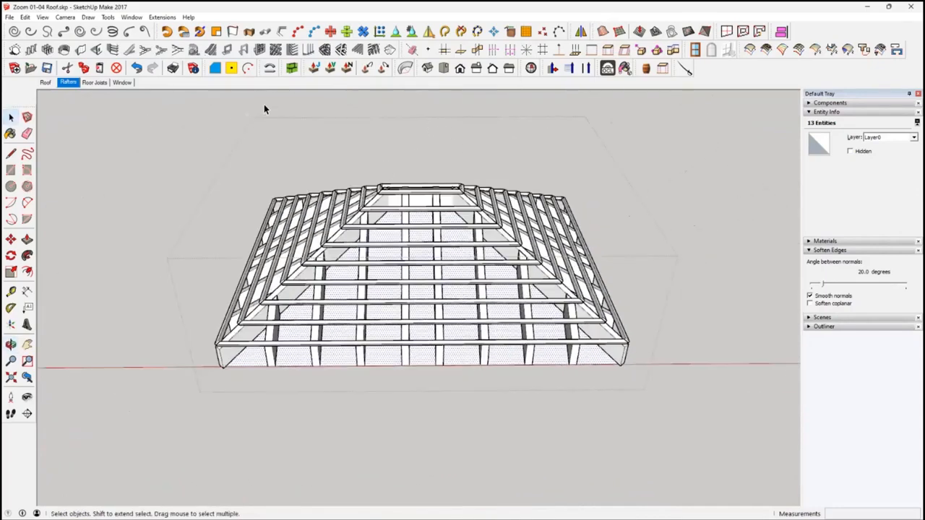
left_click(141, 149)
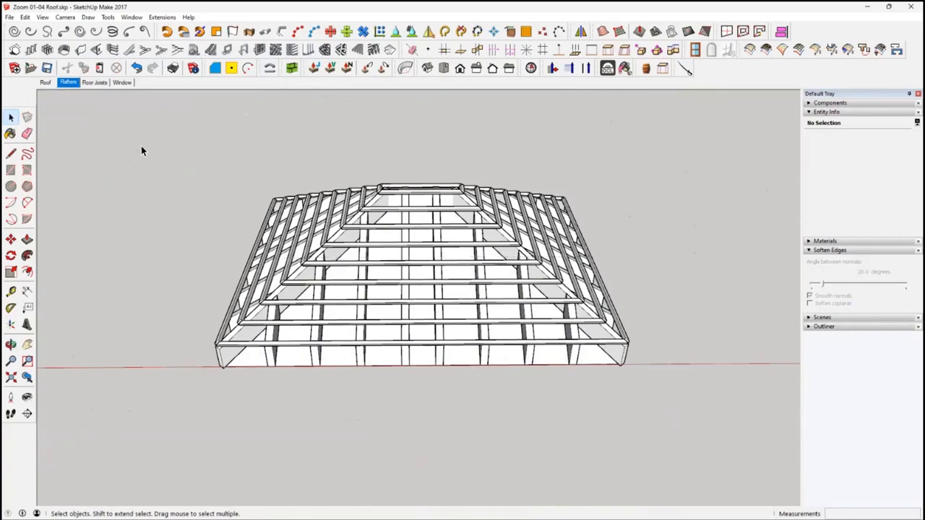
left_click_drag(152, 121, 649, 412)
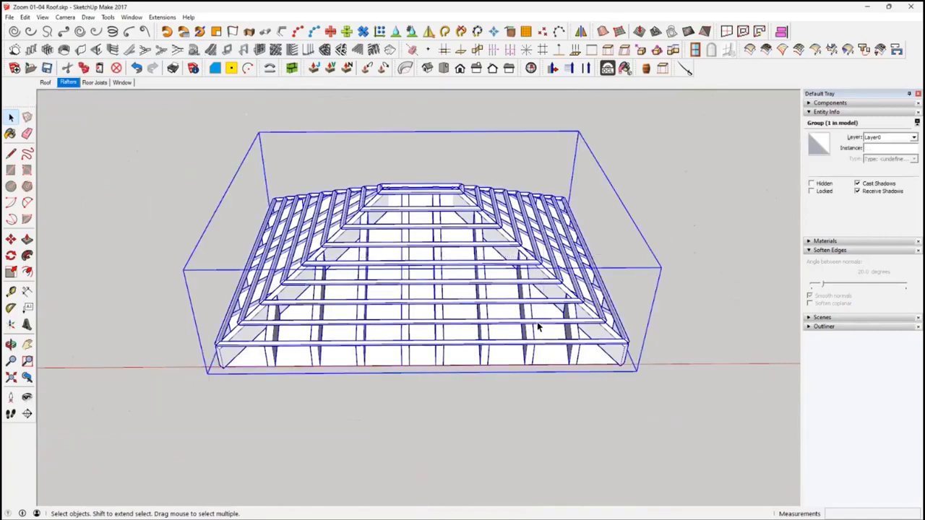
key("Delete")
Recreate the hip roof on the base rectangle with the current pitch and overhang settings
left_click(429, 297)
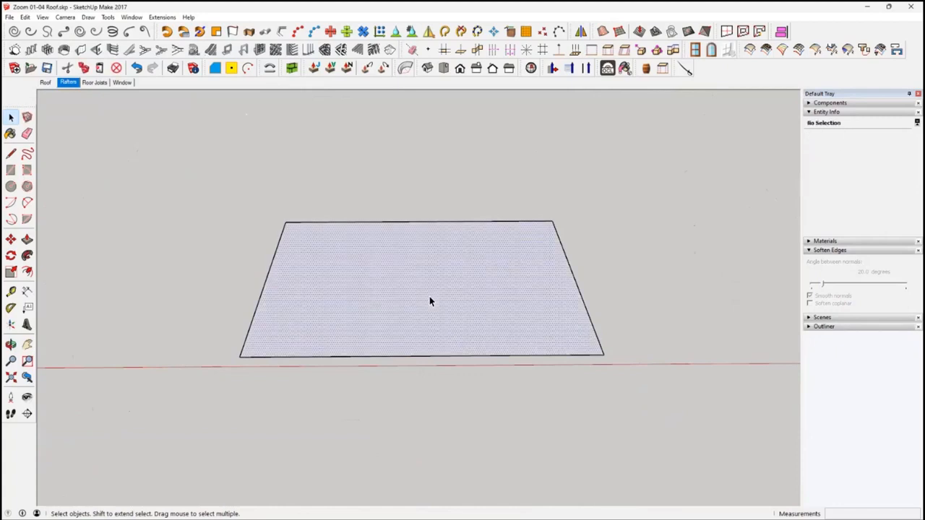
left_click(388, 54)
key("Return")
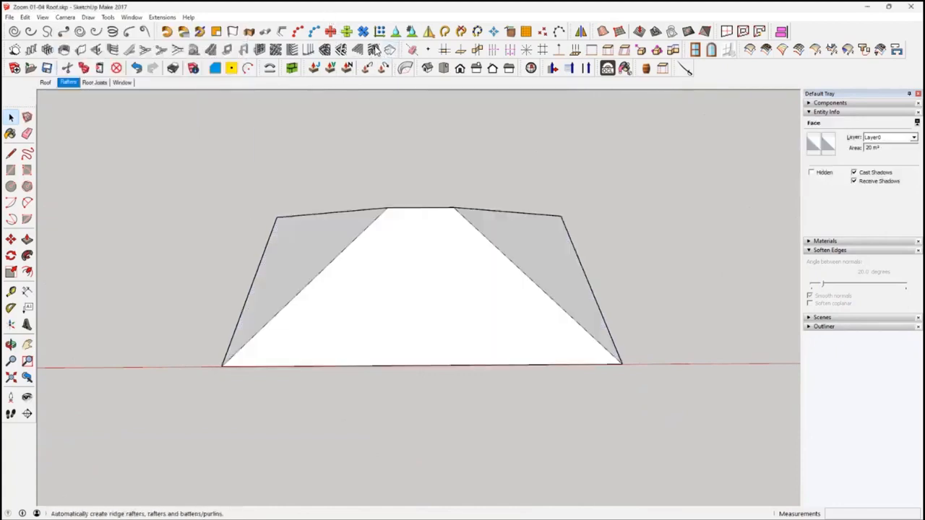
Turn off battens/purlins and create rafters 0.10 m wide, 0.30 m deep at 0.60 m spacing on all faces inside the hip roof group
left_click(374, 49)
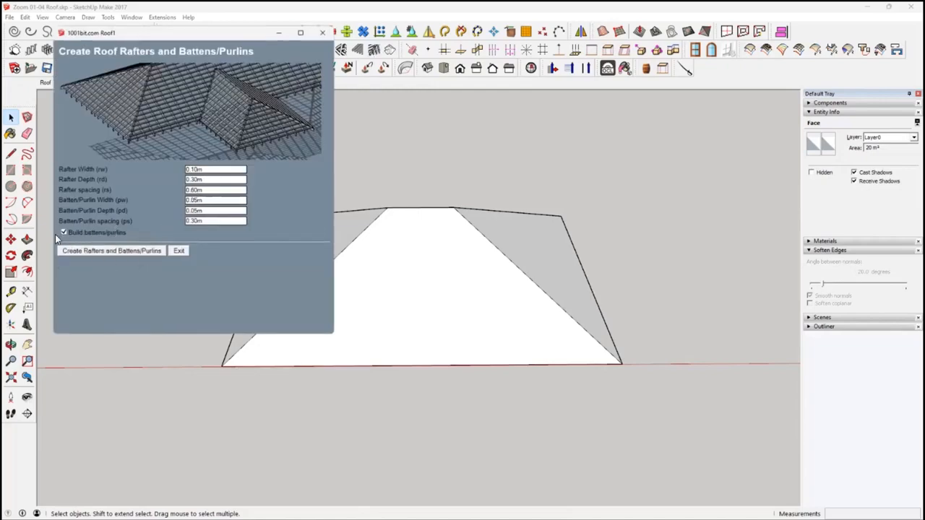
left_click(64, 234)
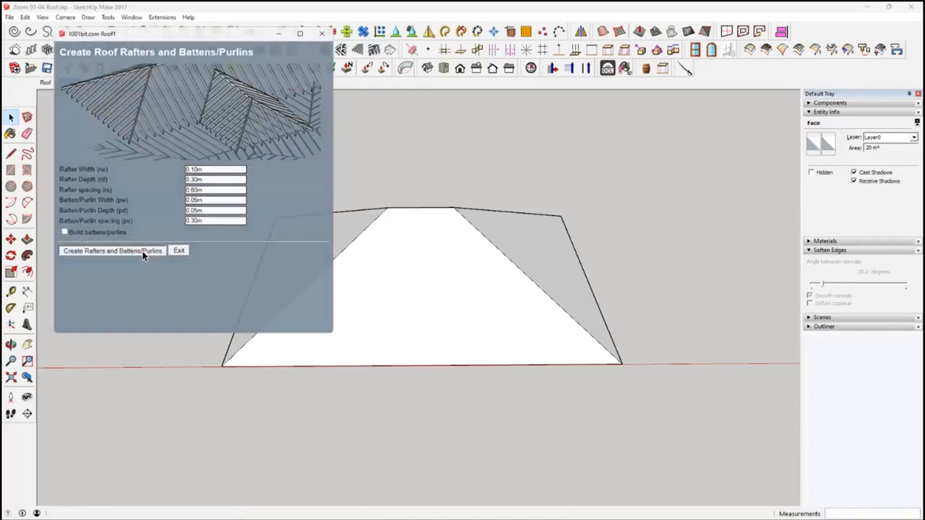
left_click(141, 251)
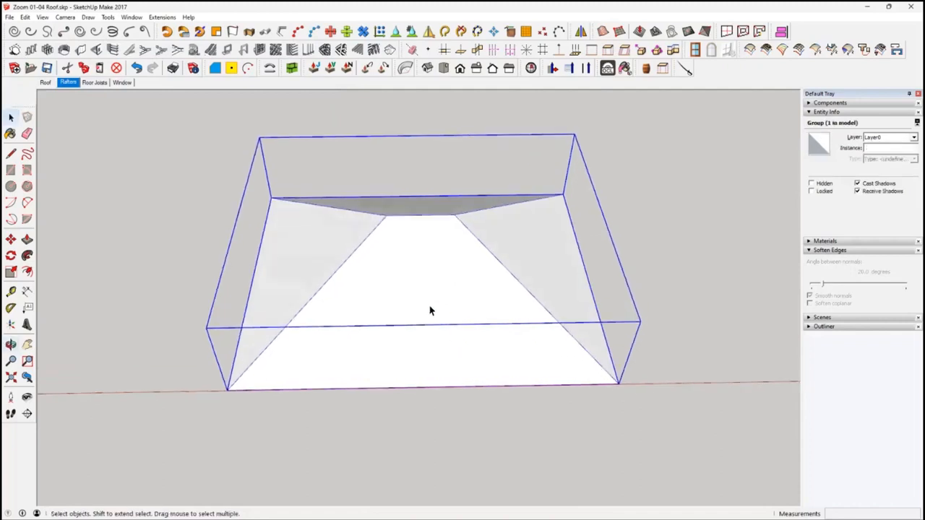
triple_click(428, 310)
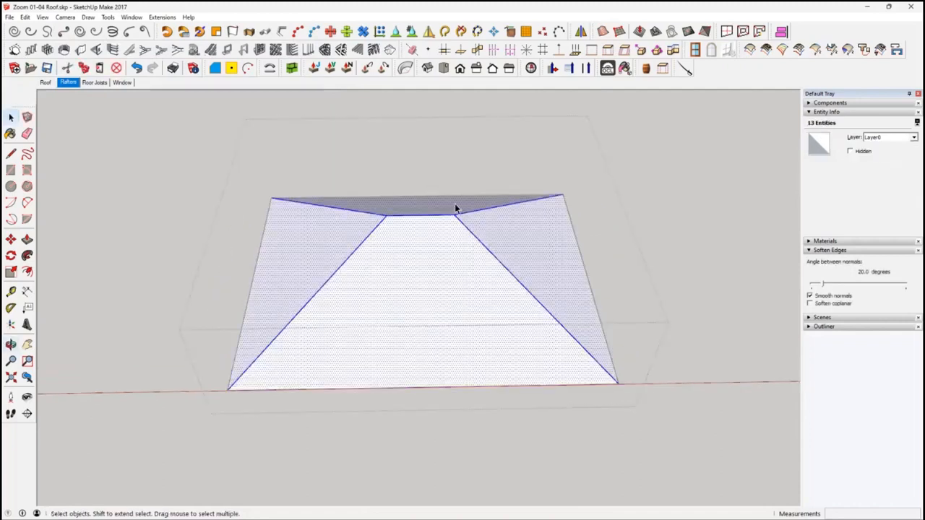
left_click(373, 49)
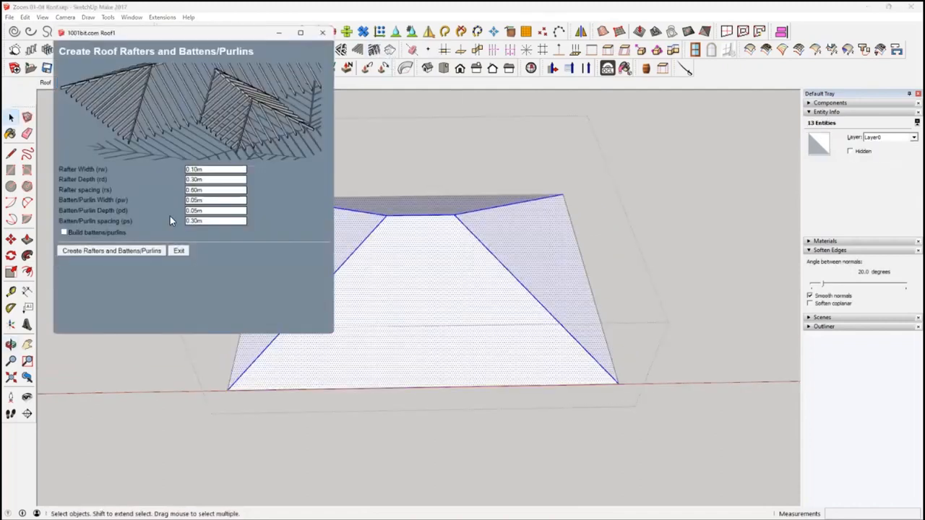
left_click(99, 251)
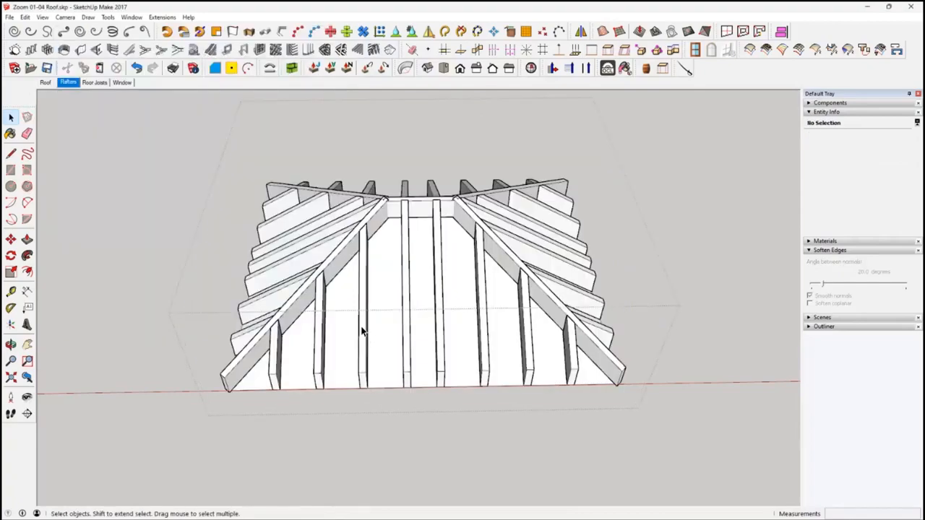
Delete the sloping roof surfaces beneath the rafters inside the group, keeping only the rafter framework
left_click(363, 331)
mouse_move(370, 331)
middle_mouse_down()
mouse_move(371, 347)
mouse_move(365, 329)
middle_mouse_up()
double_click(421, 307)
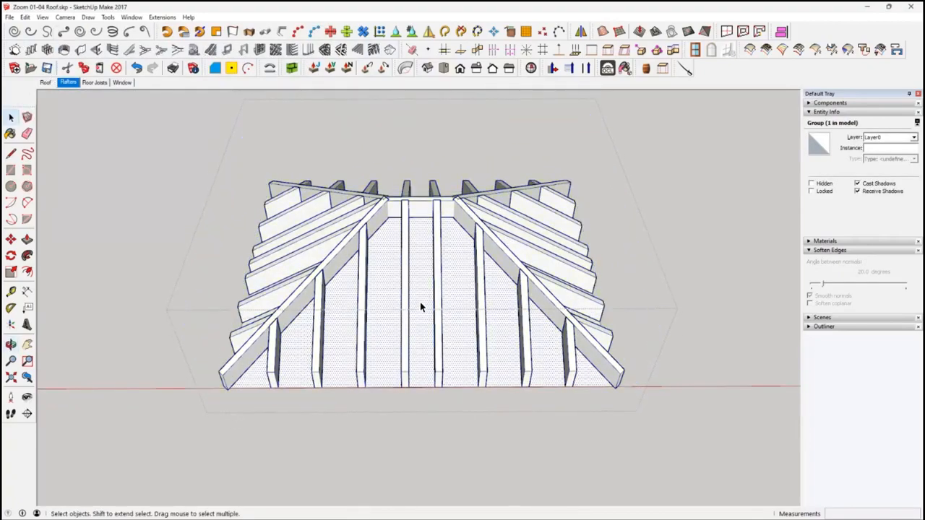
double_click(421, 307)
key("Delete")
middle_click_drag(594, 342, 221, 275)
middle_click_drag(466, 352, 517, 312)
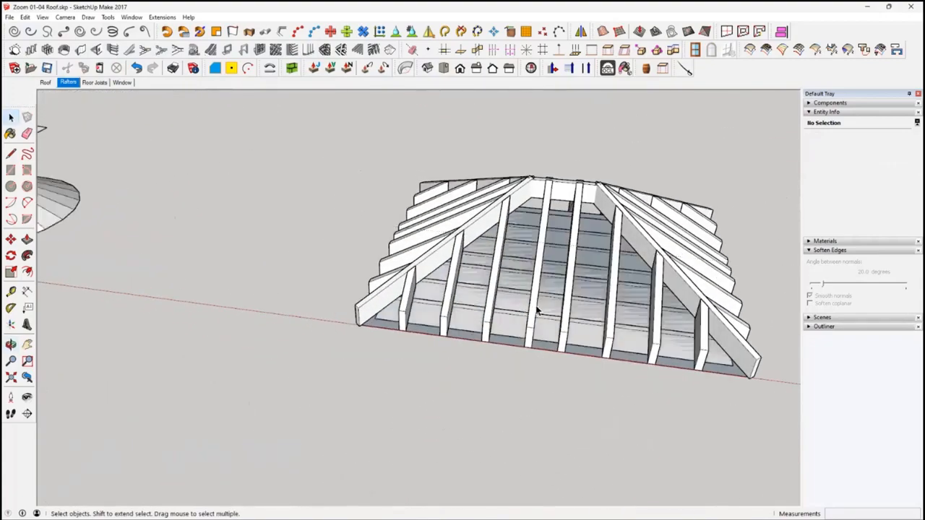
Export only the selected rafter group as a binary STL in meters, overwriting Test 01.stl in the Downloads folder
left_click(539, 308)
left_click(8, 17)
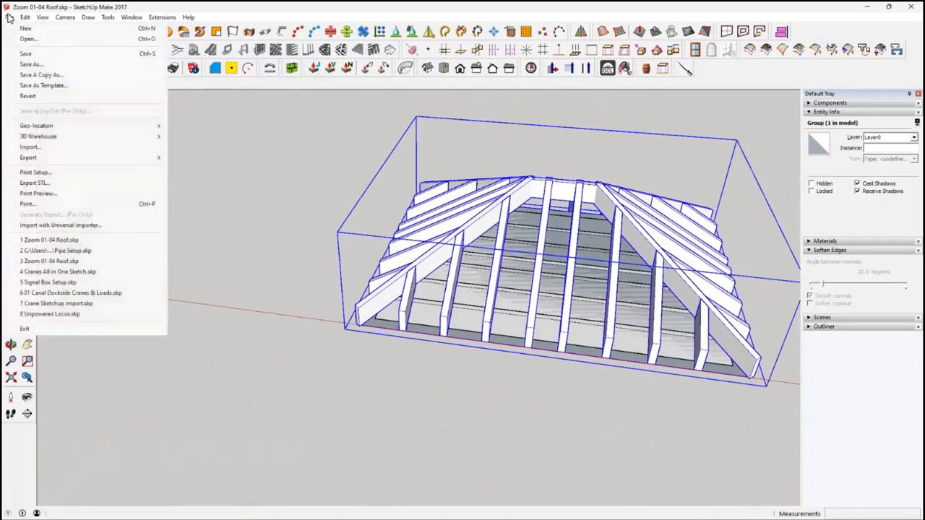
left_click(58, 183)
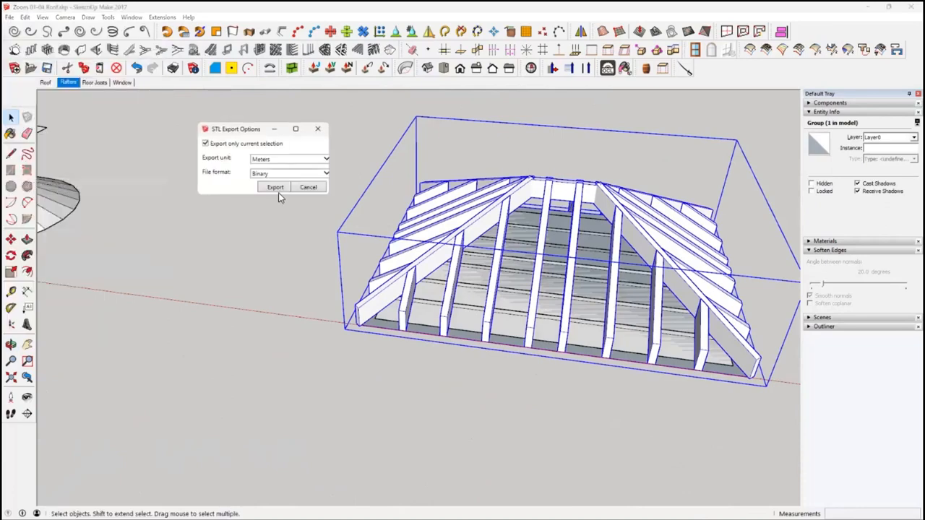
left_click(275, 189)
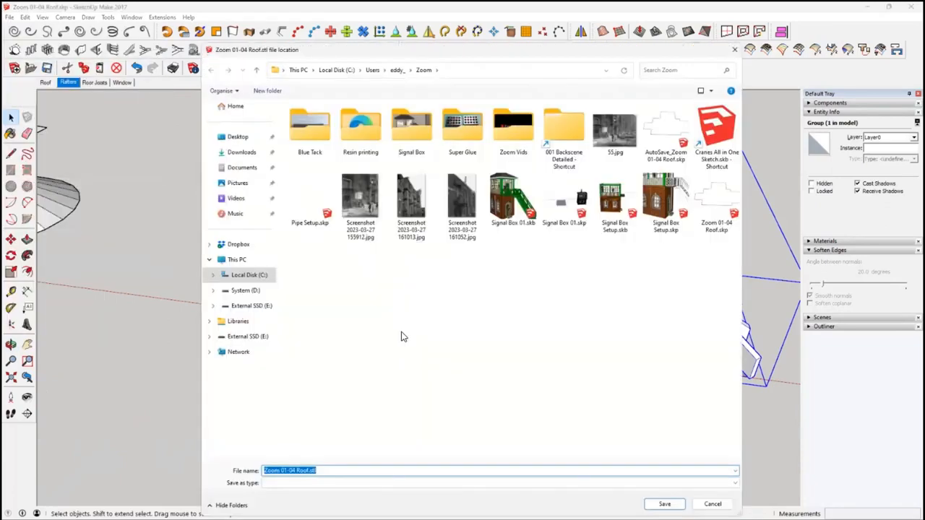
left_click(241, 153)
scroll(486, 341, "down", 10)
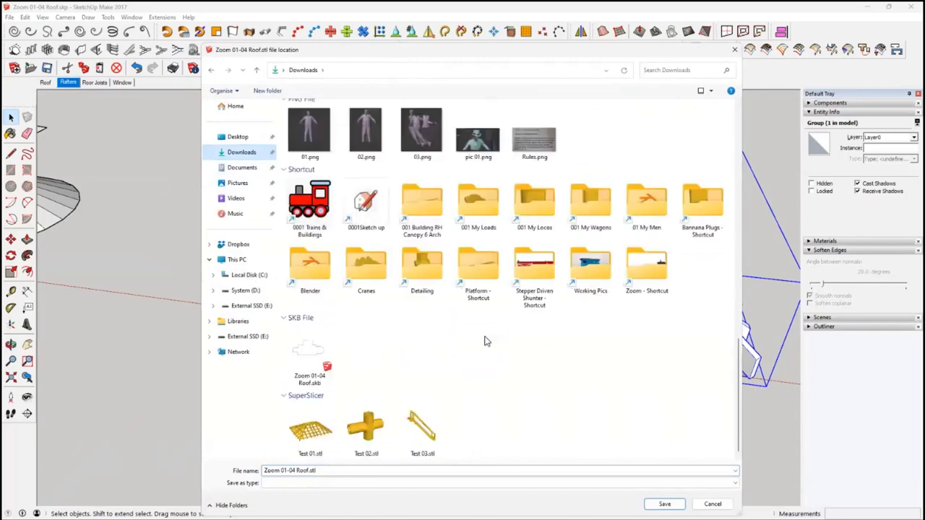
double_click(310, 432)
left_click(483, 267)
Switch to SuperSlicer, import Test 01.stl from Downloads and scale the model uniformly to 1000%
mouse_move(441, 508)
left_click(400, 509)
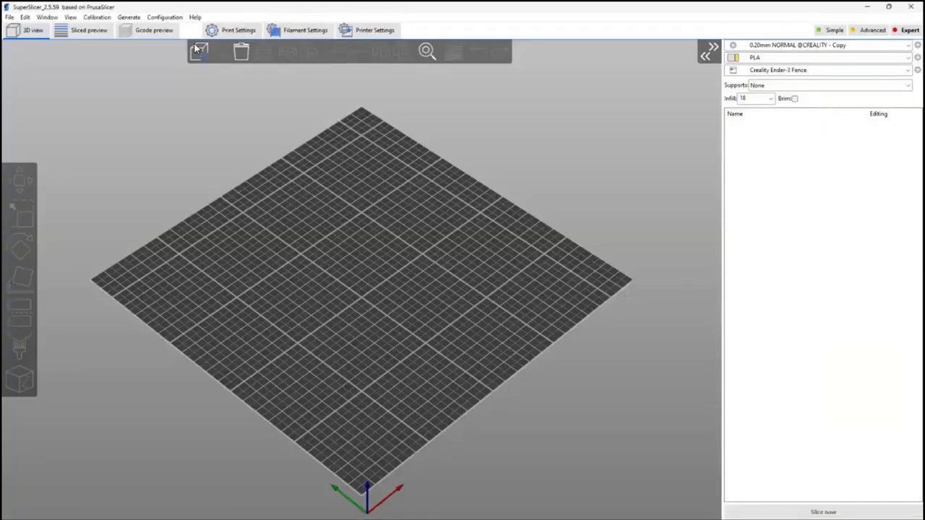
left_click(199, 51)
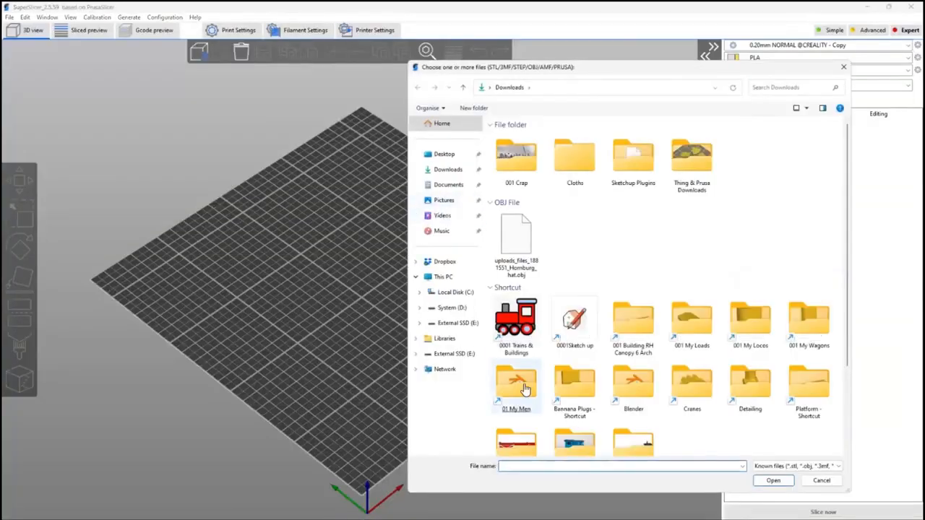
scroll(526, 390, "down", 3)
double_click(529, 406)
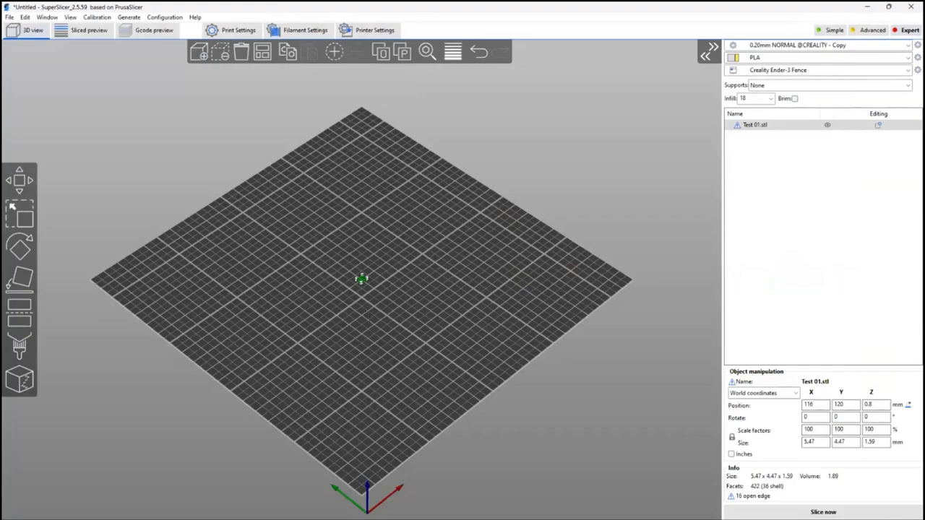
key("Return")
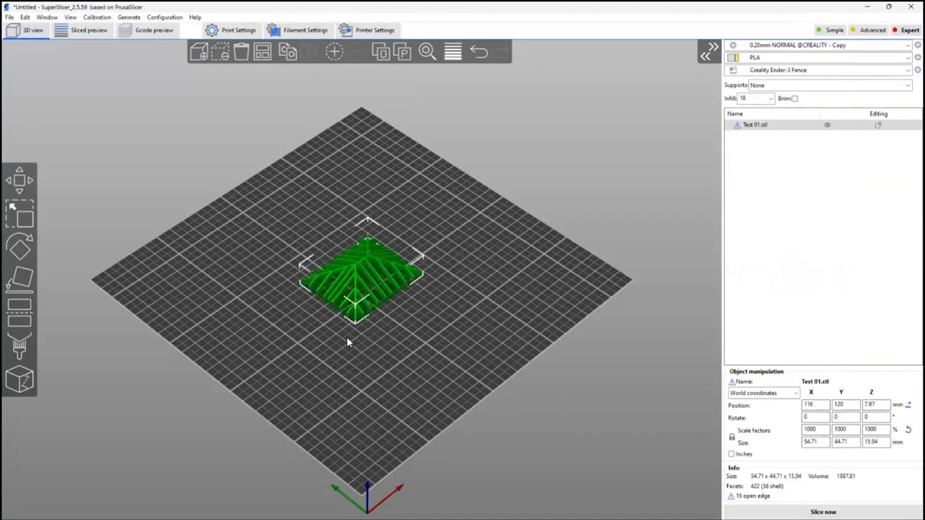
Repair the Test 01.stl rafter model through Netfabb and examine the repaired framework from above
scroll(351, 282, "up", 5)
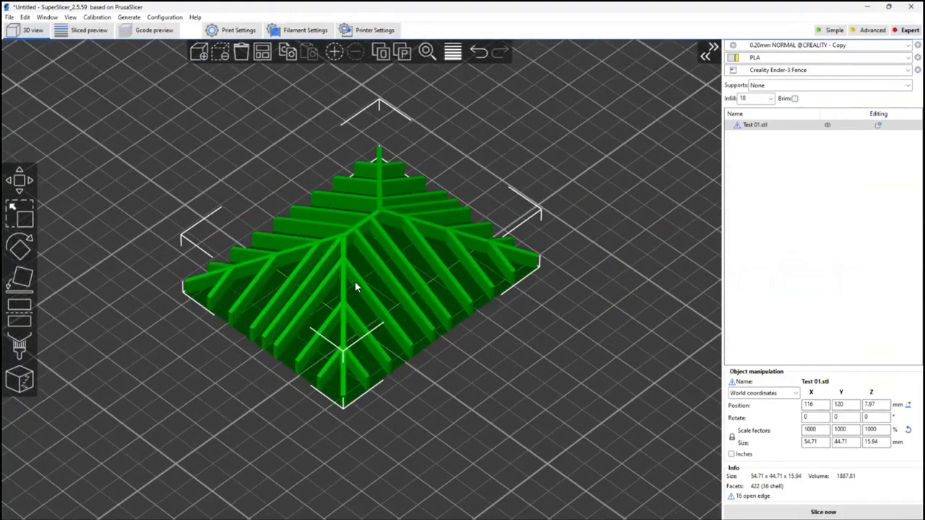
right_click(355, 285)
left_click(390, 309)
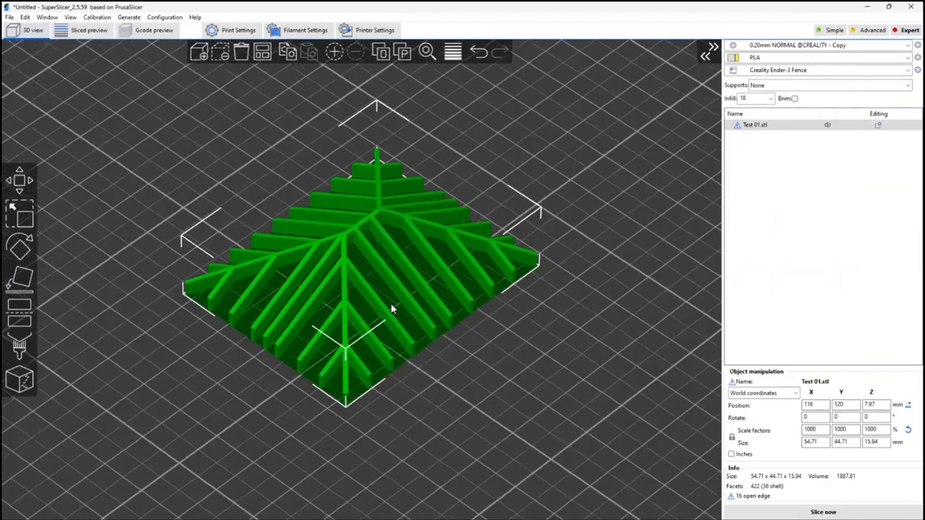
right_click(386, 240)
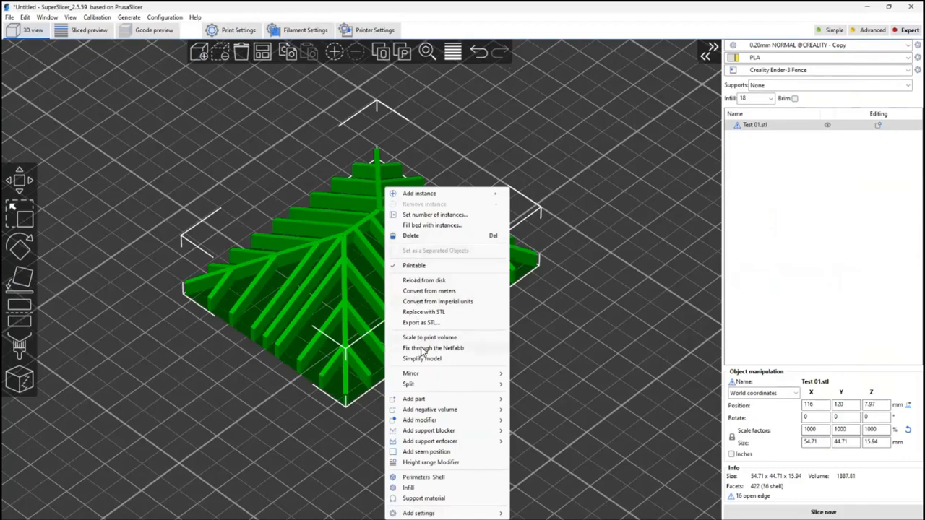
left_click(421, 350)
left_click(440, 396)
left_click_drag(440, 396, 383, 371)
left_click(401, 240)
left_click_drag(401, 241, 496, 392)
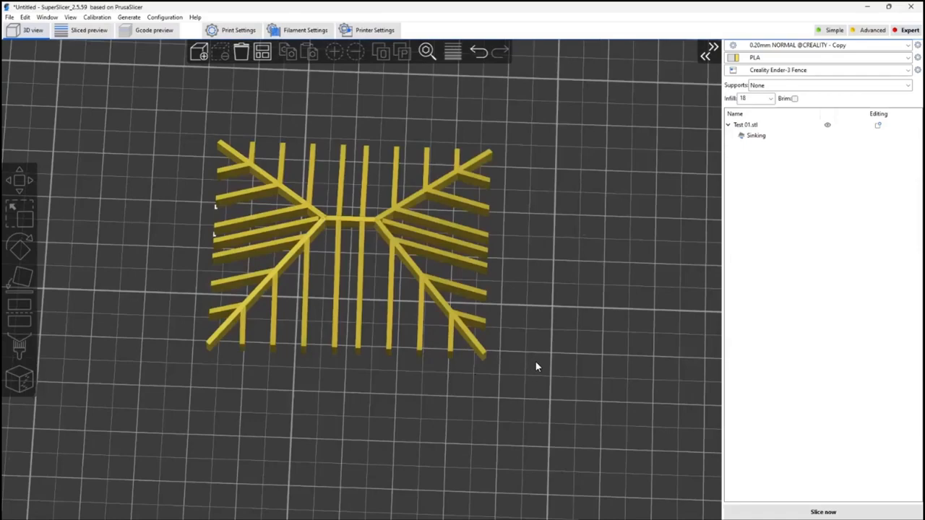
mouse_move(516, 380)
left_mouse_down()
mouse_move(498, 361)
mouse_move(520, 330)
mouse_move(519, 362)
mouse_move(517, 340)
left_mouse_up()
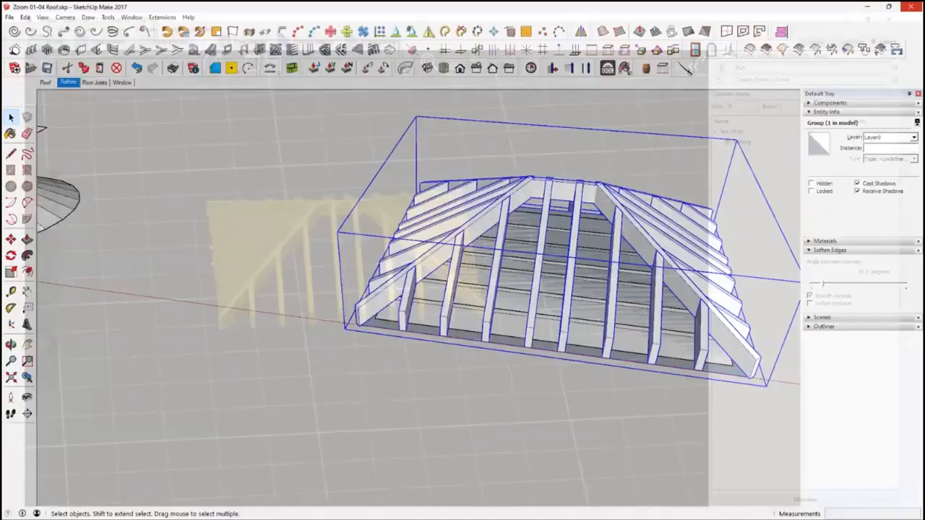
Switch back to SketchUp and examine the completed rafter framework and the neighbouring tiled roof
left_click_drag(535, 390, 571, 416)
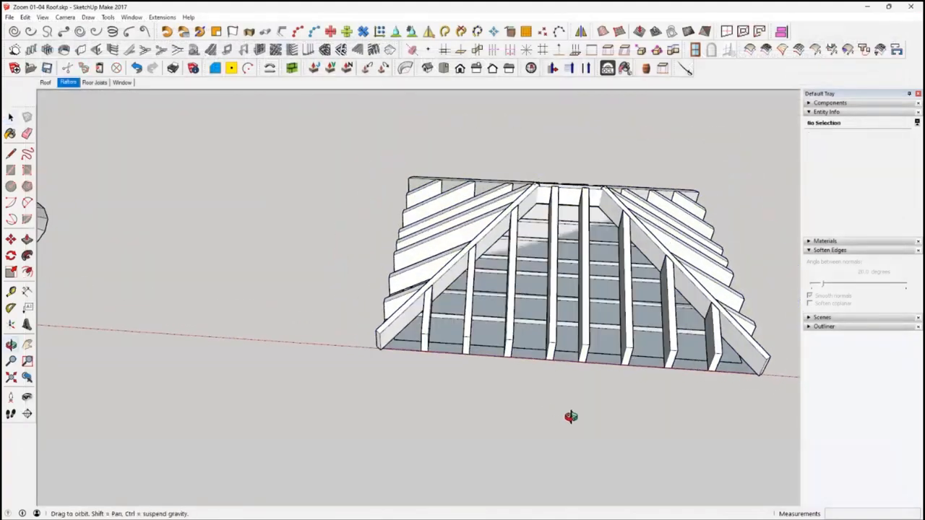
key("space")
scroll(451, 366, "down", 5)
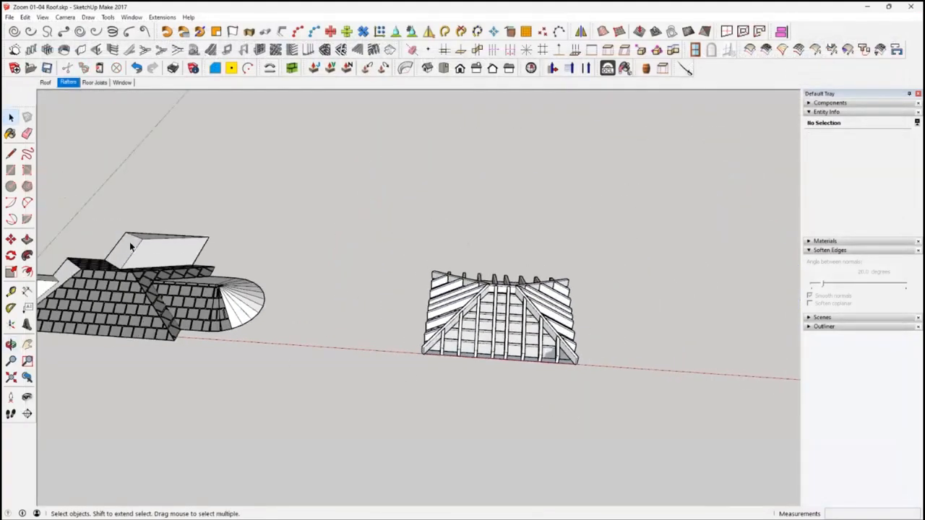
middle_click_drag(197, 311, 220, 322)
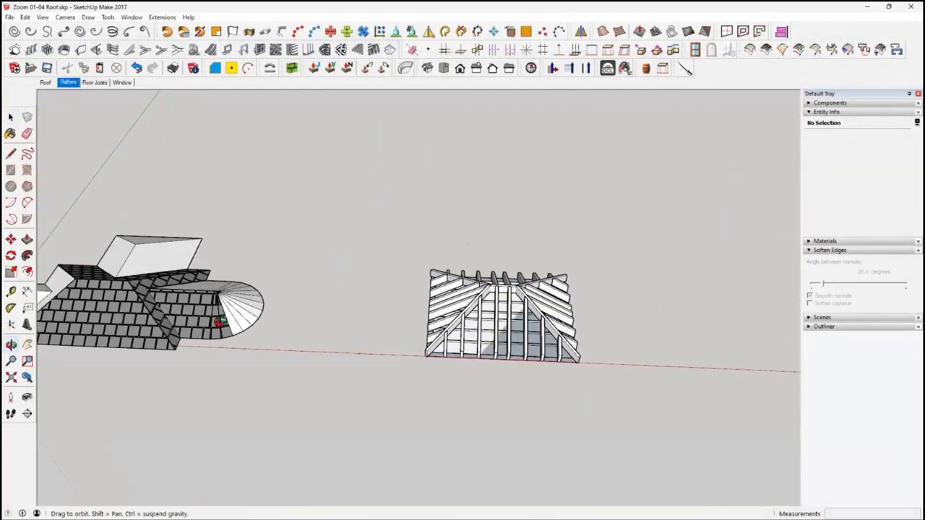
middle_click_drag(525, 320, 332, 312)
scroll(352, 304, "up", 1)
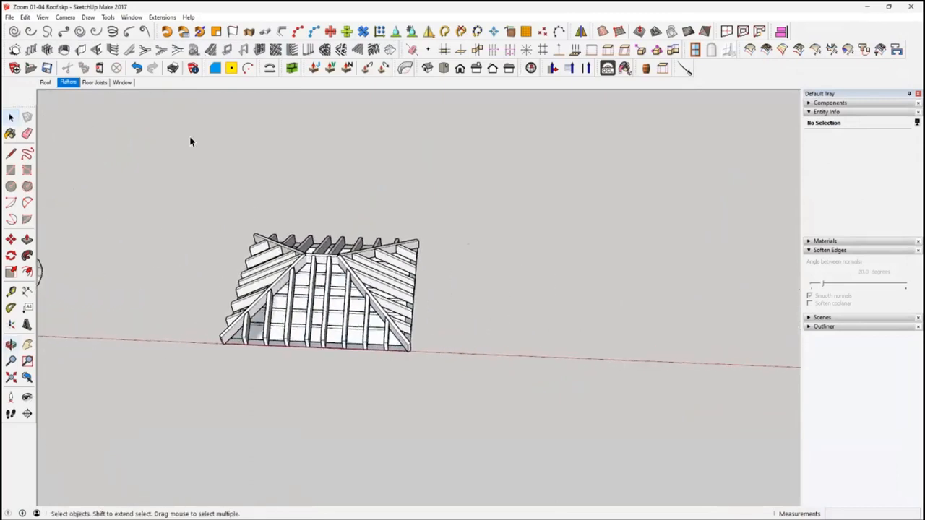
Open the Floor Joists scene and select the whole floor plan face
left_click(95, 83)
scroll(454, 362, "down", 1)
scroll(452, 358, "up", 1)
middle_click_drag(452, 355, 472, 386)
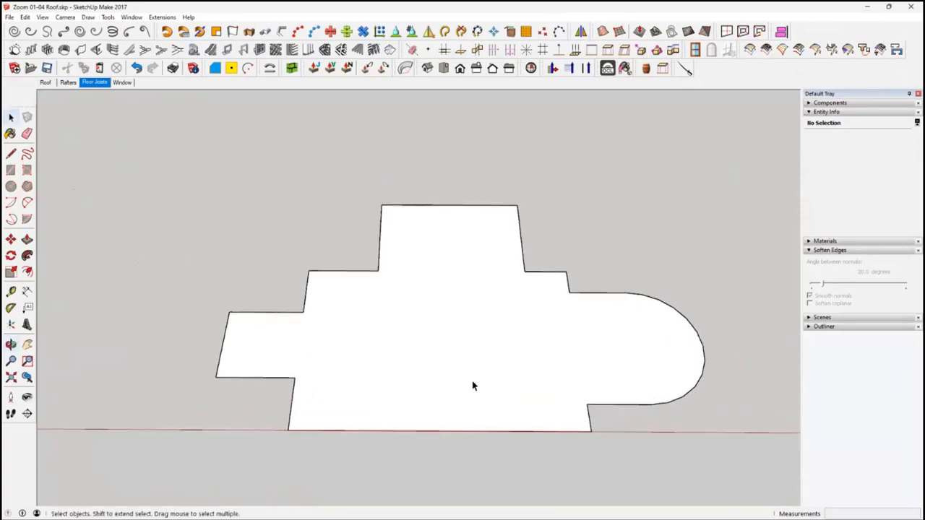
left_click(443, 330)
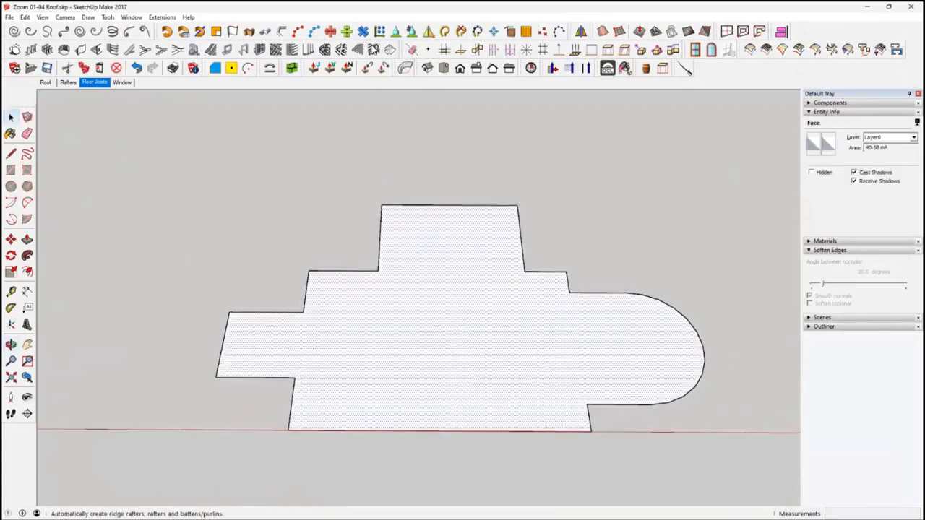
left_click(358, 51)
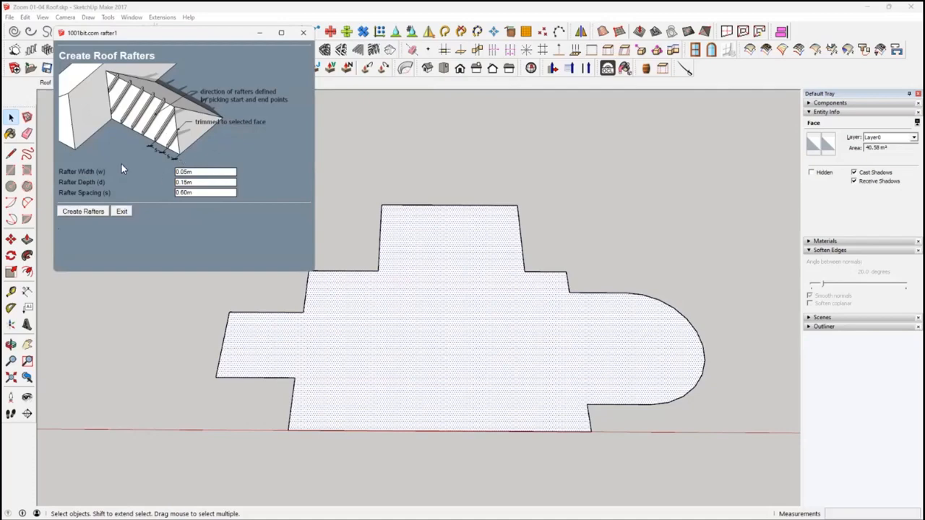
left_click(85, 211)
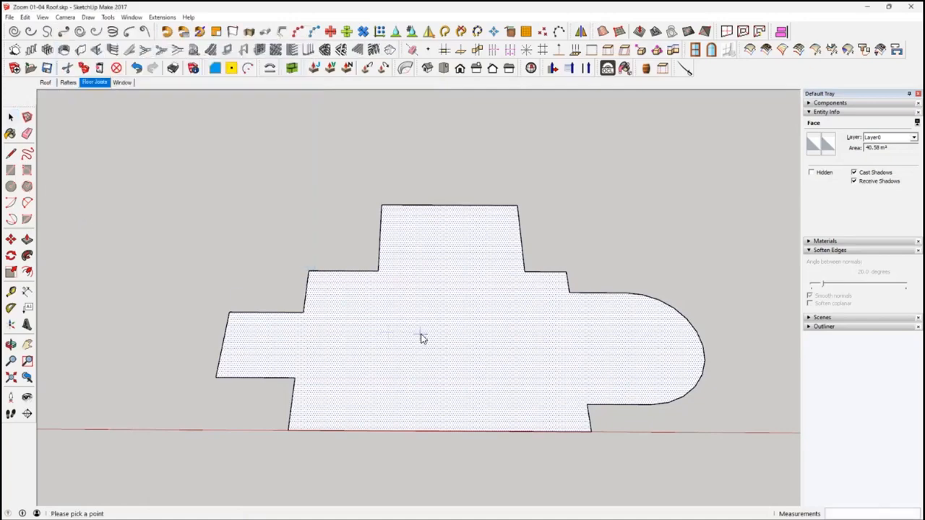
left_click(423, 337)
left_click(487, 302)
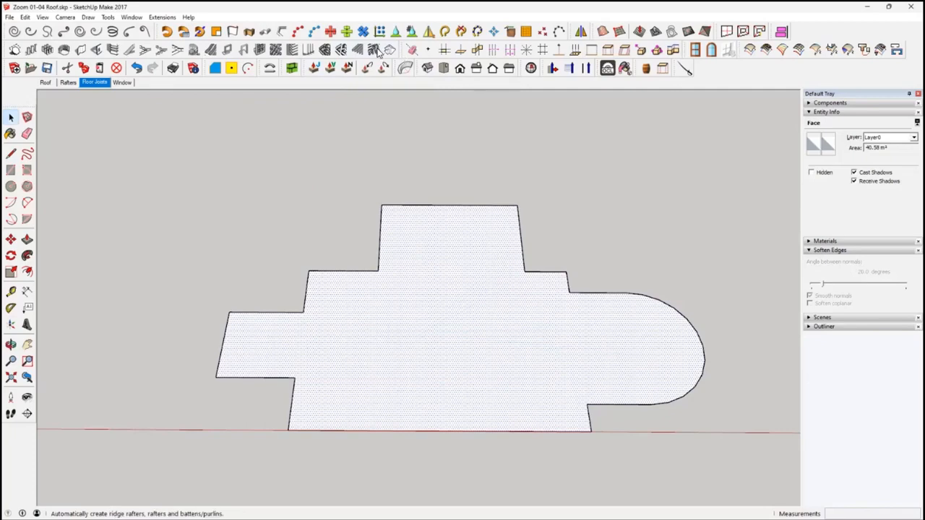
Create joists 0.05 m wide, 0.15 m deep at 0.60 m spacing across the whole floor face, running from the rear edge to the front edge
left_click(337, 67)
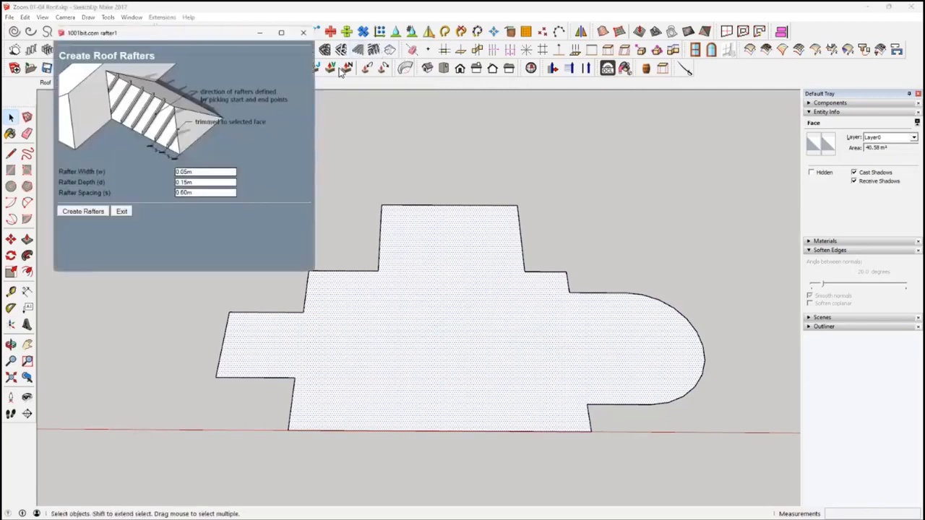
left_click(89, 210)
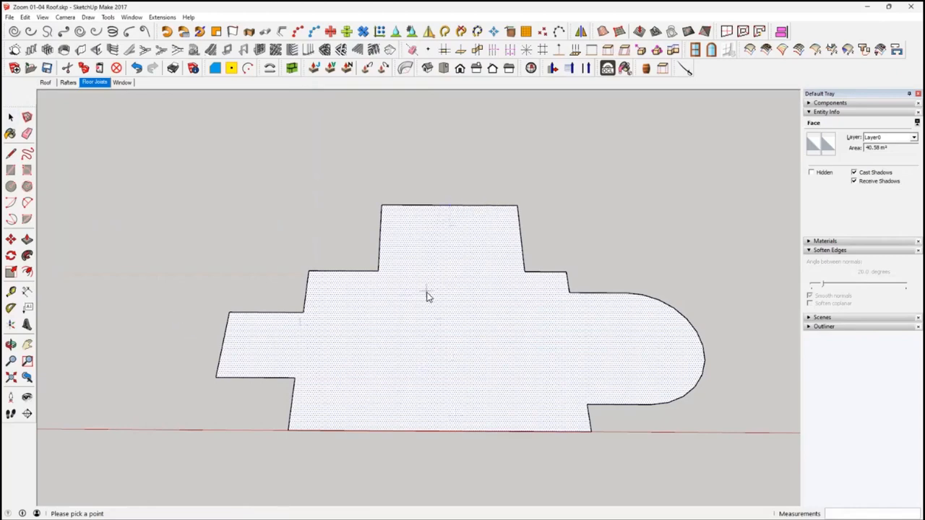
left_click(448, 205)
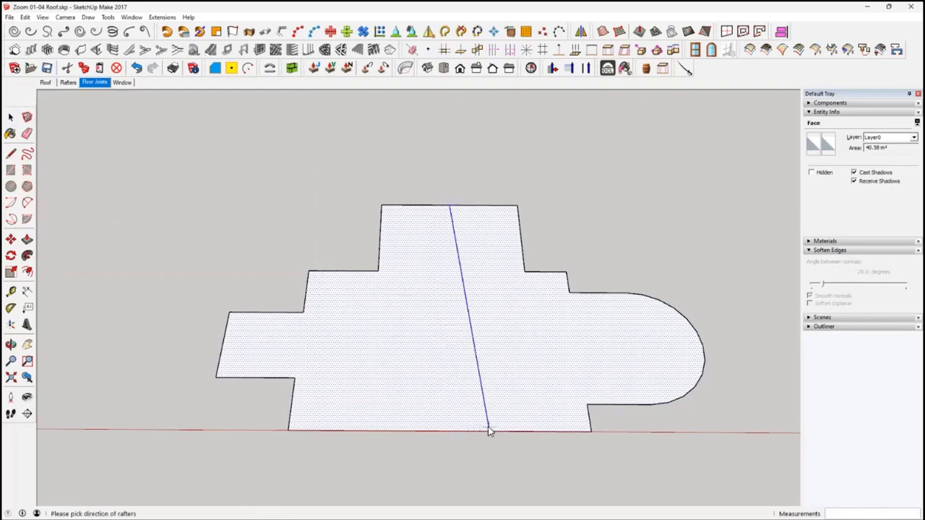
left_click(455, 430)
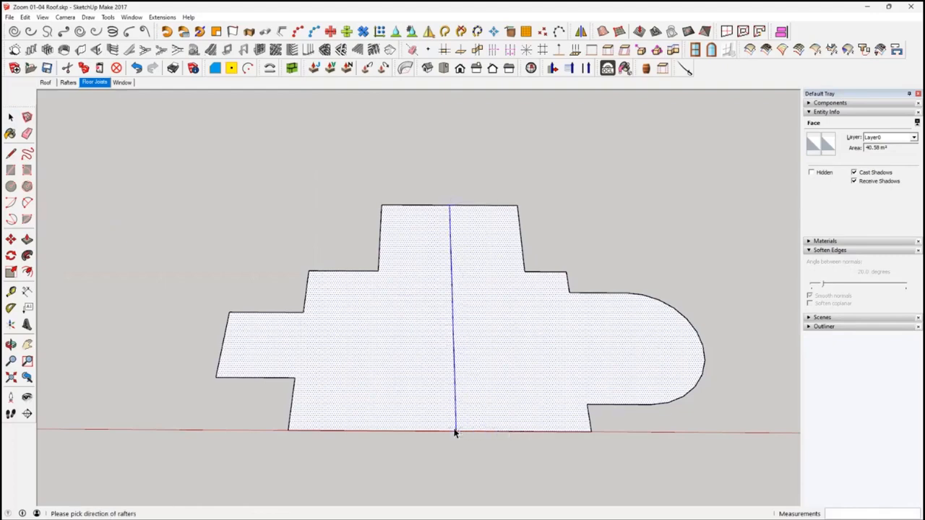
middle_click_drag(510, 435, 529, 326)
scroll(528, 329, "down", 2)
middle_click_drag(514, 375, 484, 287)
scroll(499, 370, "up", 4)
left_click_drag(450, 201, 448, 419)
middle_click_drag(448, 419, 501, 444)
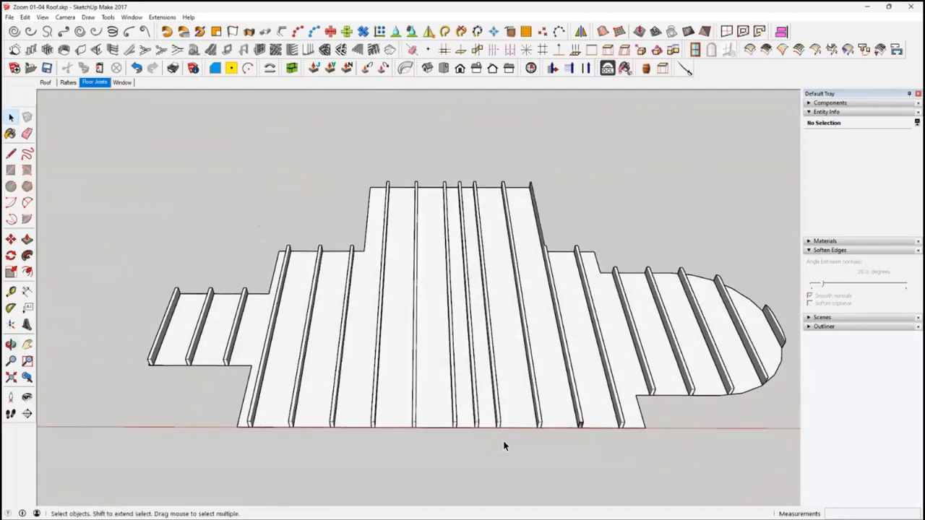
Delete the joist group covering the whole floor plan and select the bare floor face
left_click(499, 412)
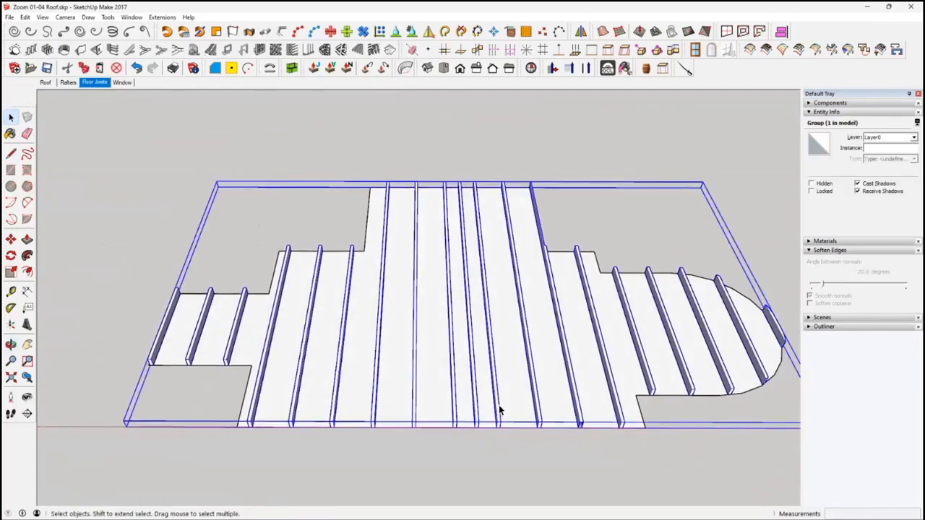
key("Delete")
left_click(471, 325)
middle_click_drag(471, 326, 421, 297)
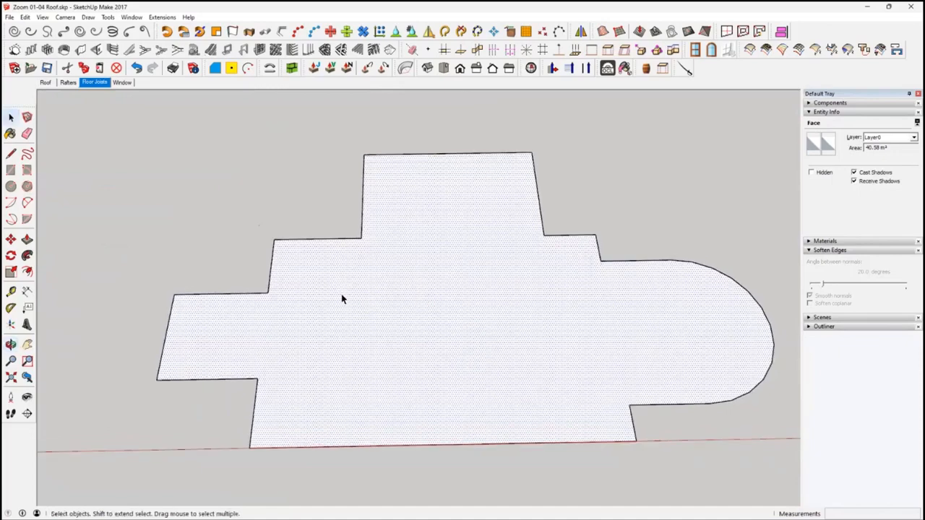
Draw three dividing lines separating the rear wing, the small side wing and the rounded wing from the main floor rectangle
left_click(11, 153)
left_click(360, 238)
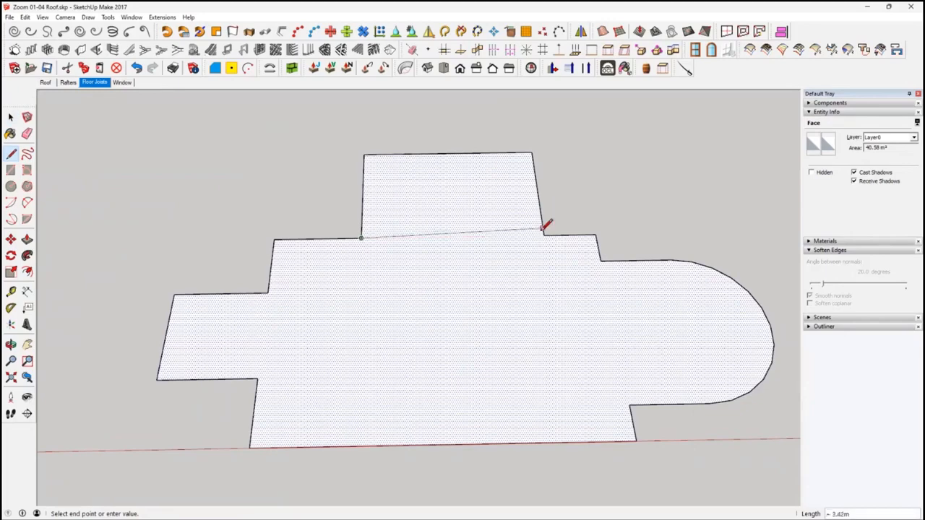
left_click(544, 235)
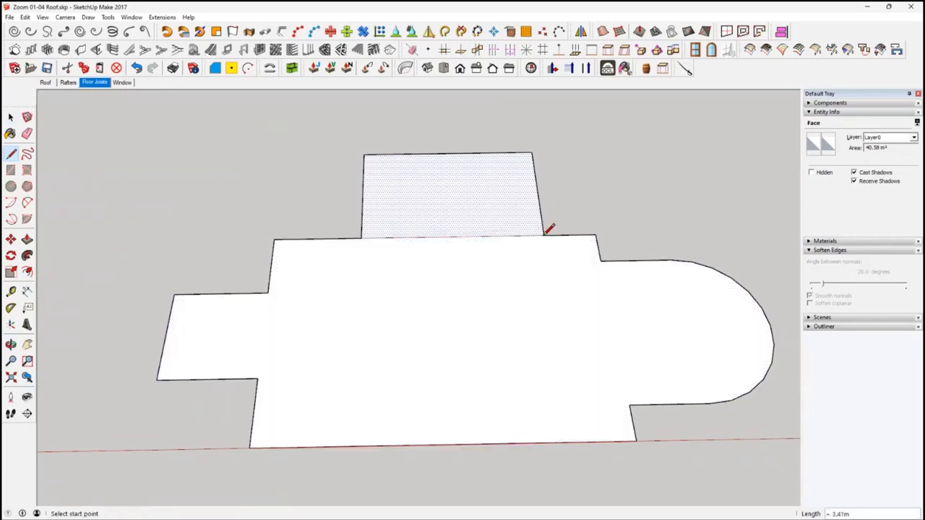
left_click(267, 292)
left_click(258, 377)
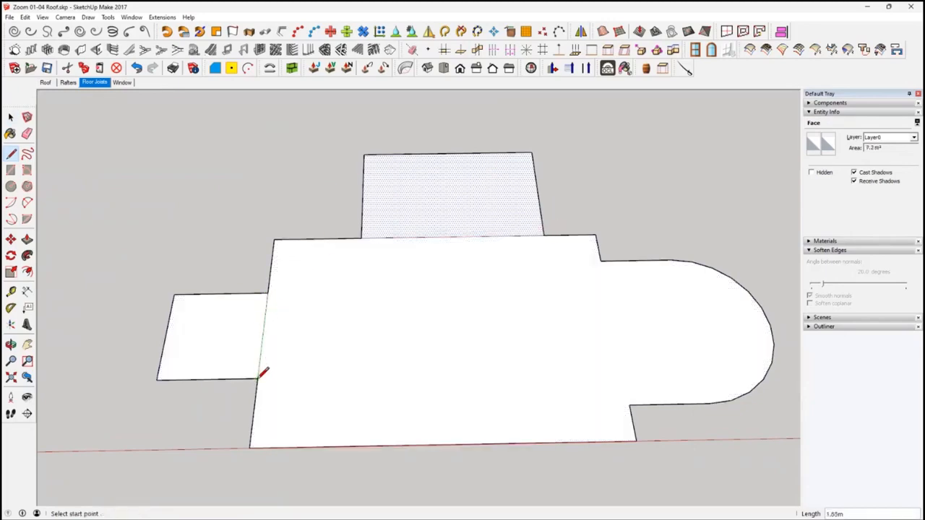
left_click(600, 261)
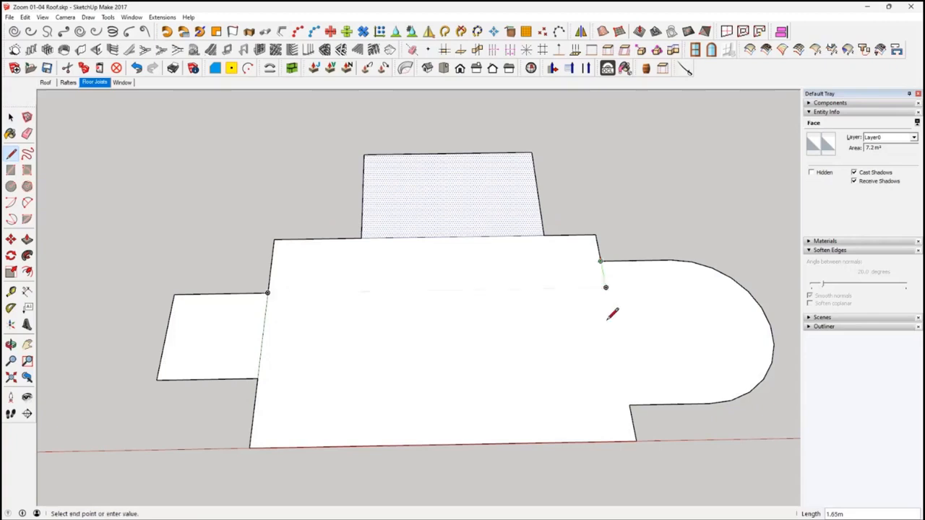
left_click(630, 404)
key("space")
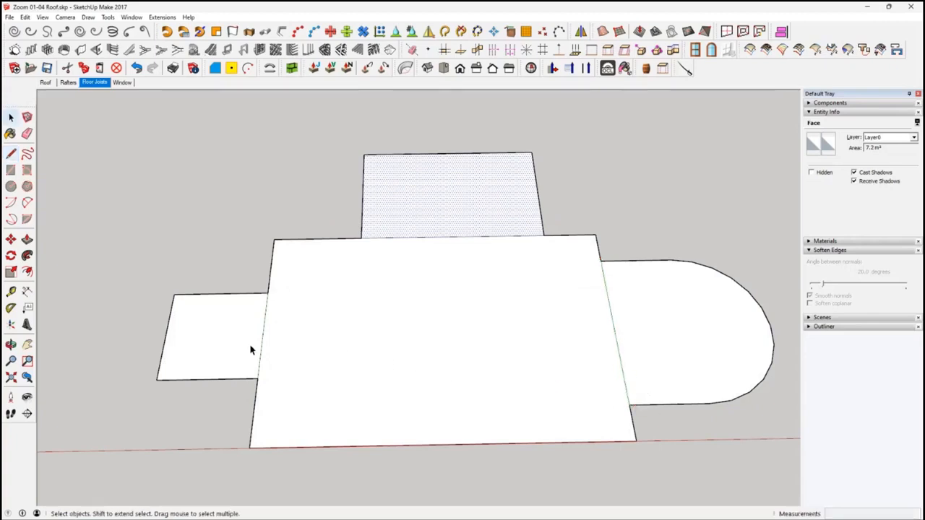
Check that the main floor and its three wings can each be selected as separate faces
key("Escape")
left_click(347, 351)
left_click(231, 329)
left_click(504, 209)
left_click(645, 331)
middle_click_drag(471, 324, 471, 358)
left_click(456, 191)
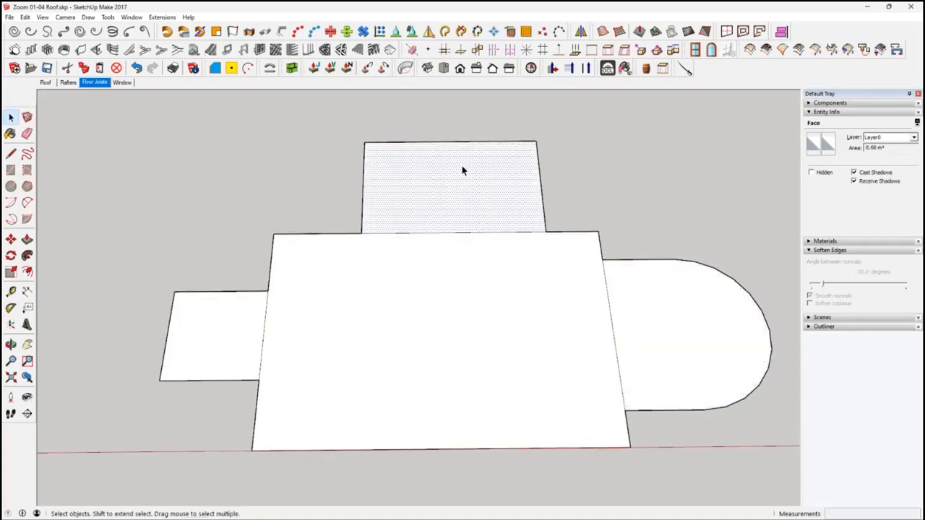
left_click(341, 50)
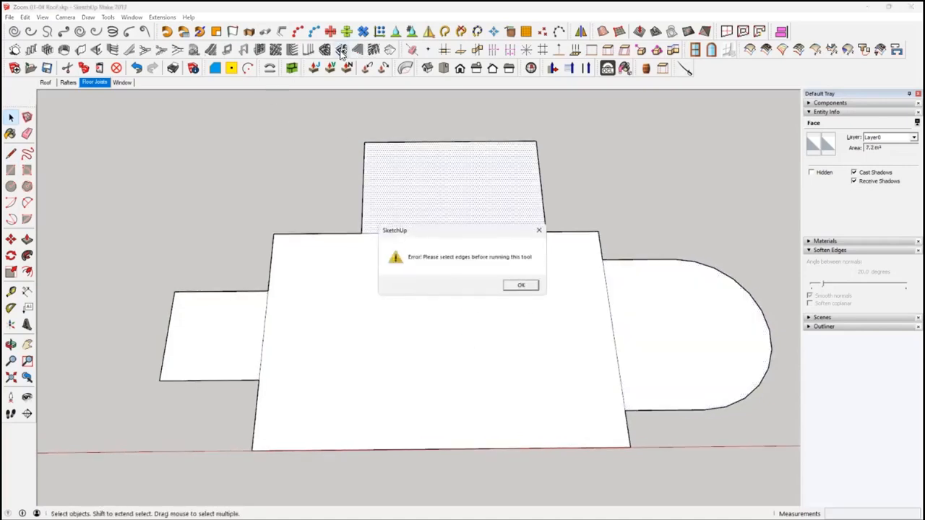
left_click(520, 287)
left_click(570, 175)
Create joists on the rear wing face, running from the middle of its outer edge toward the main floor
left_click(405, 152)
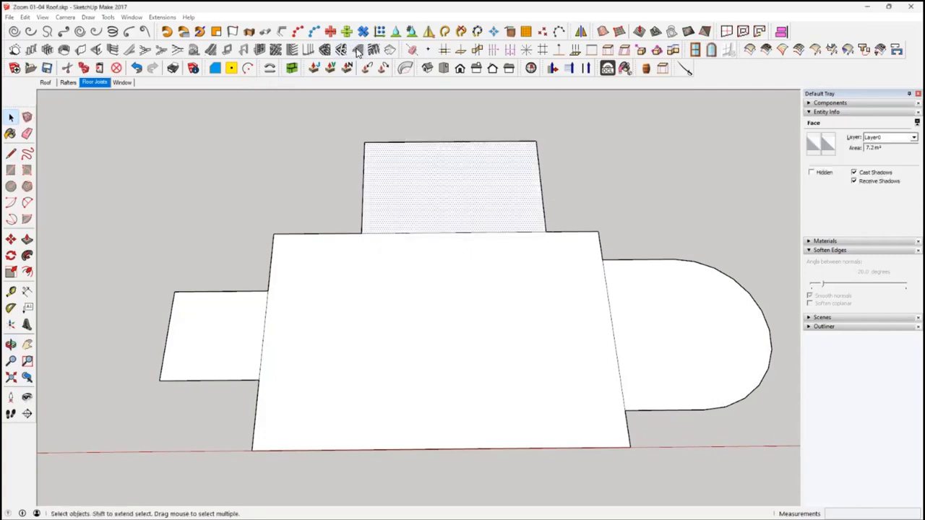
left_click(357, 51)
left_click(78, 211)
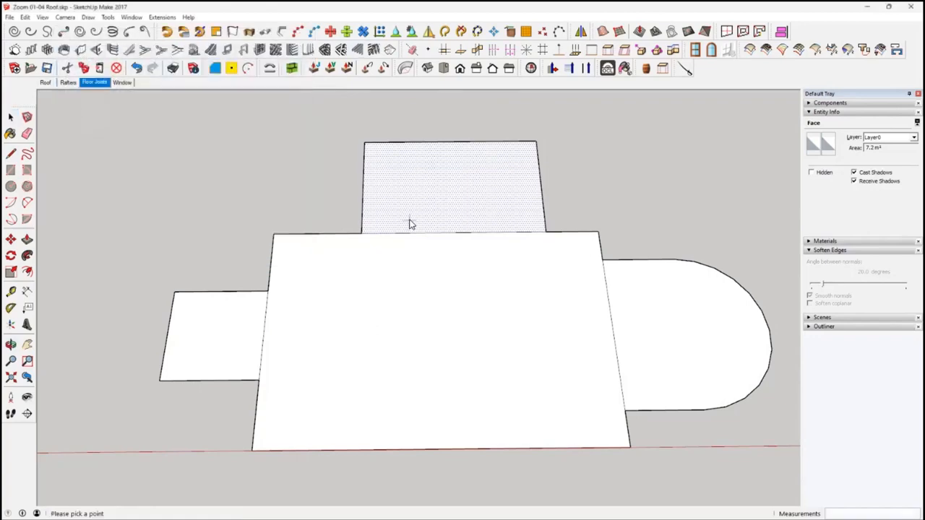
left_click(448, 143)
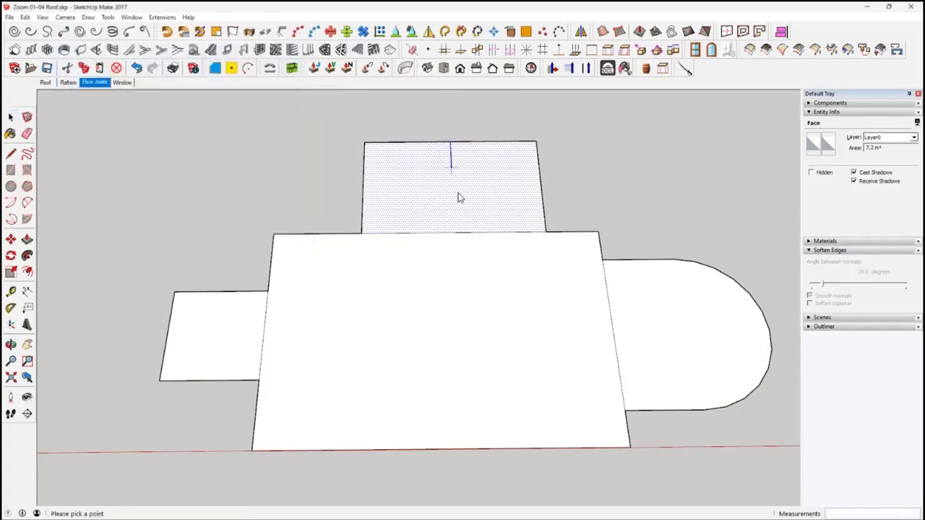
left_click(461, 238)
middle_click_drag(543, 244, 573, 227)
Create joists 0.05 m wide, 0.15 m deep at 0.60 m spacing on the main floor face, running lengthwise from side to side
left_click(504, 278)
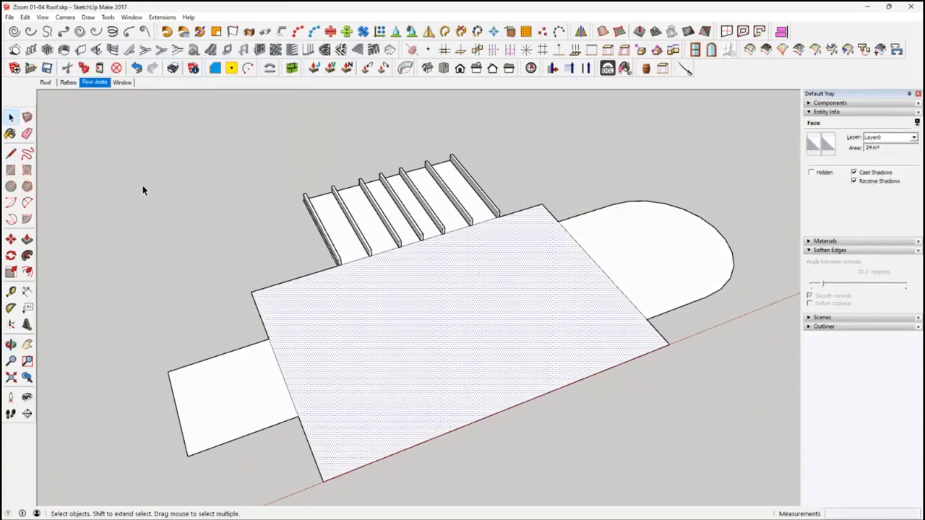
left_click(357, 49)
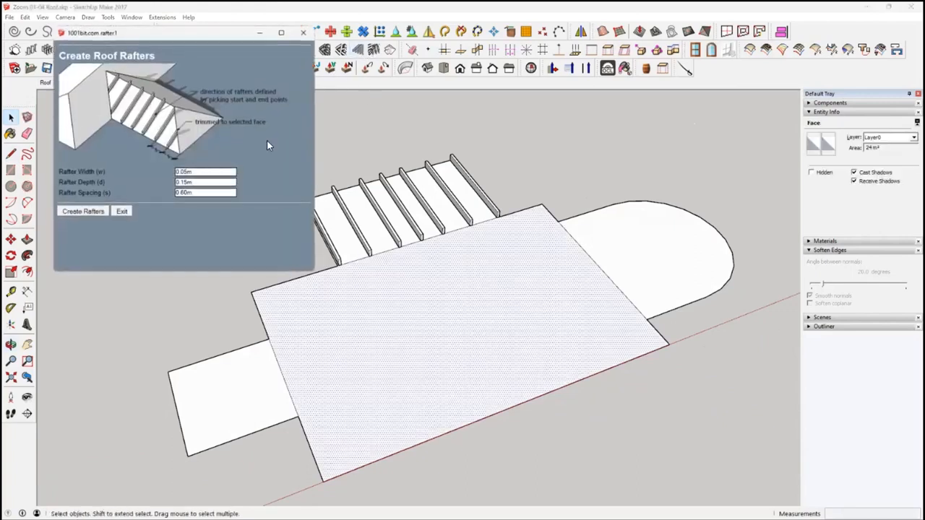
left_click(93, 210)
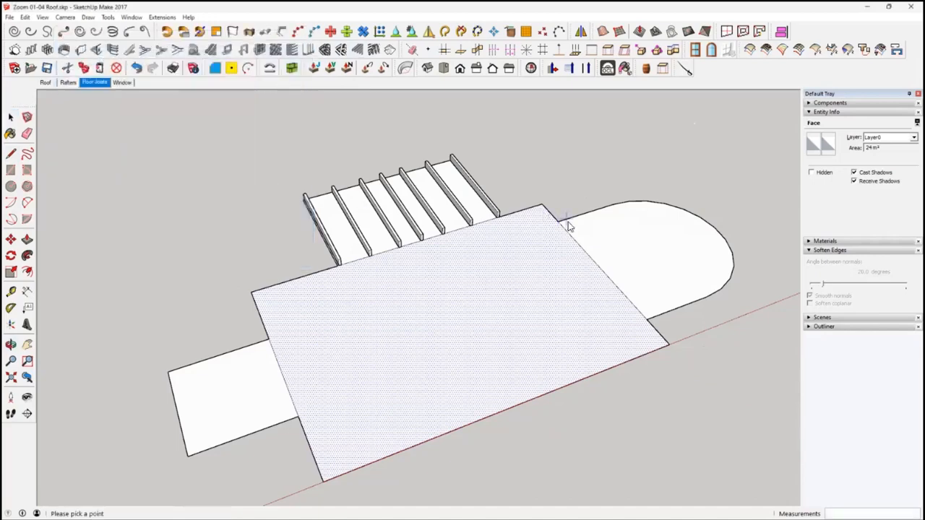
left_click(551, 215)
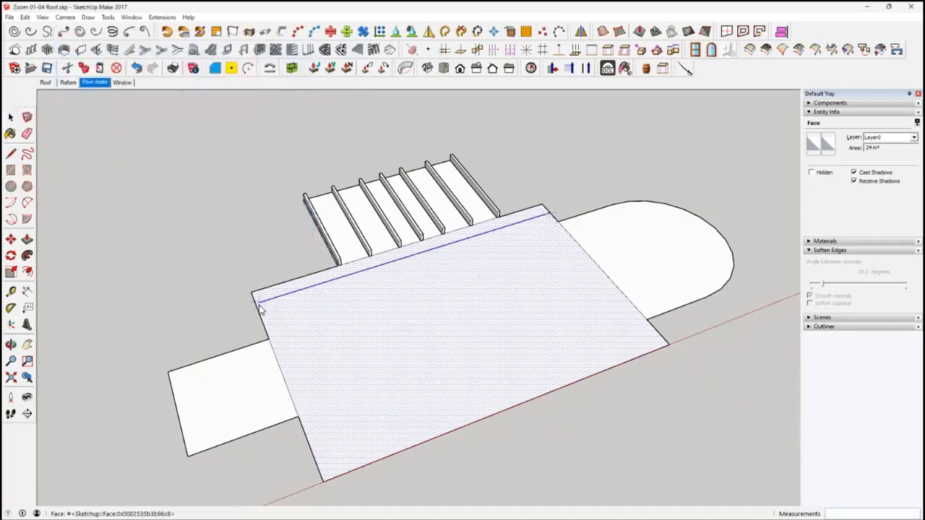
left_click(257, 308)
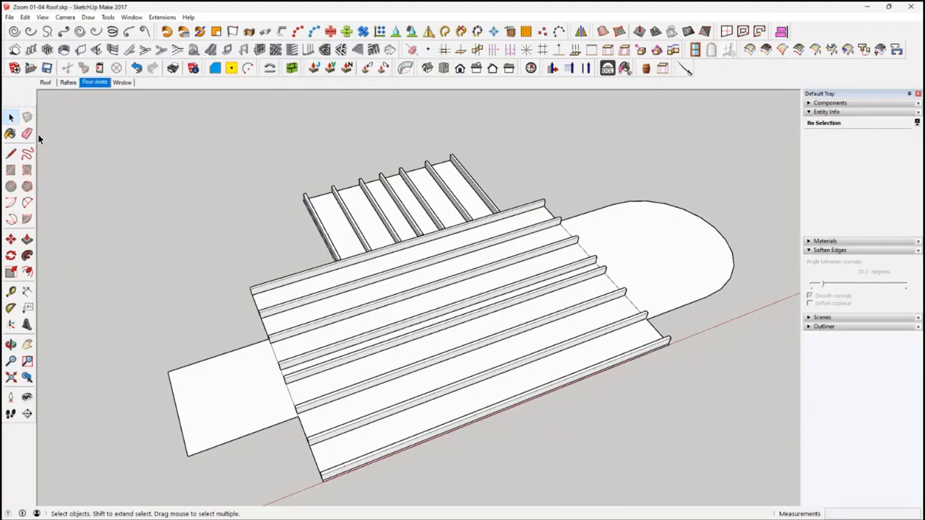
mouse_move(280, 253)
middle_mouse_down()
mouse_move(470, 330)
mouse_move(523, 326)
mouse_move(347, 362)
mouse_move(347, 330)
mouse_move(496, 192)
mouse_move(464, 280)
mouse_move(443, 383)
mouse_move(361, 347)
mouse_move(426, 340)
mouse_move(242, 361)
middle_mouse_up()
scroll(425, 340, "down", 3)
scroll(424, 346, "down", 2)
middle_click_drag(389, 330, 347, 332)
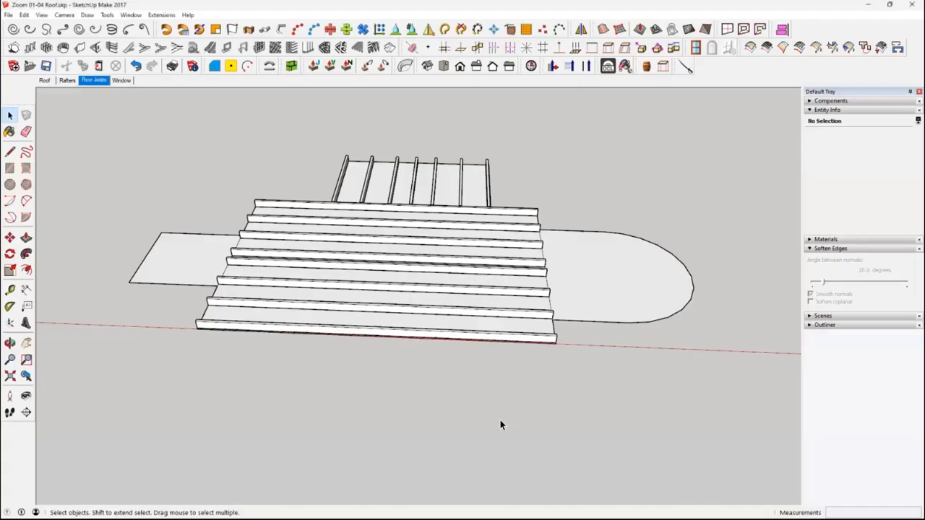
Open the Window scene containing the undivided floor plan
scroll(372, 395, "down", 3)
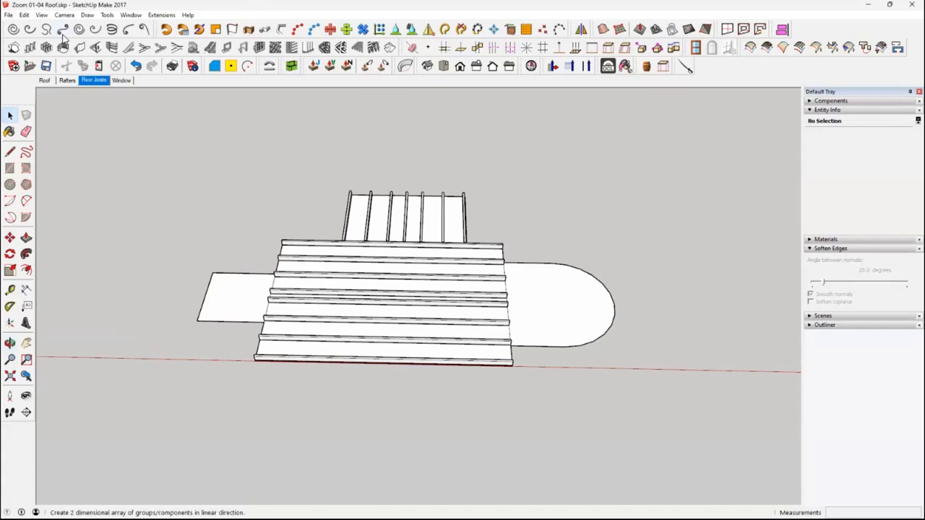
left_click(121, 81)
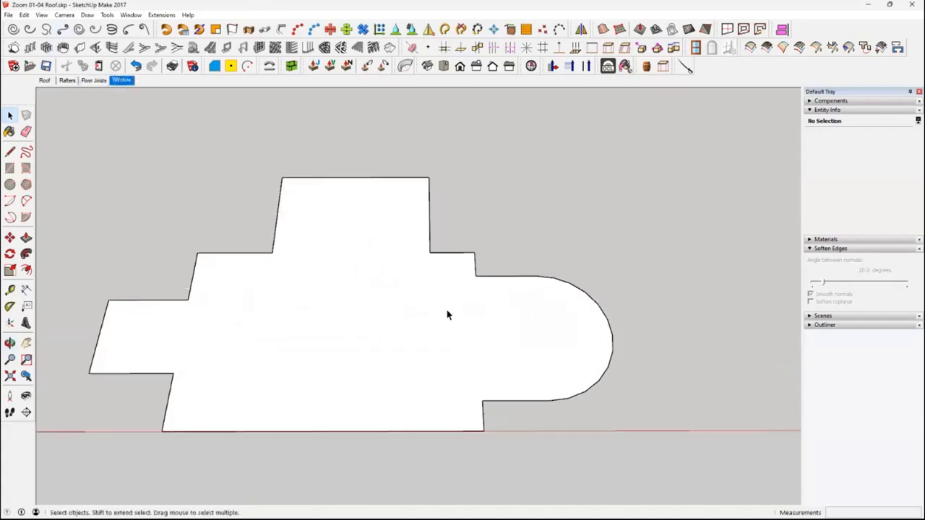
middle_click_drag(447, 315, 392, 284)
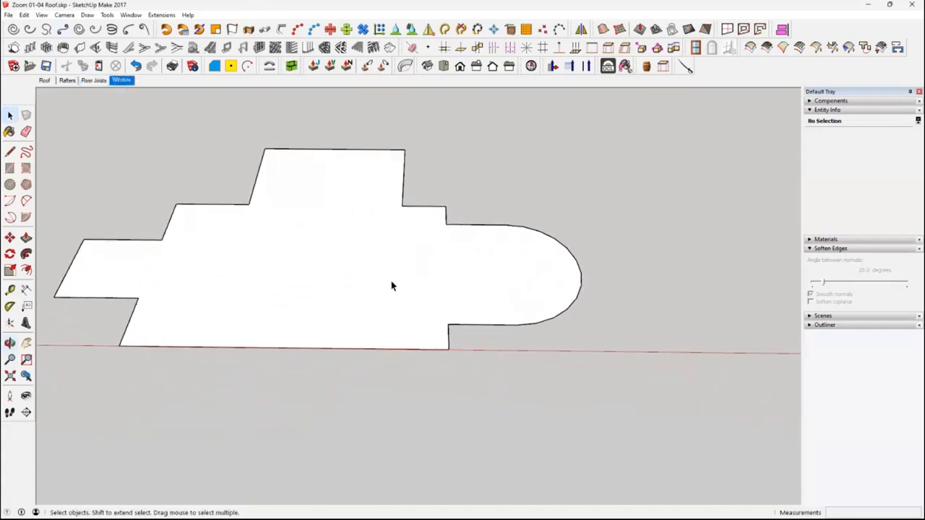
Select the curved outer edge of the floor plan's rounded wing and read its arc length
middle_click_drag(314, 339, 311, 304)
middle_click_drag(481, 322, 375, 222)
left_click(443, 316)
middle_click_drag(369, 395, 318, 333)
middle_click_drag(383, 254, 374, 282)
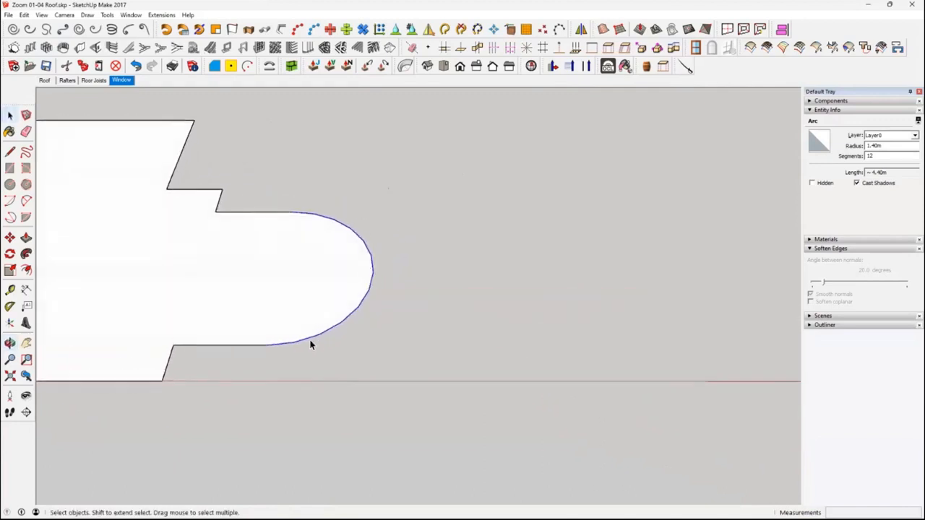
middle_click_drag(311, 345, 310, 331)
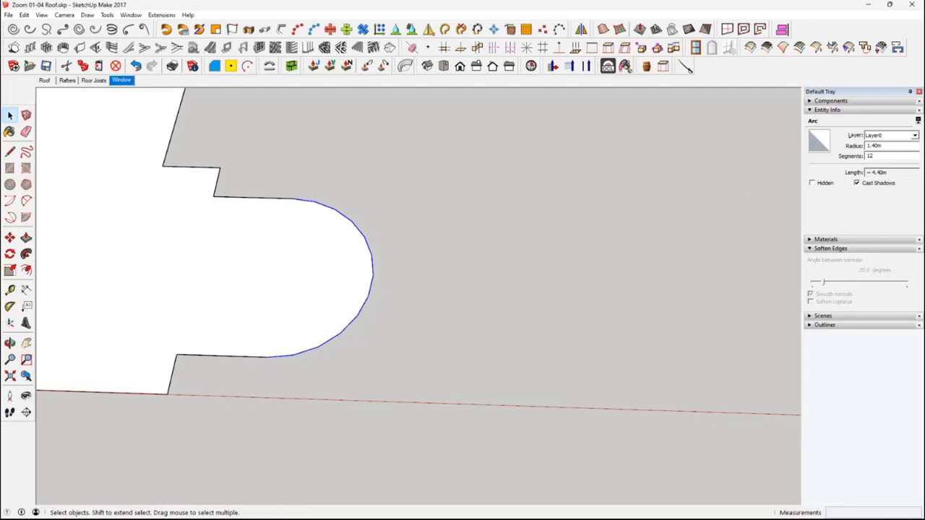
Draw an upright rectangle of 4.4 by 2 m standing beside the floor plan's rounded wing
scroll(508, 344, "down", 2)
mouse_move(516, 369)
middle_mouse_down()
mouse_move(442, 347)
mouse_move(475, 270)
mouse_move(462, 269)
middle_mouse_up()
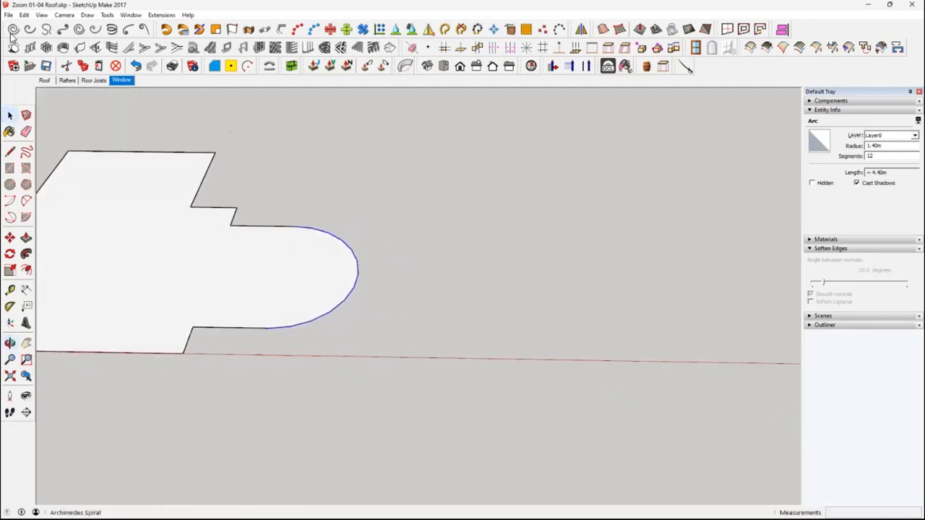
left_click(10, 168)
left_click(448, 335)
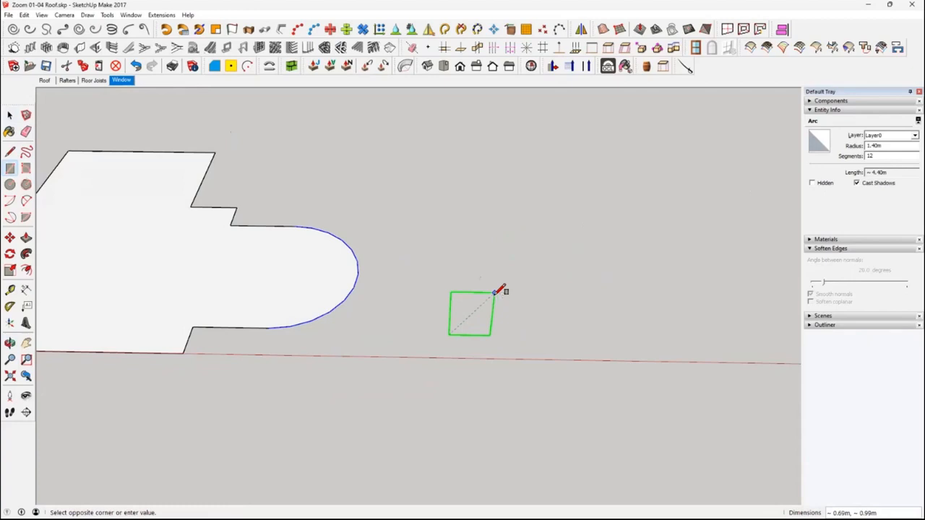
type("4.4,2")
key("Return")
key("space")
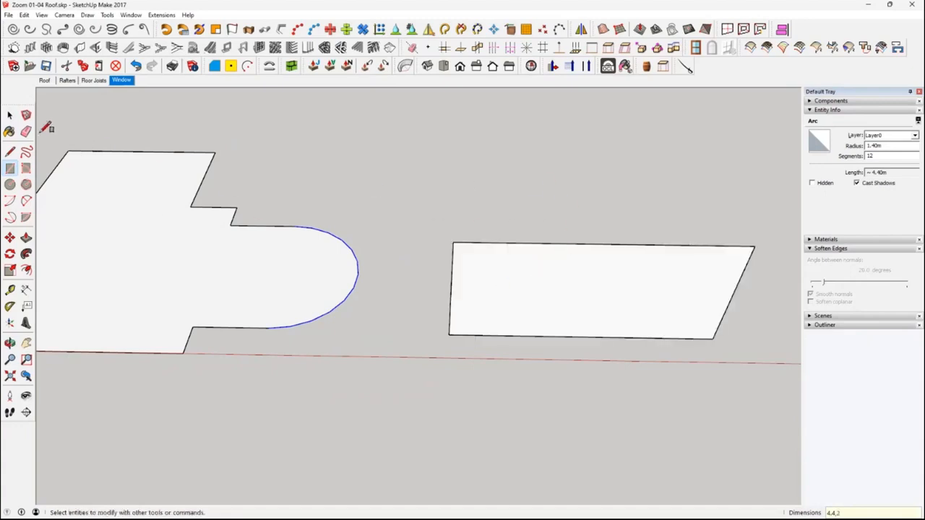
mouse_move(477, 285)
middle_mouse_down()
mouse_move(501, 294)
mouse_move(514, 276)
middle_mouse_up()
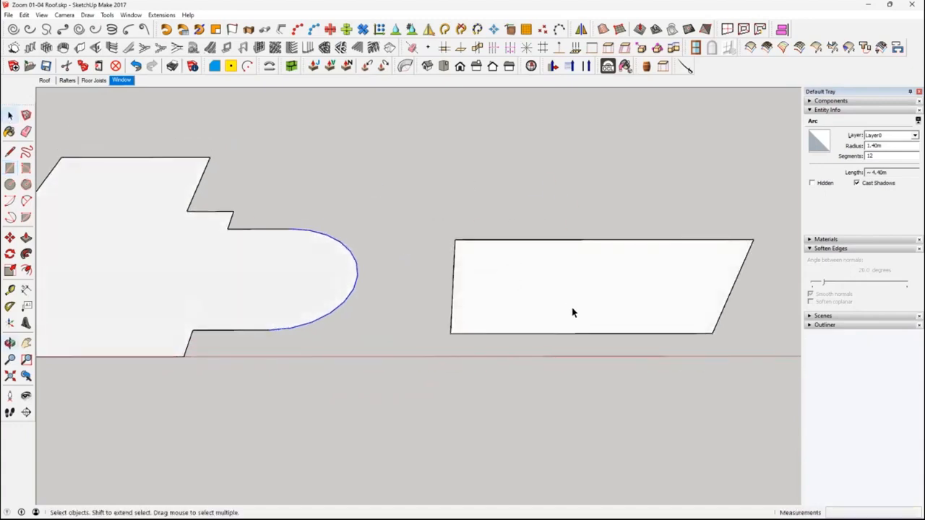
Make a group from the rectangle's face and its four bounding edges
scroll(572, 304, "up", 2)
middle_click_drag(573, 304, 580, 266)
left_click(549, 273)
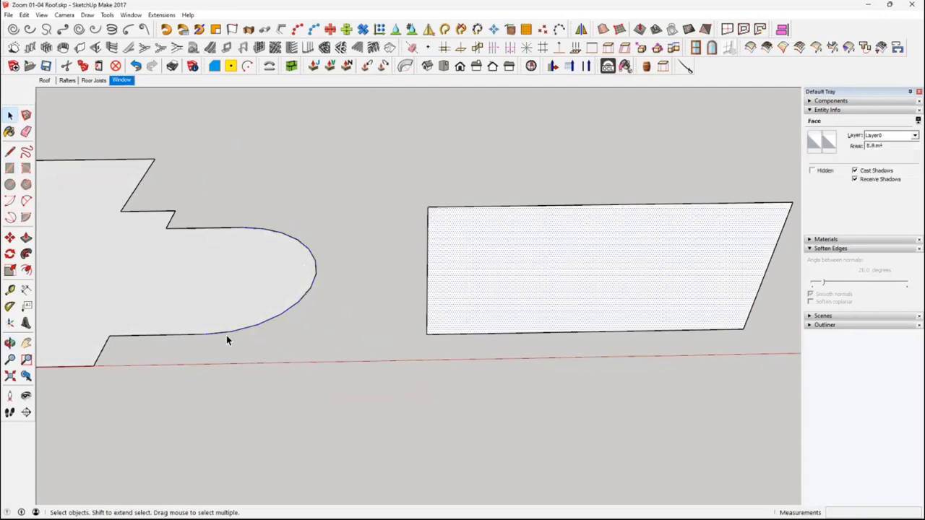
mouse_move(459, 291)
middle_mouse_down()
mouse_move(588, 274)
mouse_move(502, 262)
mouse_move(554, 266)
middle_mouse_up()
double_click(554, 266)
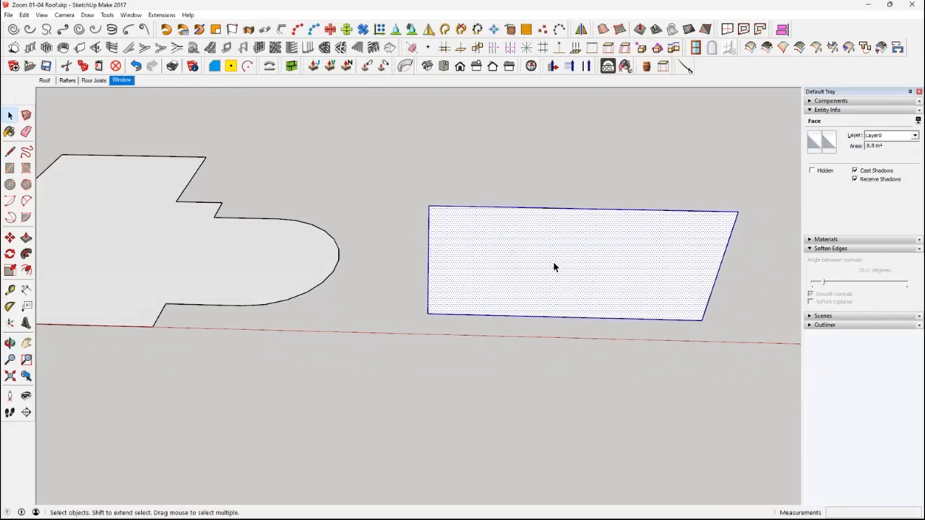
right_click(554, 267)
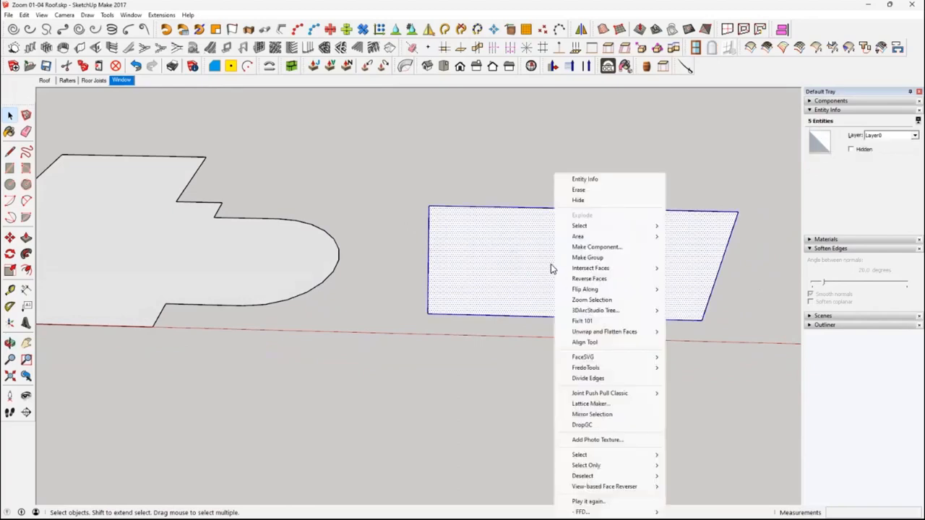
left_click(587, 257)
middle_click_drag(564, 310, 578, 282)
scroll(466, 246, "up", 2)
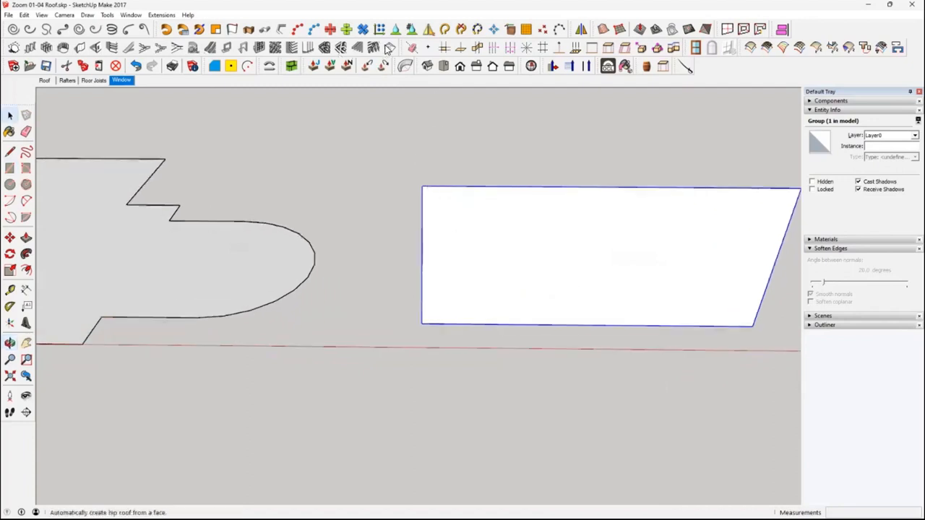
Divide the grouped rectangle with the 1001bit Panel Divider into 6 rows and 12 columns of rectangular frames with a depth of 0.10 m
left_click(259, 48)
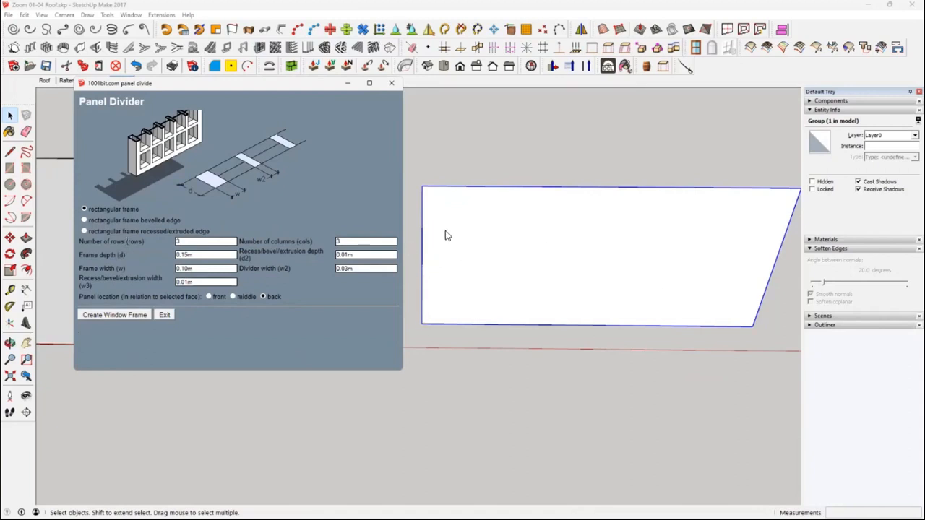
double_click(203, 242)
double_click(358, 241)
double_click(197, 258)
type("1")
type("05")
left_click(114, 315)
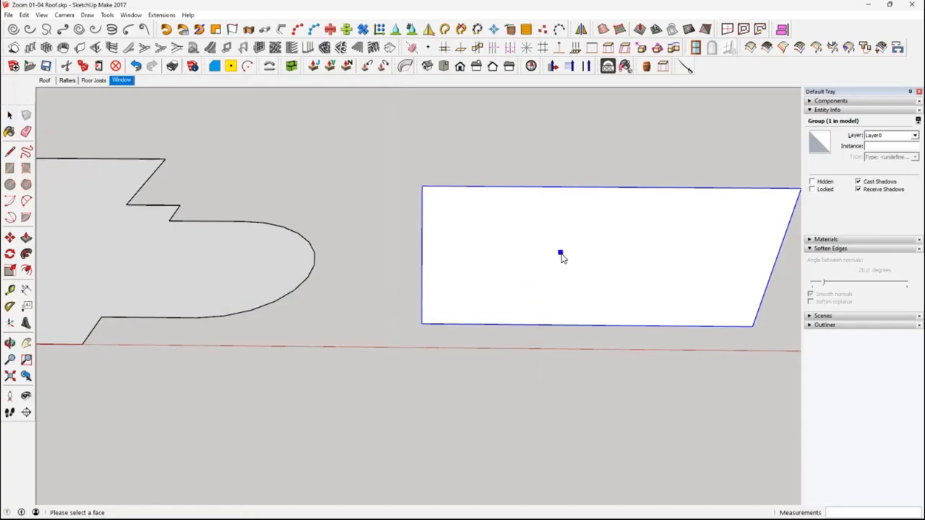
left_click(561, 256)
middle_click_drag(594, 336, 497, 295)
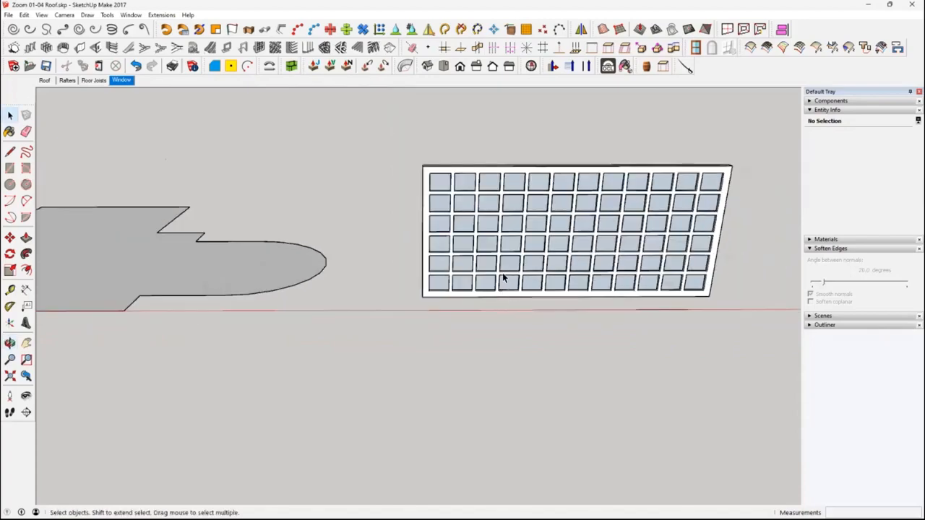
scroll(502, 273, "up", 1)
scroll(504, 269, "up", 1)
scroll(510, 263, "down", 1)
middle_click_drag(566, 261, 496, 310)
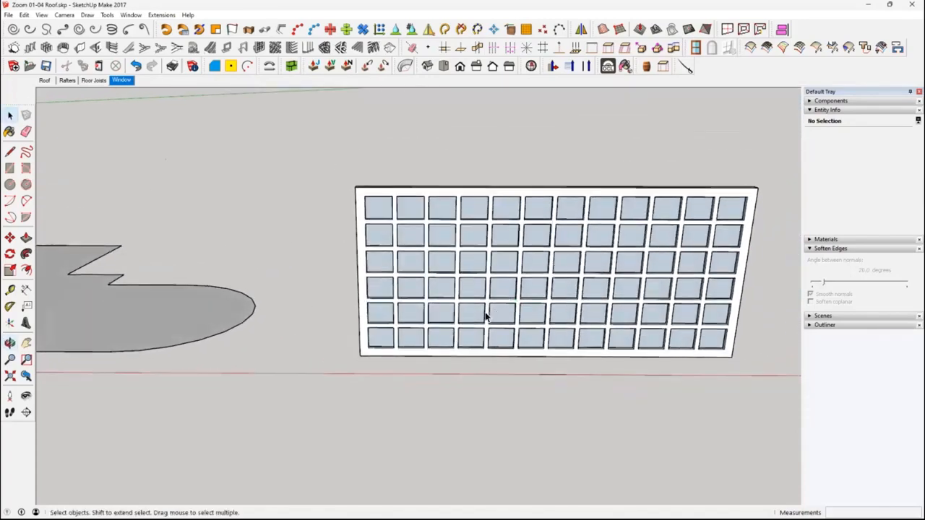
Delete the glass panes inside the window group, keeping the frame, and leave group editing
left_click(474, 318)
middle_click_drag(476, 318, 392, 233)
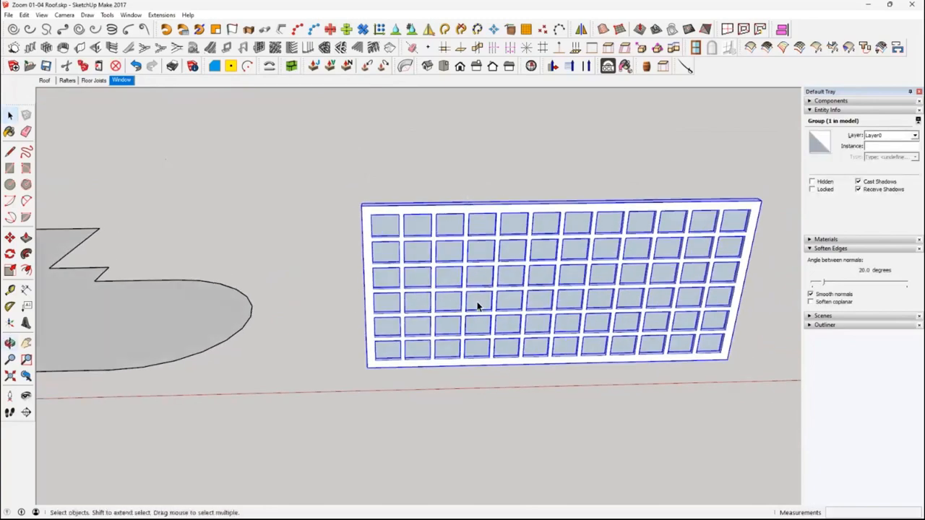
scroll(477, 307, "up", 3)
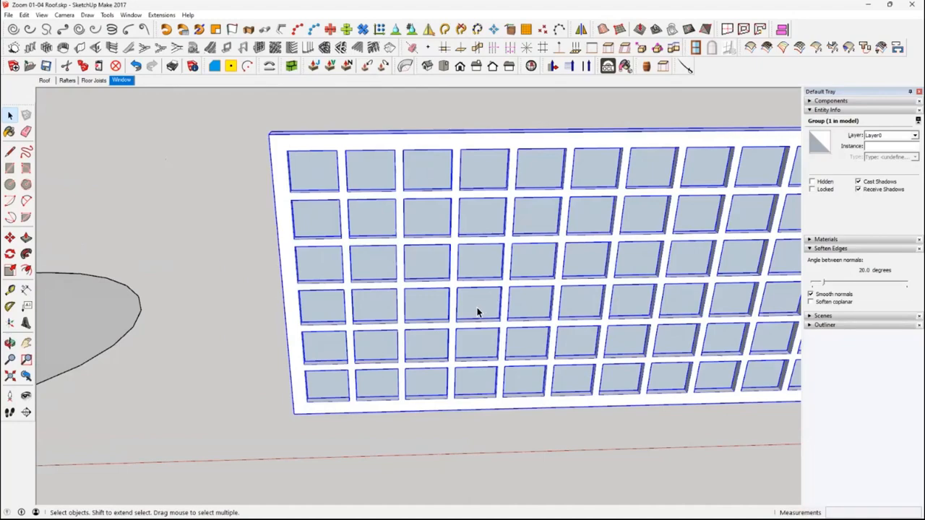
double_click(477, 309)
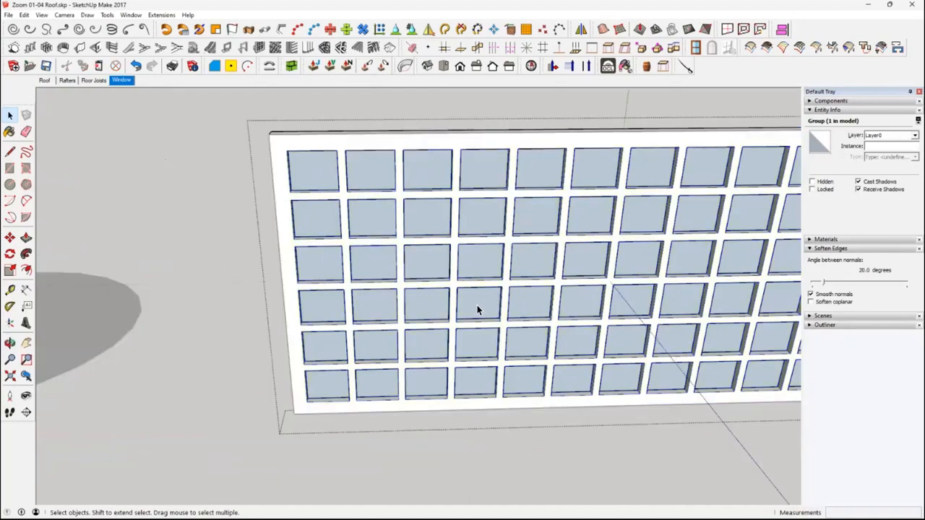
middle_click_drag(481, 310, 544, 286)
scroll(543, 282, "up", 2)
scroll(547, 286, "up", 1)
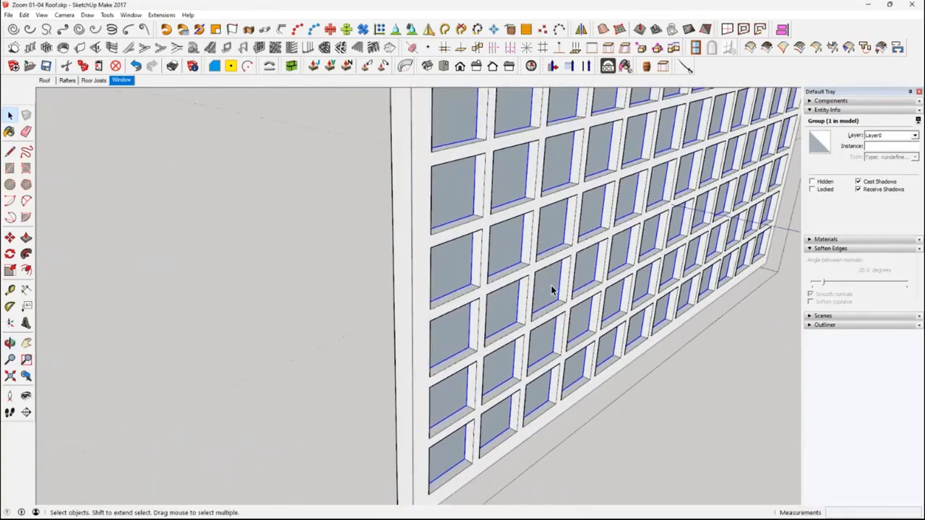
key("Delete")
scroll(589, 308, "down", 3)
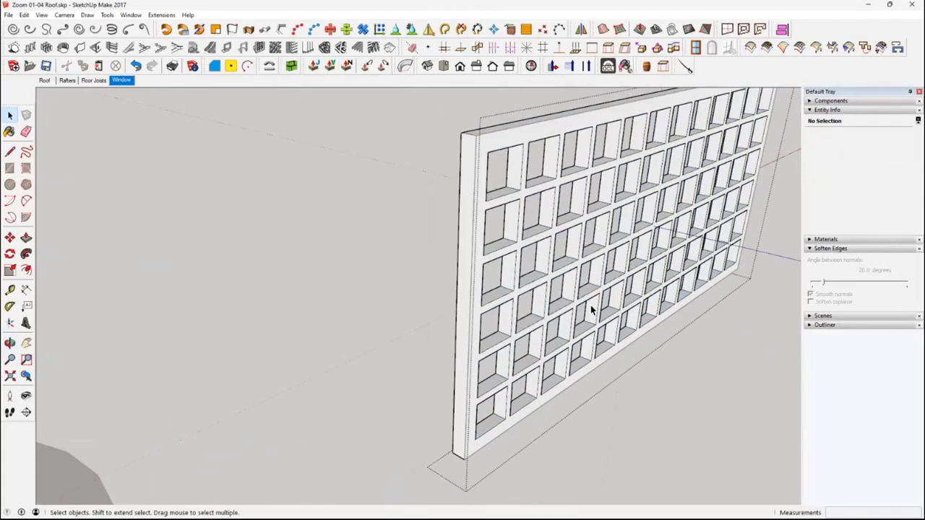
middle_click_drag(651, 303, 458, 267)
middle_click_drag(599, 320, 441, 310)
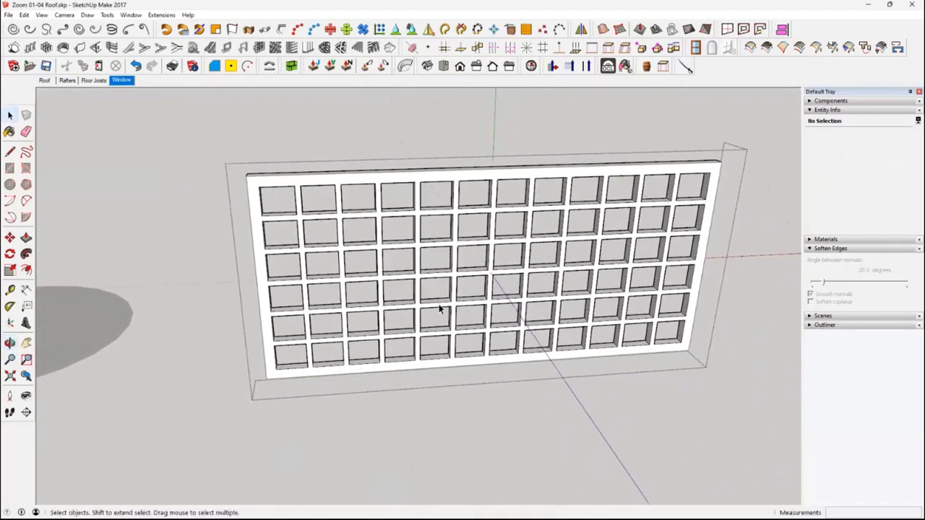
left_click(481, 417)
middle_click_drag(496, 411, 446, 384)
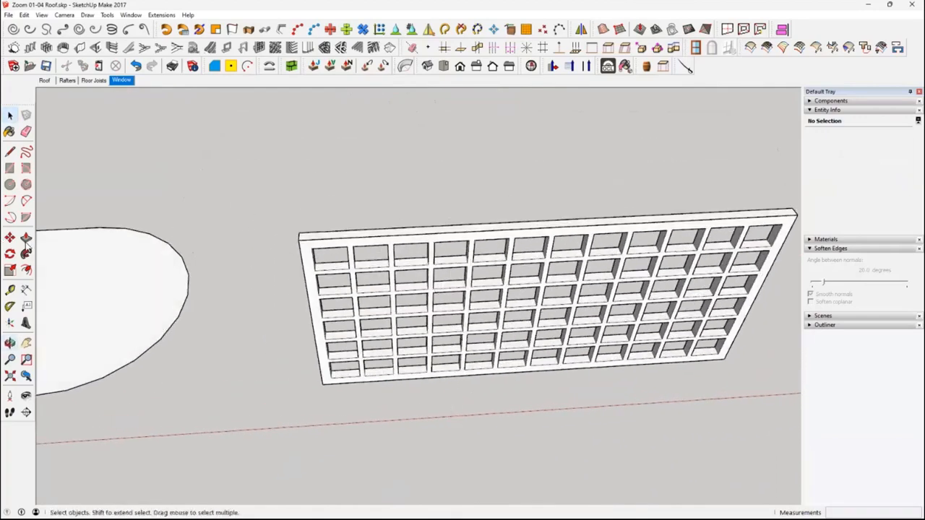
Check that the window frame is a solid group and open it for editing
middle_click_drag(289, 337, 351, 245)
scroll(352, 314, "up", 2)
middle_click_drag(356, 343, 347, 302)
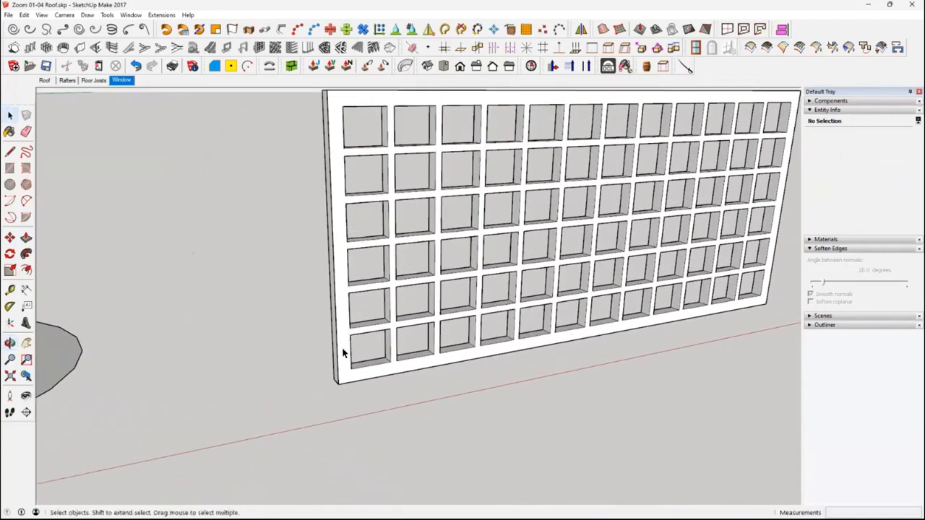
scroll(344, 360, "up", 4)
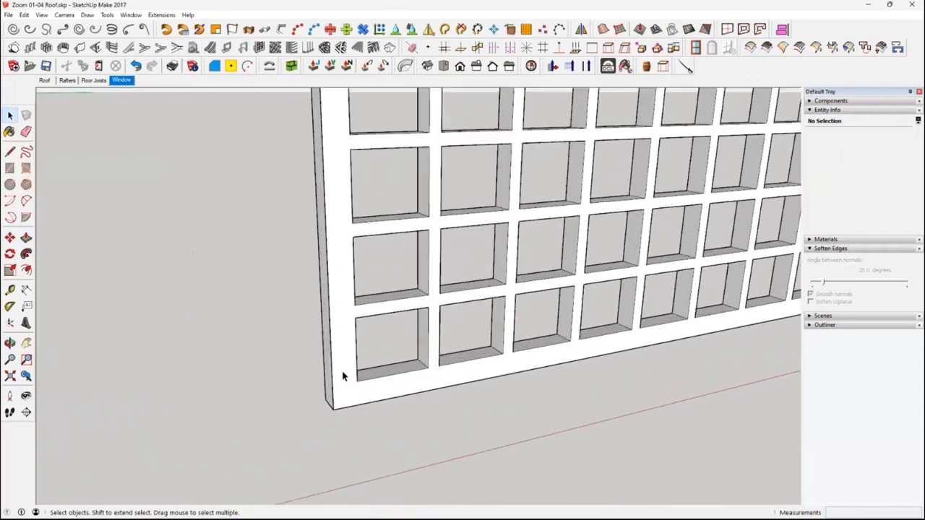
scroll(344, 372, "down", 5)
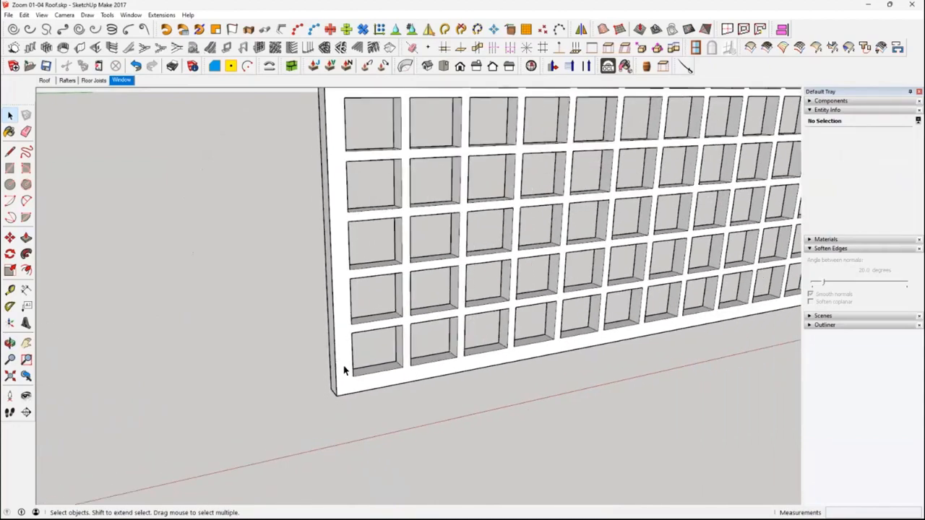
left_click(345, 370)
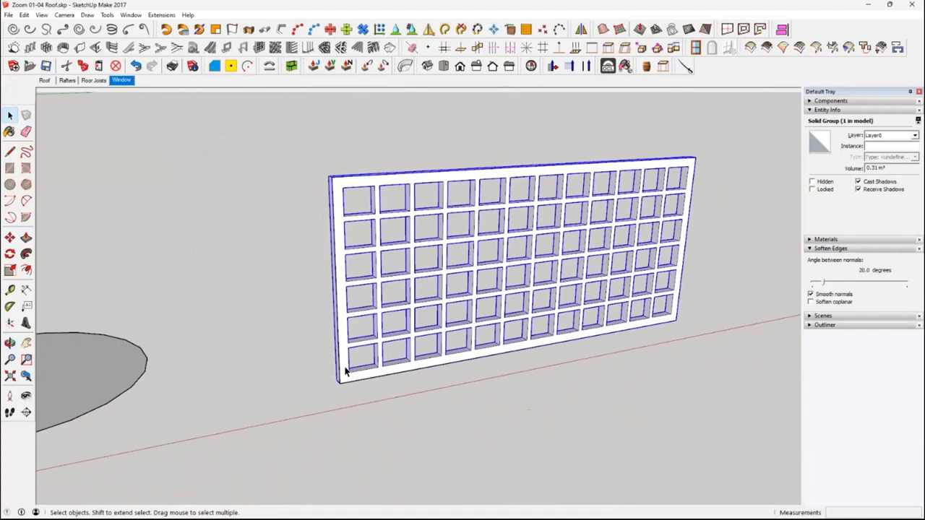
double_click(345, 368)
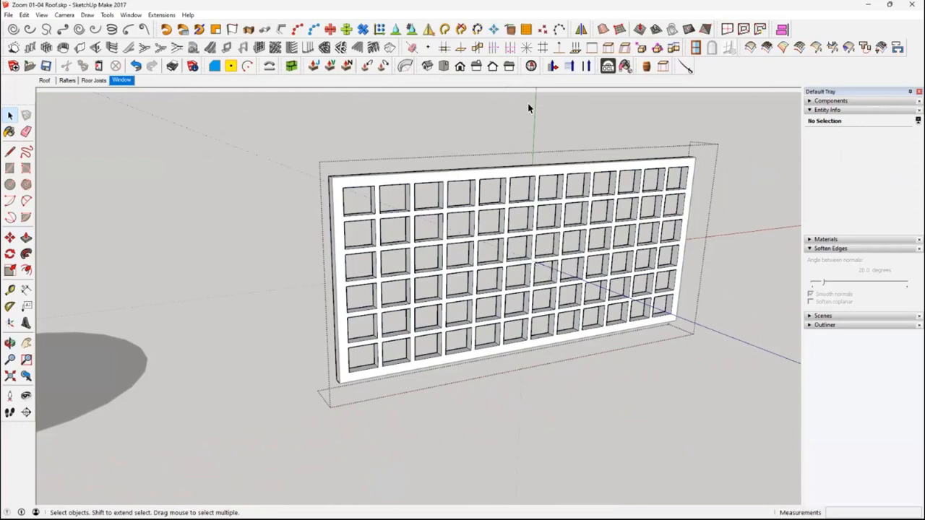
middle_click_drag(651, 354, 678, 340)
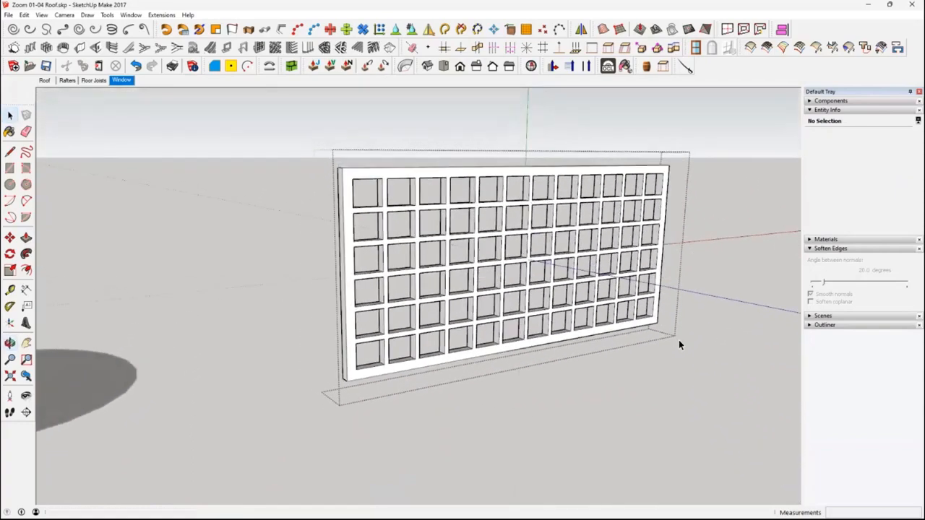
left_click(10, 325)
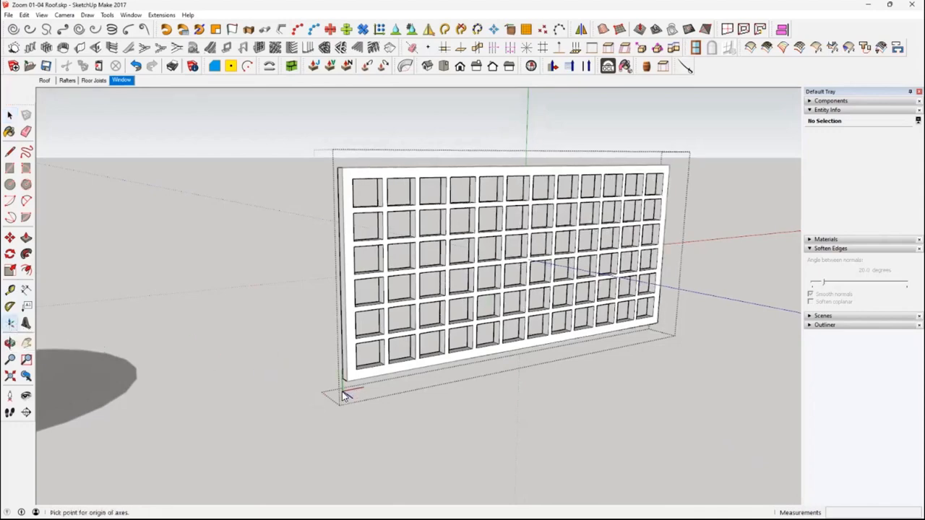
scroll(346, 393, "up", 5)
middle_click_drag(360, 378, 340, 399)
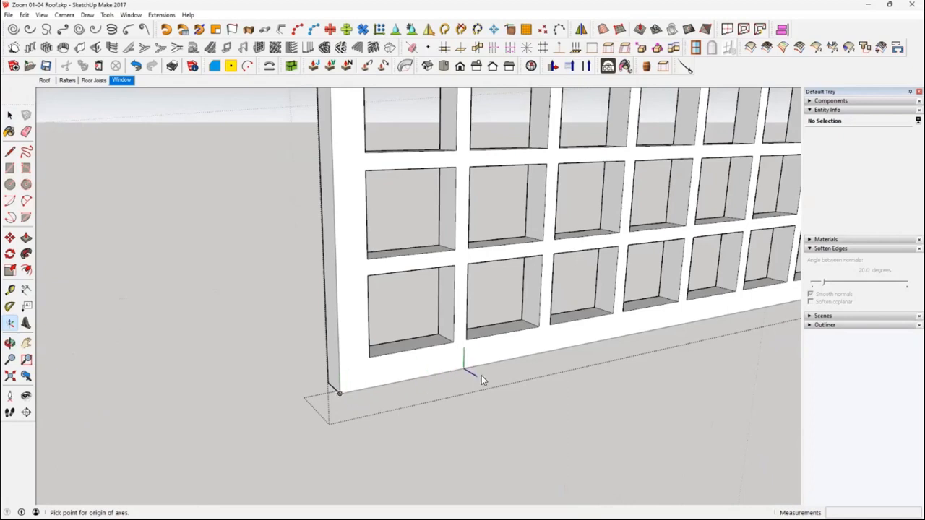
left_click(584, 345)
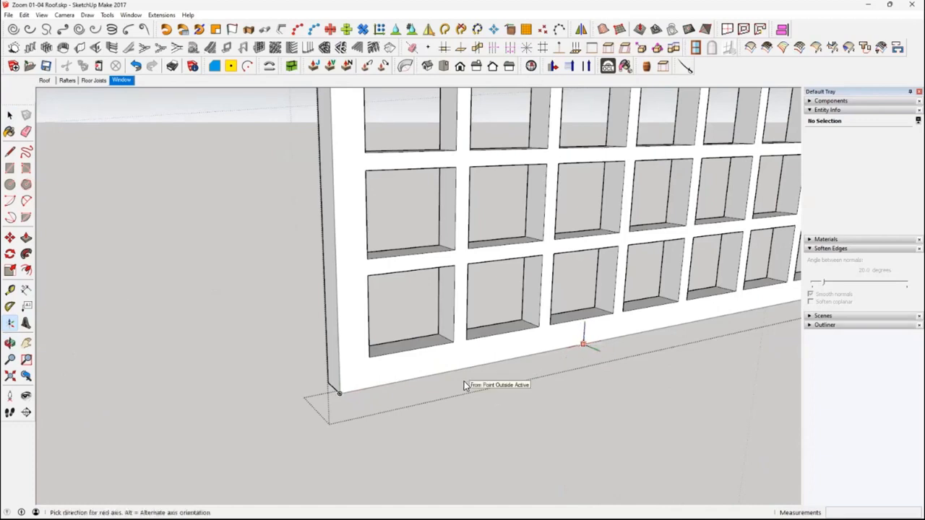
key("space")
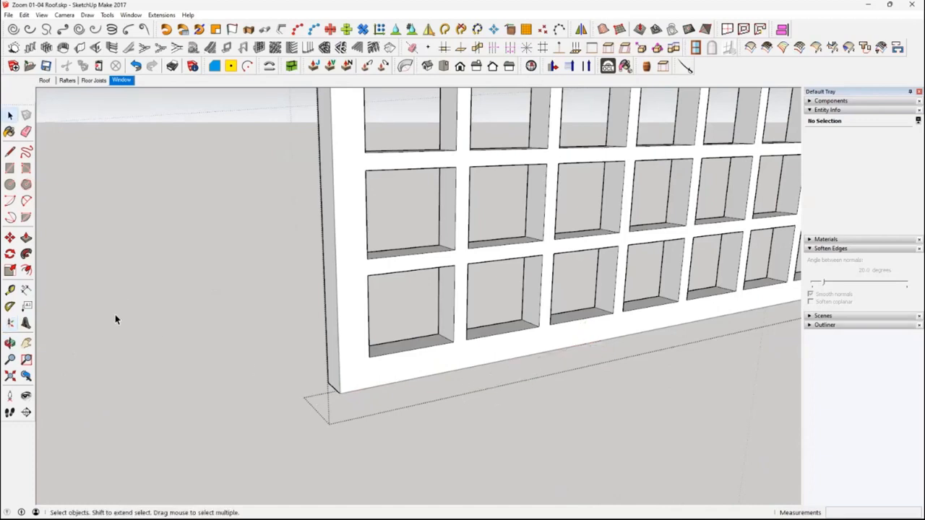
Relocate the drawing axes to the window frame's lower front corner, with red along the bottom edge and green along the frame's depth
left_click(11, 323)
left_click(339, 392)
left_click(366, 387)
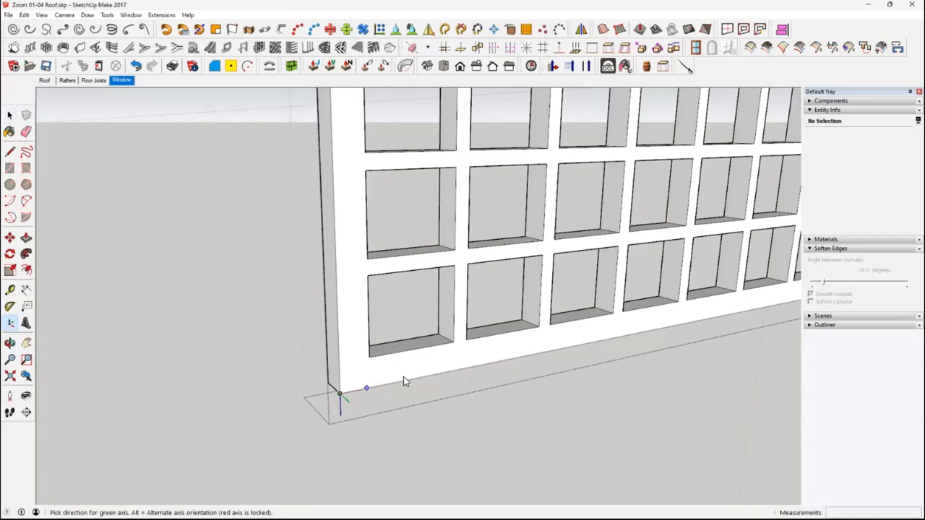
middle_click_drag(344, 402, 426, 426)
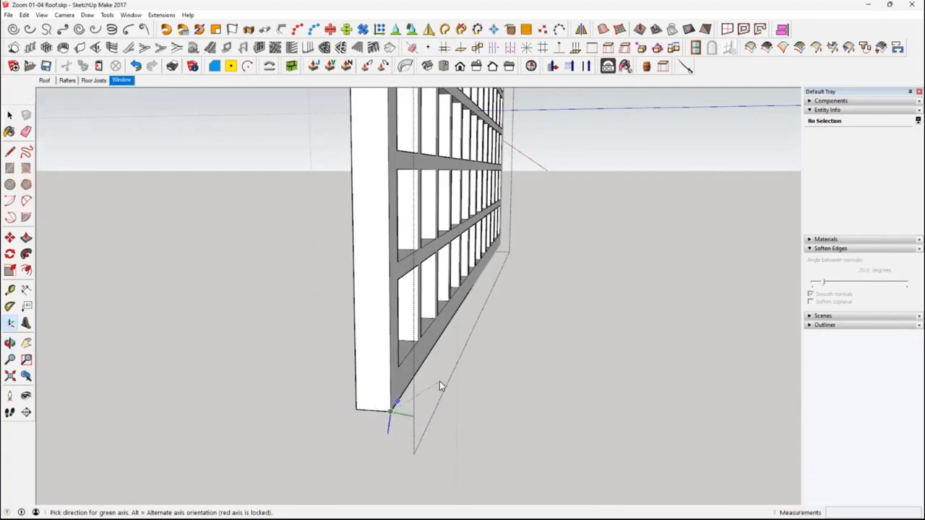
left_click(347, 407)
middle_click_drag(349, 407, 411, 427)
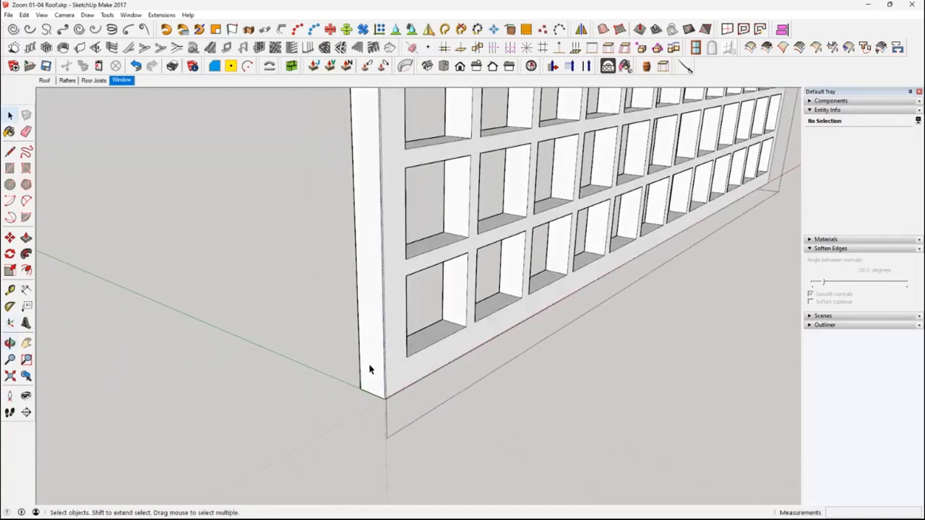
scroll(370, 370, "down", 5)
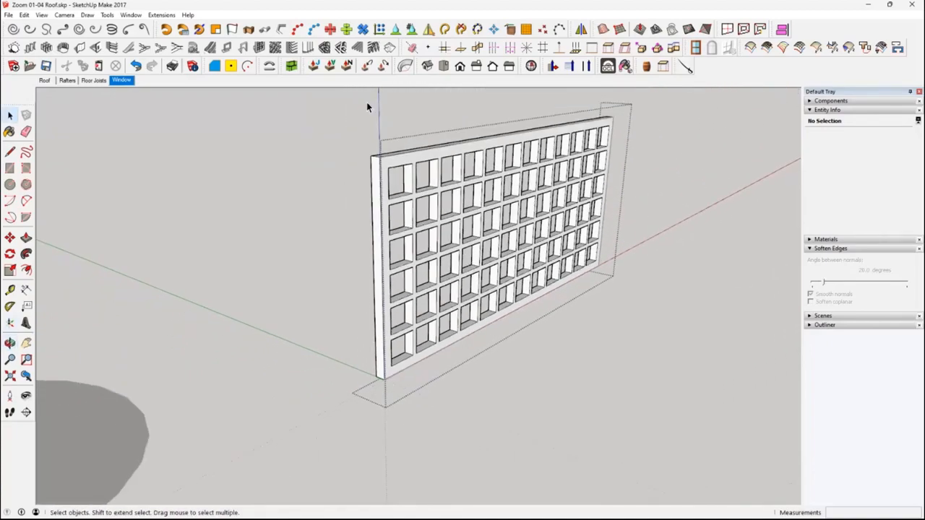
Leave group editing and select the whole window frame group
middle_click_drag(410, 142, 452, 347)
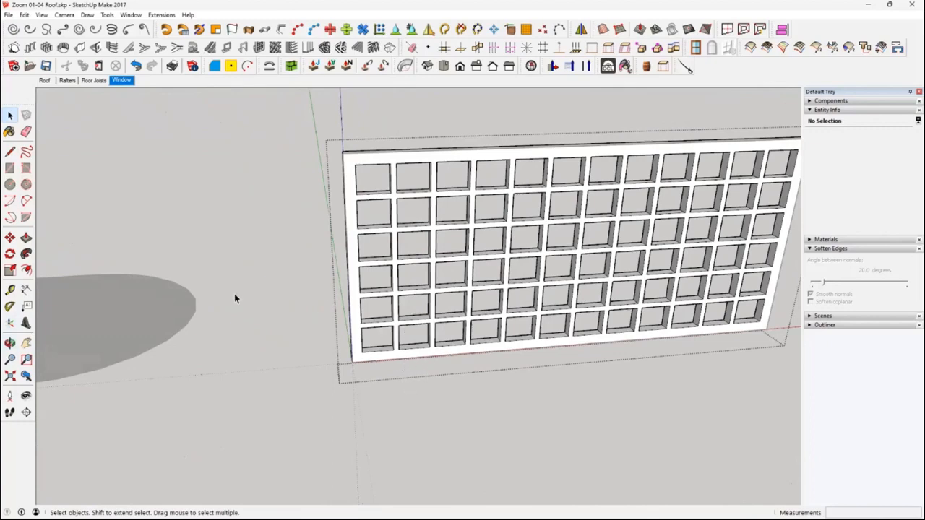
left_click(302, 380)
middle_click_drag(403, 396, 472, 273)
left_click(400, 360)
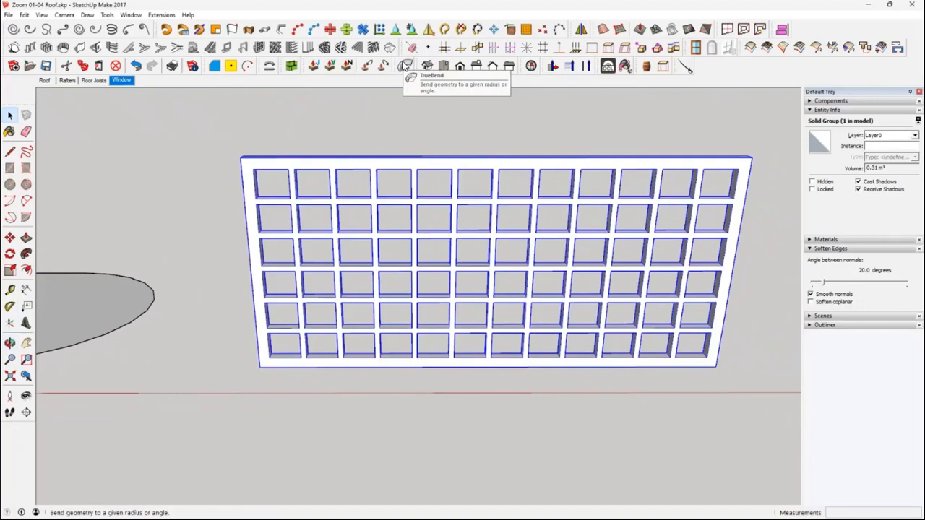
Bend the selected window frame into a semicircle with TrueBend at an angle of 180 degrees
left_click(404, 66)
middle_click_drag(490, 318, 501, 265)
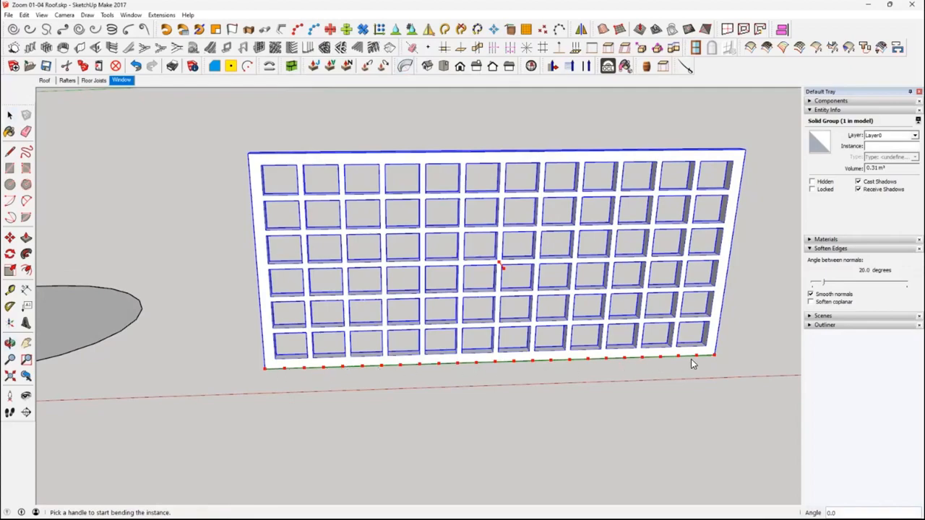
middle_click_drag(503, 271, 526, 266)
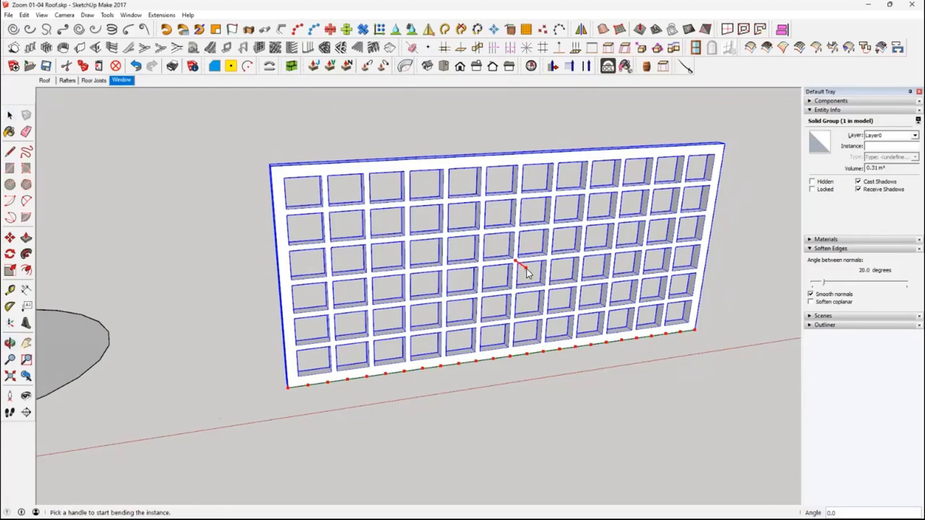
left_click_drag(526, 269, 494, 227)
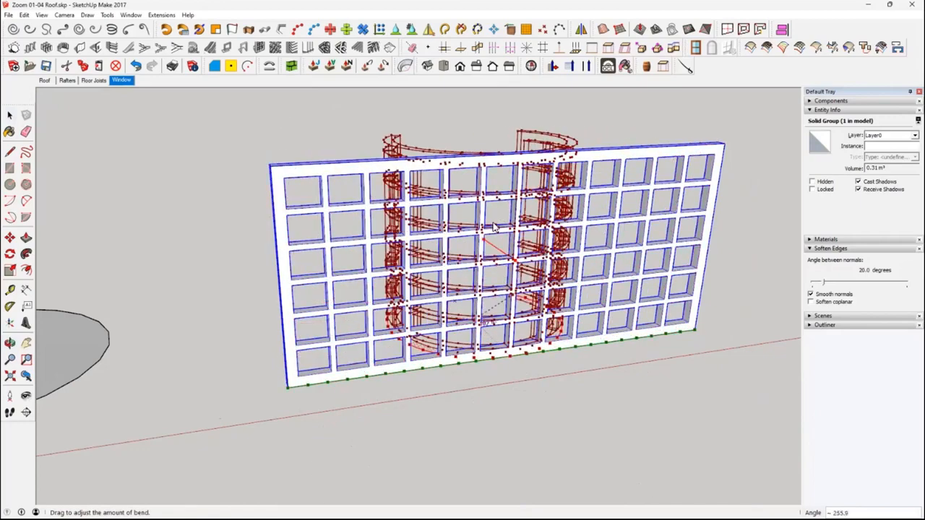
left_click(499, 237)
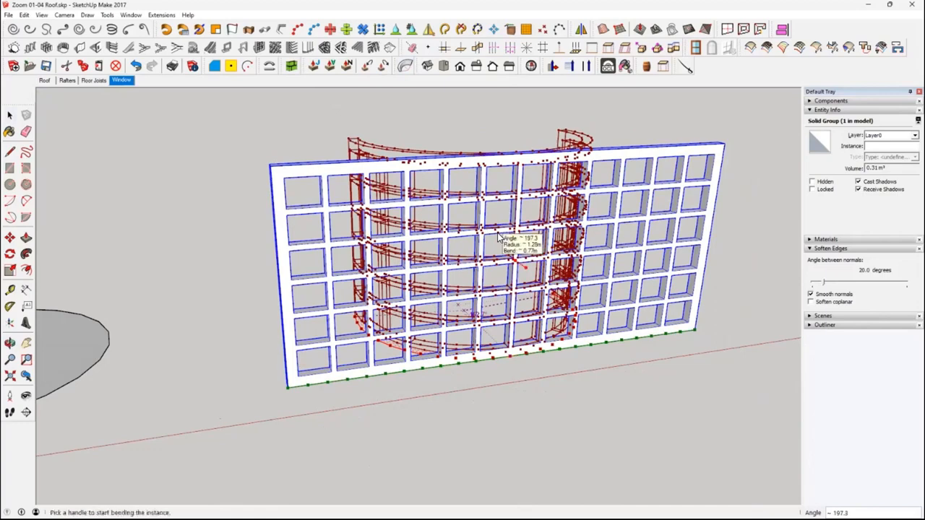
type("180")
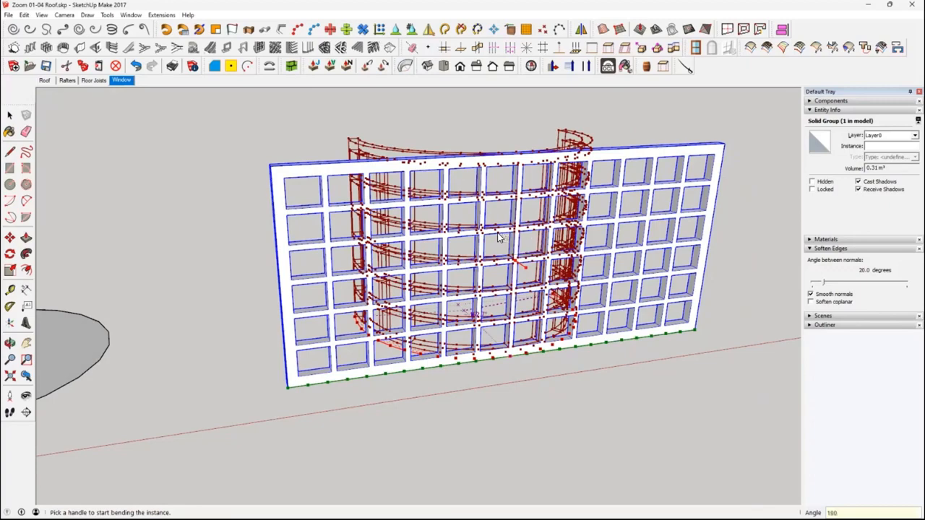
key("Return")
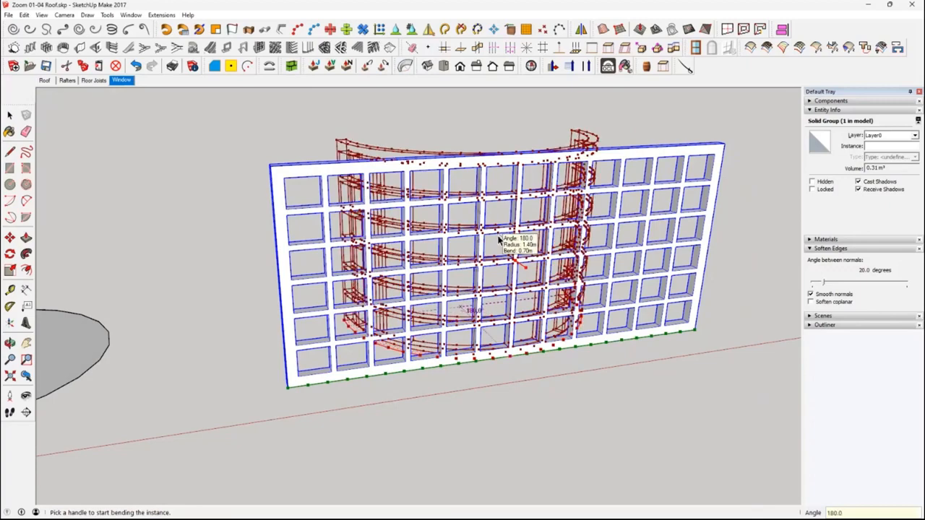
key("Return")
left_click(607, 428)
middle_click_drag(607, 429, 479, 310)
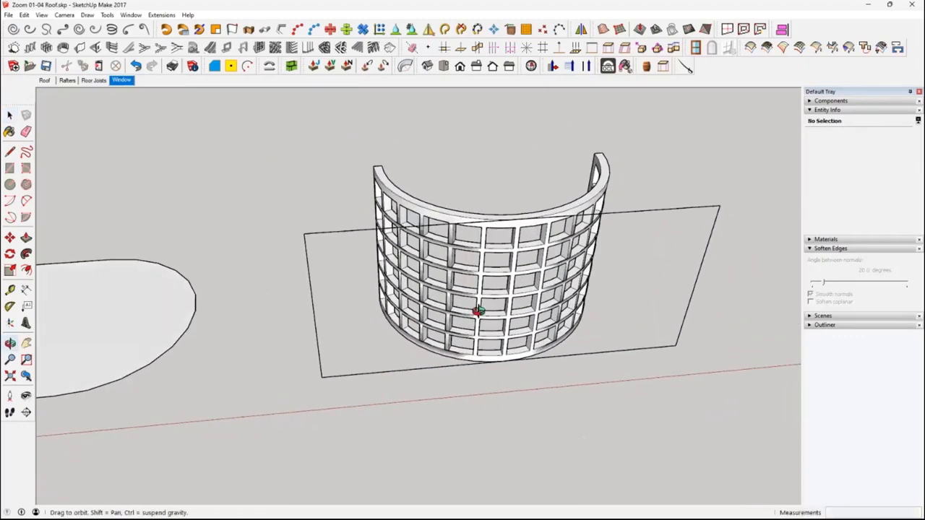
Delete the leftover flat rectangle group crossing the curved window frame
left_click(663, 212)
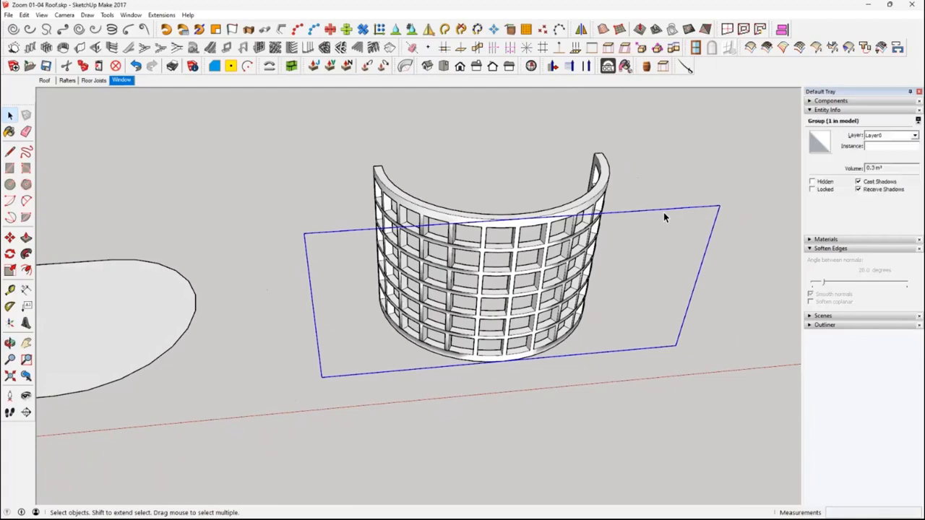
key("Delete")
middle_click_drag(608, 251, 535, 302)
Rotate the curved window frame a quarter turn horizontally so its open side faces the building outline
left_click(555, 259)
scroll(534, 292, "up", 3)
middle_click_drag(534, 258, 534, 269)
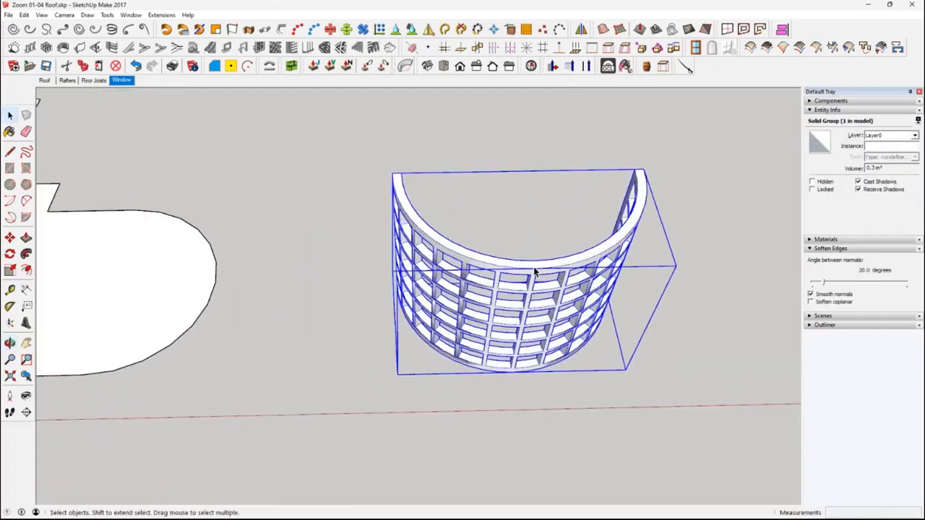
left_click(10, 238)
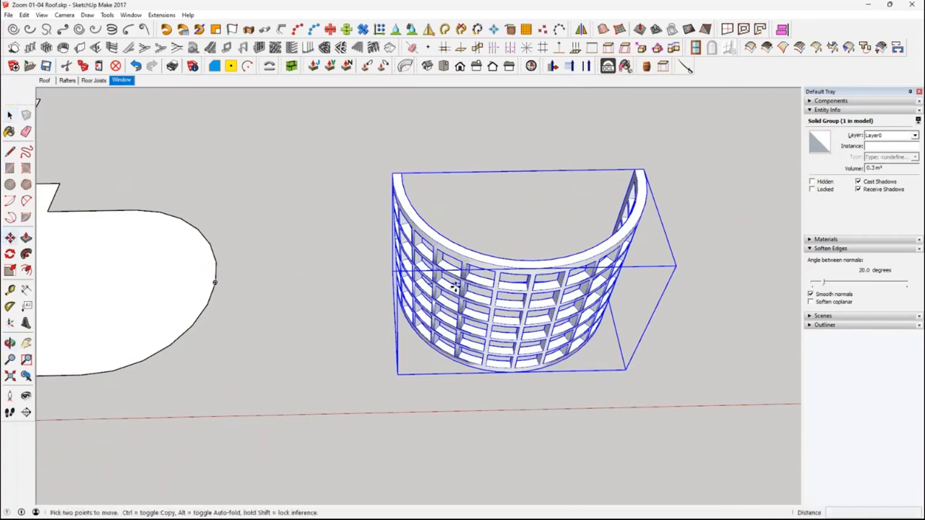
left_click(10, 239)
left_click(535, 264)
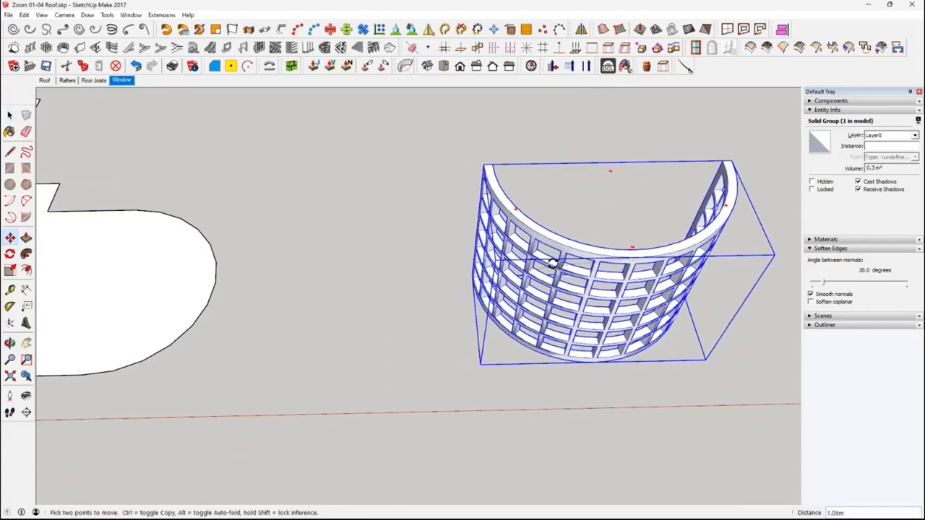
left_click(513, 283)
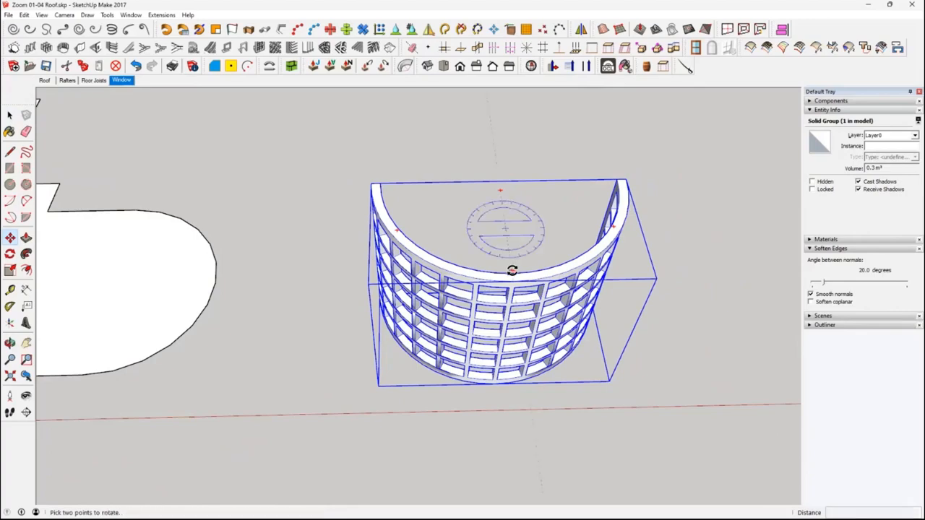
left_click(513, 271)
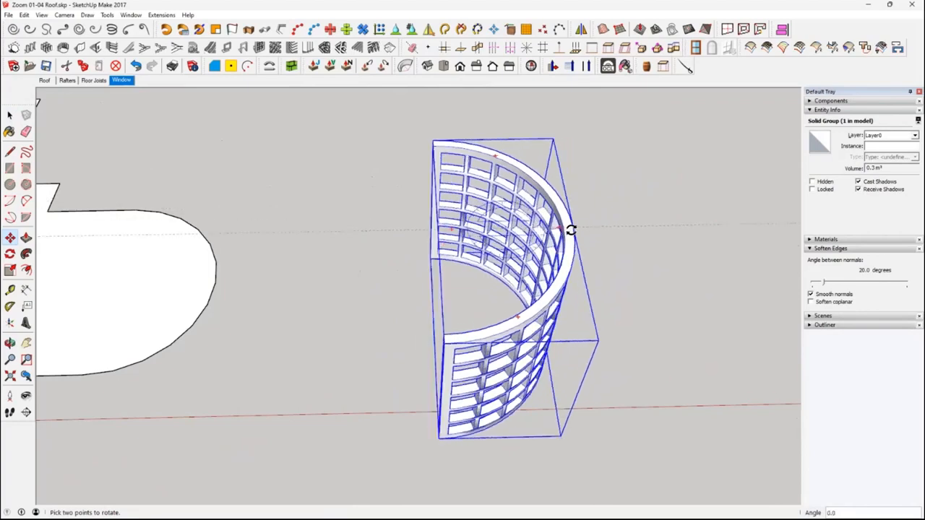
Move the curved frame by the endpoint midway along its curve onto the matching point of the rounded wing's edge
middle_click_drag(646, 254, 512, 257)
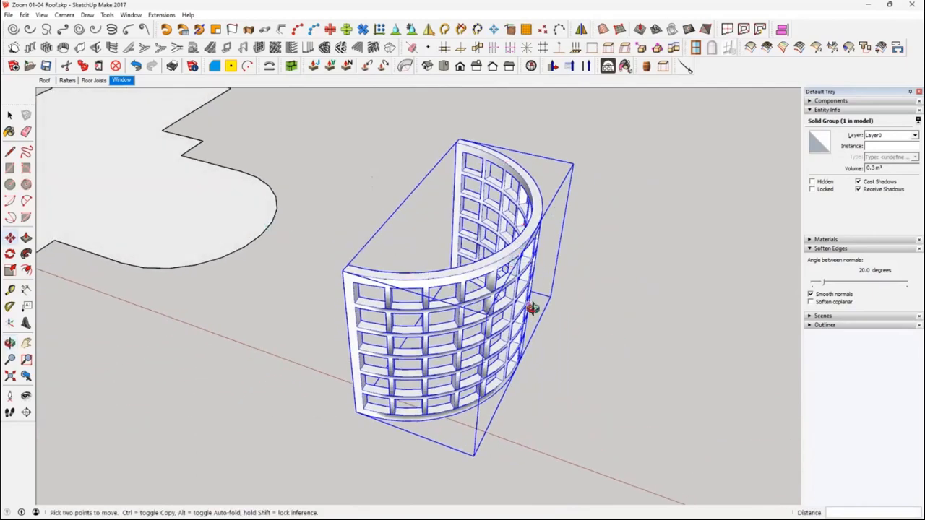
left_click(524, 232)
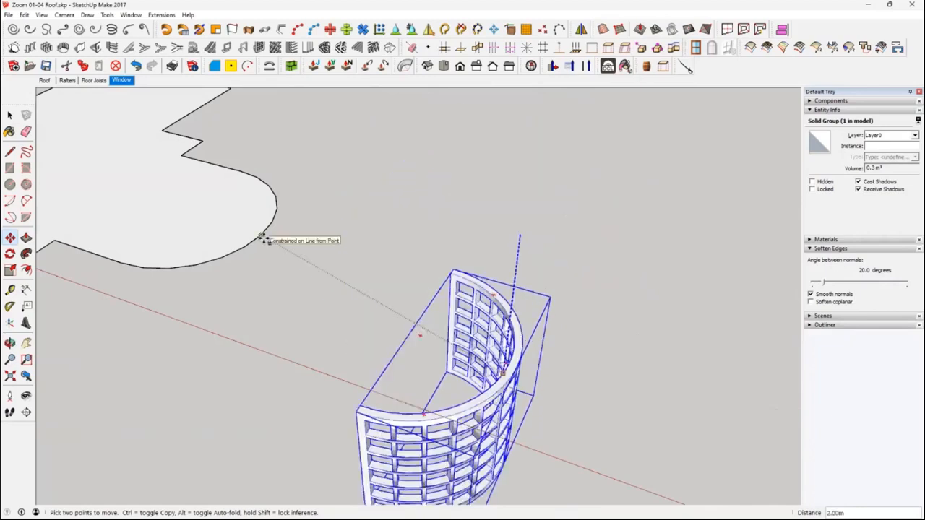
left_click(262, 237)
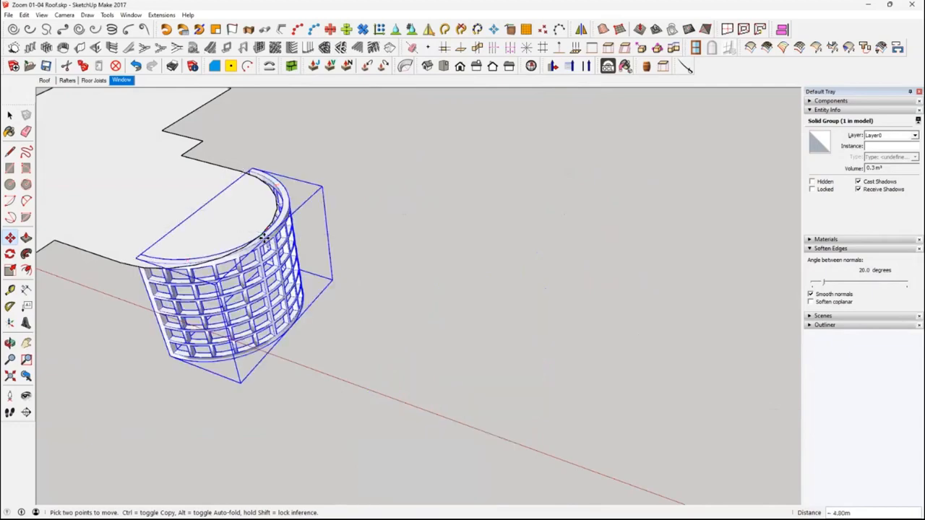
Nudge the curved frame so its ends line up with the rounded wing's straight sides, and clear the selection
middle_click_drag(306, 264, 385, 284)
scroll(372, 305, "up", 4)
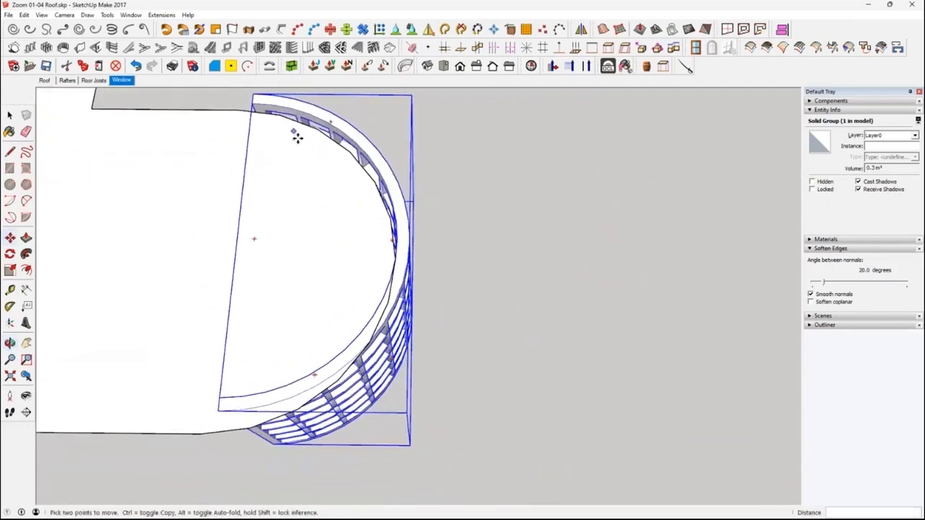
left_click(256, 106)
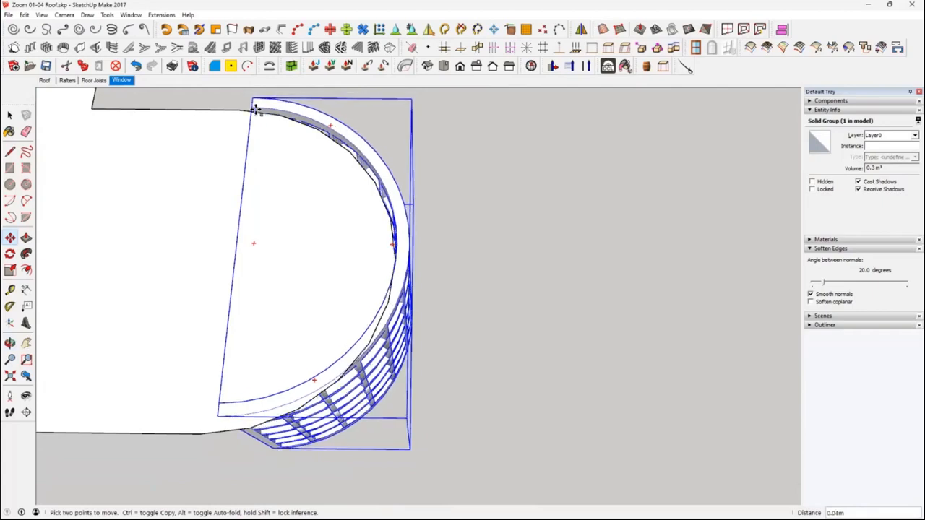
middle_click_drag(370, 261, 404, 361)
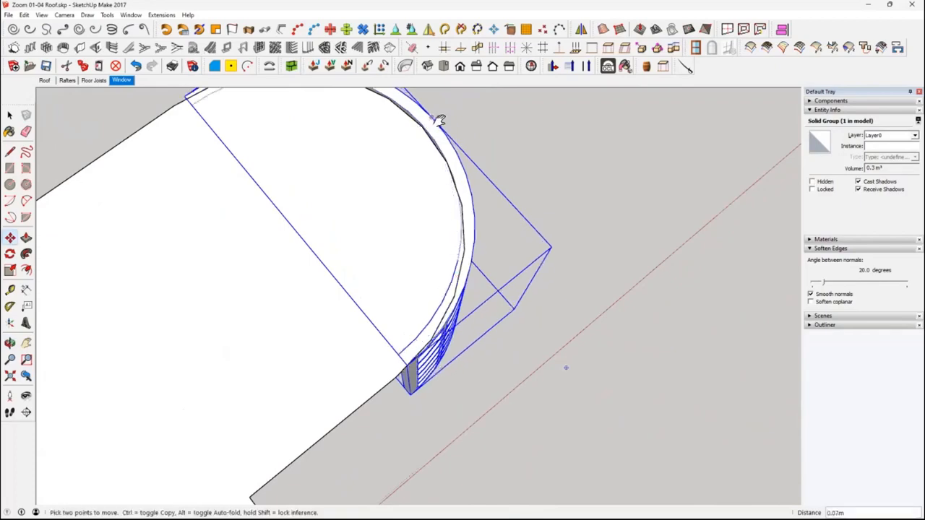
middle_click_drag(427, 124, 346, 173)
scroll(499, 283, "down", 2)
middle_click_drag(455, 303, 481, 216)
key("space")
left_click(593, 336)
middle_click_drag(522, 366, 481, 388)
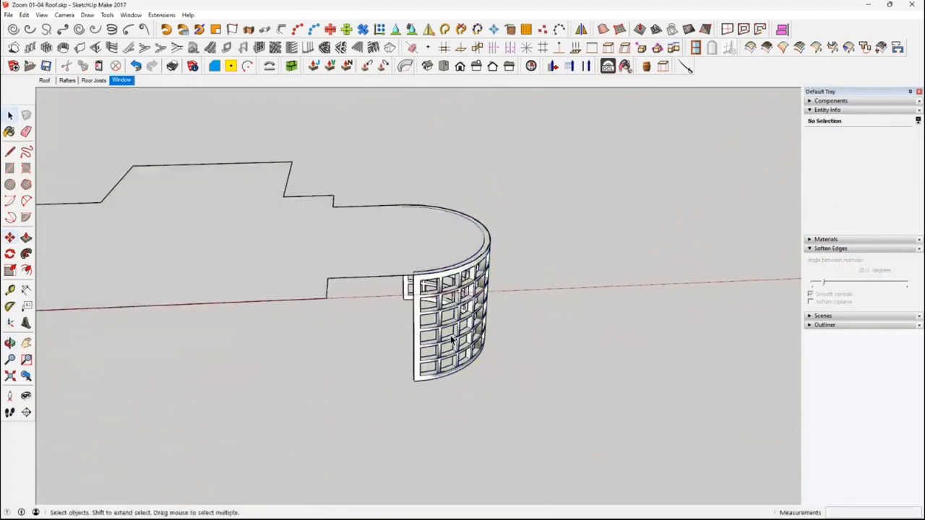
Draw a vertical 1.29 m by 2.00 m rectangle from the outline's inner corner to the curved frame's lower end
left_click(229, 237)
middle_click_drag(234, 237, 628, 239)
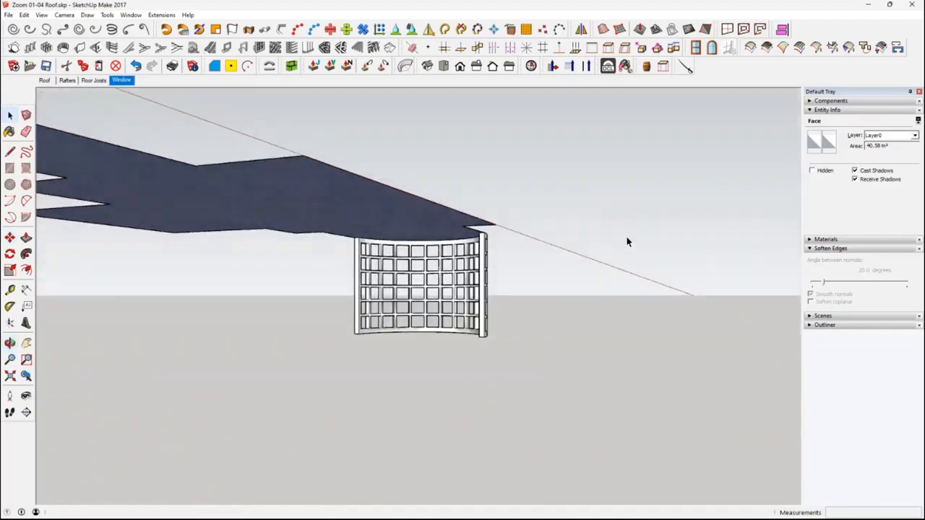
scroll(421, 280, "up", 2)
scroll(421, 280, "up", 4)
middle_click_drag(462, 310, 470, 293)
left_click(10, 168)
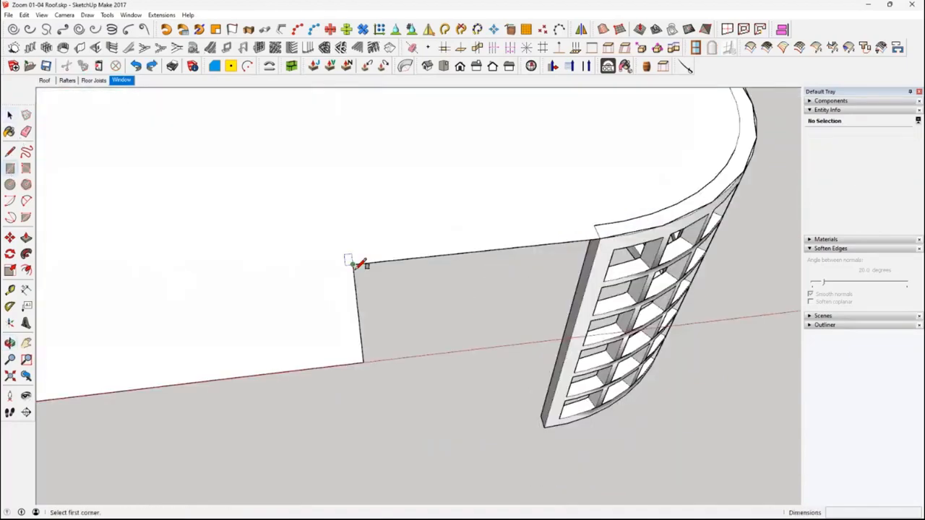
left_click(353, 264)
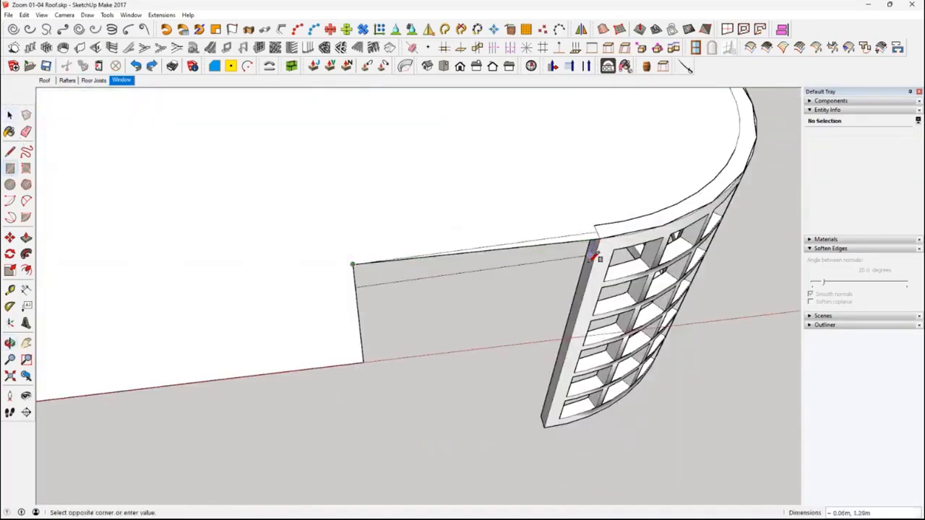
left_click(546, 428)
mouse_move(589, 413)
middle_mouse_down()
mouse_move(565, 279)
mouse_move(549, 274)
middle_mouse_up()
middle_click_drag(740, 342, 407, 327)
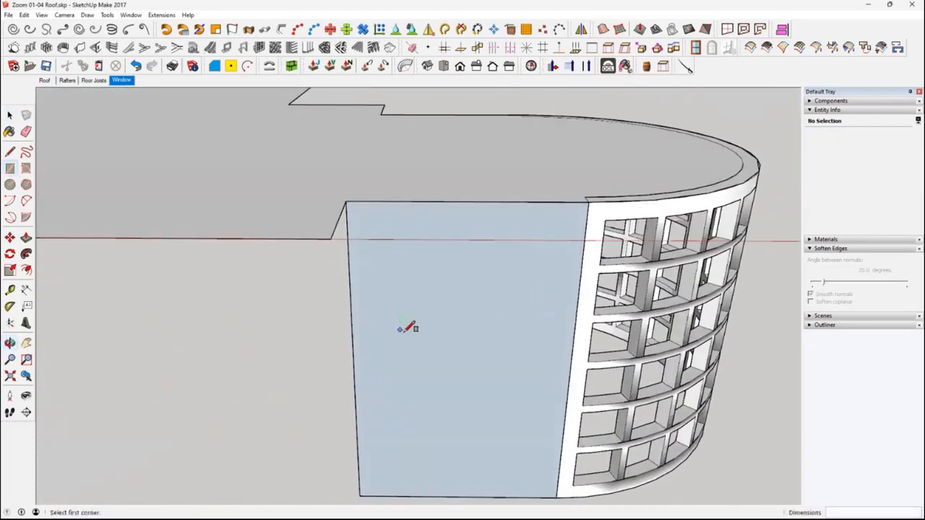
Reverse the new rectangle's face and group it together with its edges
right_click(405, 332)
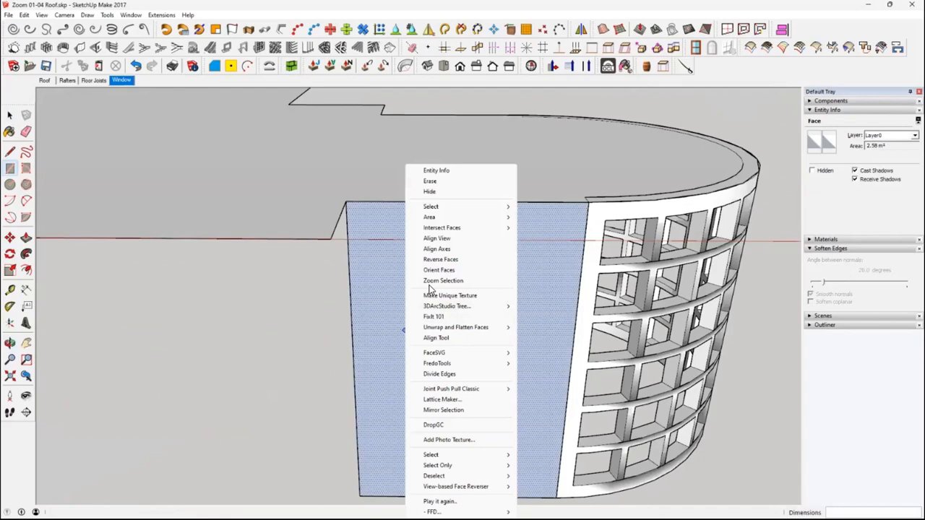
left_click(440, 260)
double_click(452, 327)
right_click(452, 326)
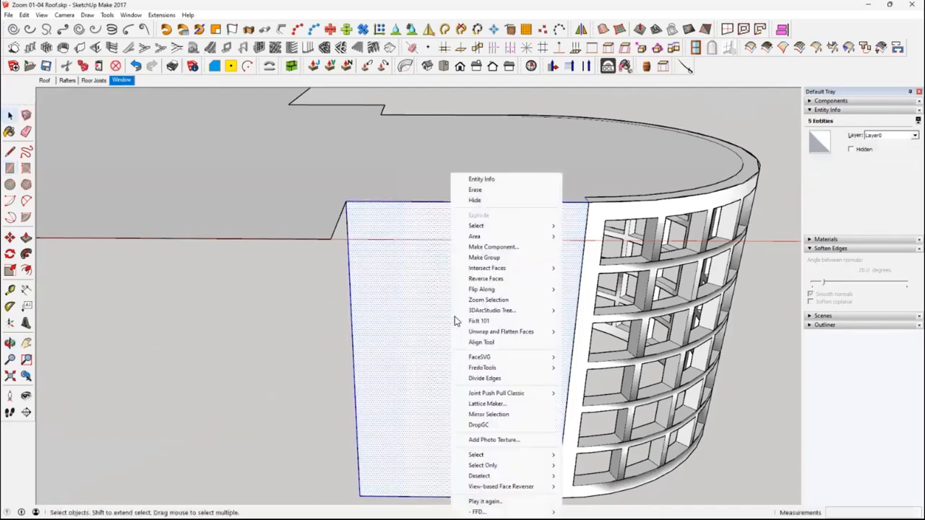
left_click(479, 256)
middle_click_drag(482, 277, 482, 287)
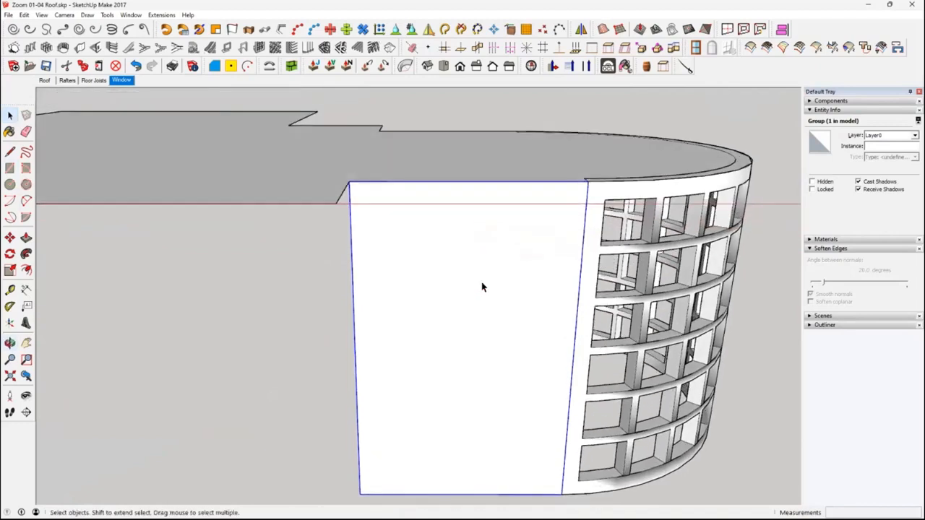
Try to divide the grouped rectangle with the Panel Divider into 6 rows and 5 columns
left_click(259, 47)
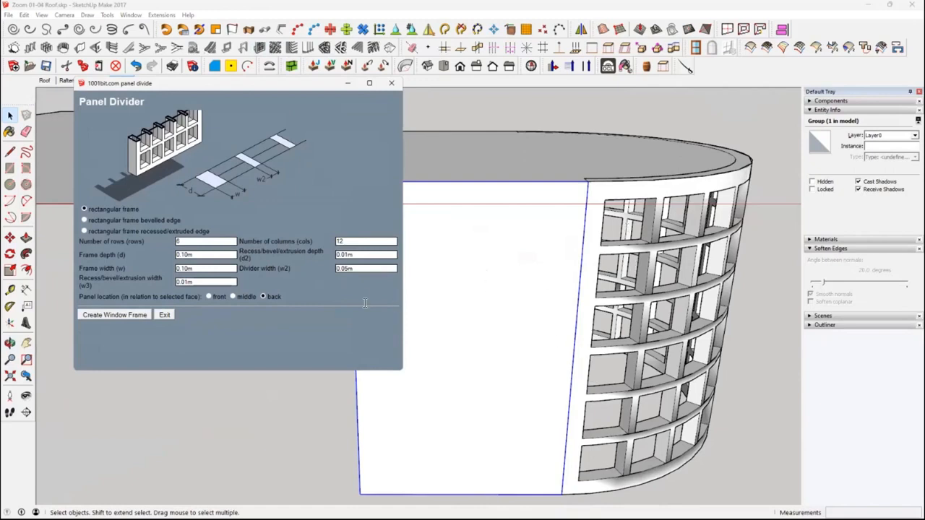
left_click(112, 315)
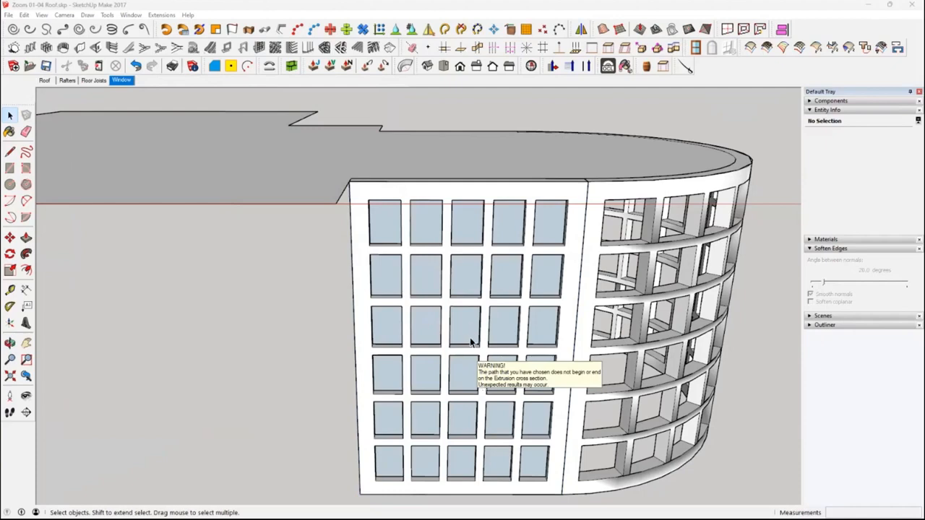
key("ctrl+z")
Divide the grouped rectangle with the Panel Divider into a rectangular frame of 6 rows and 4 columns
left_click(436, 263)
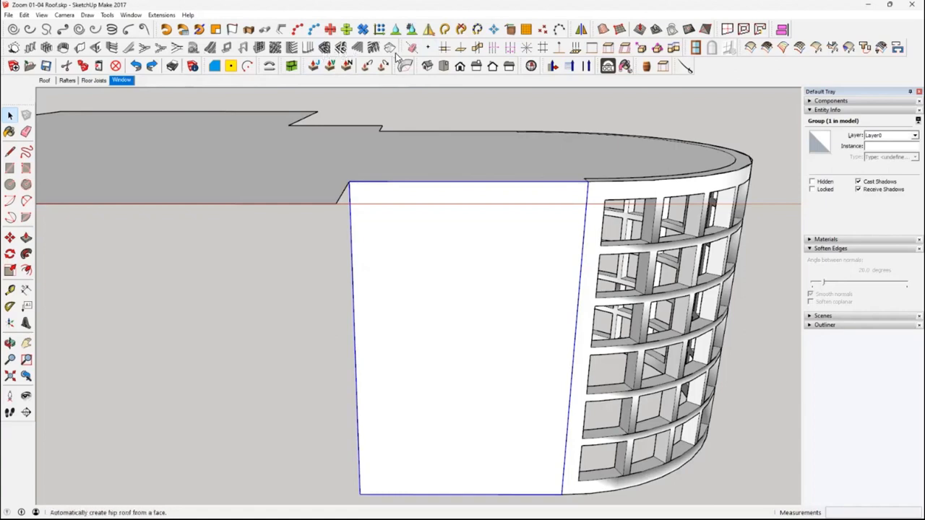
left_click(340, 48)
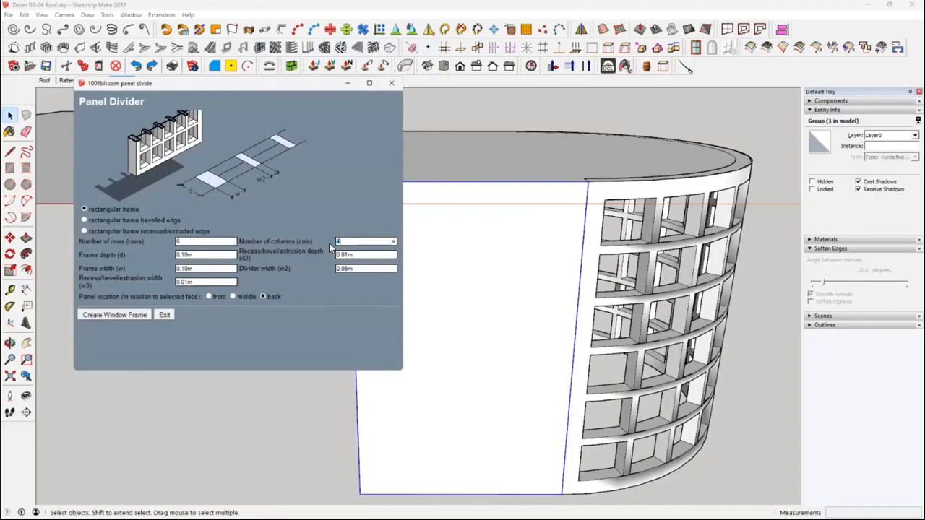
type("4")
left_click(124, 318)
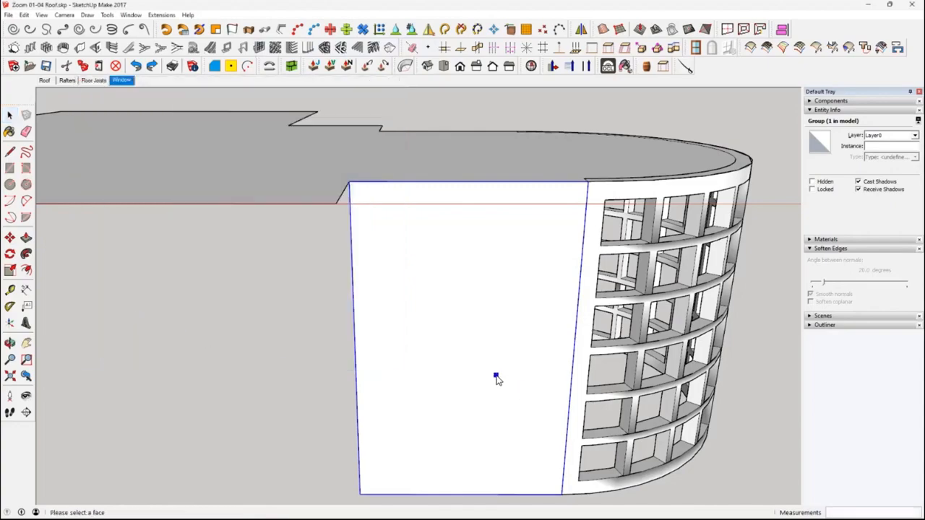
left_click(494, 371)
middle_click_drag(520, 320, 506, 308)
Try deleting the glass panes inside the new panel group, then undo the deletion
double_click(490, 312)
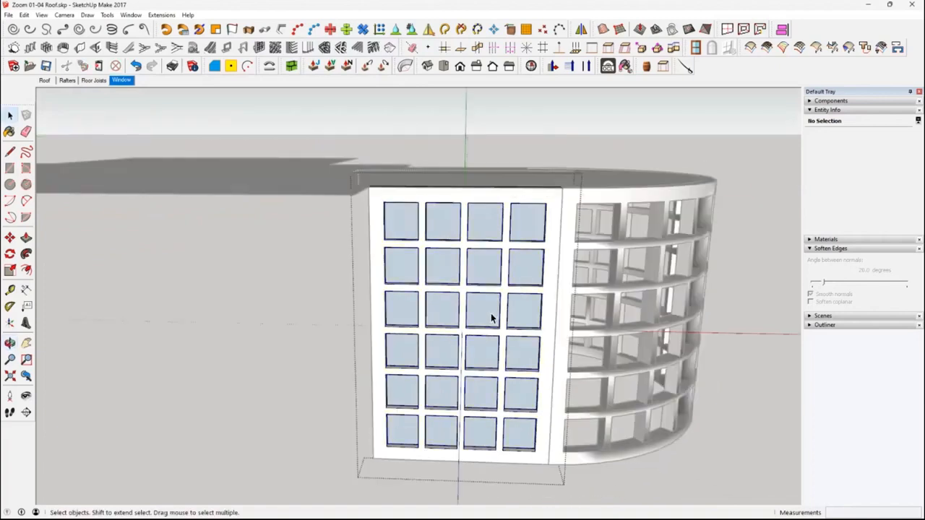
key("Delete")
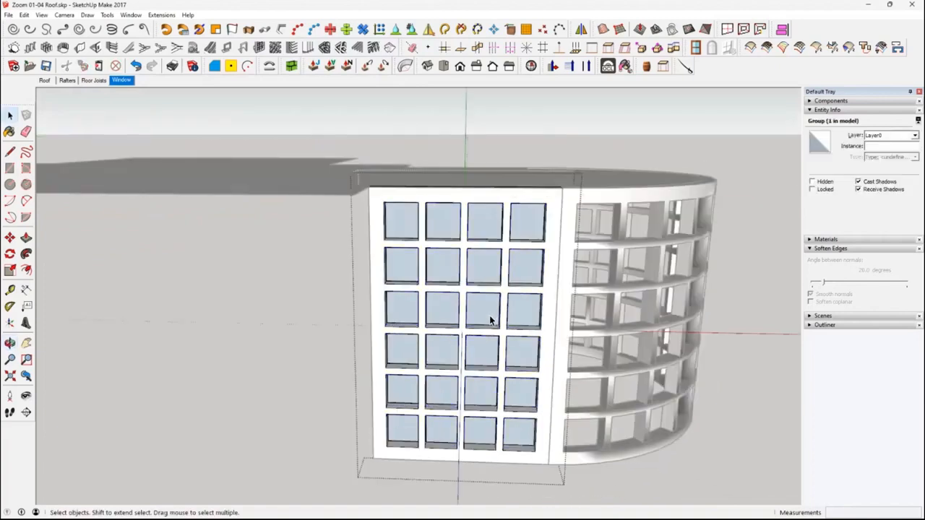
middle_click_drag(489, 317, 507, 334)
left_click(505, 324)
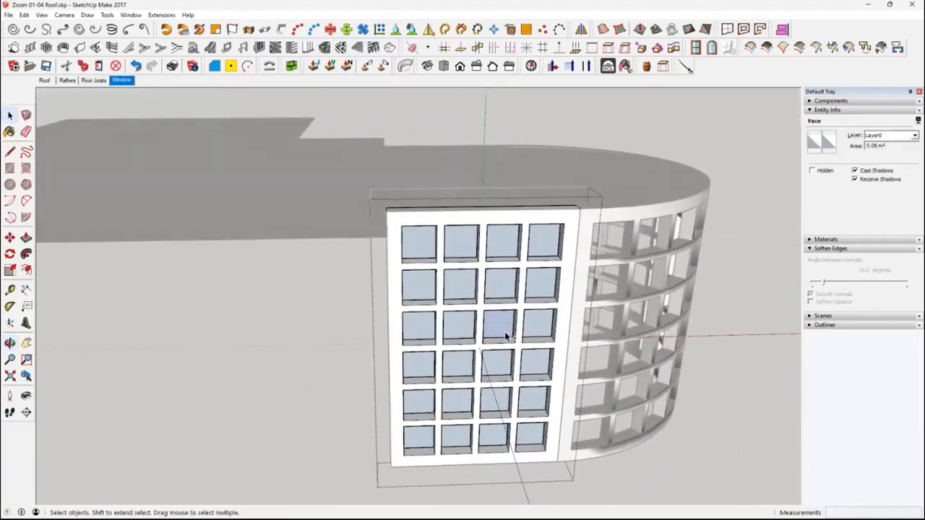
key("ctrl+z")
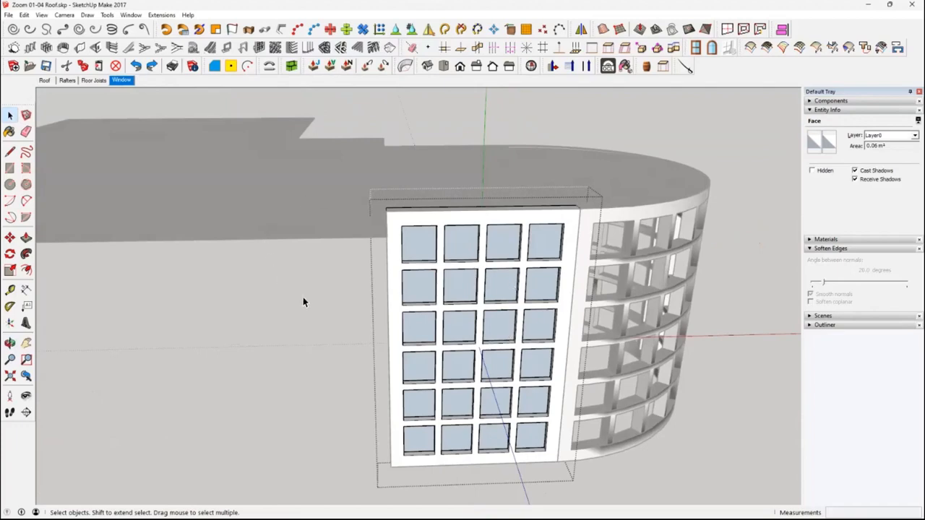
Try to hide the panel group and delete the leftover rectangle behind it
left_click(303, 302)
double_click(428, 290)
middle_click_drag(428, 291, 378, 323)
right_click(378, 326)
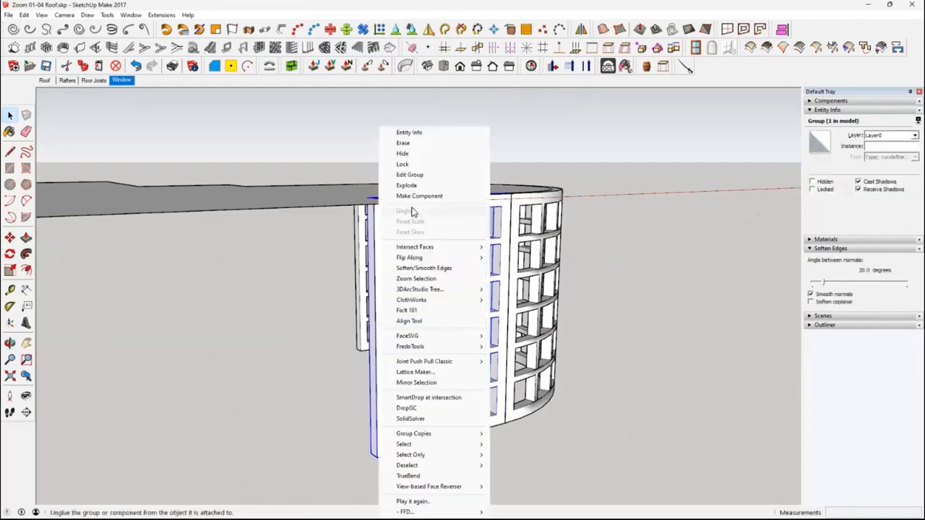
left_click(424, 155)
double_click(435, 443)
key("ctrl+a")
mouse_move(435, 415)
middle_mouse_down()
mouse_move(362, 443)
mouse_move(354, 431)
mouse_move(402, 394)
mouse_move(455, 400)
mouse_move(437, 406)
middle_mouse_up()
left_click(511, 449)
middle_click_drag(510, 449, 457, 443)
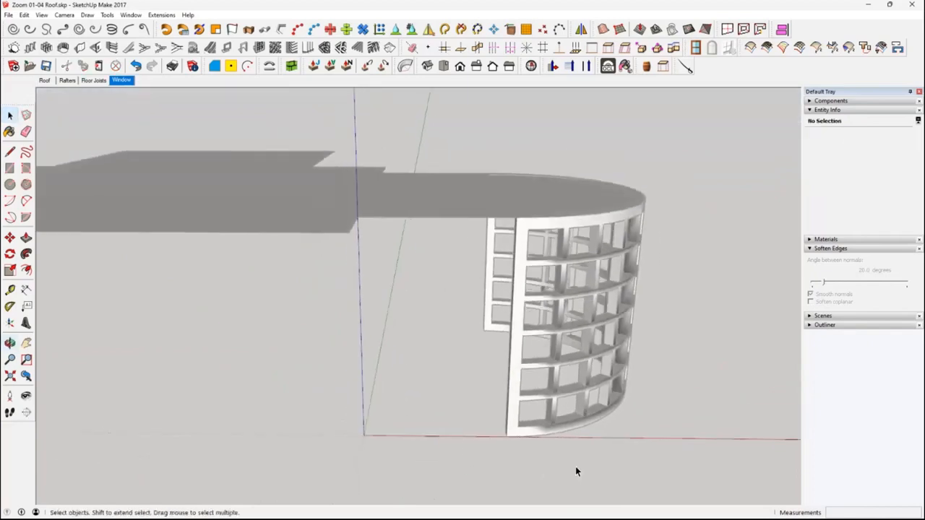
Undo the panel changes back to the plain ungrouped rectangle beside the curved frame
key("ctrl+z")
key("ctrl+z")
key("ctrl+z")
key("ctrl+z")
key("ctrl+z")
middle_click_drag(504, 437, 413, 362)
Group the rectangle's face and edges and move the group along the red axis, clear of the curved frame
left_click(387, 367)
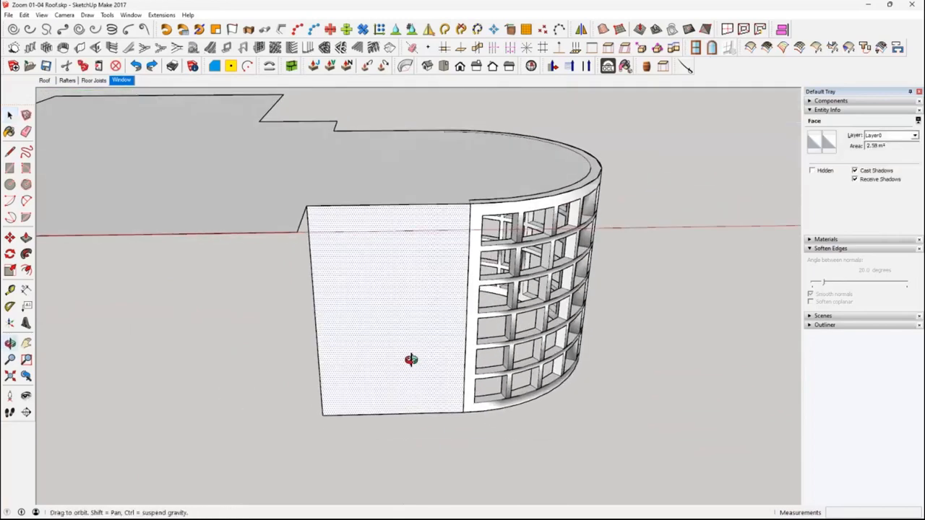
double_click(402, 340)
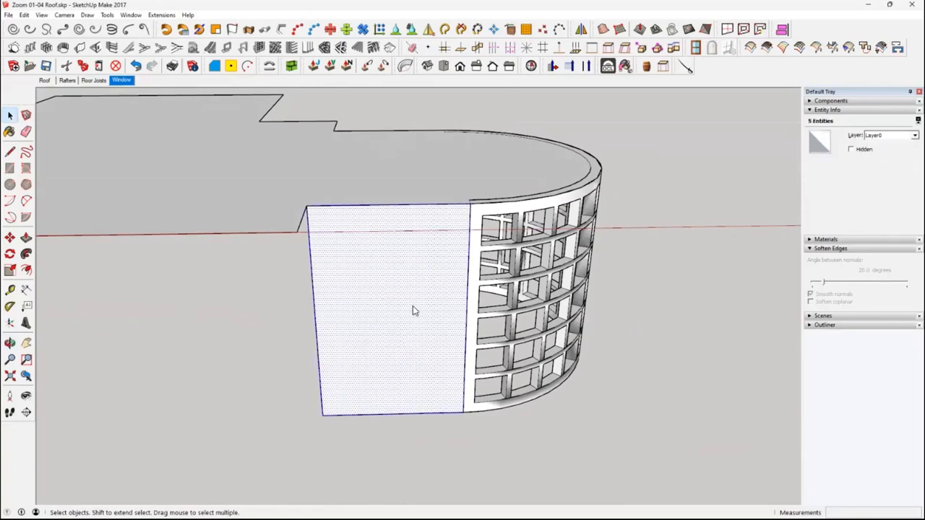
right_click(400, 340)
left_click(435, 258)
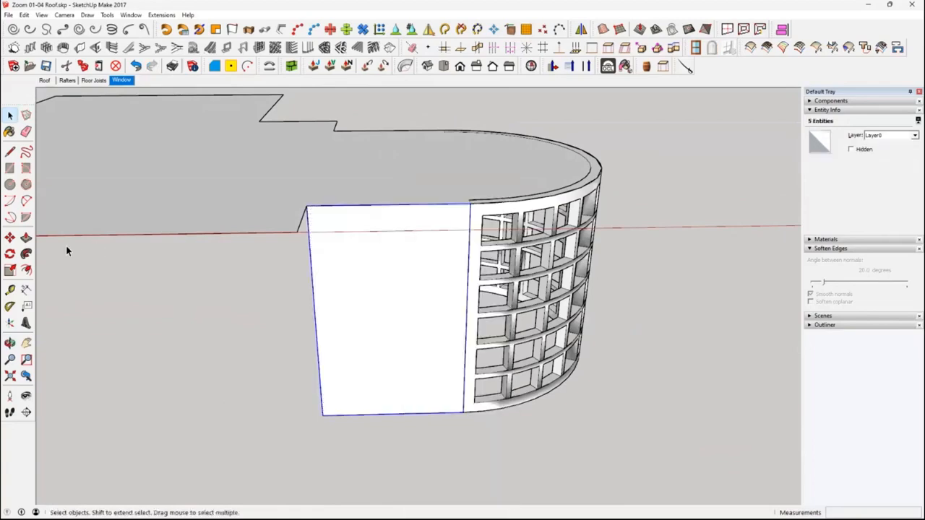
left_click(9, 237)
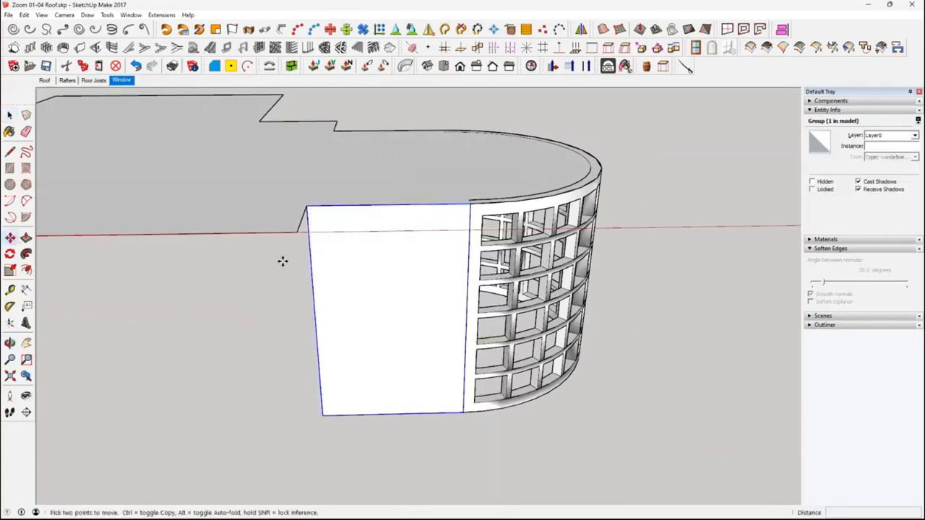
left_click(310, 210)
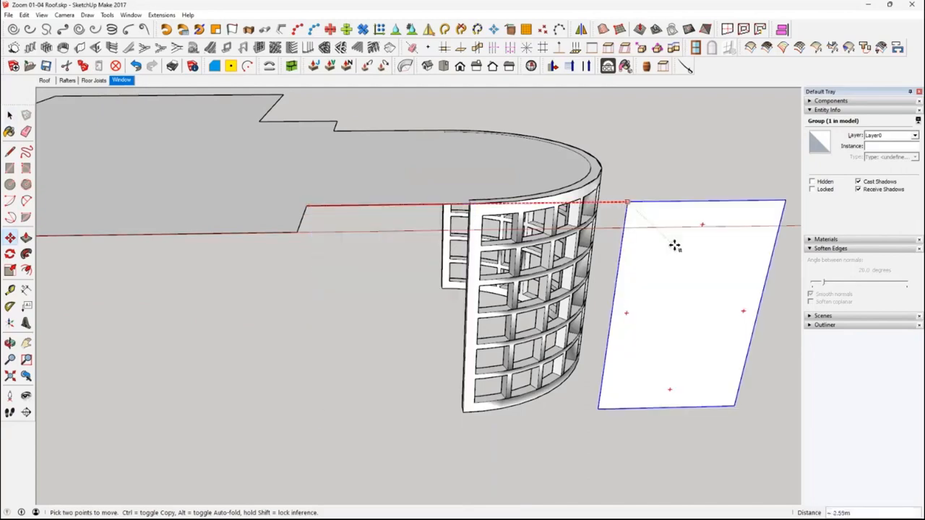
middle_click_drag(725, 318, 591, 333)
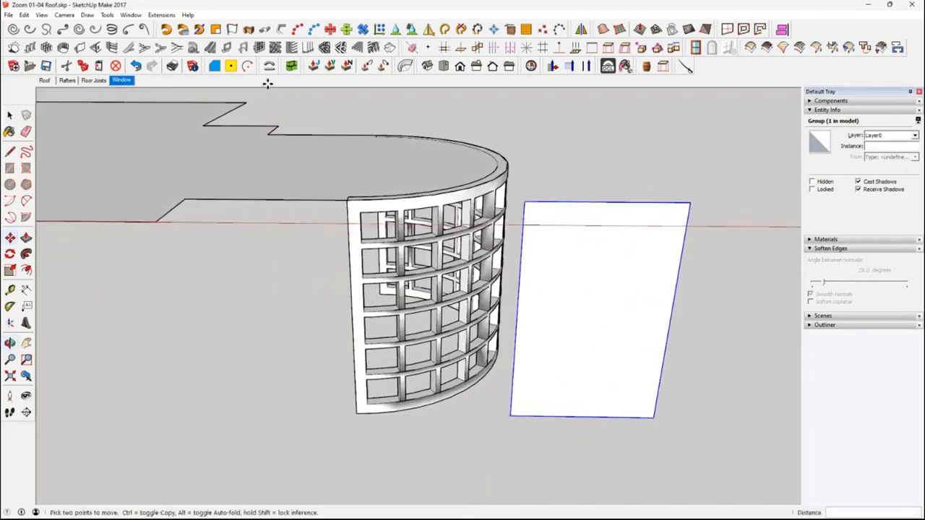
Divide the moved rectangle with the Panel Divider into 6 rows and 4 columns, keeping the 0.10 m frame and 0.05 m dividers
left_click(598, 322)
left_click(258, 48)
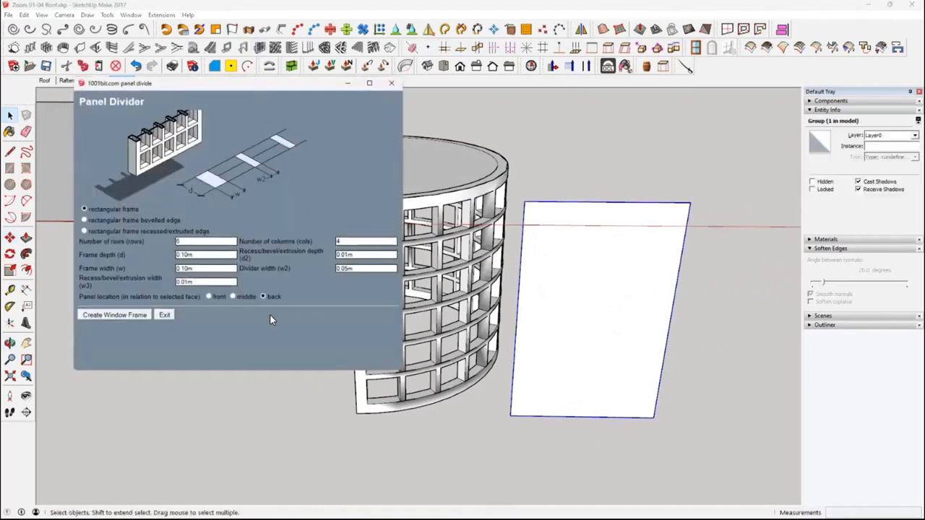
left_click(121, 315)
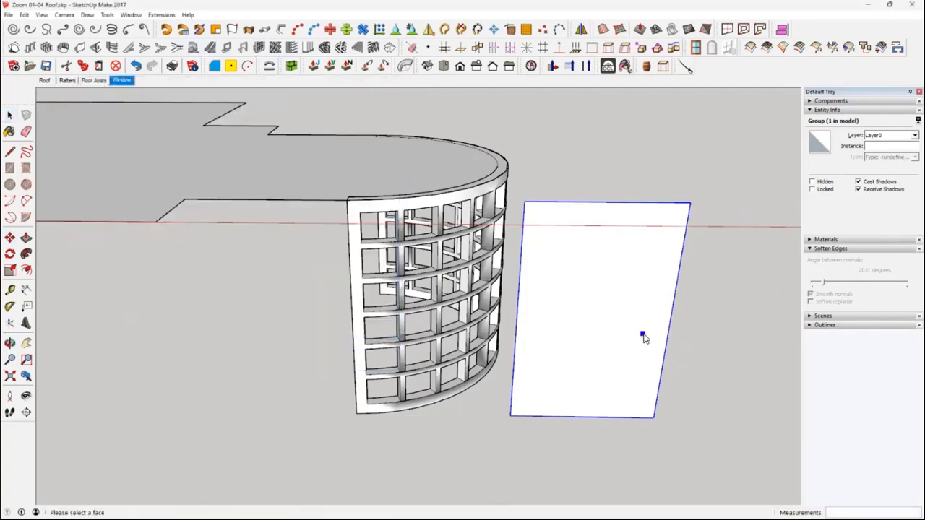
key("ctrl+z")
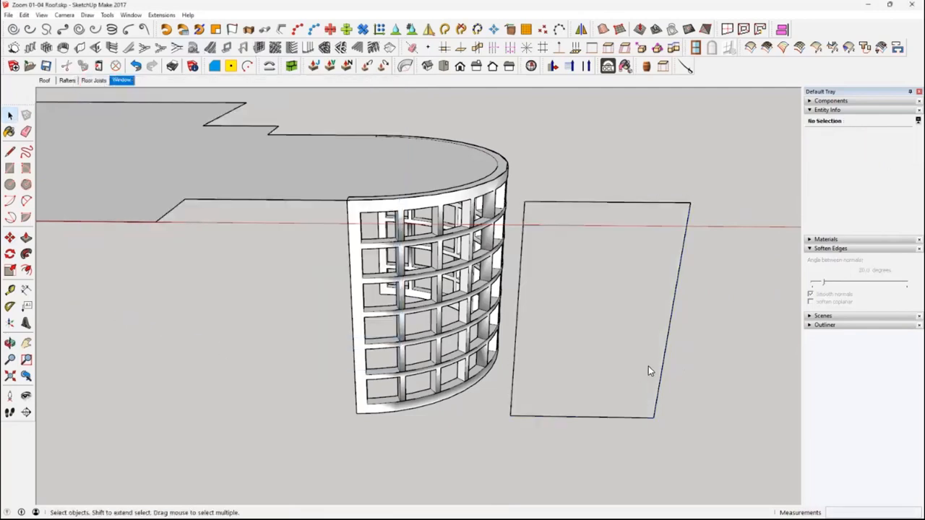
key("ctrl+y")
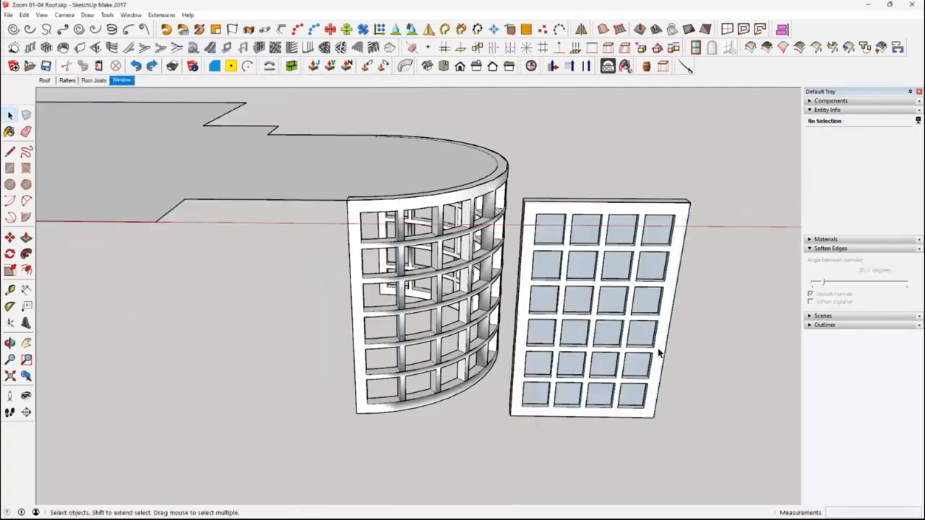
Open the new panel's group and delete its nested glass panes
left_click(648, 344)
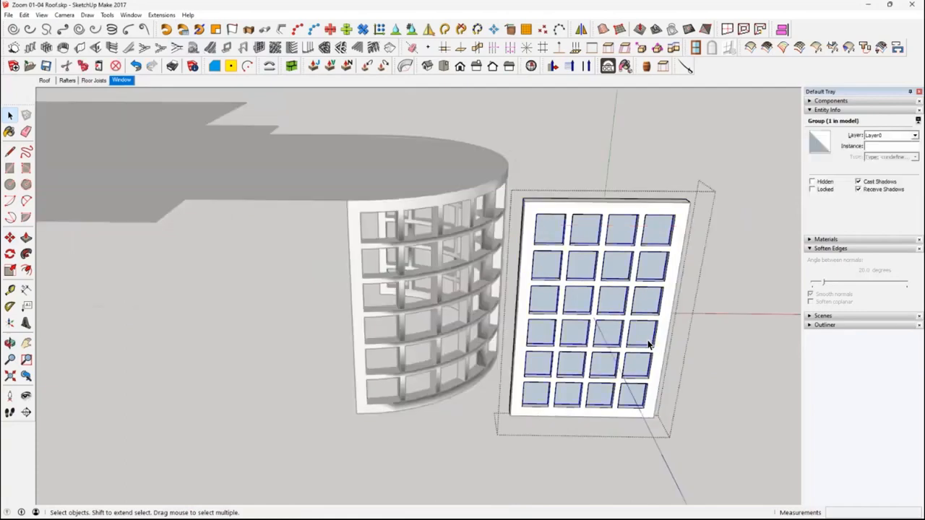
double_click(648, 345)
middle_click_drag(648, 347, 142, 259)
scroll(173, 260, "up", 6)
scroll(195, 257, "down", 5)
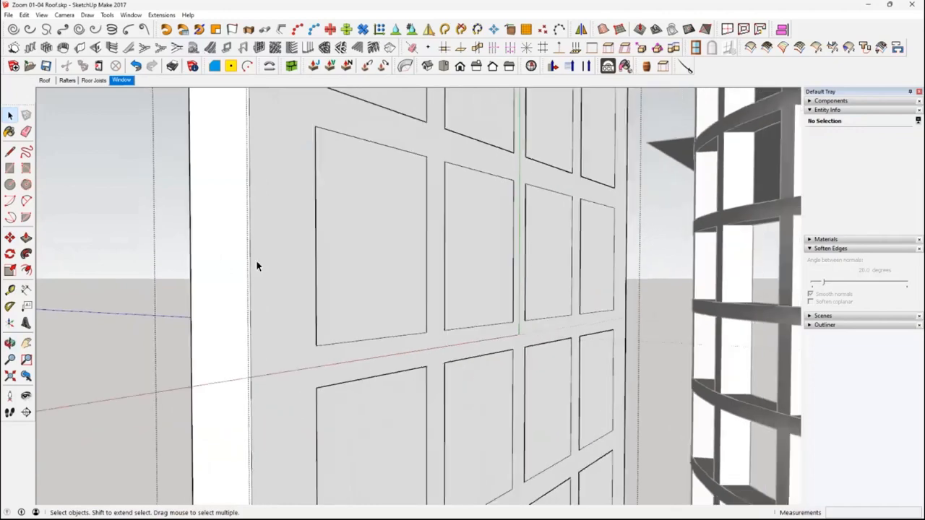
scroll(299, 284, "down", 5)
Delete the back faces covering the openings in the panel's first two columns, except the second column's fourth row and the bottom row
left_click(306, 191)
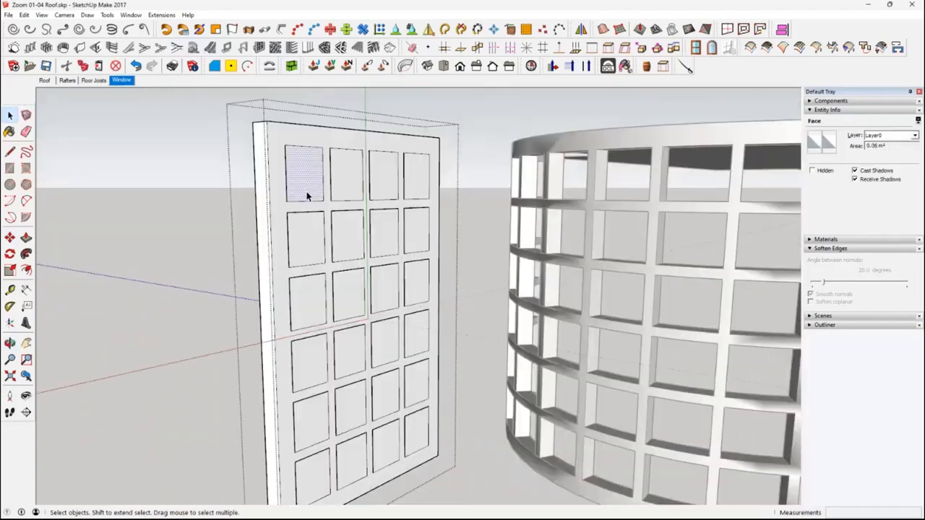
key("Delete")
left_click(337, 189)
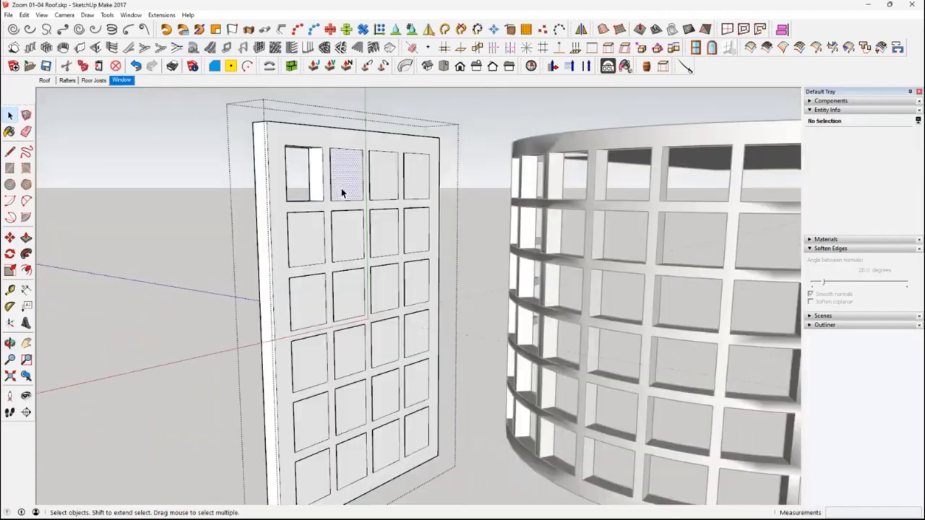
key("Delete")
left_click(305, 249)
key("Delete")
left_click(312, 287)
key("Delete")
left_click(345, 300)
left_click(309, 373)
key("Delete")
left_click(344, 361)
left_click(345, 311)
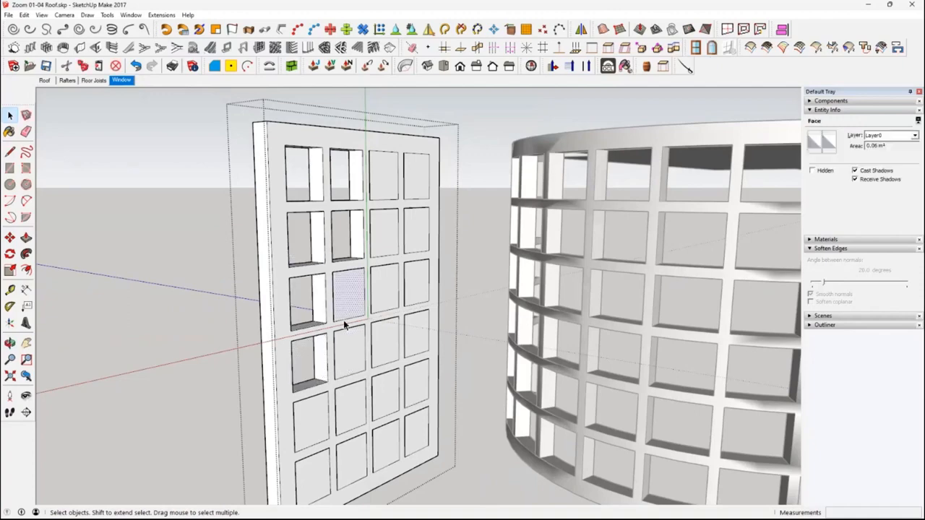
key("Delete")
left_click(318, 416)
key("Delete")
left_click(352, 412)
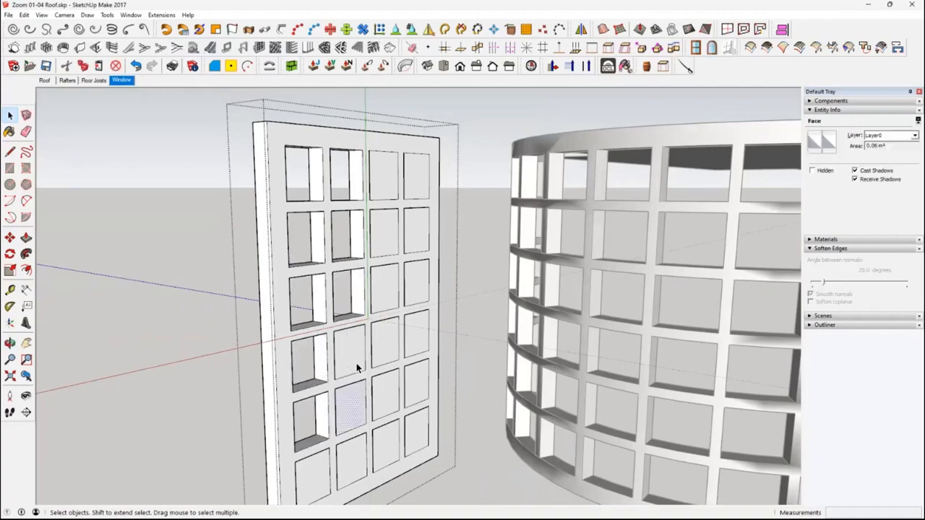
key("Delete")
Select all remaining back faces covering the panel's openings, delete them together, and leave the group
left_click(355, 364)
middle_click_drag(355, 365, 301, 435)
left_click(281, 442, "shift")
left_click(309, 432, "shift")
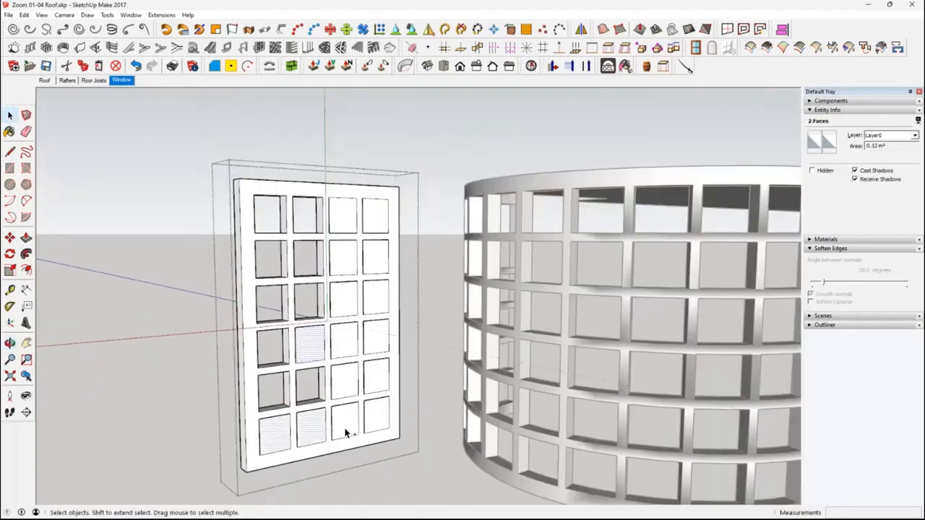
left_click(341, 429, "shift")
left_click(351, 391, "shift")
left_click(368, 382, "shift")
left_click(377, 421, "shift")
left_click(372, 341, "shift")
left_click(350, 347, "shift")
left_click(347, 307, "shift")
left_click(373, 298, "shift")
left_click(378, 257, "shift")
left_click(354, 263, "shift")
left_click(353, 225, "shift")
left_click(377, 225, "shift")
key("Delete")
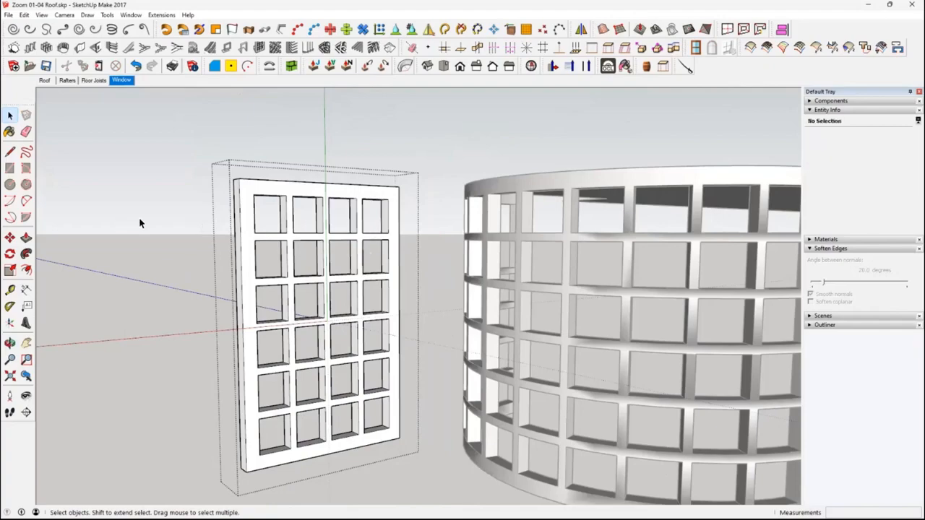
left_click(140, 225)
Move the finished straight panel about 2.69 m by its upper corner to meet the curved frame's end
middle_click_drag(383, 249, 698, 412)
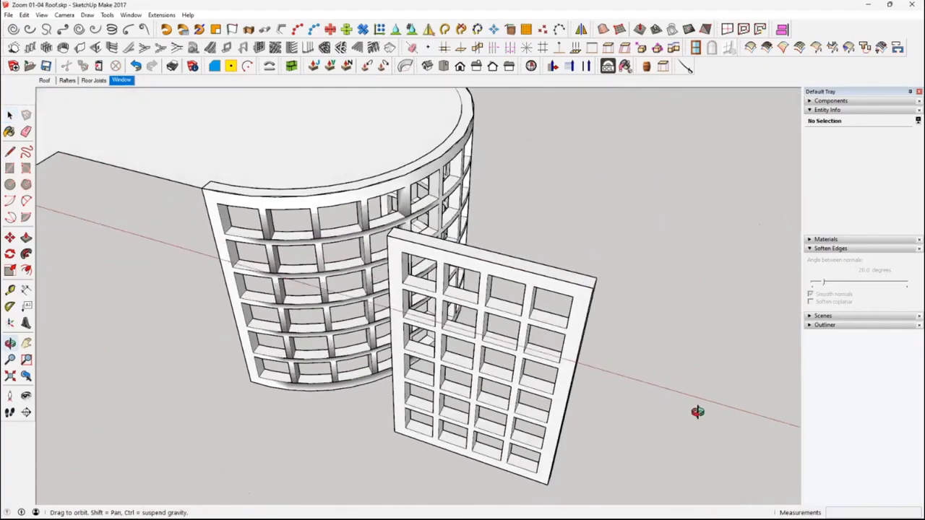
scroll(555, 359, "down", 2)
middle_click_drag(167, 302, 234, 320)
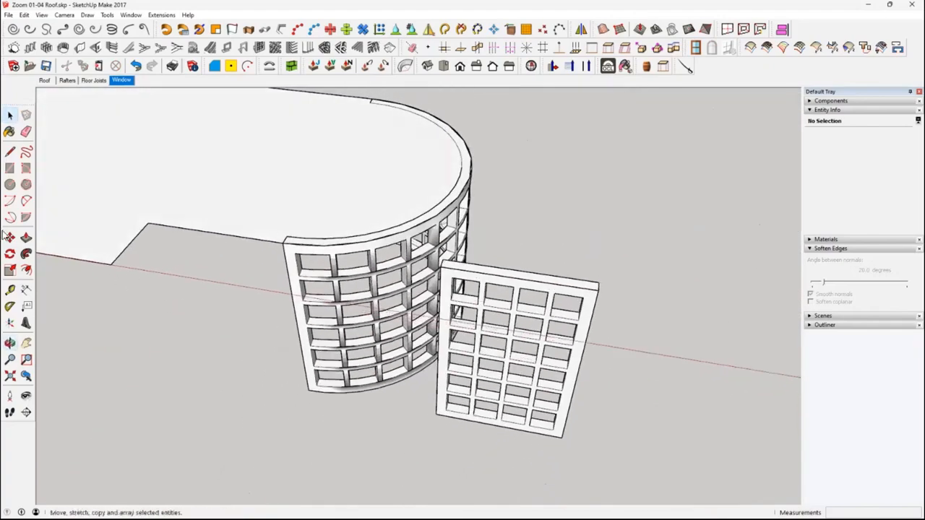
left_click(500, 272)
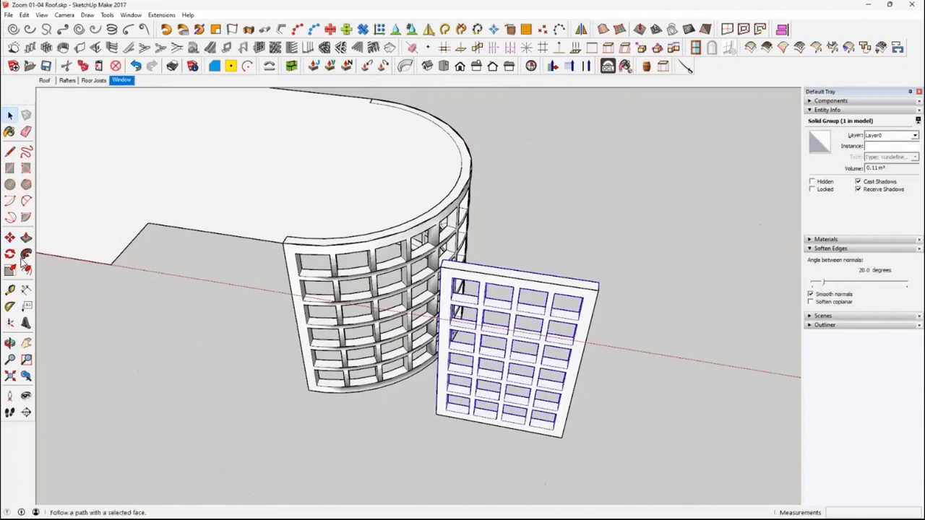
left_click(10, 236)
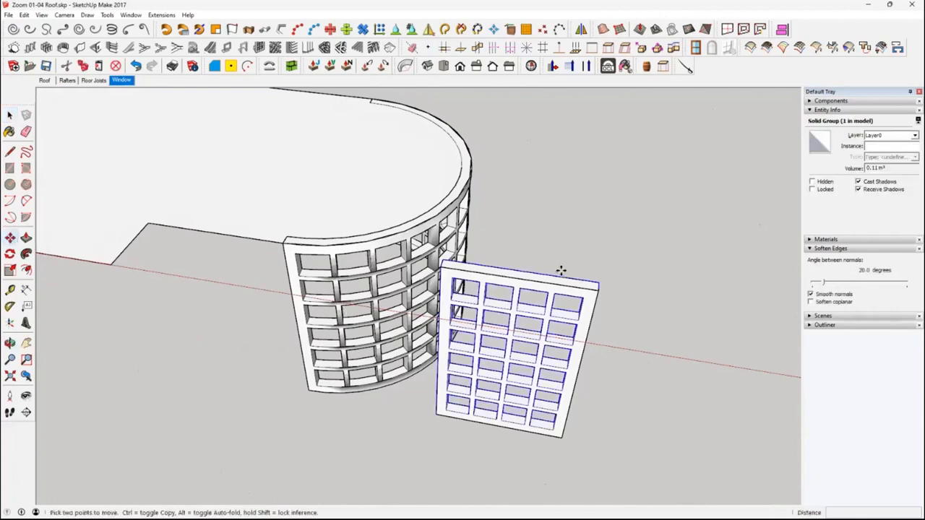
left_click(583, 284)
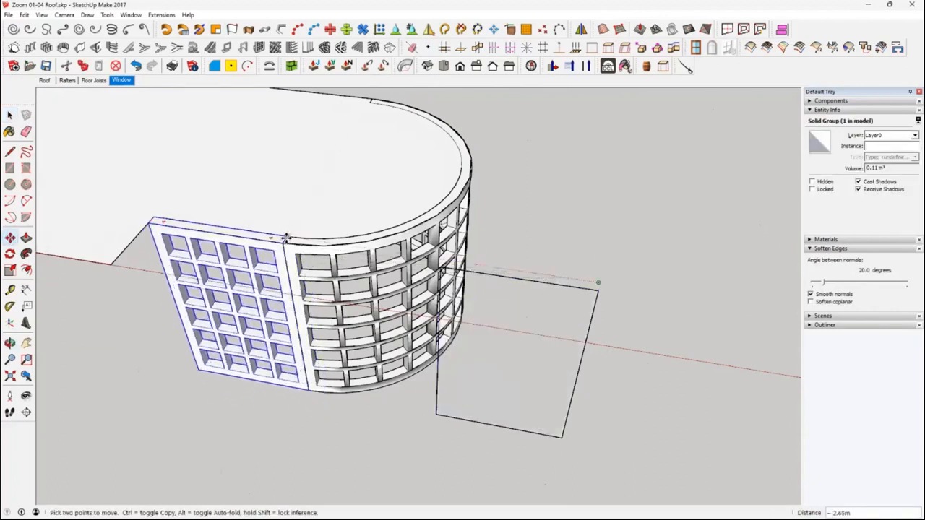
left_click(286, 238)
Open the leftover rectangle's group beside the curved frame and delete its four edges
left_click(9, 114)
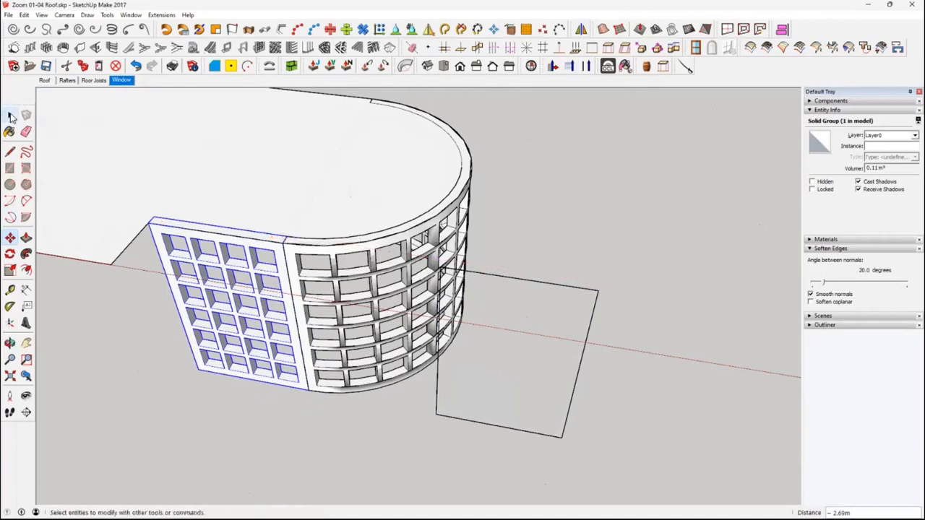
middle_click_drag(316, 330, 428, 255)
double_click(594, 308)
triple_click(594, 308)
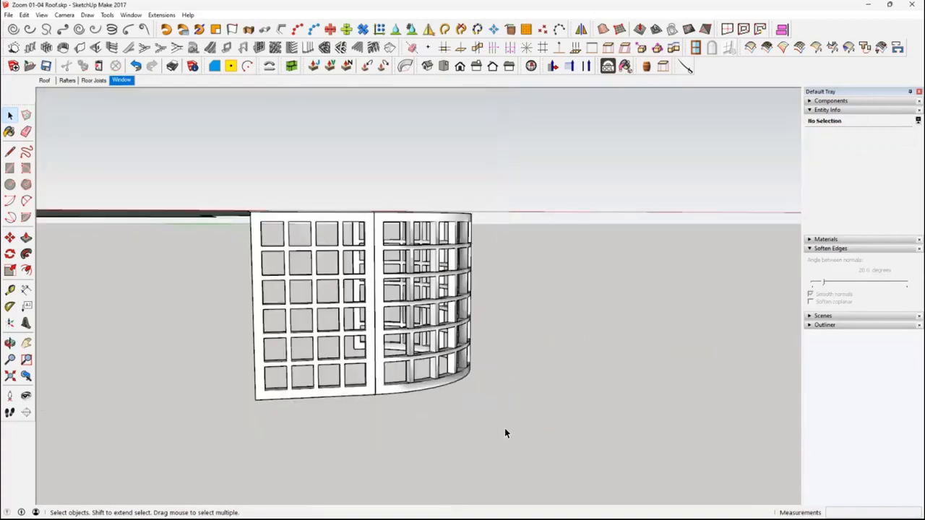
middle_click_drag(505, 427, 231, 380)
Export only the curved window frame as a binary STL in meters, replacing Test 02.stl in Downloads
left_click(434, 372)
middle_click_drag(434, 372, 612, 403)
scroll(495, 412, "down", 1)
mouse_move(495, 411)
middle_mouse_down()
mouse_move(506, 407)
mouse_move(498, 413)
middle_mouse_up()
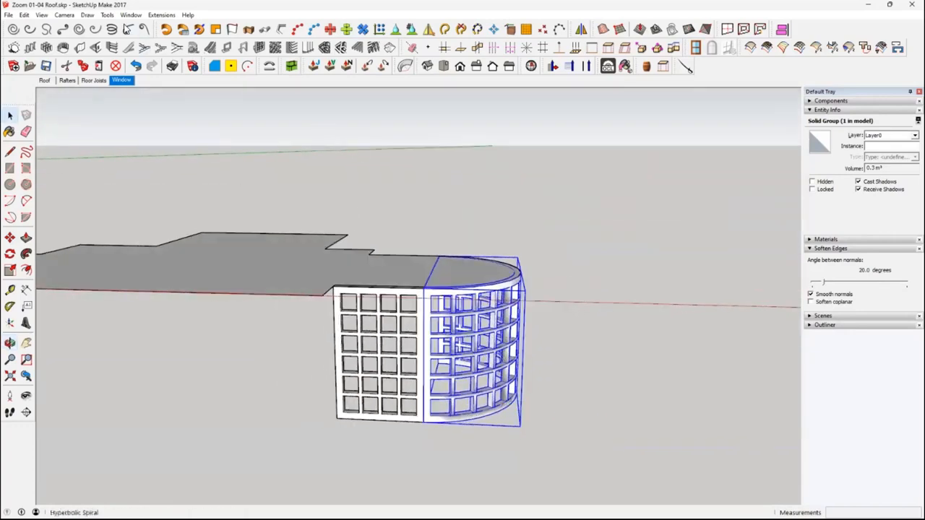
left_click(8, 15)
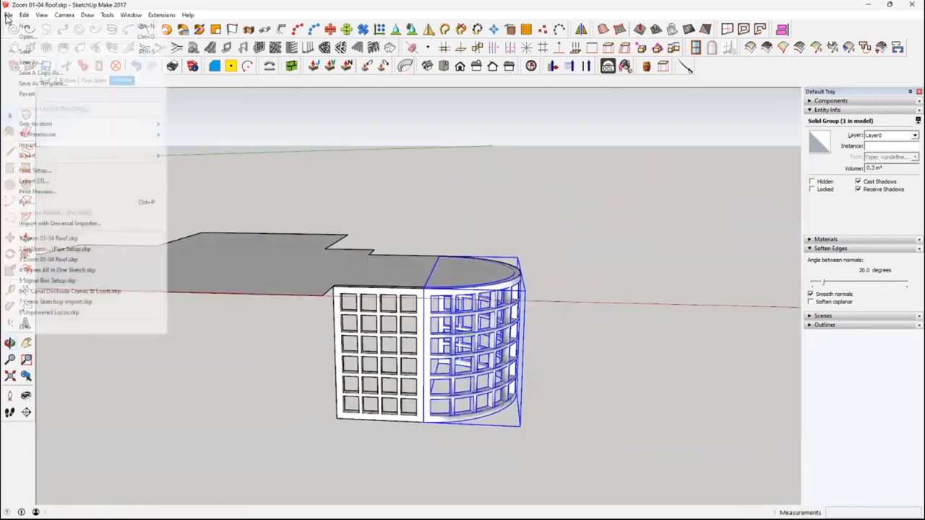
left_click(71, 182)
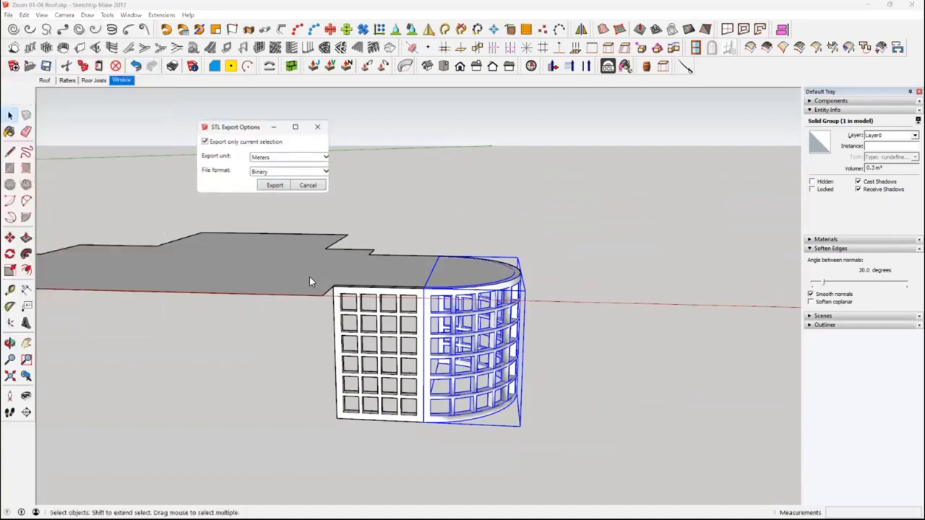
left_click(275, 185)
scroll(448, 363, "down", 10)
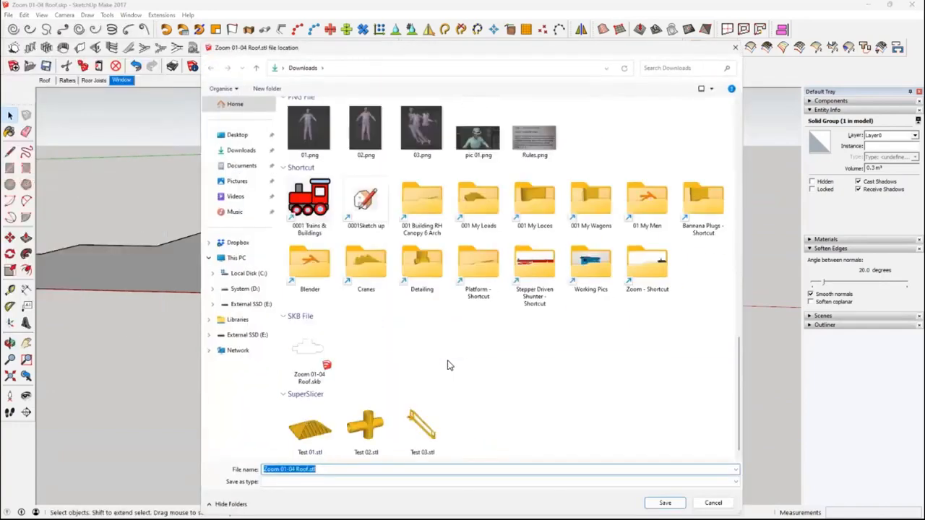
double_click(369, 433)
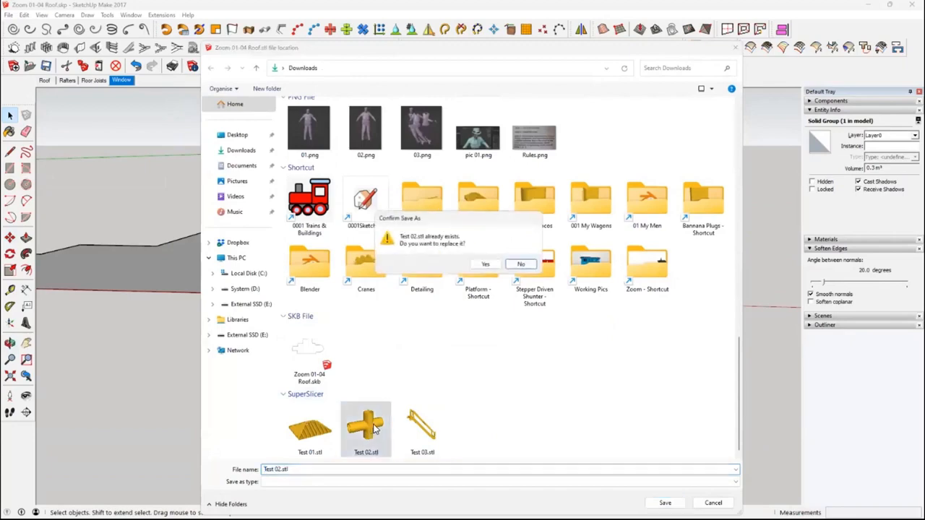
left_click(485, 264)
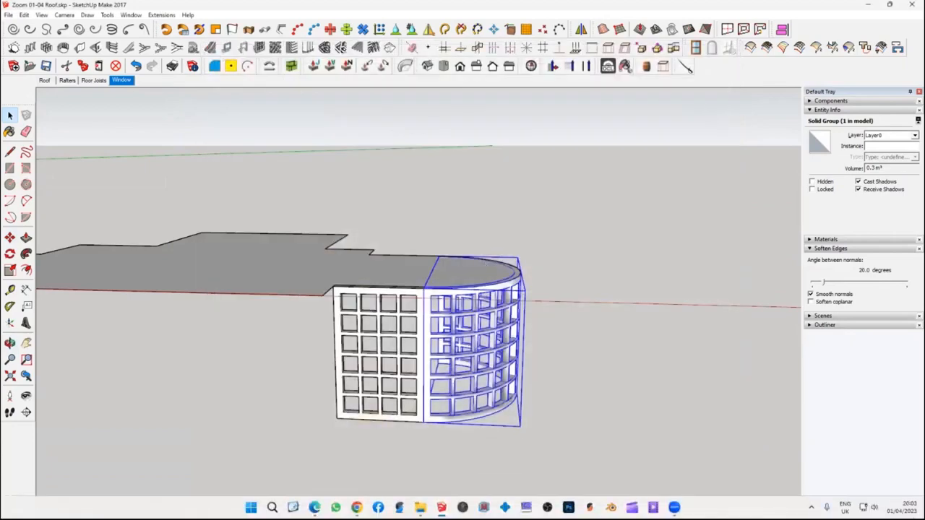
Switch to CHITUBOX, remove the loaded figure from the build plate and open Test 02.stl from Downloads
left_click(505, 507)
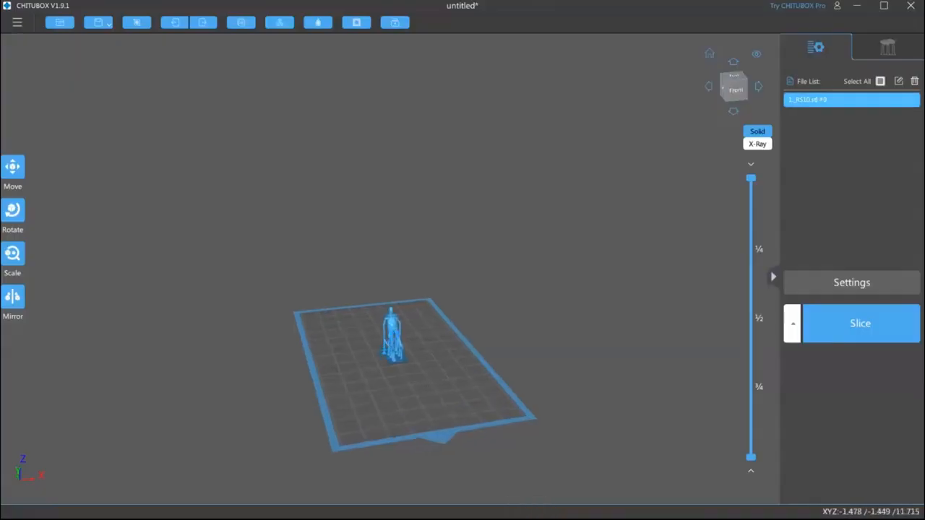
left_click(392, 344)
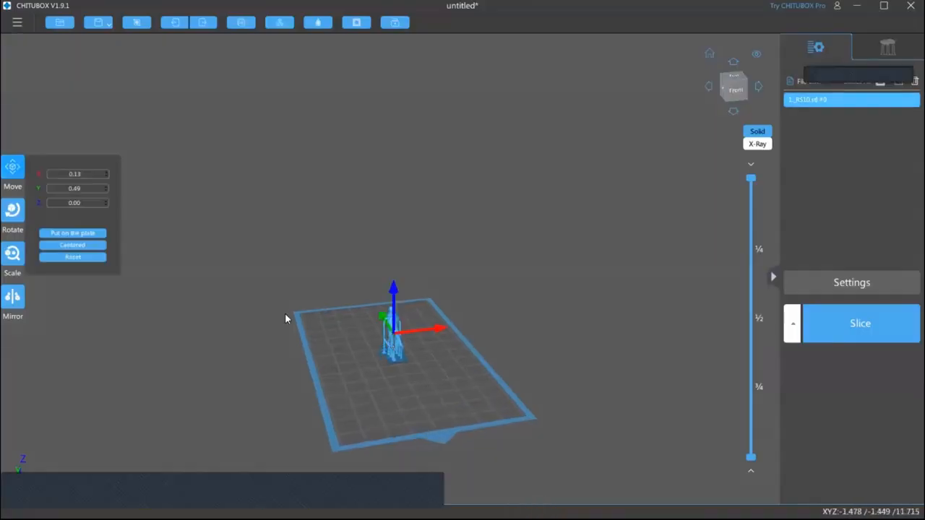
left_click(61, 23)
left_click(340, 123)
scroll(544, 396, "down", 1)
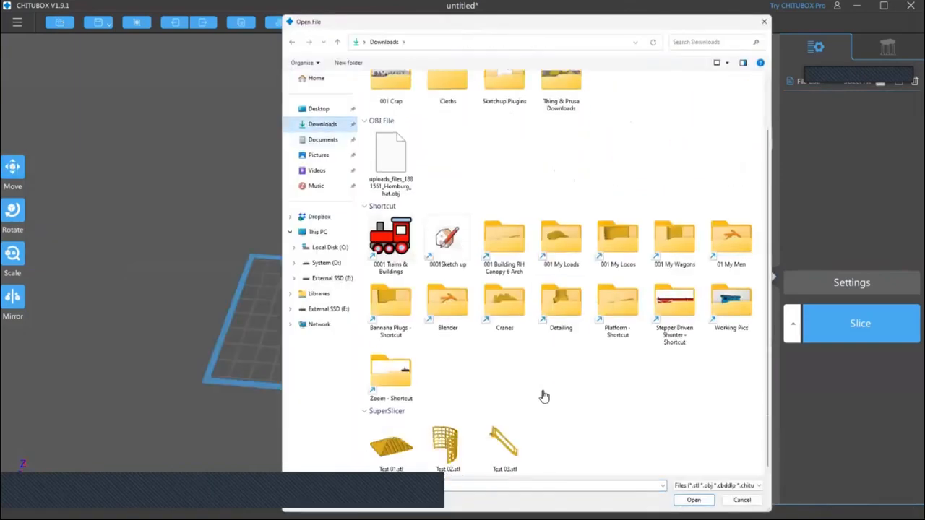
double_click(448, 442)
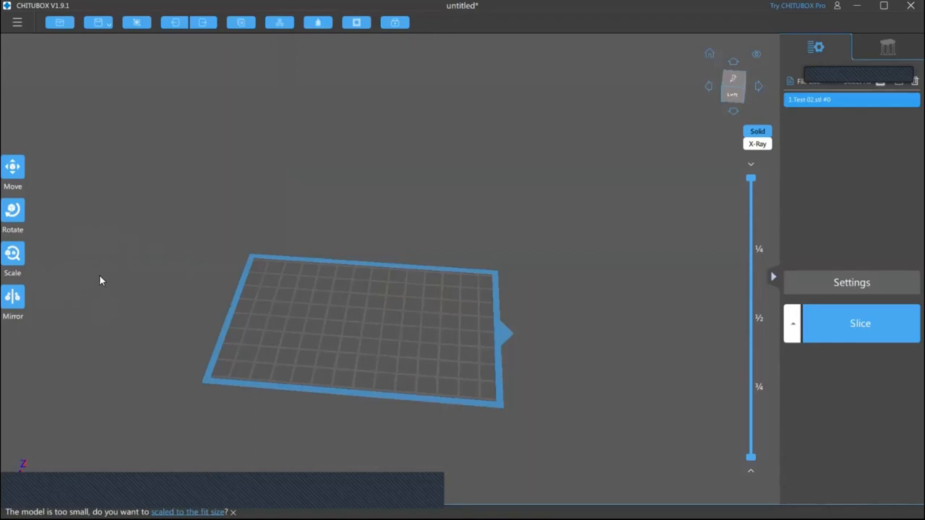
Scale the imported curved frame uniformly to 1000%
scroll(496, 328, "up", 6)
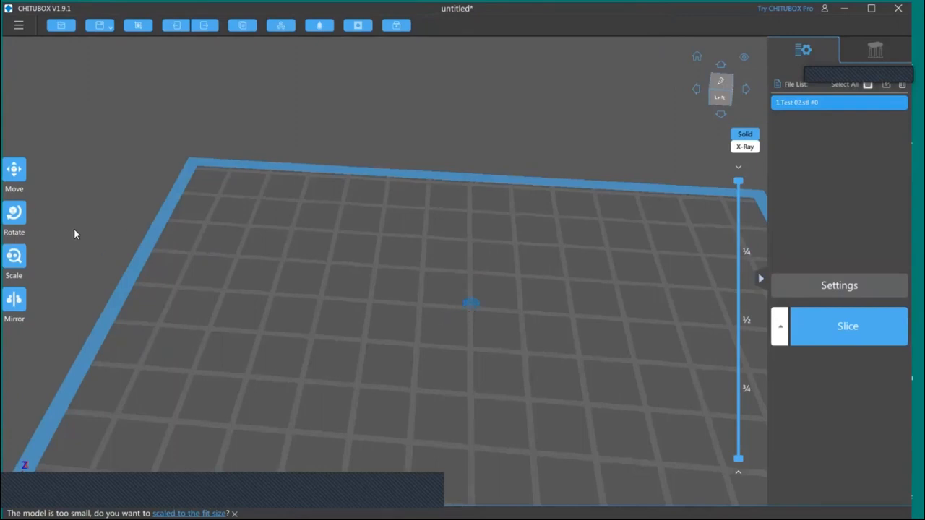
left_click(16, 262)
double_click(96, 274)
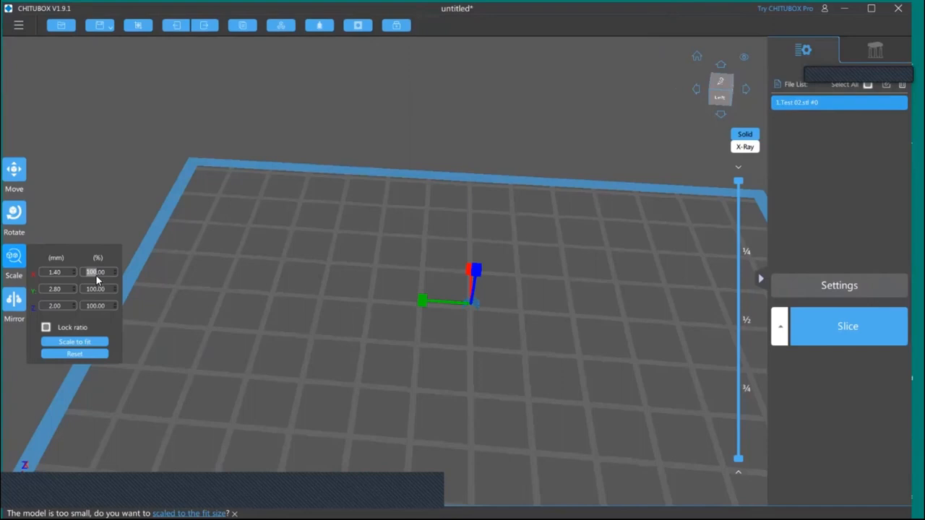
type("1000")
key("Return")
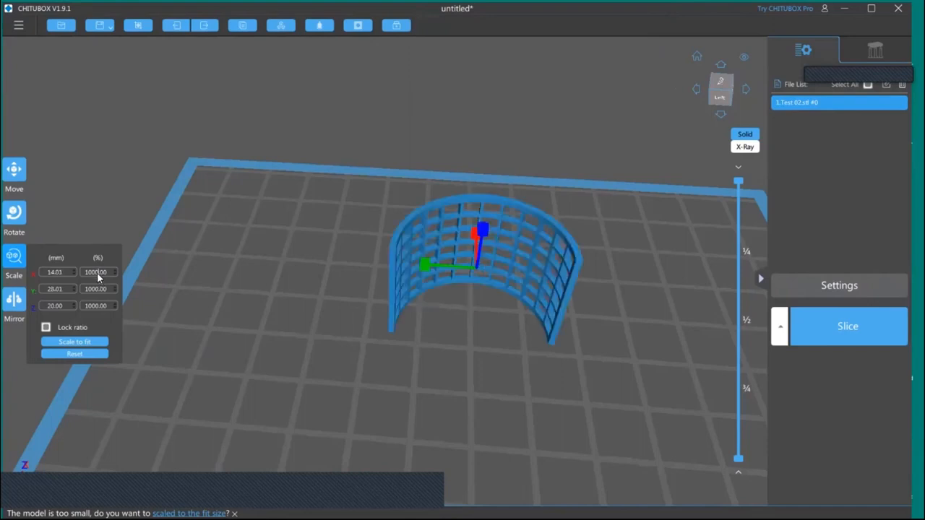
left_click(260, 312)
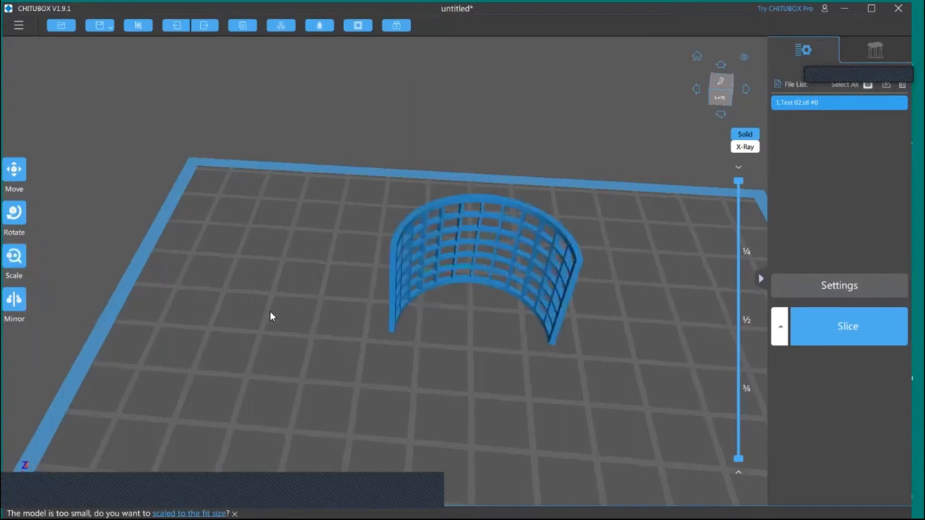
Select the curved frame and generate automatic platform supports with the Light support setting
left_click_drag(401, 350, 415, 317)
left_click(416, 317)
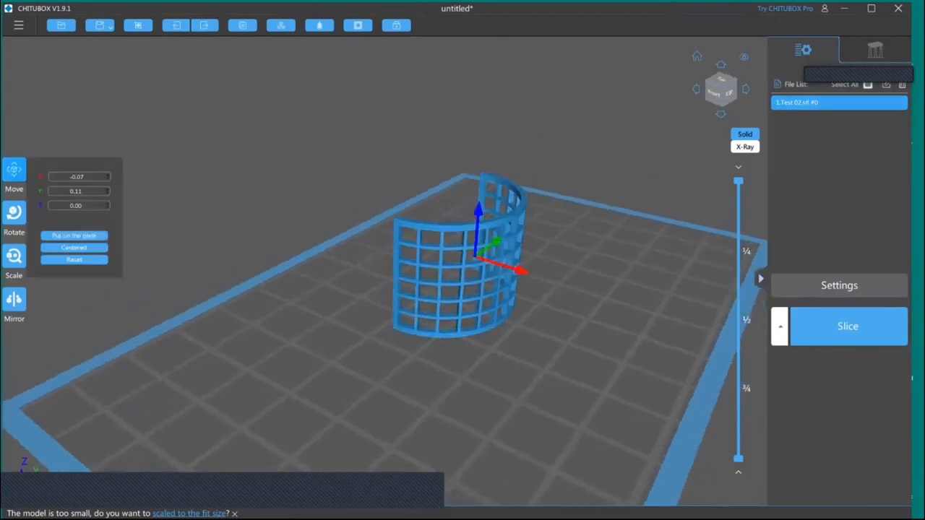
left_click(875, 50)
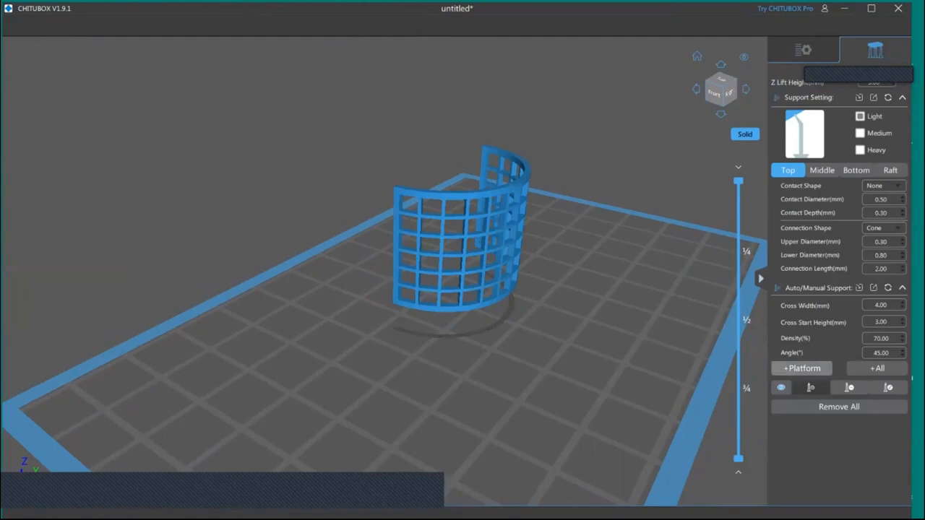
left_click(795, 367)
Add four manual Light supports between the automatic ones along one side of the frame's curved underside
right_click_drag(564, 388, 493, 289)
scroll(499, 292, "up", 5)
scroll(501, 294, "up", 2)
left_click(619, 413)
left_click(614, 371)
left_click(594, 333)
left_click(543, 269)
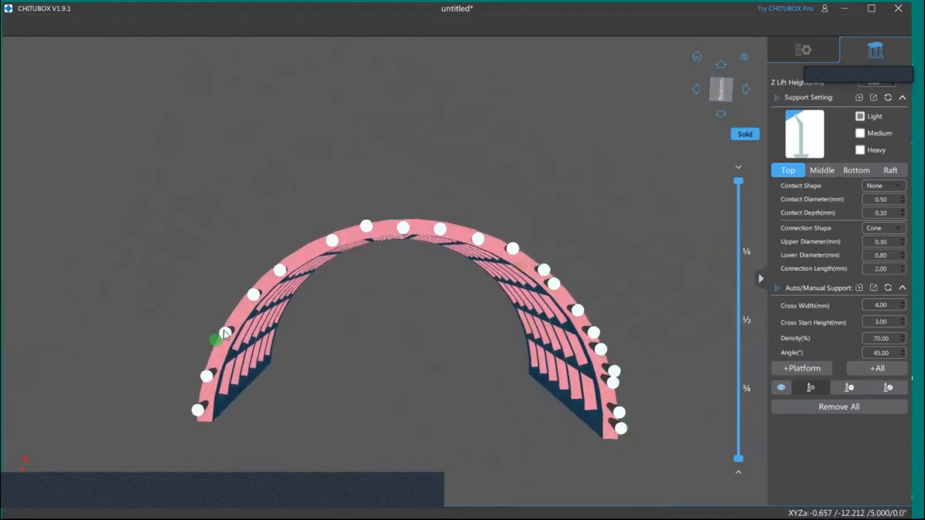
Add more manual Light supports along the opposite side of the frame's underside and at both ends, and inspect all supports
left_click(206, 355)
left_click(230, 324)
left_click(262, 281)
left_click(298, 260)
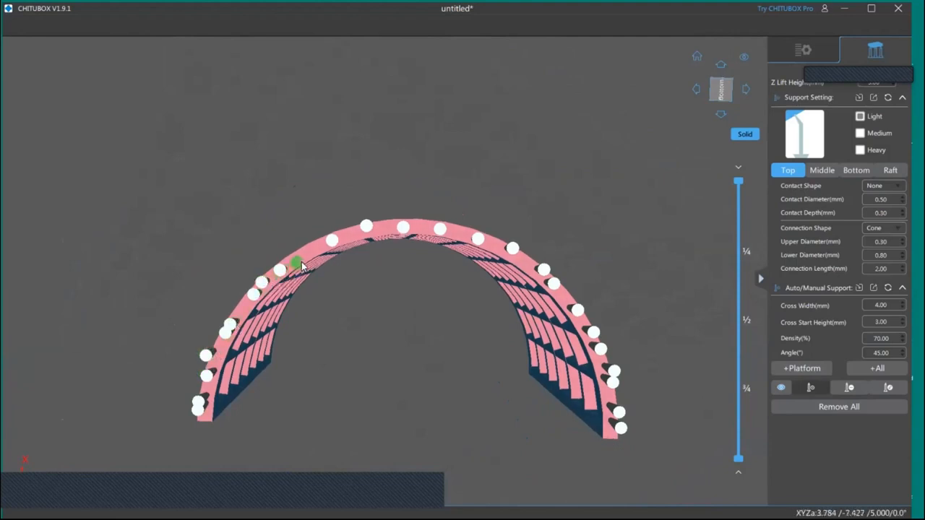
left_click(348, 232)
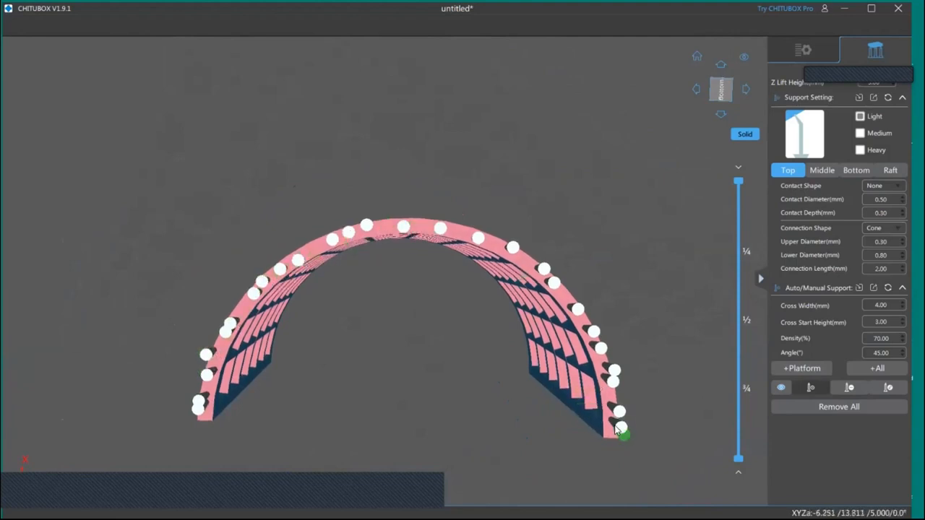
left_click(619, 441)
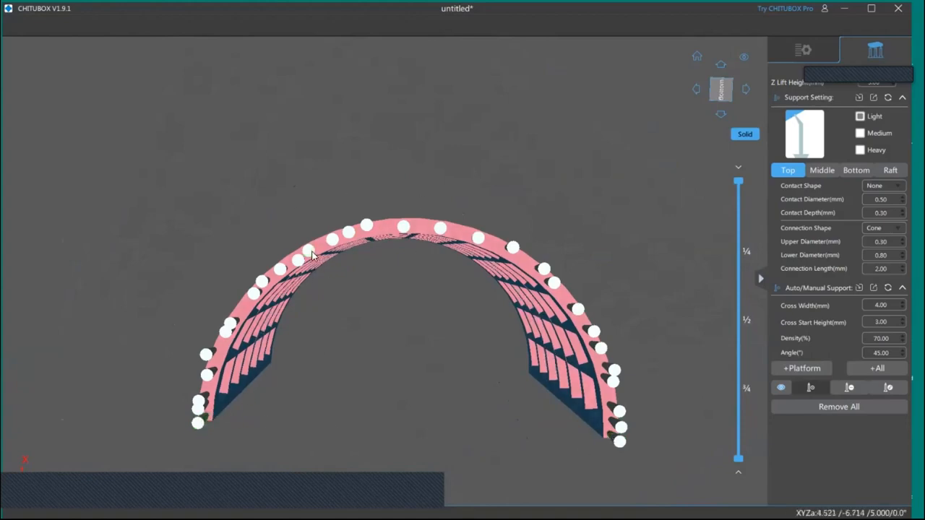
right_click_drag(607, 239, 631, 339)
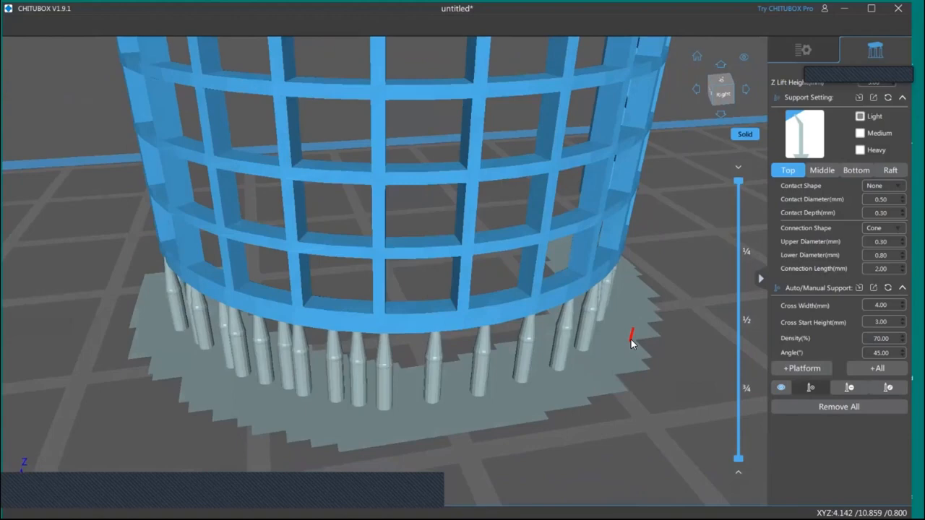
scroll(628, 339, "down", 5)
scroll(568, 357, "down", 2)
right_click_drag(569, 361, 688, 388)
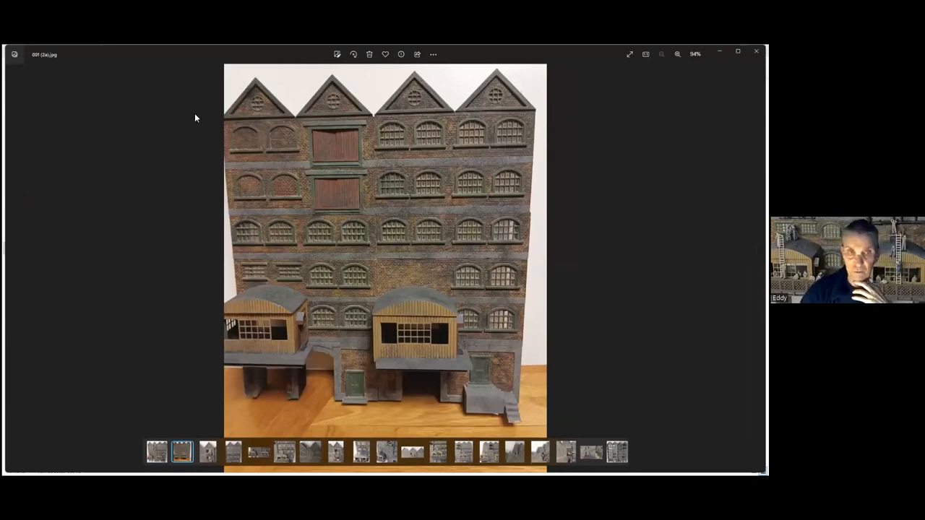
Examine the windows, loading doors and canopies in warehouse photo 001 (2a).jpg up close, and open the preceding photo, 001 (2).jpg
scroll(393, 282, "up", 2)
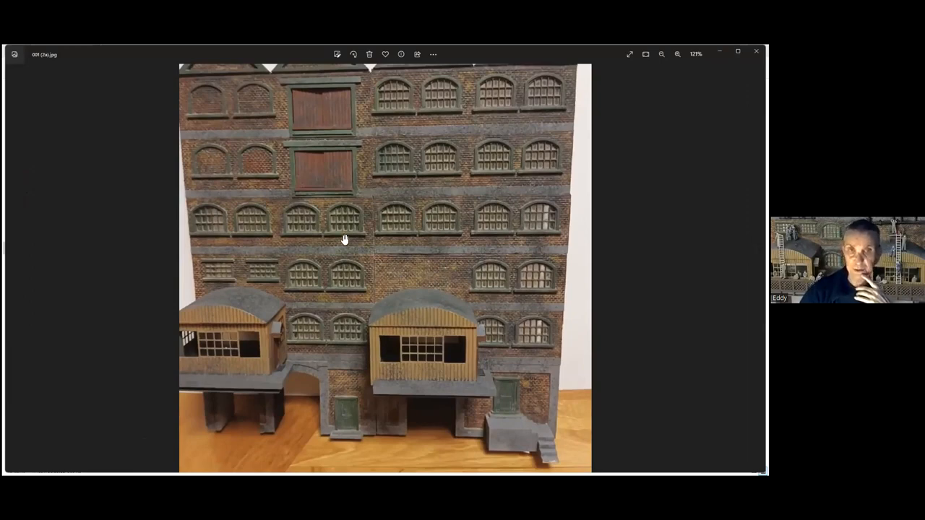
scroll(343, 241, "down", 1)
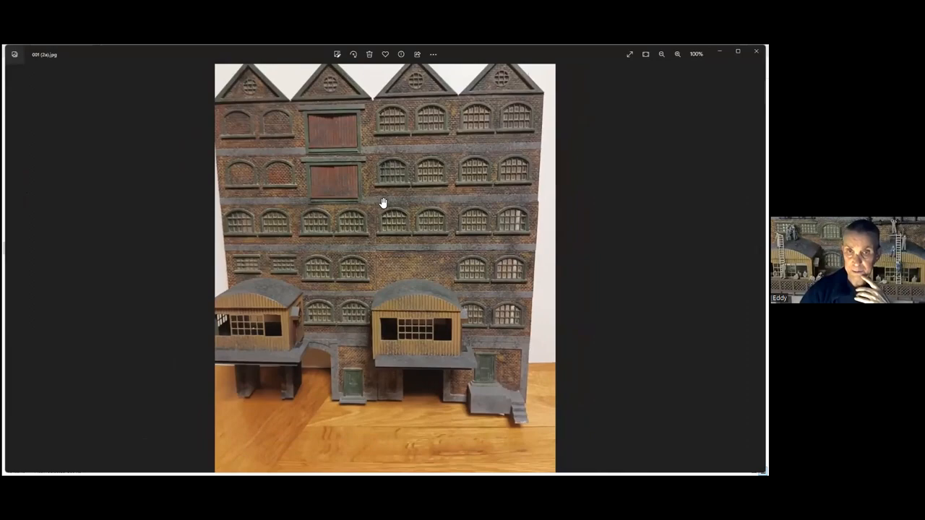
scroll(400, 243, "up", 1)
scroll(417, 270, "up", 2)
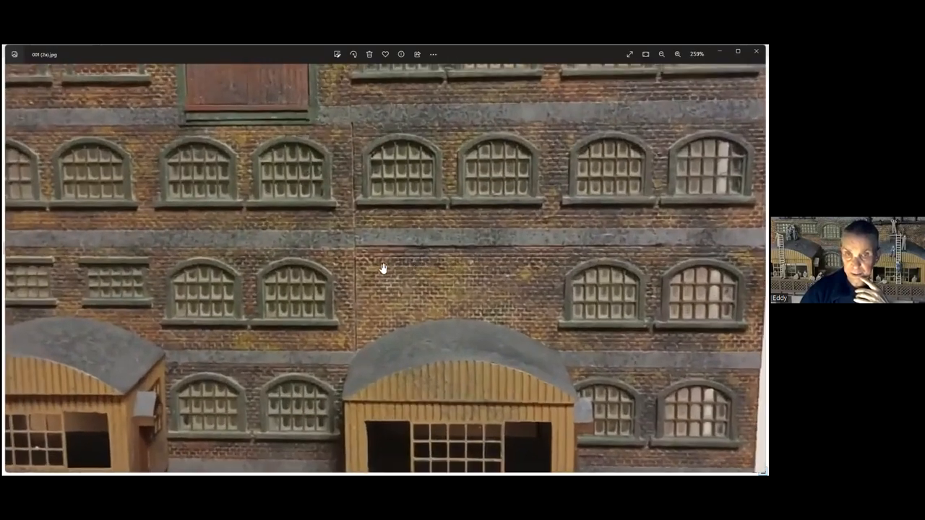
scroll(357, 261, "up", 1)
scroll(371, 268, "down", 1)
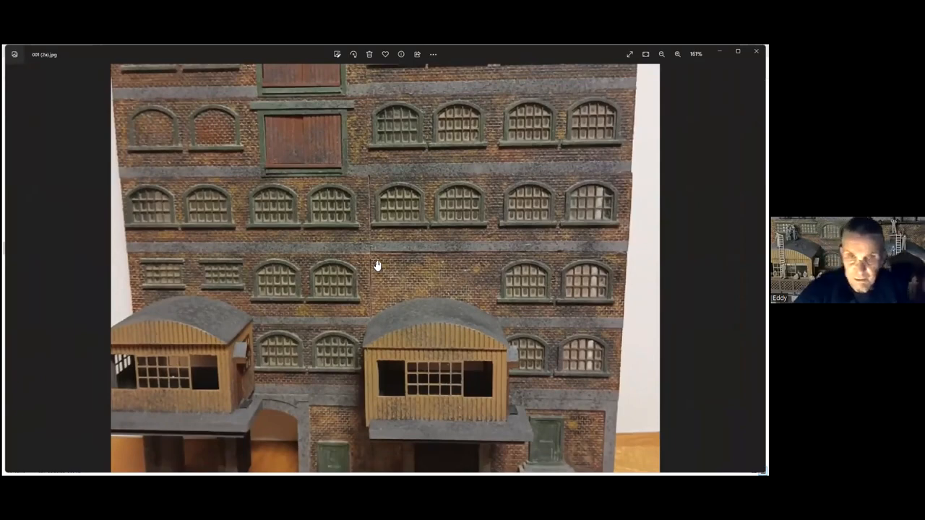
scroll(376, 264, "down", 2)
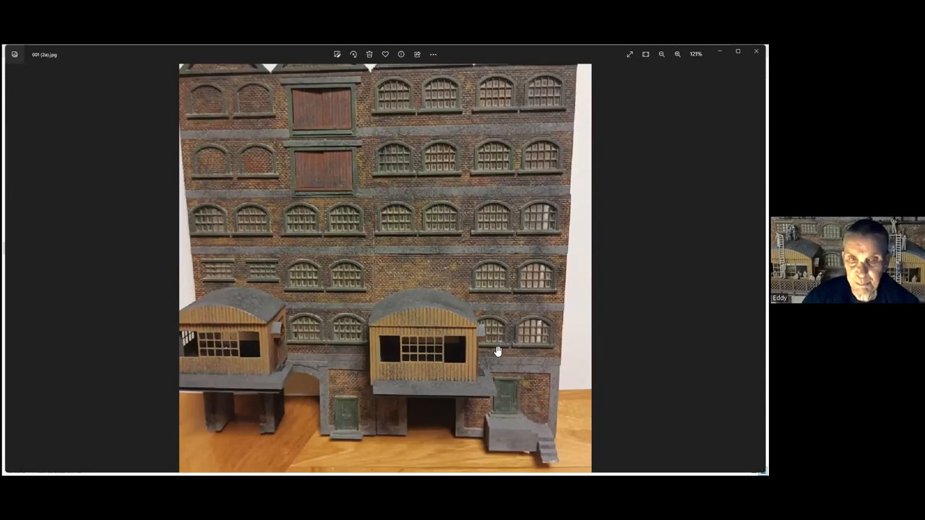
scroll(476, 329, "down", 2)
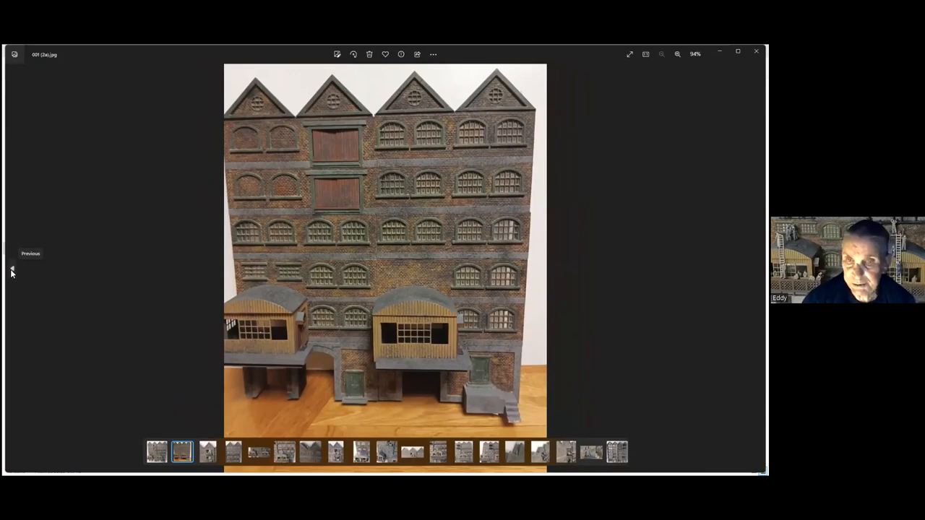
left_click(12, 272)
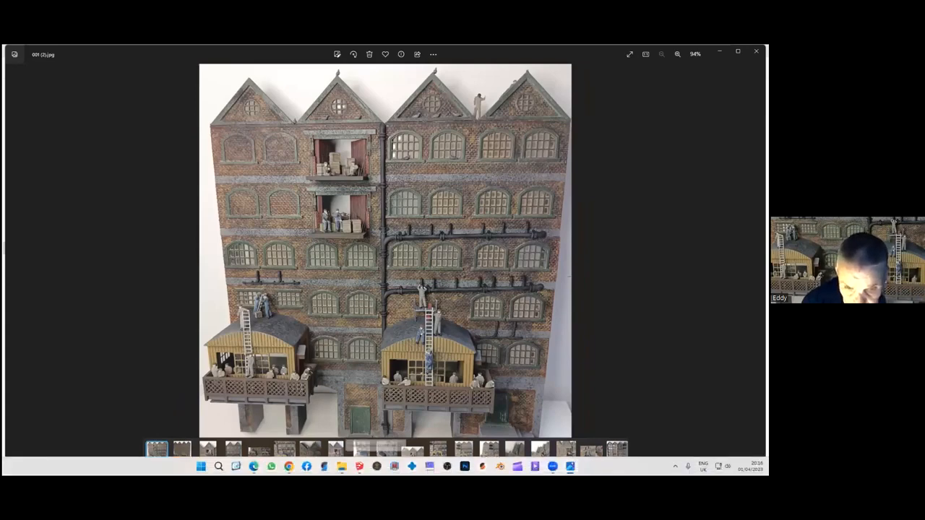
mouse_move(359, 466)
left_click(344, 461)
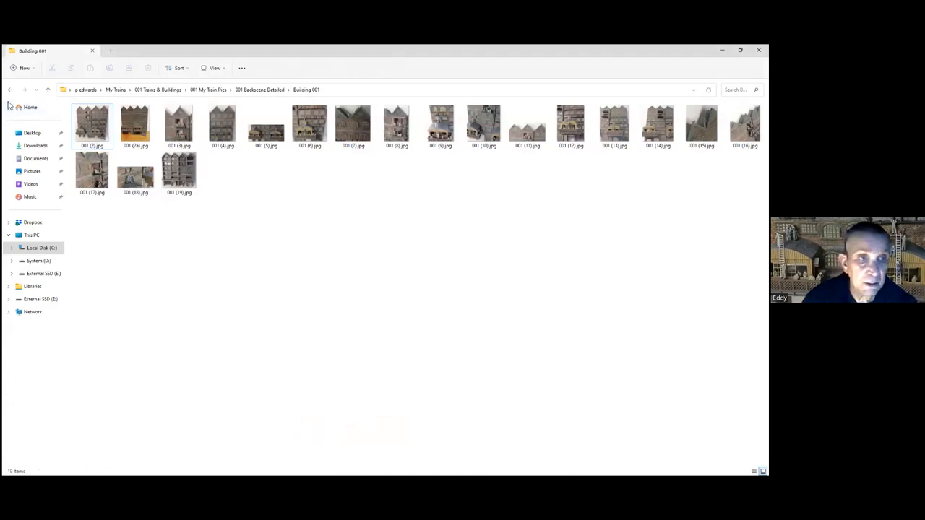
left_click(48, 89)
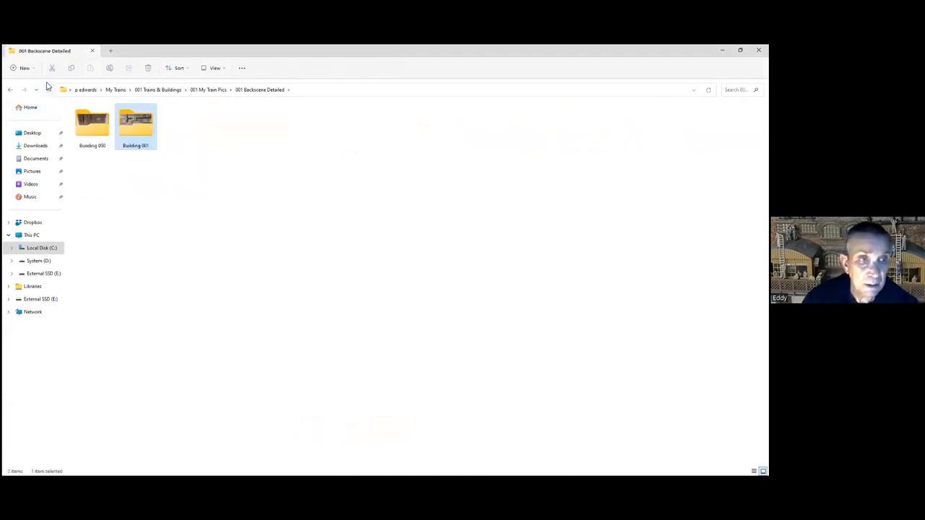
left_click(48, 90)
left_click(462, 360)
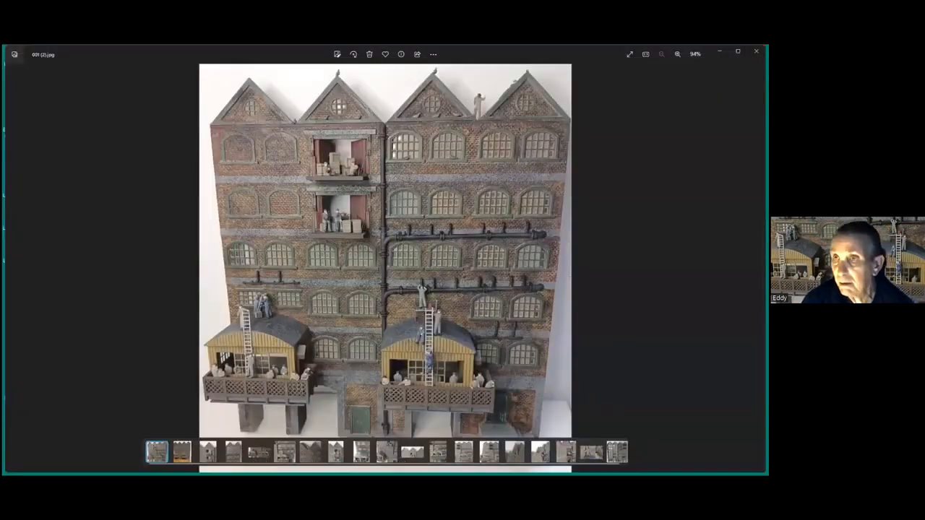
Open the black-and-white dockside warehouse photo 55.jpg from the Zoom shortcut folder on the desktop and examine it more closely
left_click(720, 51)
double_click(715, 254)
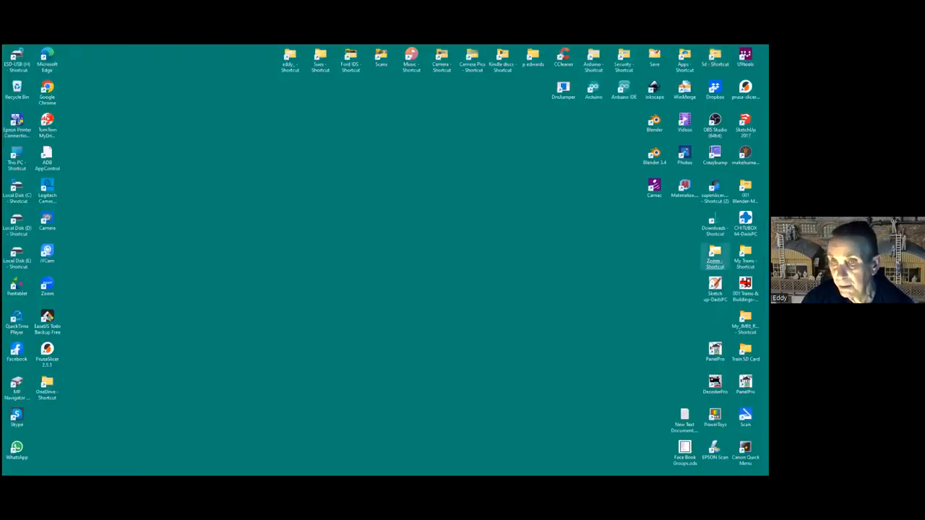
double_click(92, 195)
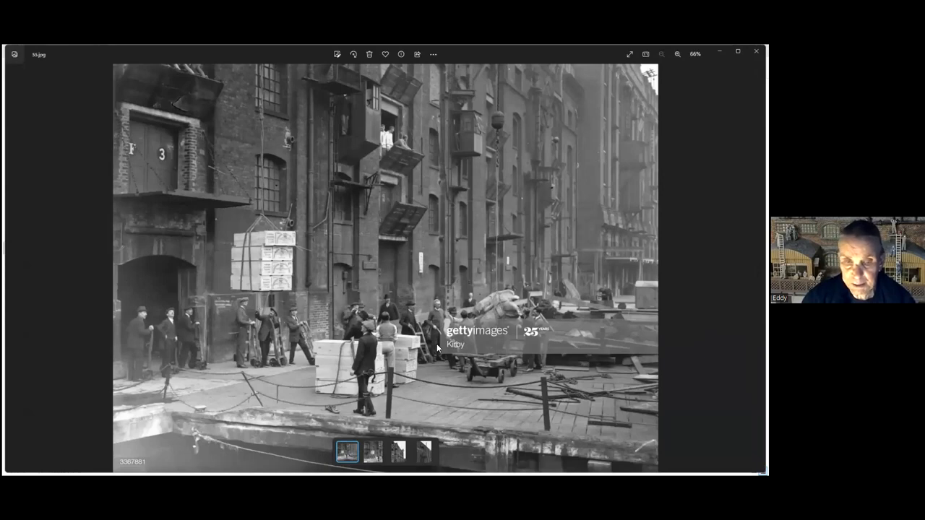
scroll(345, 196, "up", 1)
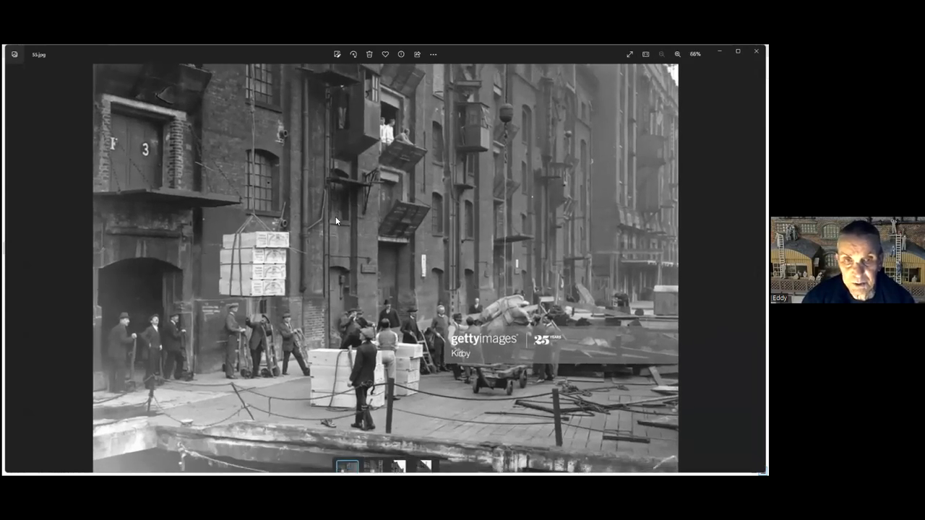
Examine the hoists and loading platforms in 55.jpg, and view the next photo, the closer crop of the suspended crates, enlarged
scroll(335, 221, "down", 1)
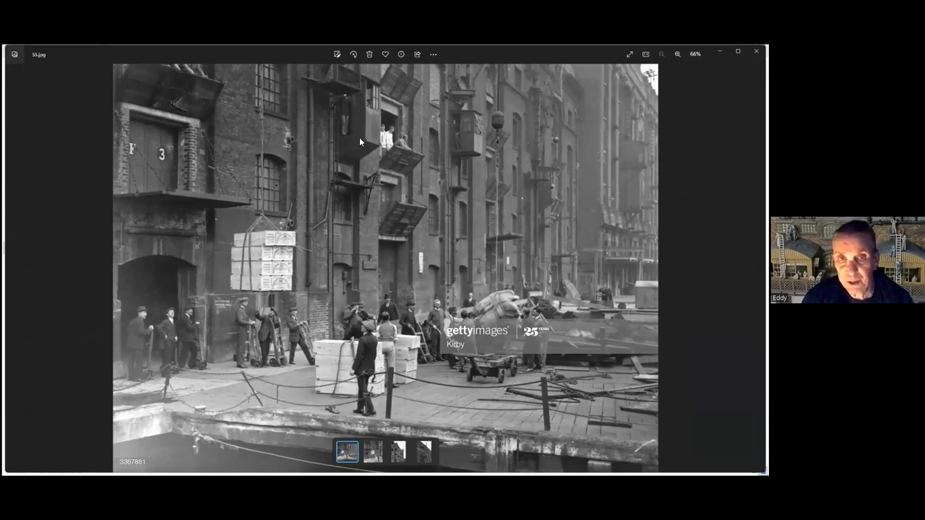
scroll(363, 127, "up", 3)
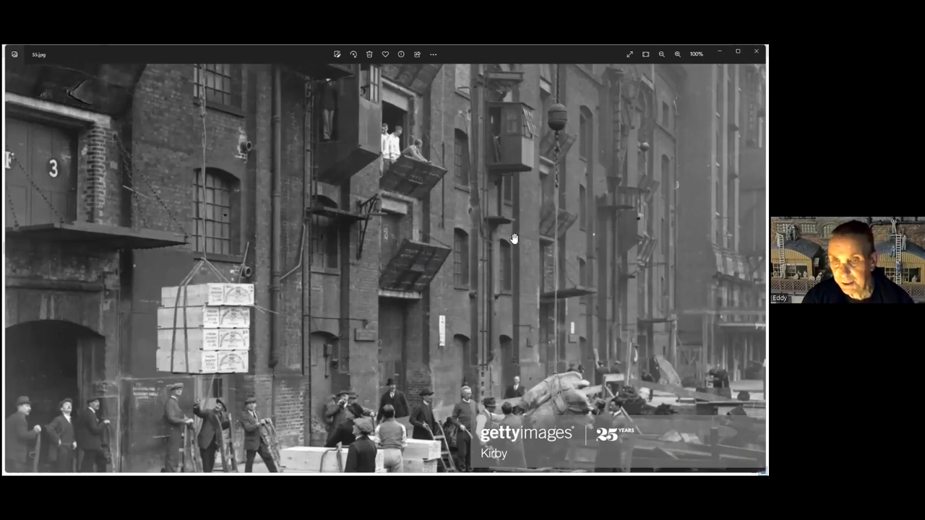
scroll(509, 240, "down", 4)
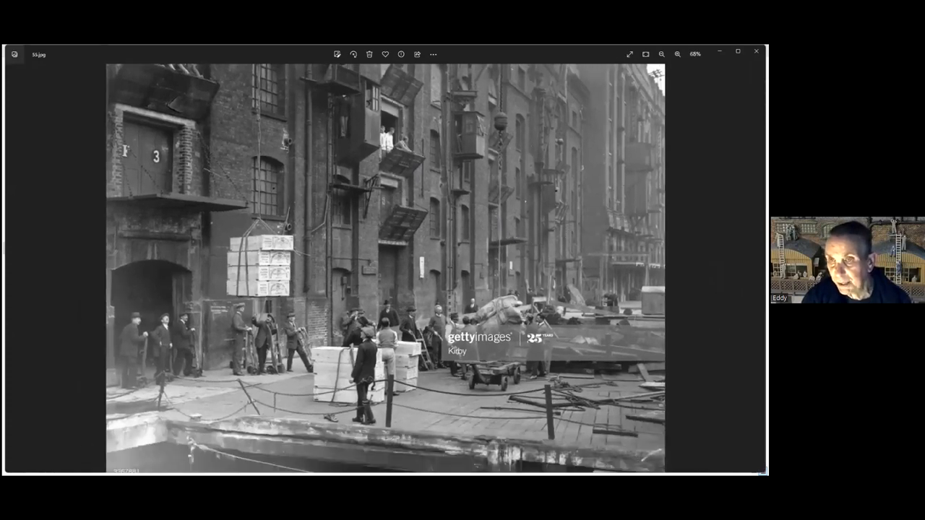
left_click(757, 269)
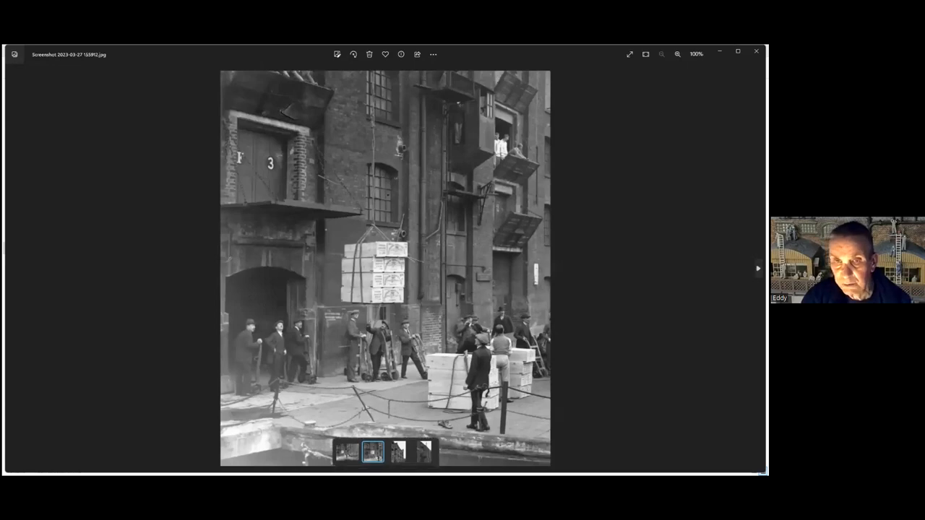
scroll(379, 296, "up", 5)
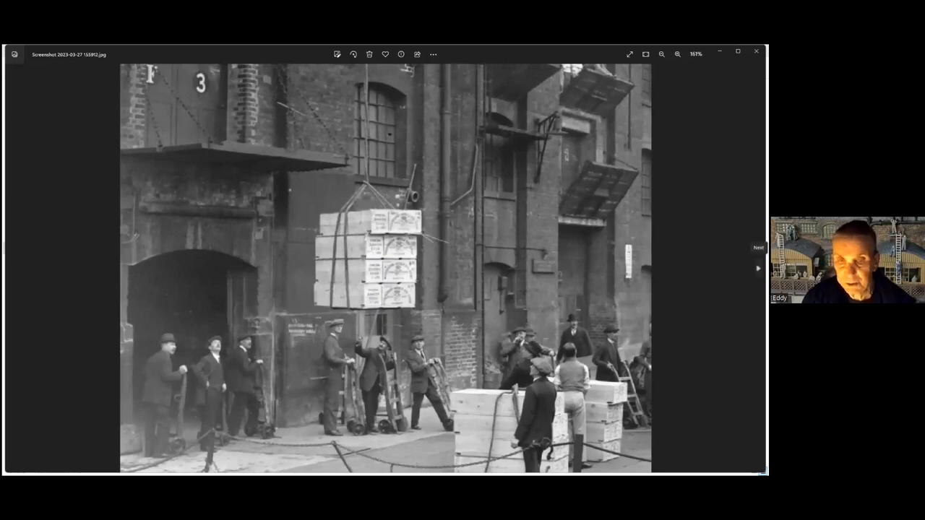
Open the next photo, Screenshot 2023-03-27 161013.jpg, and examine the wharf building's loading platforms up close
left_click(758, 268)
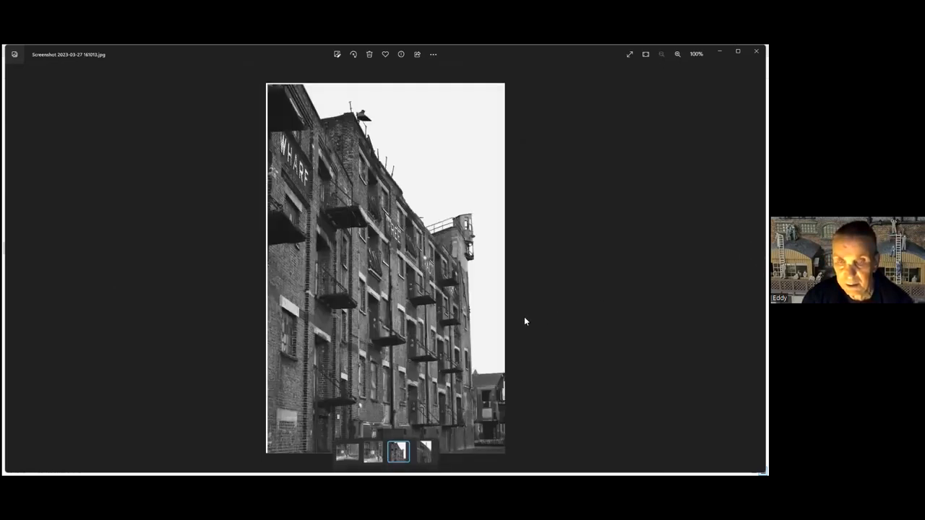
scroll(489, 309, "up", 3)
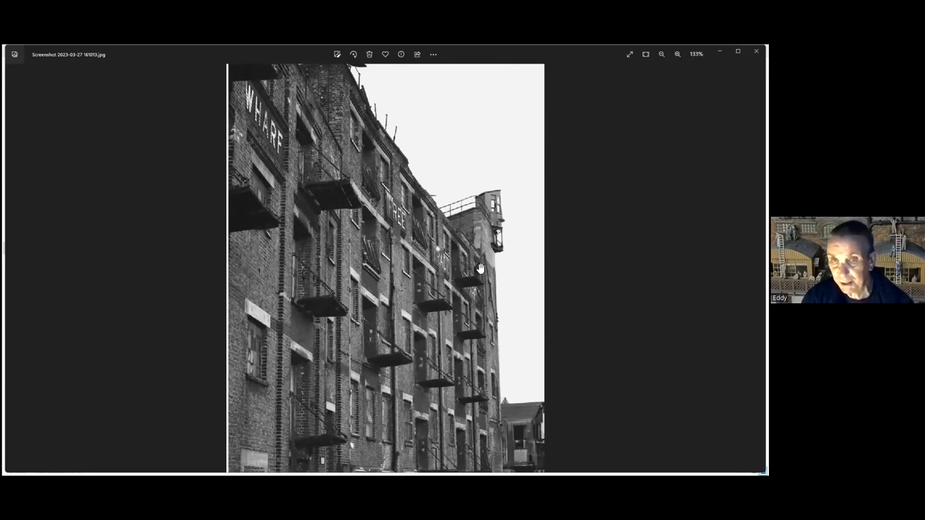
scroll(494, 284, "down", 1)
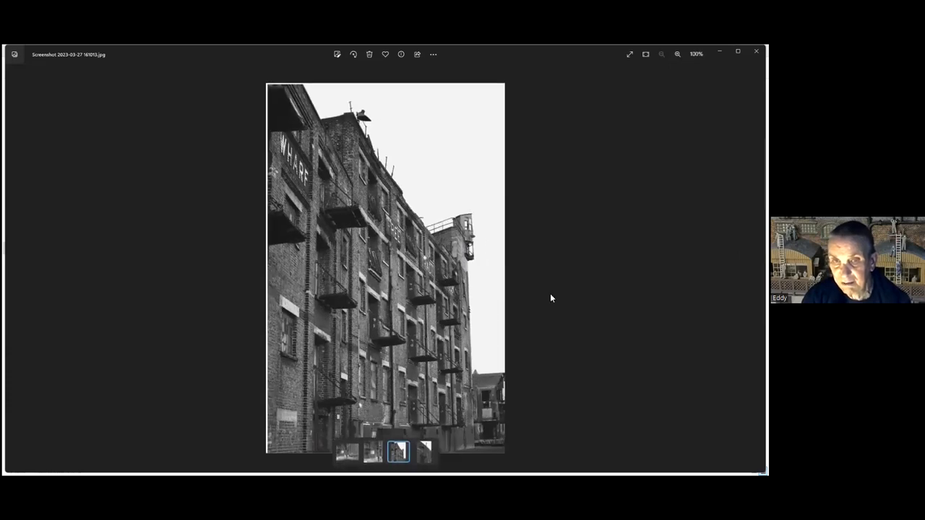
Open the wall-mounted crane photo, Screenshot 2023-03-27 161052.jpg, examine the crane cabin up close, and close the photo
left_click(756, 266)
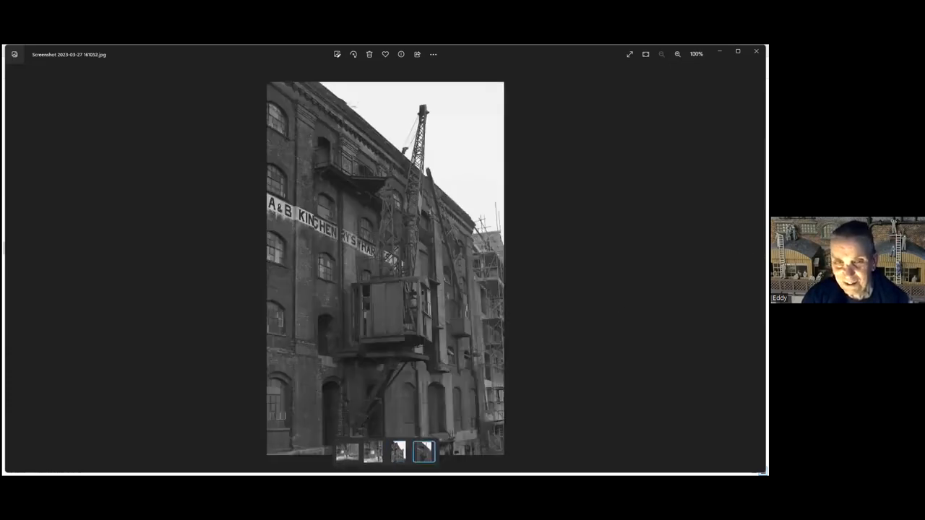
scroll(410, 331, "up", 1)
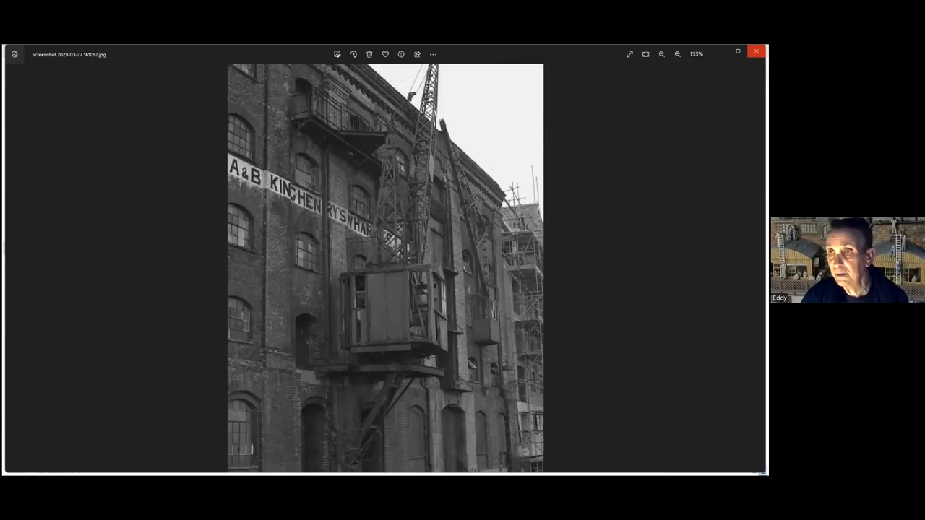
left_click(756, 52)
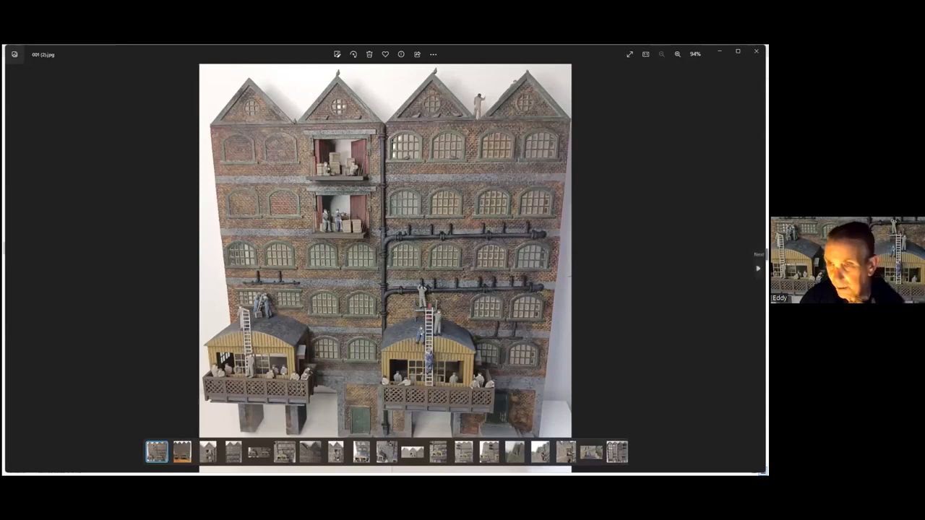
Browse forward through the warehouse model photos from 001 (2).jpg to 001 (4).jpg
left_click(757, 268)
left_click(758, 268)
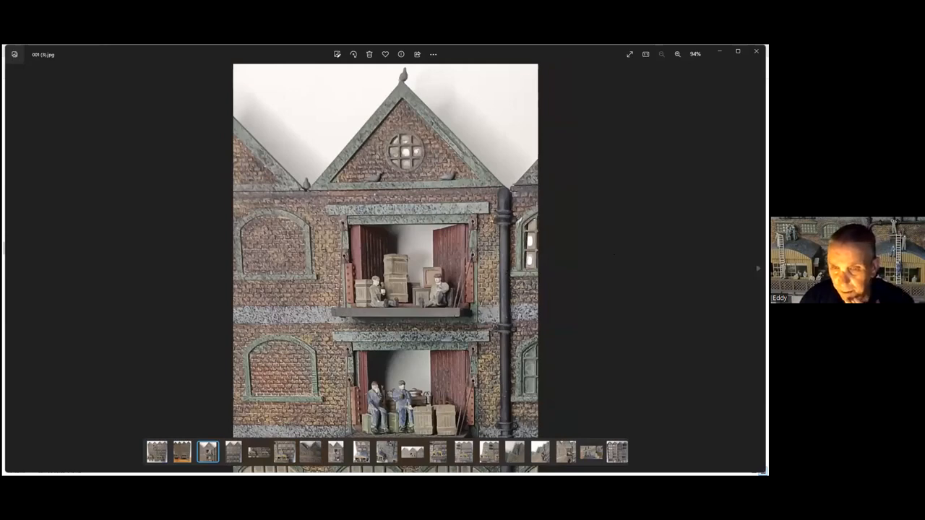
left_click(757, 268)
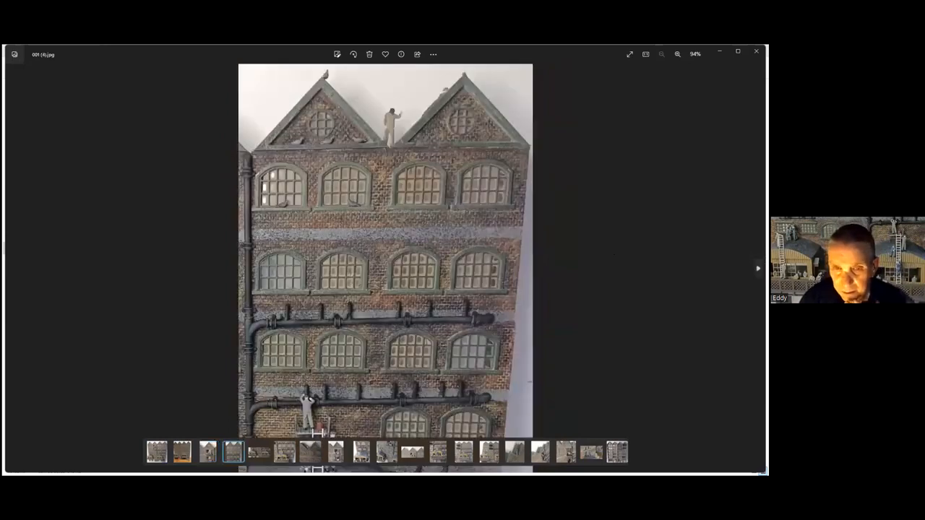
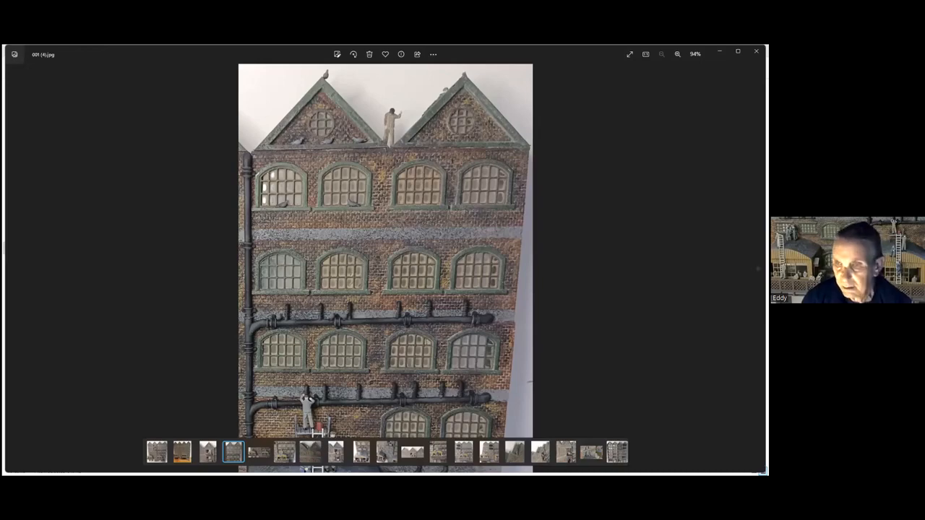
Examine the arched windows and drainpipes of the warehouse model in 001 (4).jpg up close
scroll(418, 329, "up", 5)
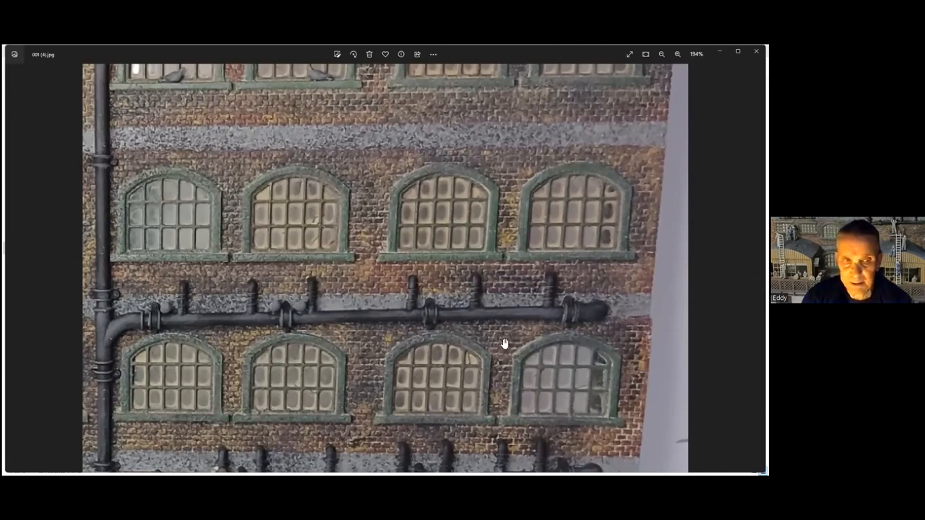
scroll(502, 340, "down", 3)
left_click_drag(447, 369, 447, 306)
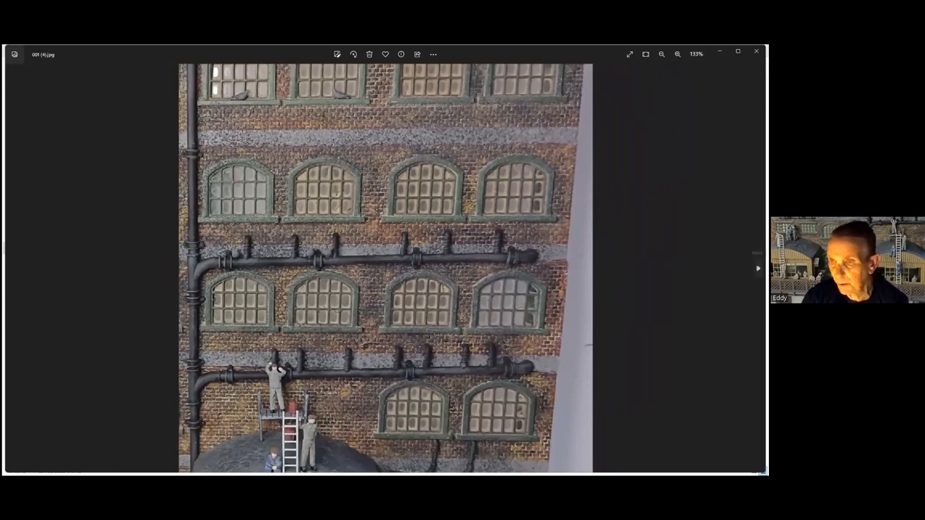
Browse forward from 001 (5).jpg to 001 (9).jpg and examine the small wall pipes above the curved roof up close
left_click(758, 268)
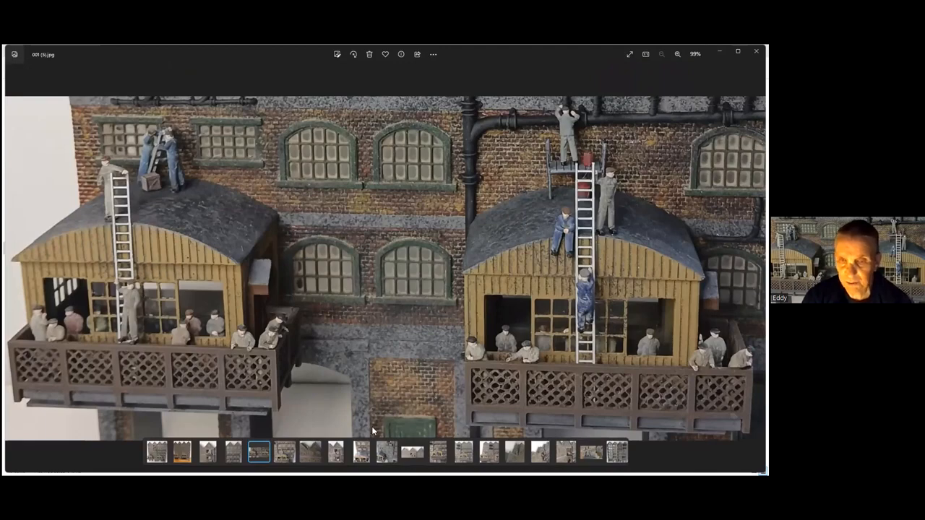
left_click(758, 269)
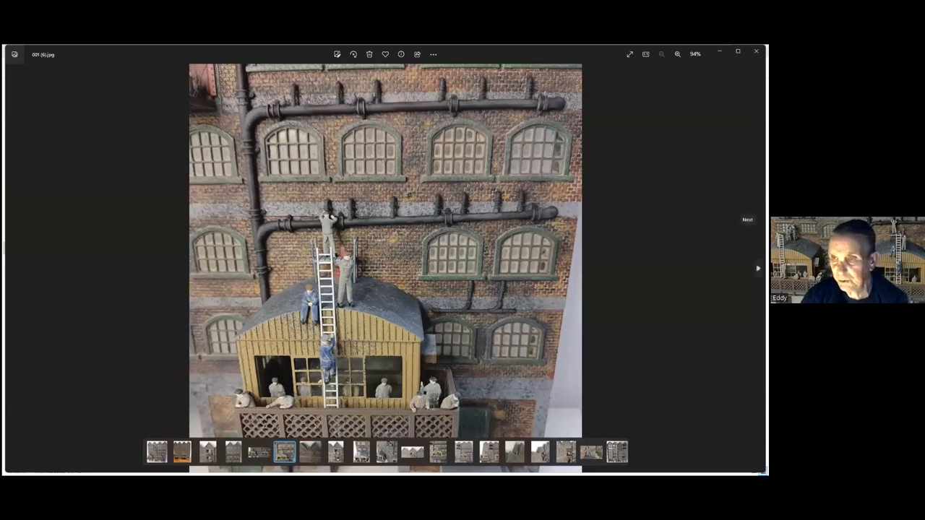
left_click(758, 268)
left_click(758, 268)
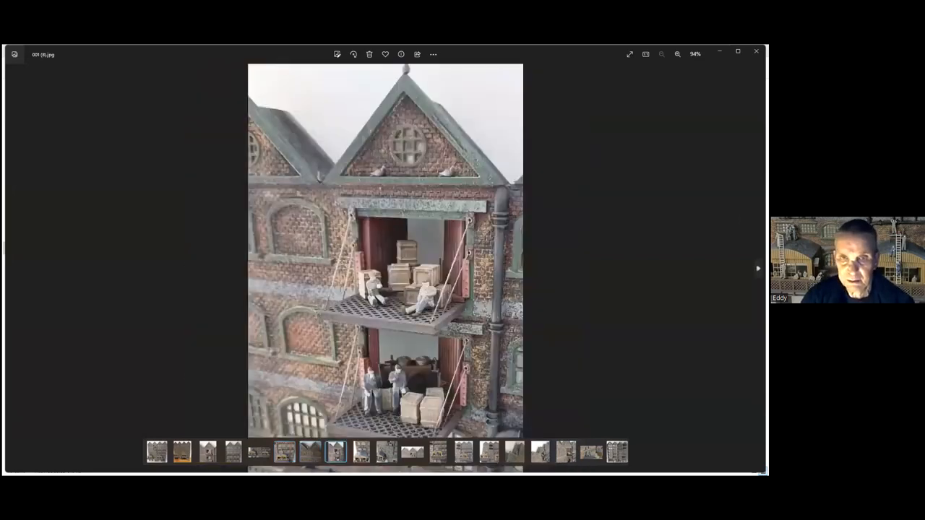
left_click(758, 268)
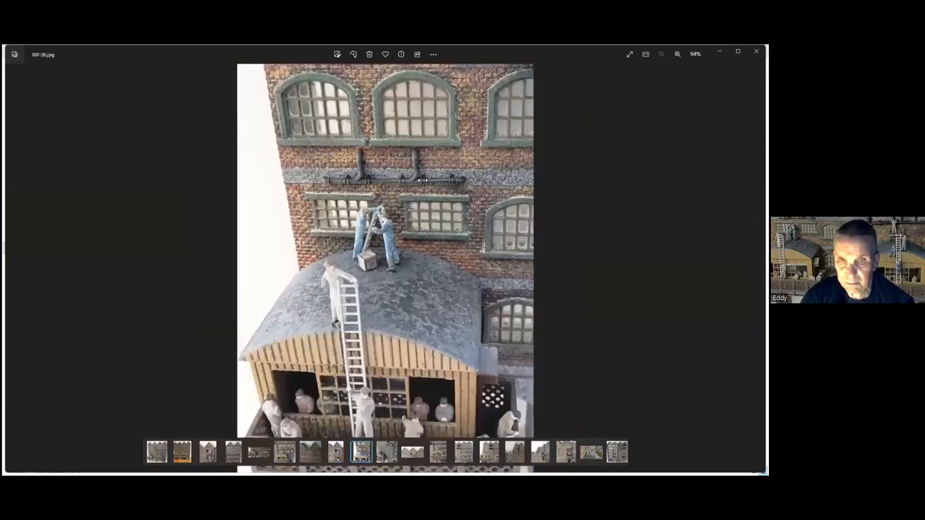
scroll(346, 158, "up", 3)
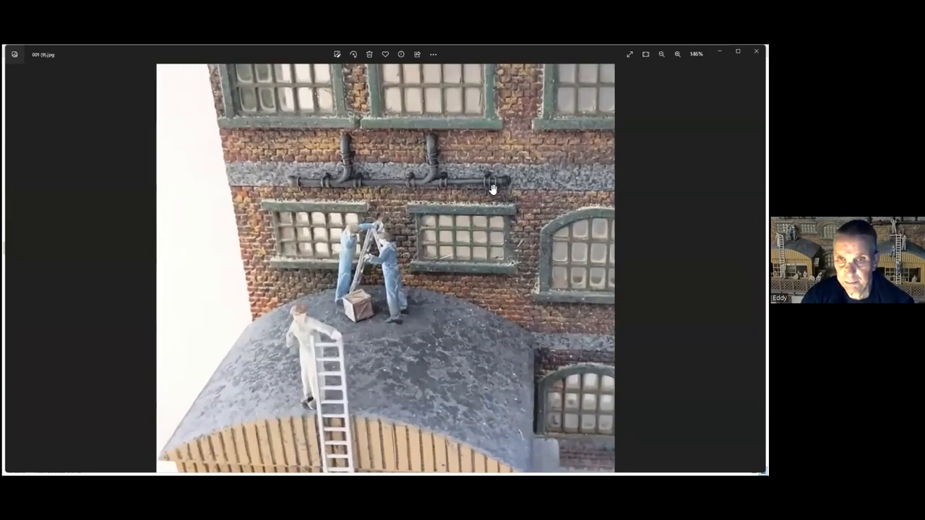
scroll(466, 192, "down", 3)
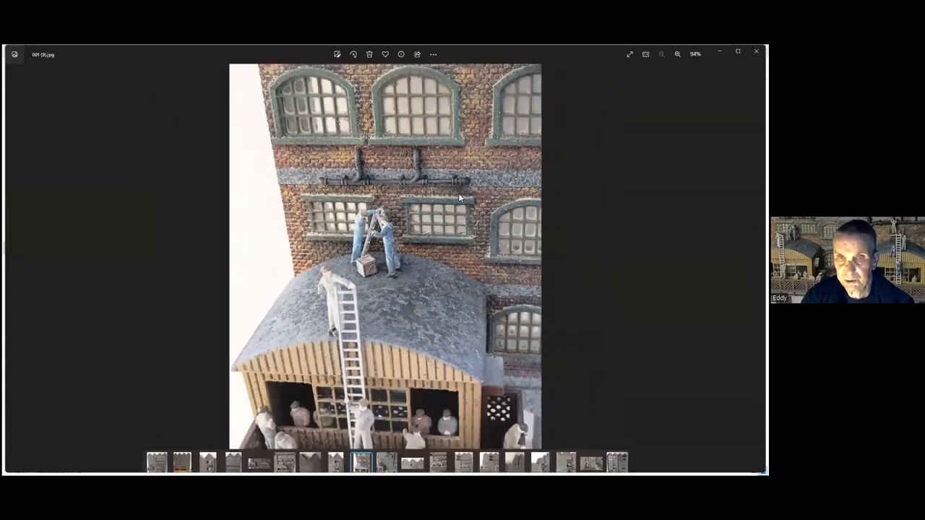
Browse forward through the warehouse model photos from 001 (10).jpg past 001 (13).jpg
left_click(758, 268)
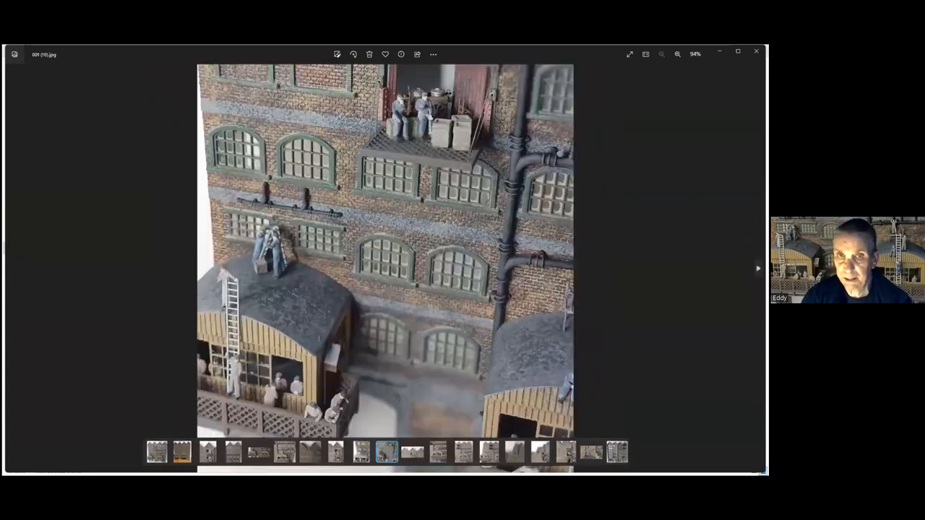
key("Right")
key("Right")
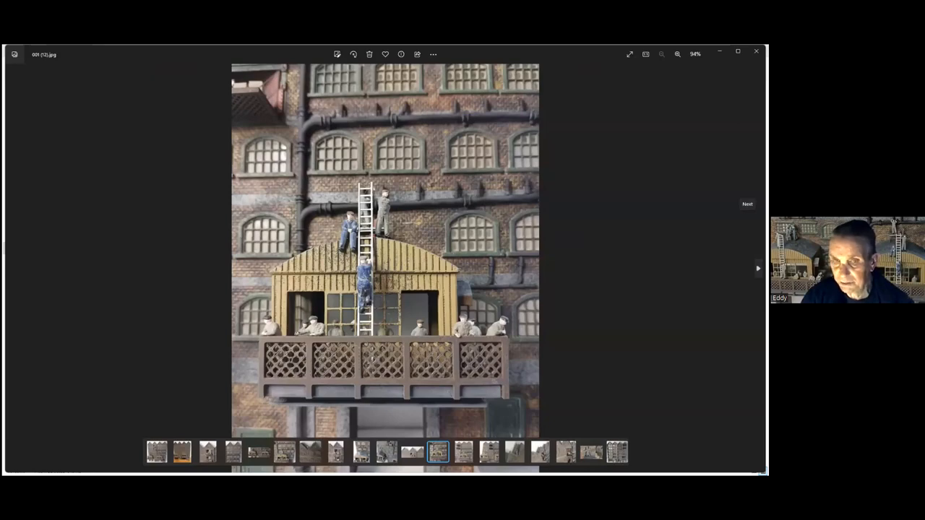
left_click(757, 268)
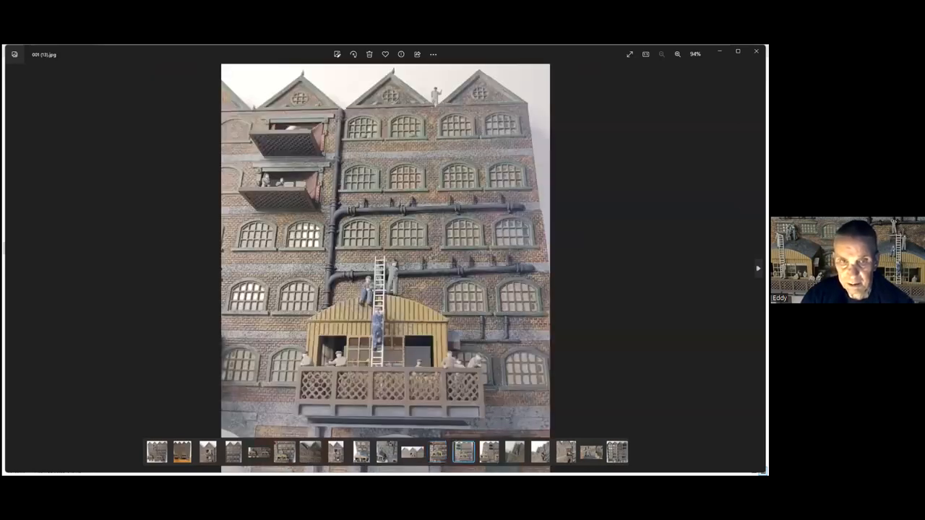
left_click(757, 268)
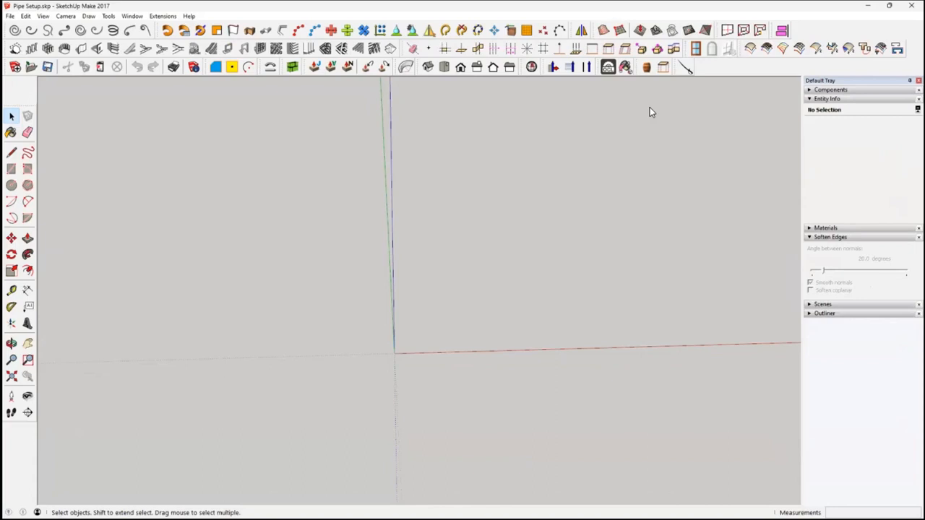
In SketchUp's Pipe Setup.skp, draw a flat circle with a 0.2 m radius centred on the origin
middle_click_drag(649, 112, 83, 203)
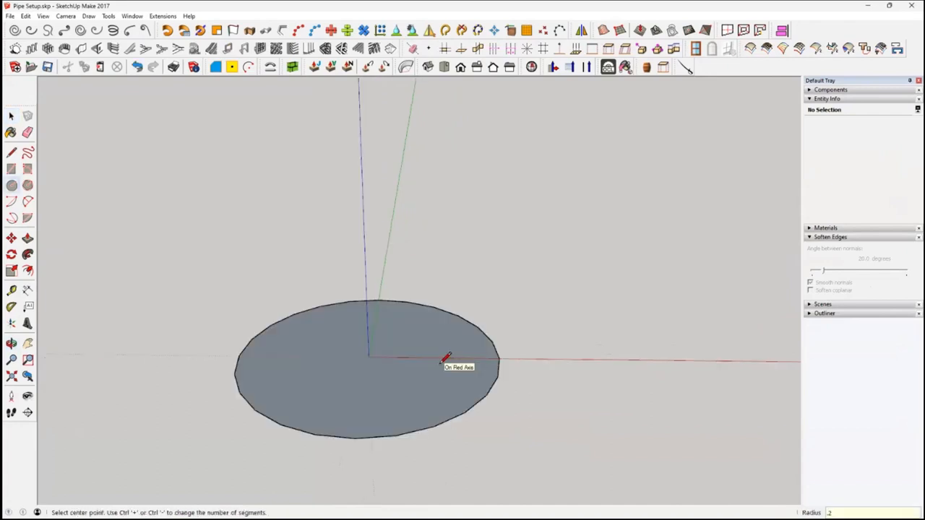
scroll(443, 383, "down", 3)
middle_click_drag(440, 407, 440, 413)
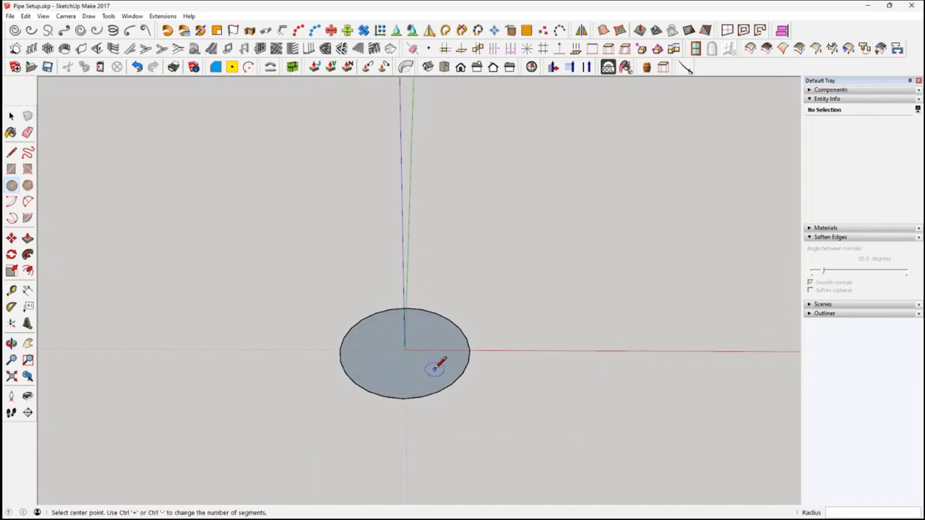
key("space")
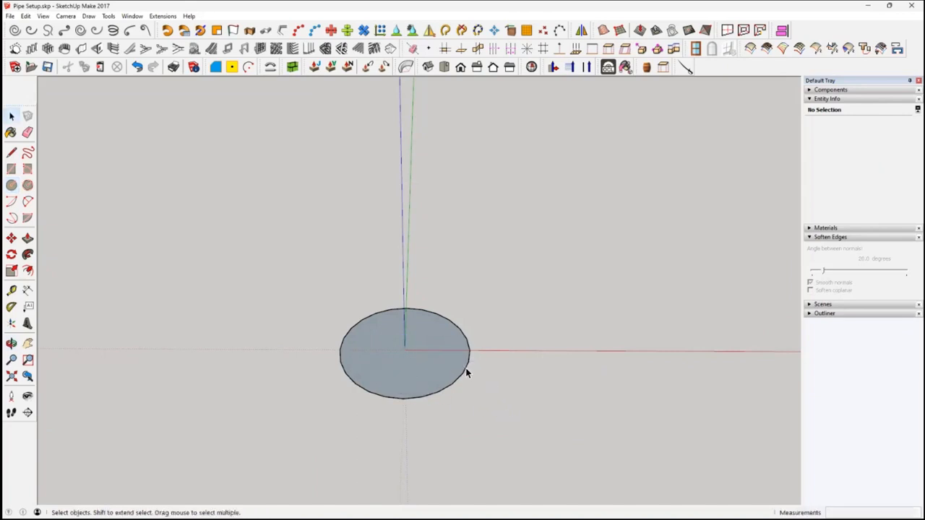
Set the number of segments of the circle at the origin to 40
left_click(466, 370)
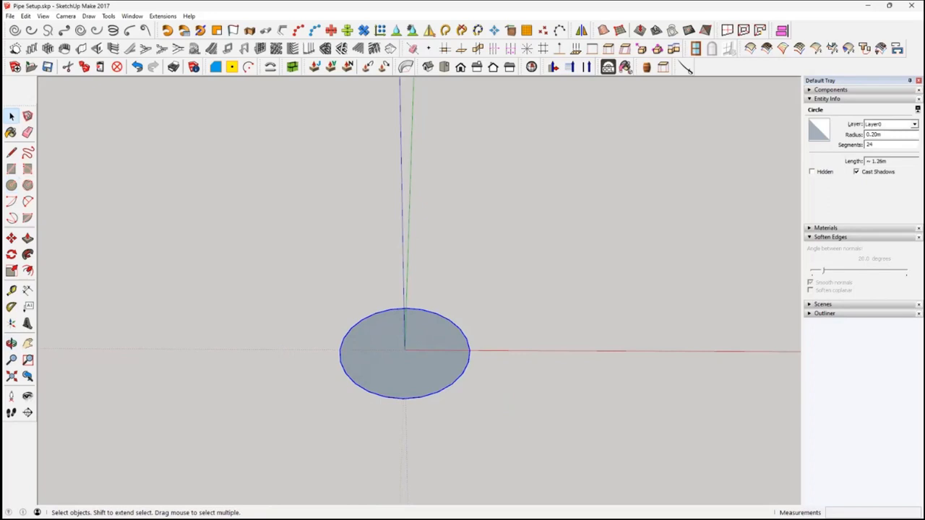
double_click(870, 144)
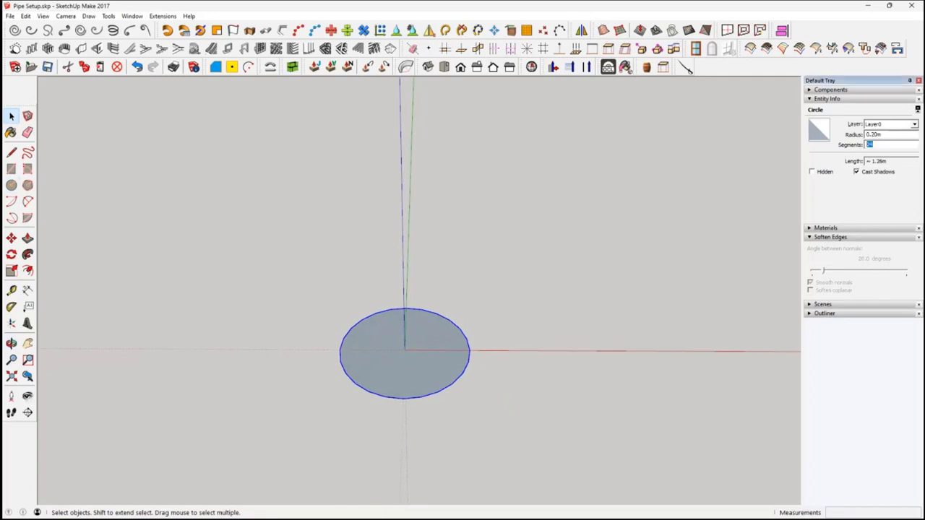
type("40")
key("Return")
middle_click_drag(471, 386, 465, 386)
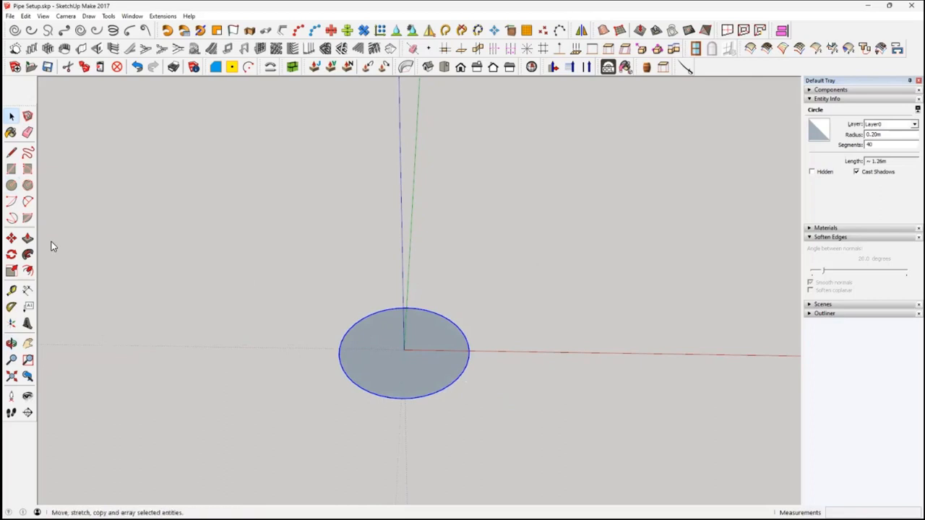
Offset the circle's edge outward by 0.05 m to create a concentric outer circle
left_click(29, 271)
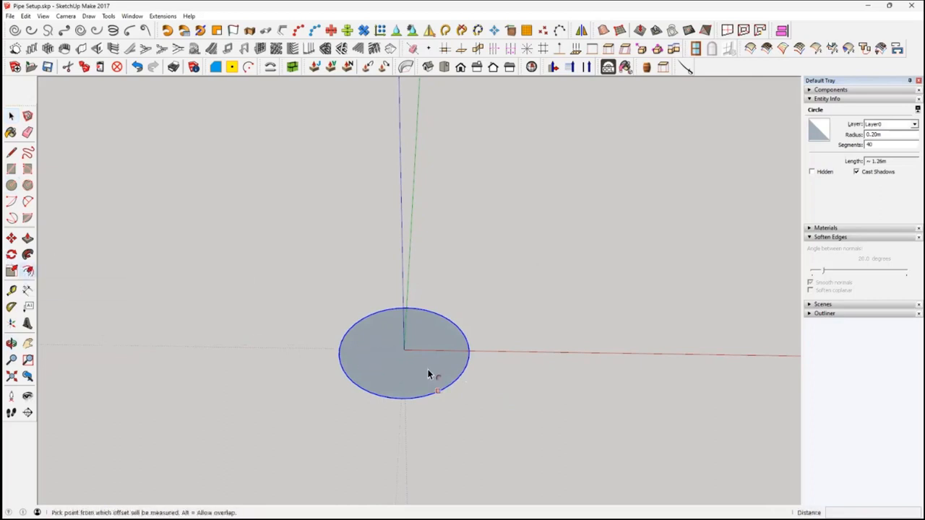
left_click(474, 366)
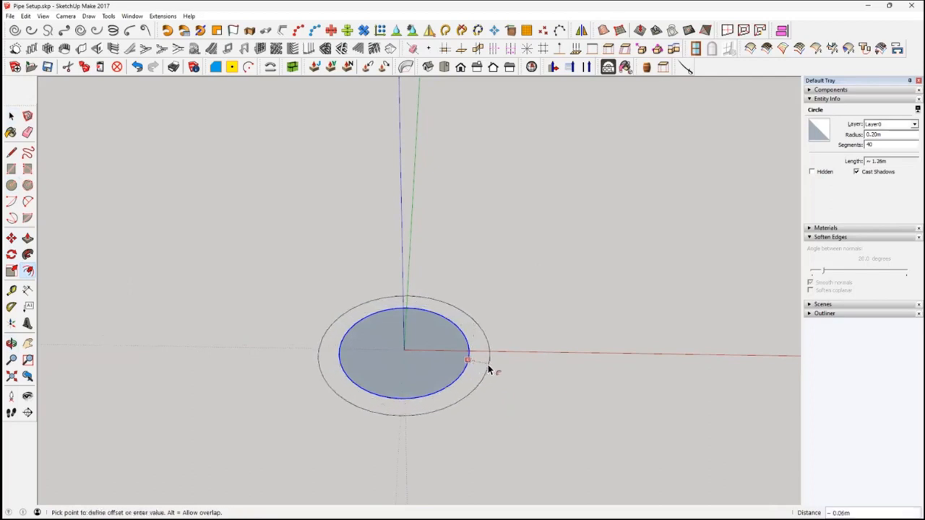
left_click(490, 370)
type(".05")
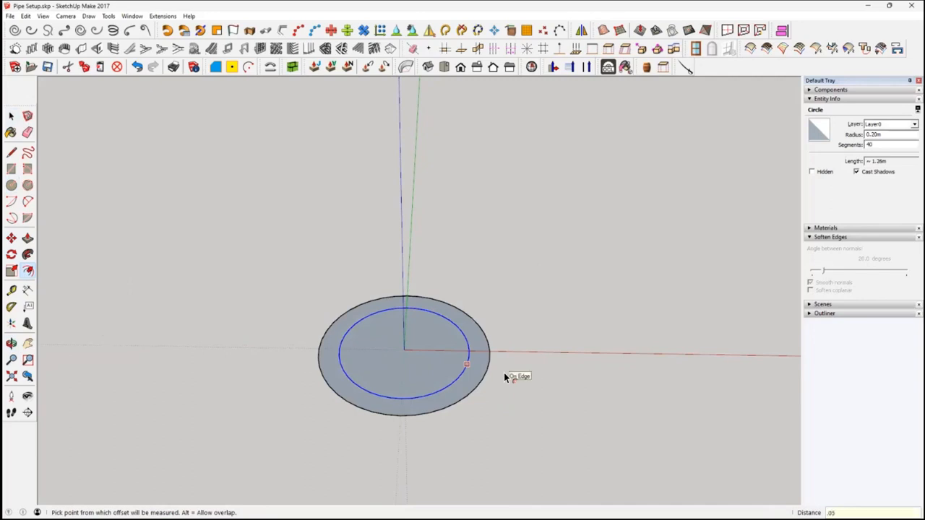
key("Return")
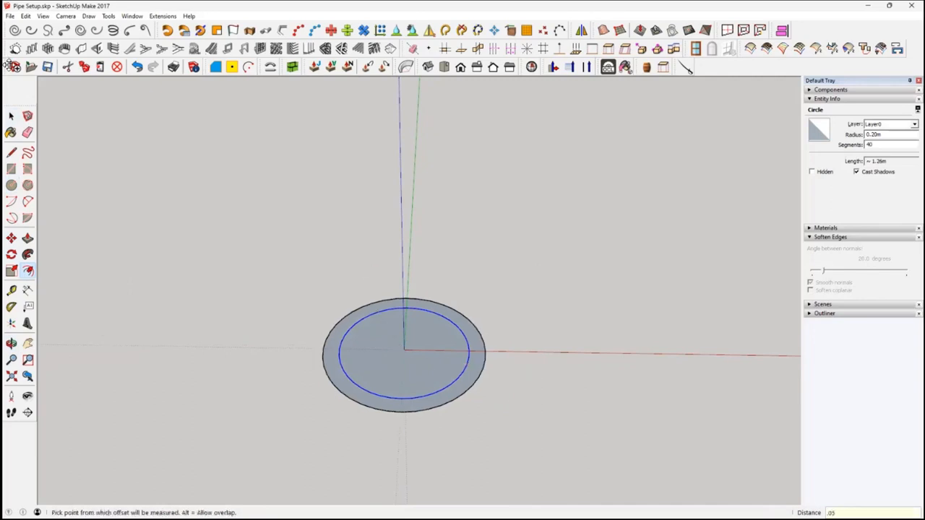
Copy both concentric circles from the origin about 0.97 m along the red axis in the negative direction
left_click(12, 115)
middle_click_drag(398, 346, 401, 231)
left_click_drag(278, 248, 529, 445)
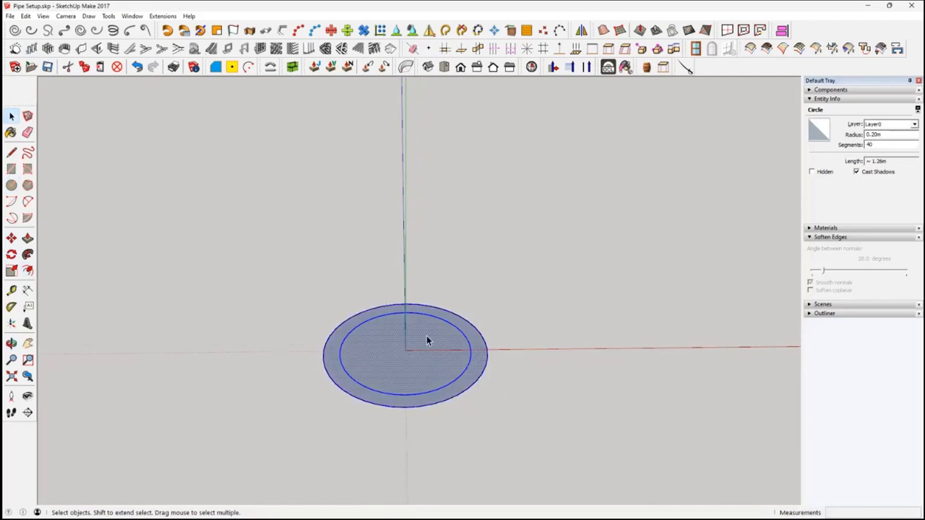
left_click(11, 238)
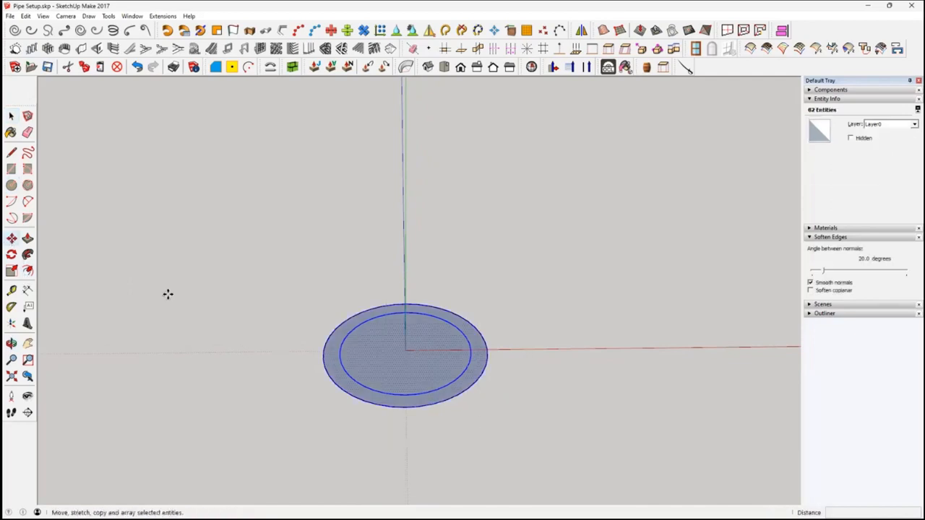
left_click(406, 353)
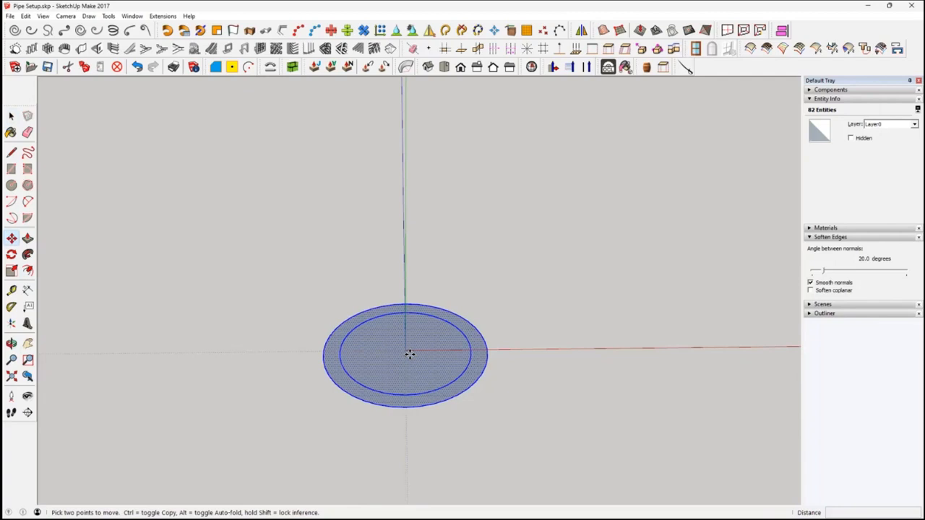
left_click(408, 354)
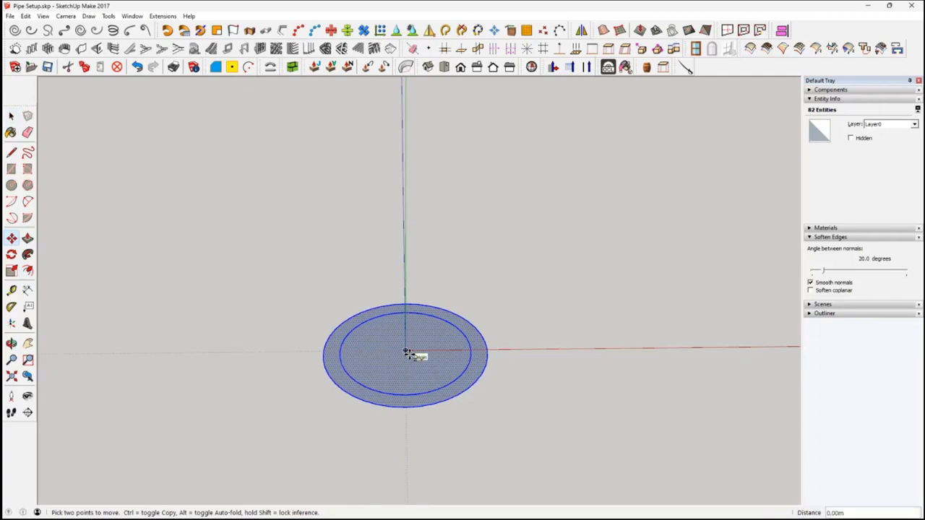
key("ctrl")
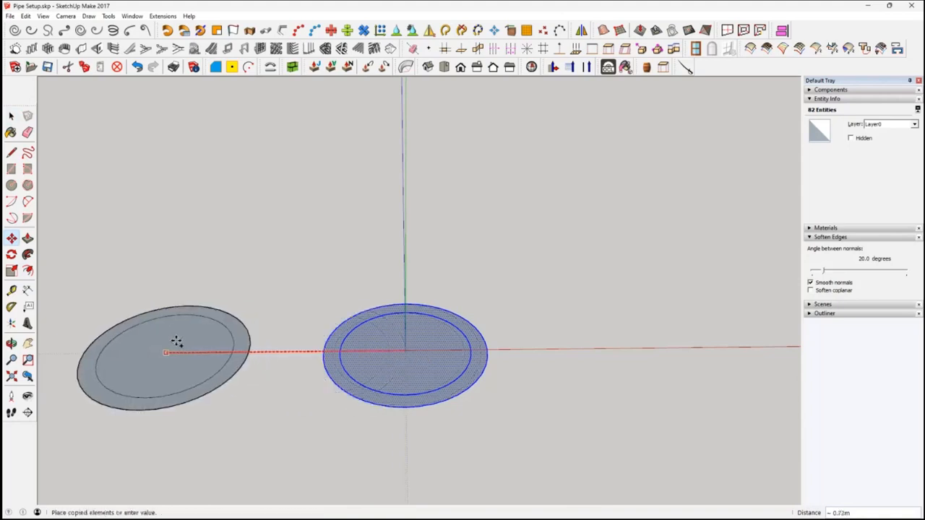
scroll(177, 340, "down", 3)
left_click(120, 337)
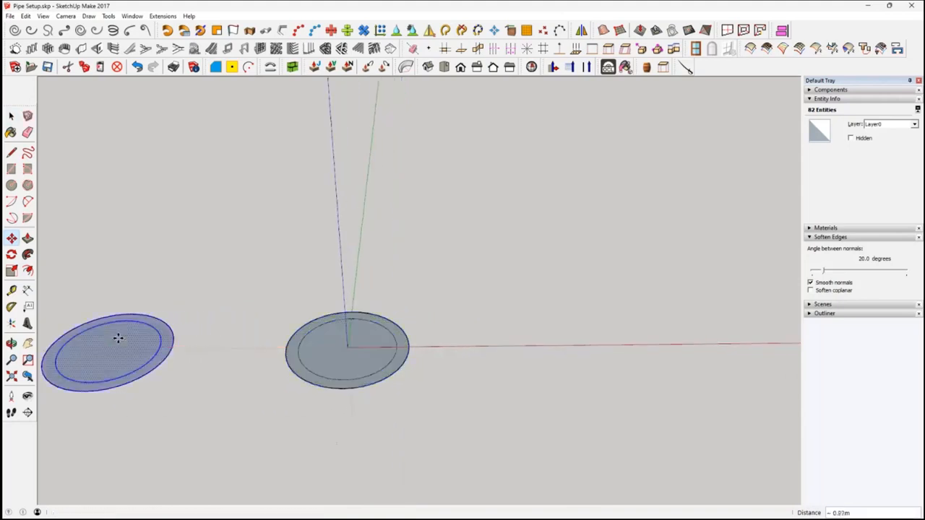
Reverse the faces of the original concentric circles at the origin
middle_click_drag(196, 355, 318, 359)
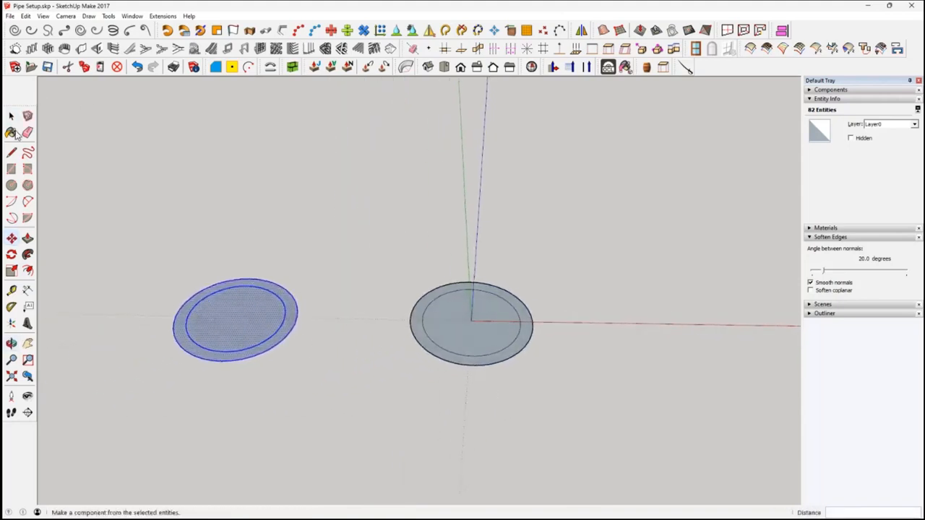
left_click(10, 117)
middle_click_drag(406, 356, 473, 336)
scroll(473, 326, "up", 3)
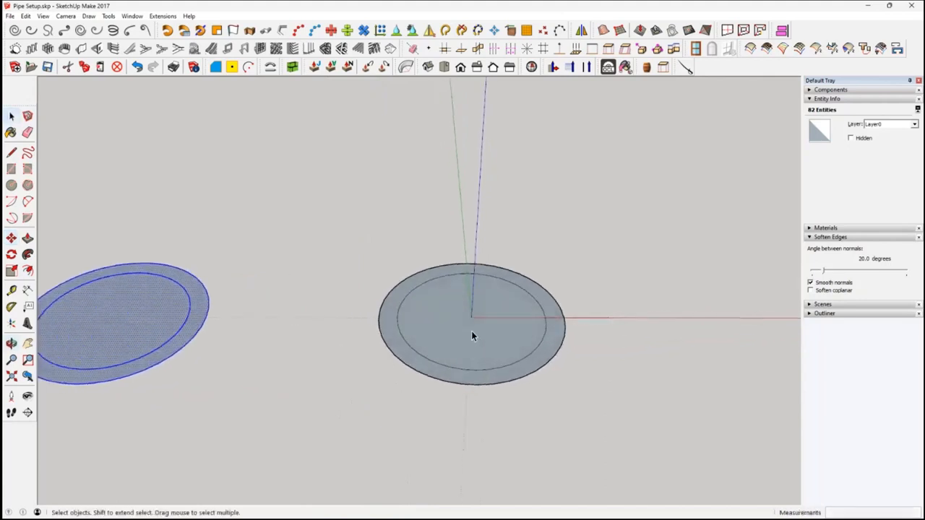
left_click_drag(346, 215, 604, 440)
right_click(497, 343)
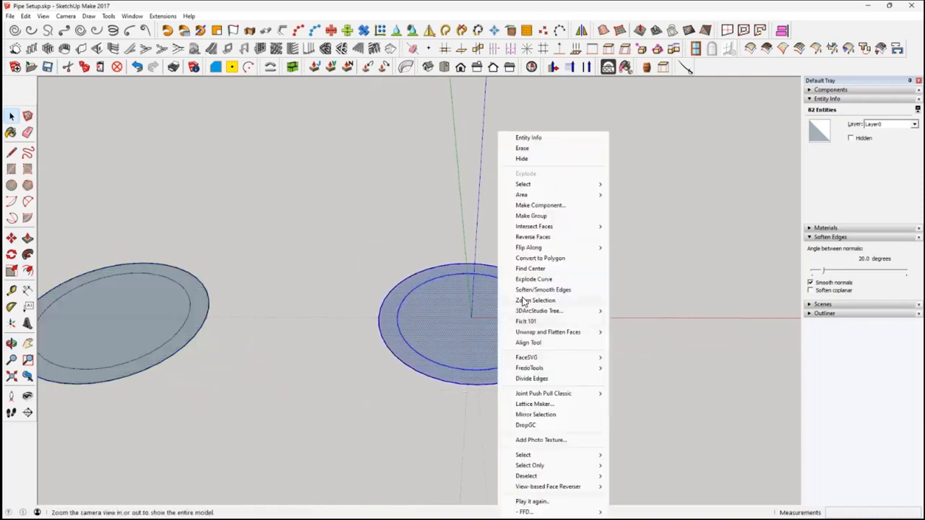
left_click(532, 239)
Reverse the faces of the copied concentric circles as well
middle_click_drag(108, 250, 332, 234, "shift")
left_click_drag(250, 223, 476, 397)
right_click(369, 305)
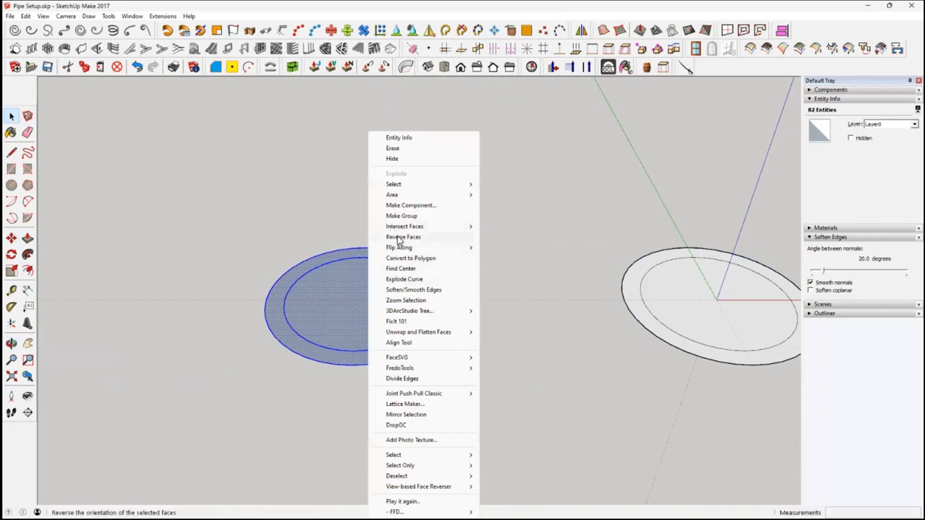
left_click(399, 240)
Delete the inner face of the concentric circles at the origin, leaving only the outer ring
middle_click_drag(584, 338, 555, 381)
left_click(511, 361)
key("Delete")
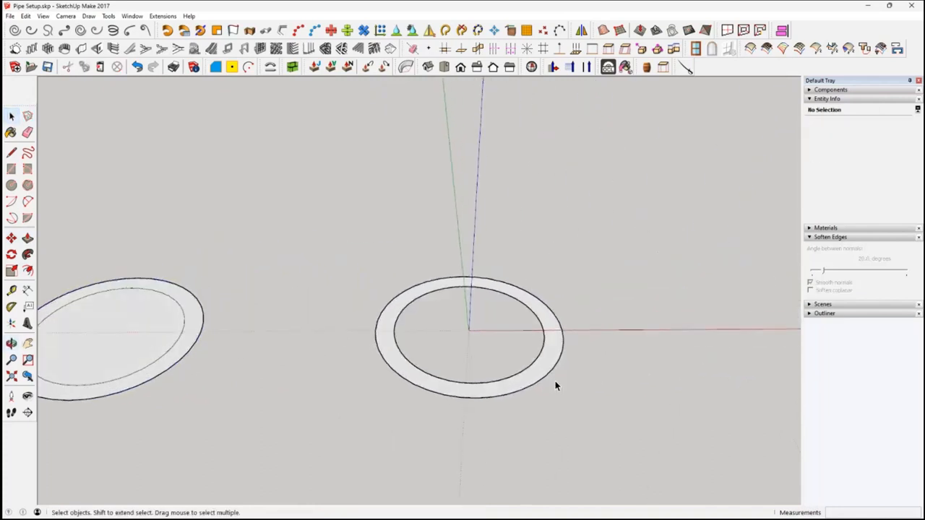
Place a guide point 0.5 m from the origin along the positive red axis with the Tape Measure tool
left_click(544, 367)
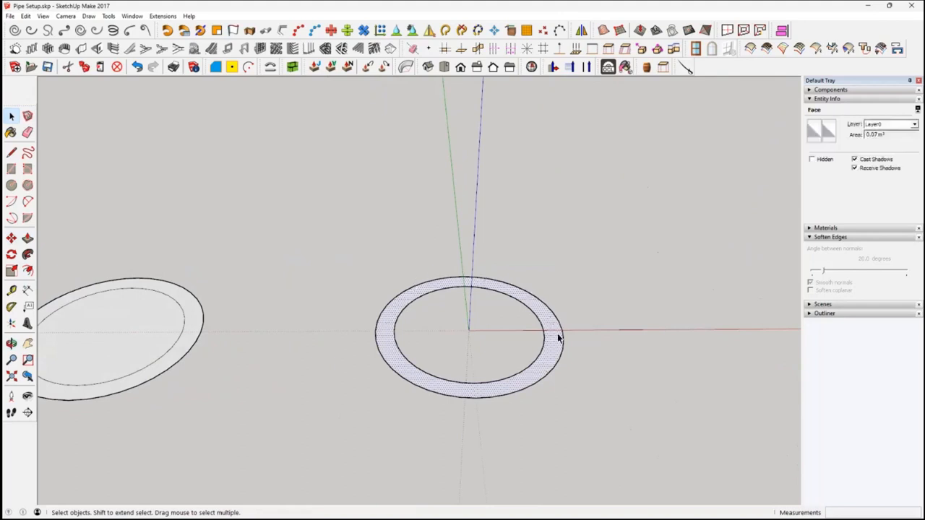
middle_click_drag(499, 359, 452, 307)
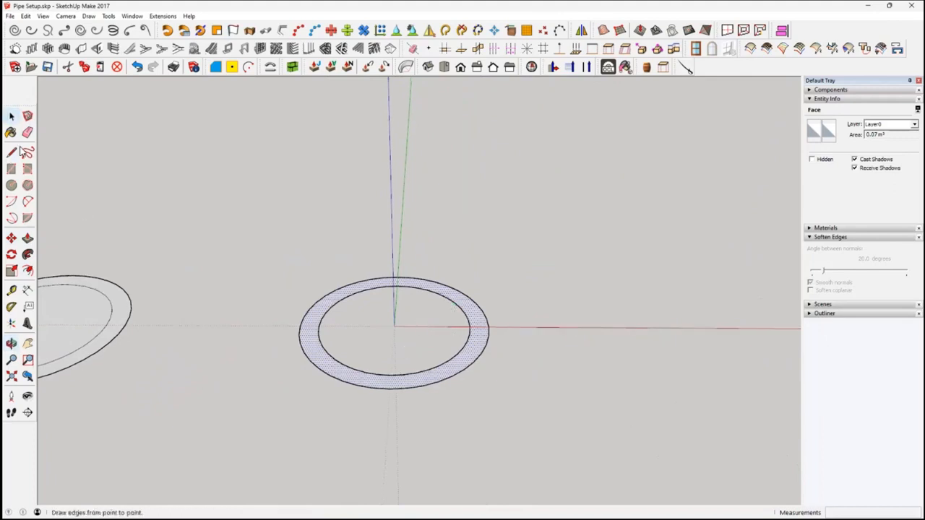
left_click(11, 291)
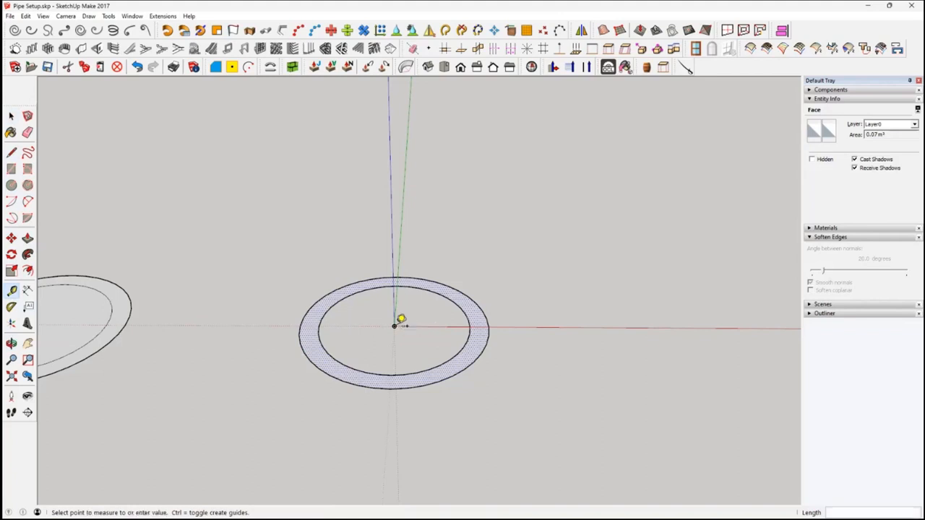
left_click(395, 325)
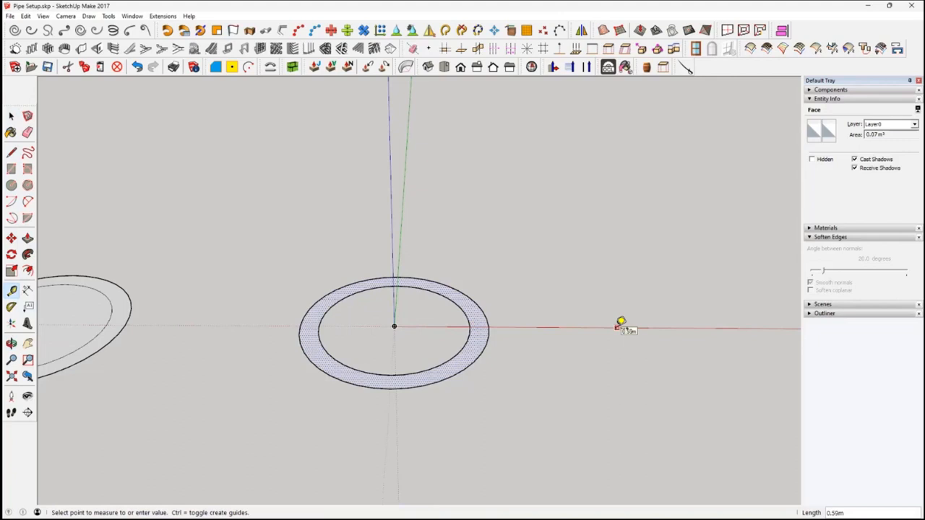
type(".5")
key("Return")
left_click(11, 115)
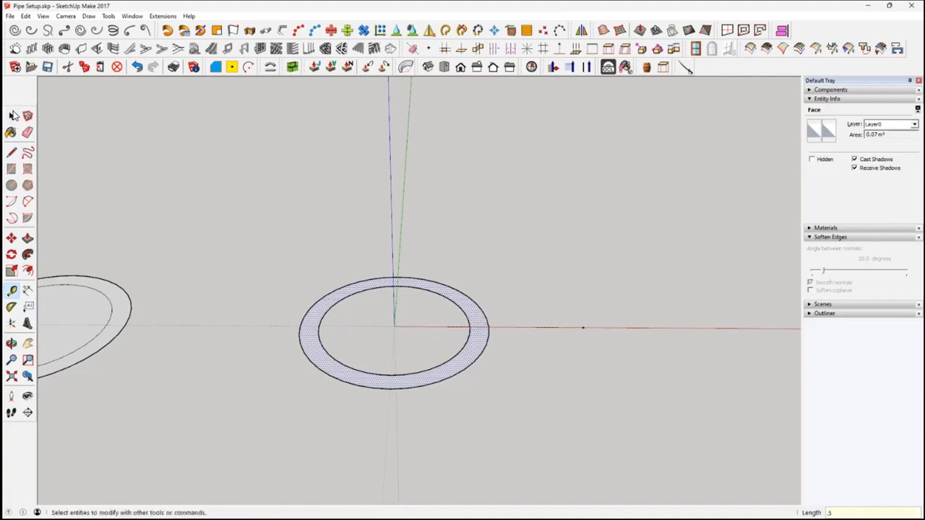
Draw a vertical 90-degree pie perpendicular to the green axis, centred on the guide point and starting at the origin
middle_click_drag(488, 356, 487, 371)
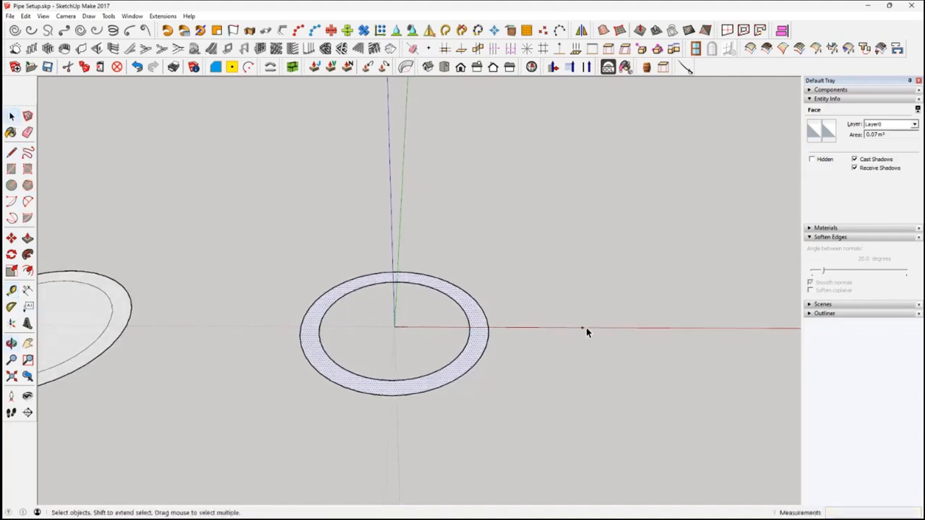
mouse_move(242, 310)
middle_mouse_down()
mouse_move(241, 322)
mouse_move(236, 310)
middle_mouse_up()
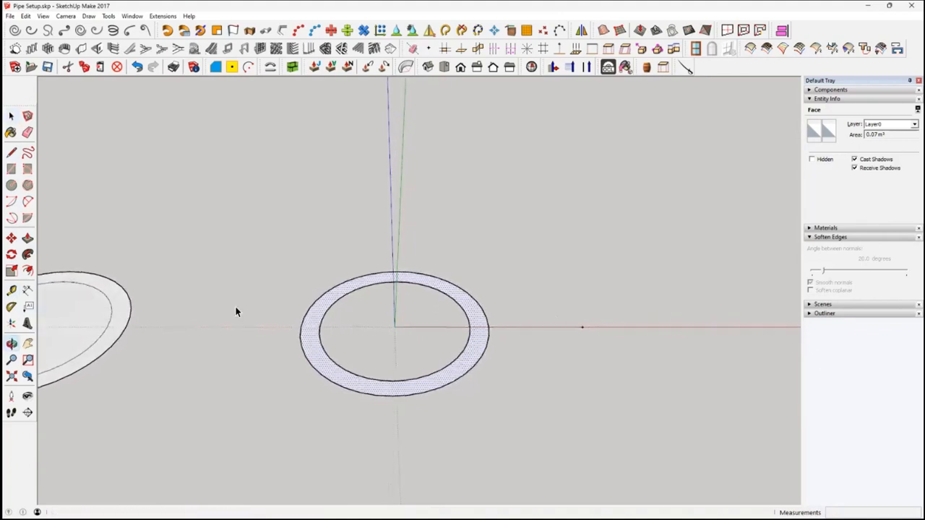
left_click(28, 219)
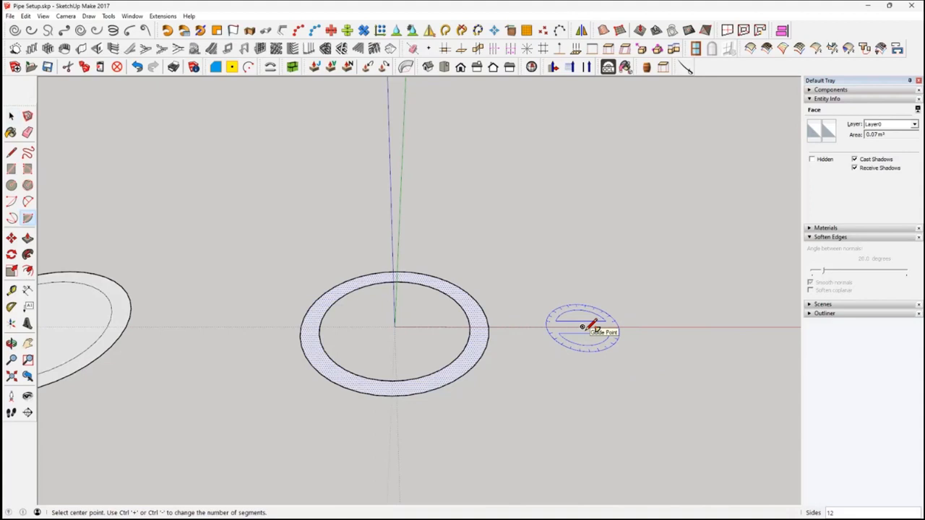
key("Left")
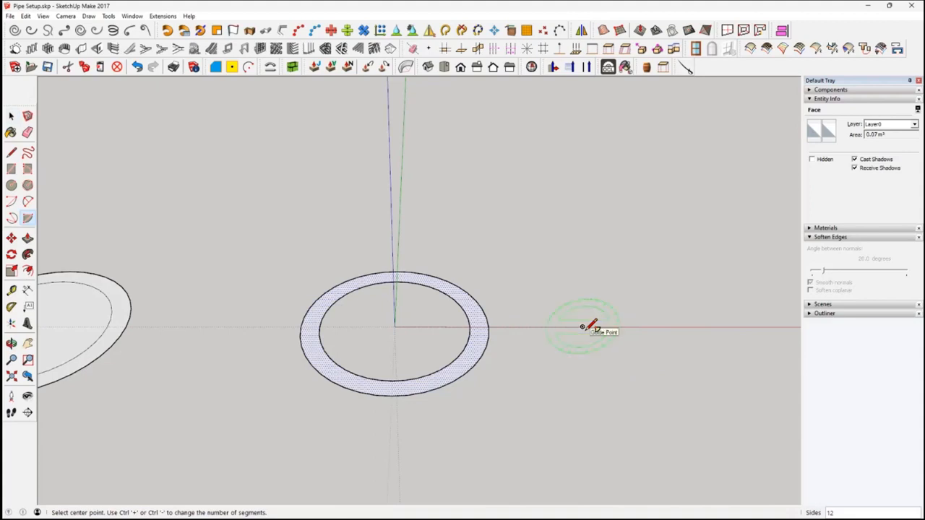
left_click(582, 327)
left_click(583, 326)
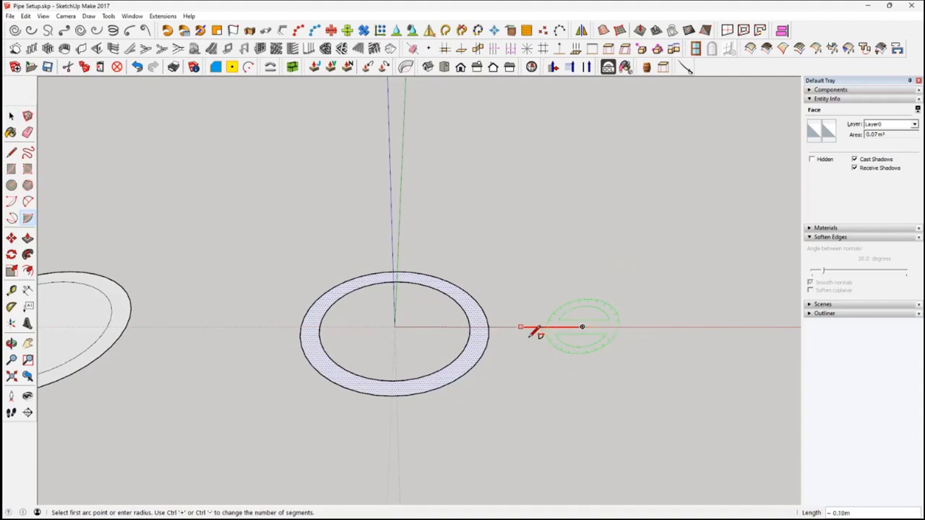
left_click(396, 327)
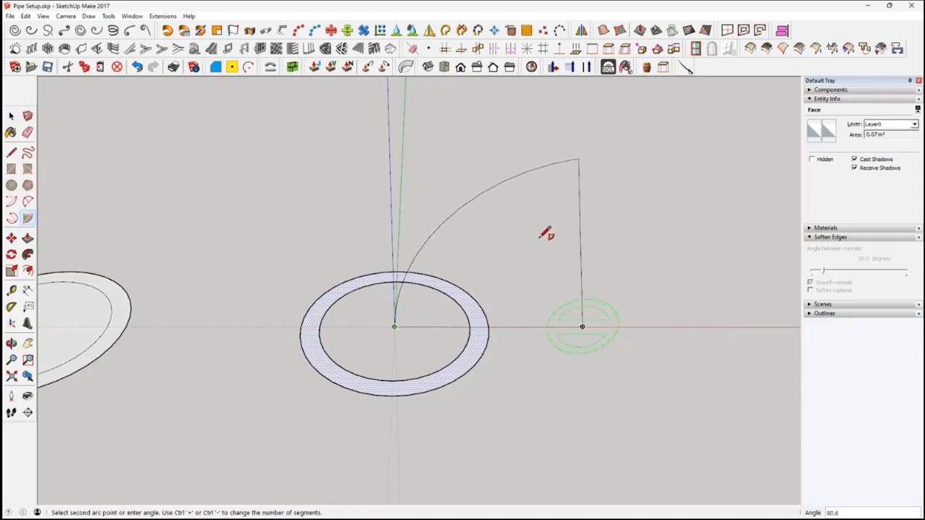
type("90")
key("Return")
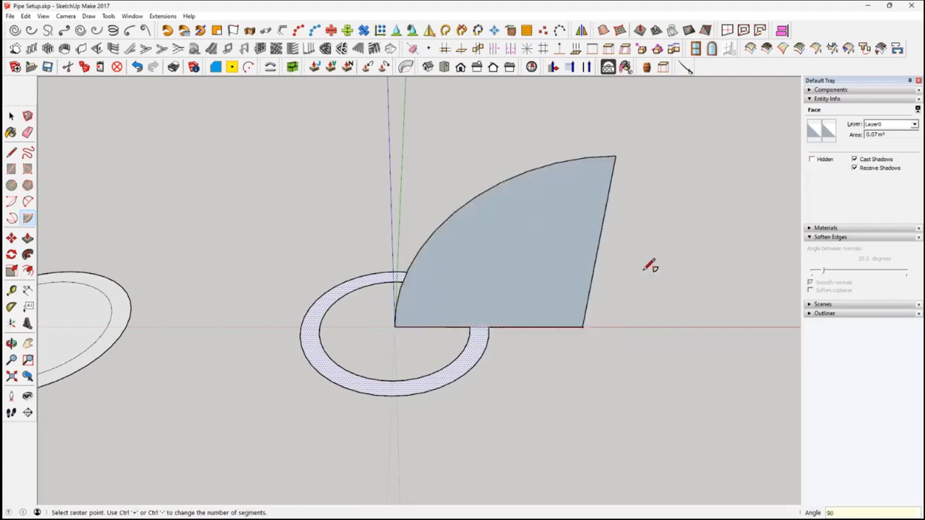
left_click(11, 115)
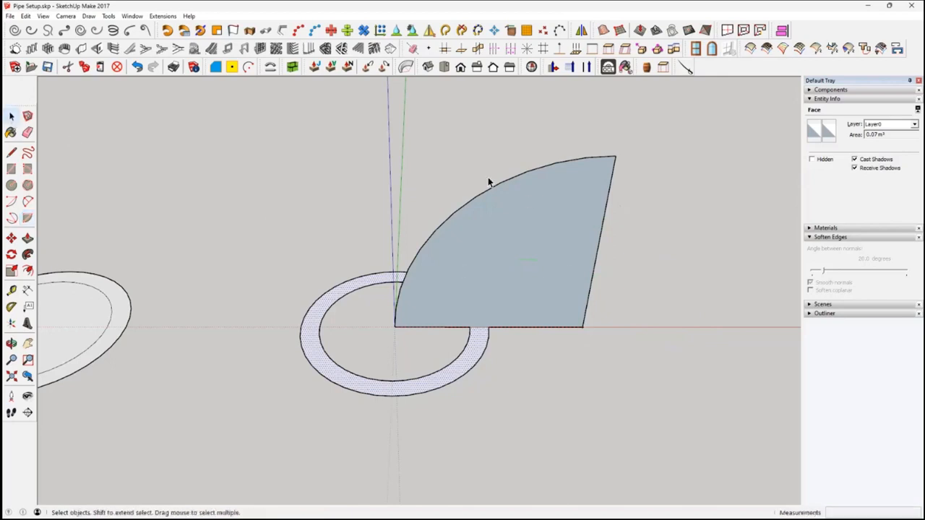
Delete the pie's straight edges, including the segment crossing the ring, so only the curved arc remains
scroll(557, 289, "up", 1)
scroll(560, 289, "up", 1)
middle_click_drag(565, 289, 563, 229)
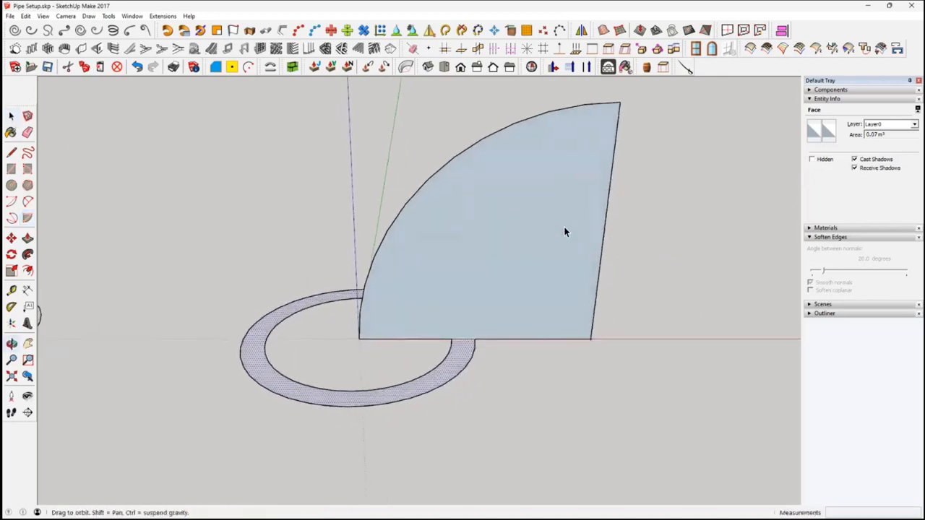
scroll(469, 338, "up", 2)
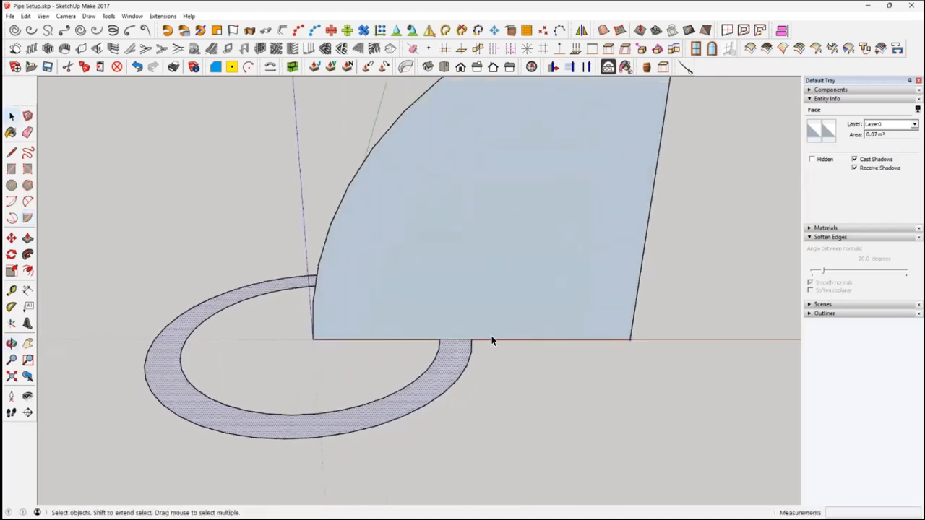
left_click(407, 340)
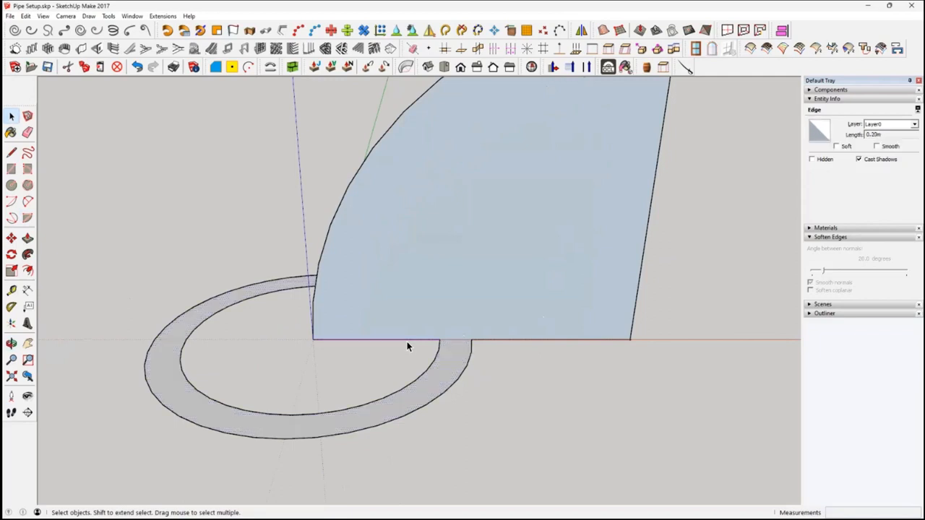
key("Delete")
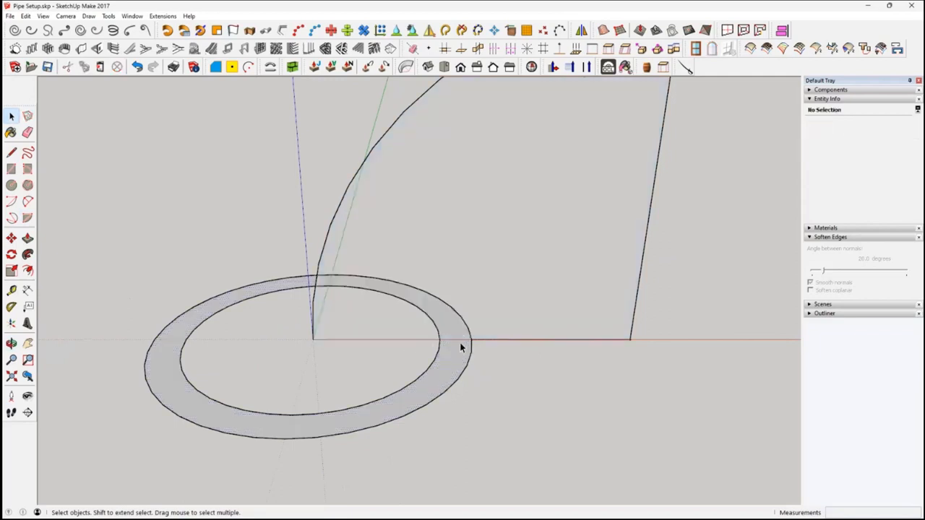
left_click(457, 341)
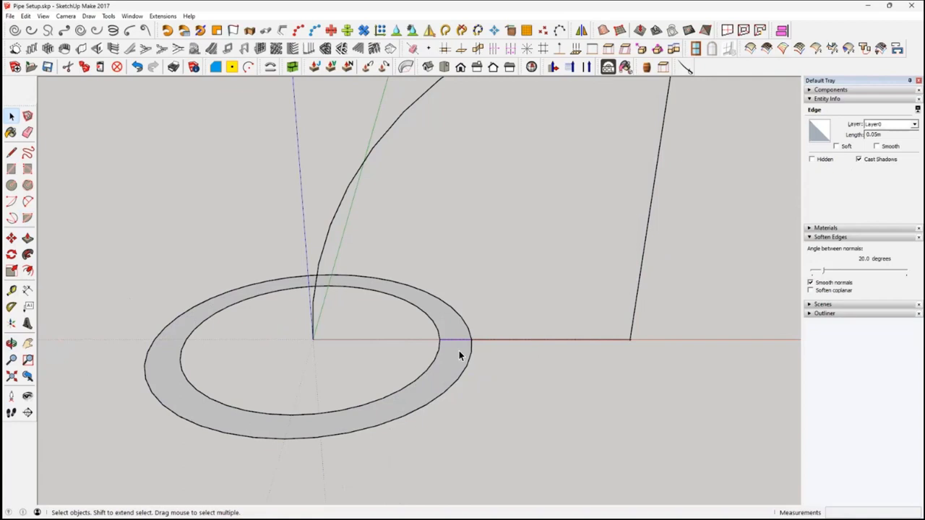
key("Delete")
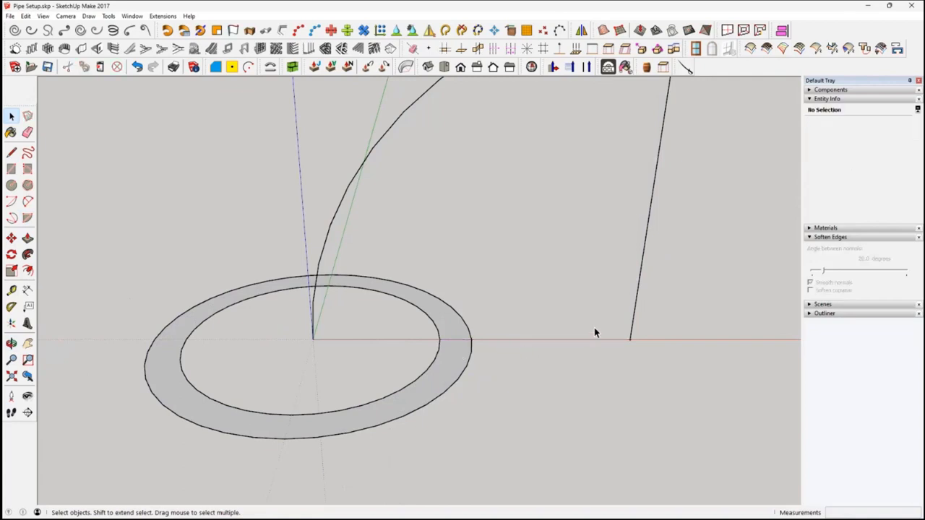
left_click(634, 314)
key("Delete")
scroll(614, 346, "down", 4)
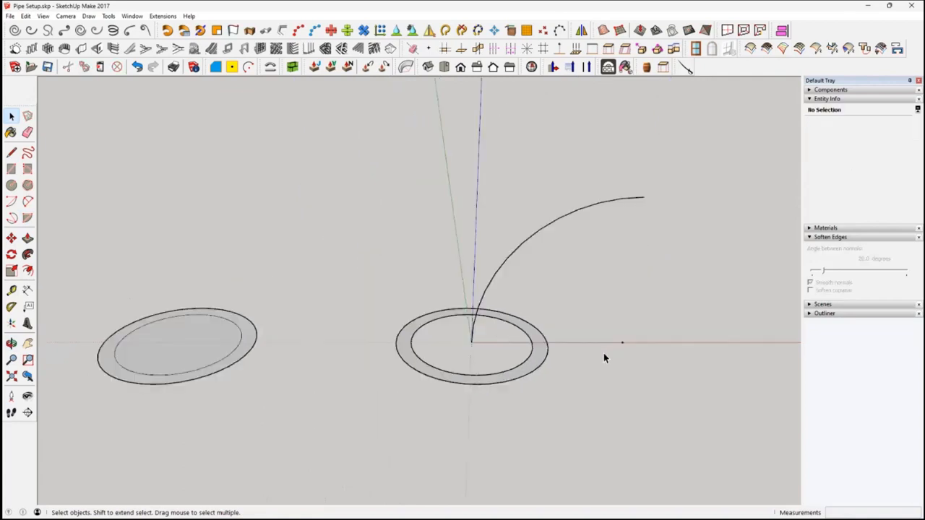
Sweep the ring face along the arc with Follow Me to form a pipe elbow
middle_click_drag(606, 317, 480, 364)
left_click(467, 378)
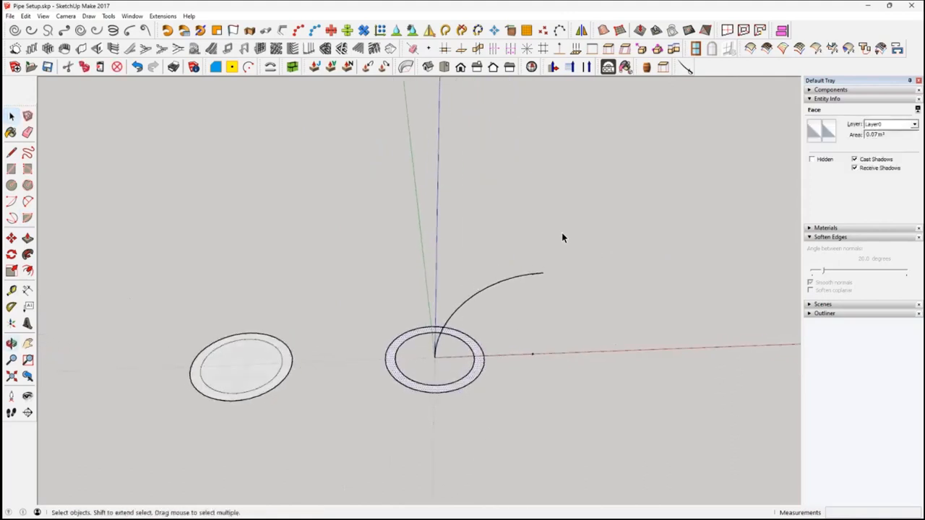
scroll(497, 359, "up", 4)
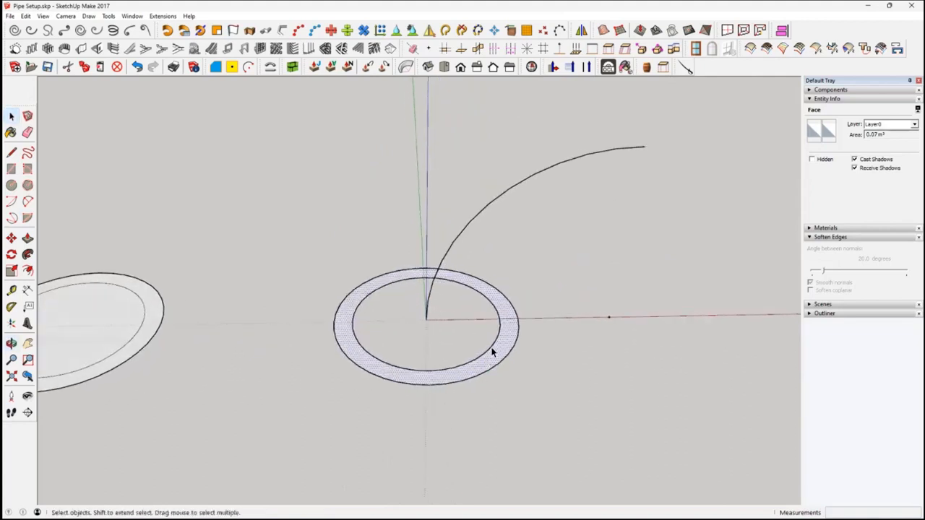
left_click(496, 199)
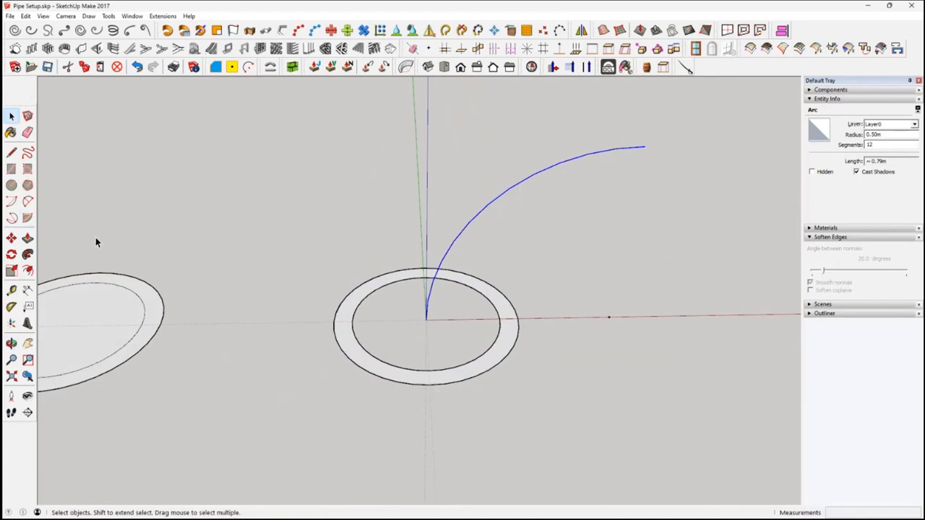
left_click(28, 255)
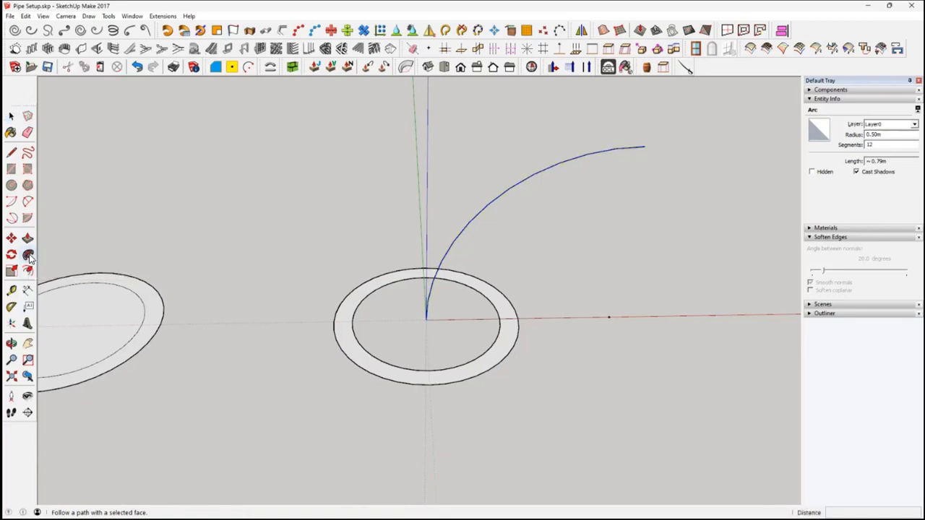
left_click(514, 341)
middle_click_drag(580, 371, 571, 275)
key("space")
Examine the pipe elbow's shape from different angles, including the back and front views
middle_click_drag(522, 324, 504, 239)
scroll(493, 300, "down", 3)
scroll(511, 263, "up", 1)
scroll(511, 260, "up", 1)
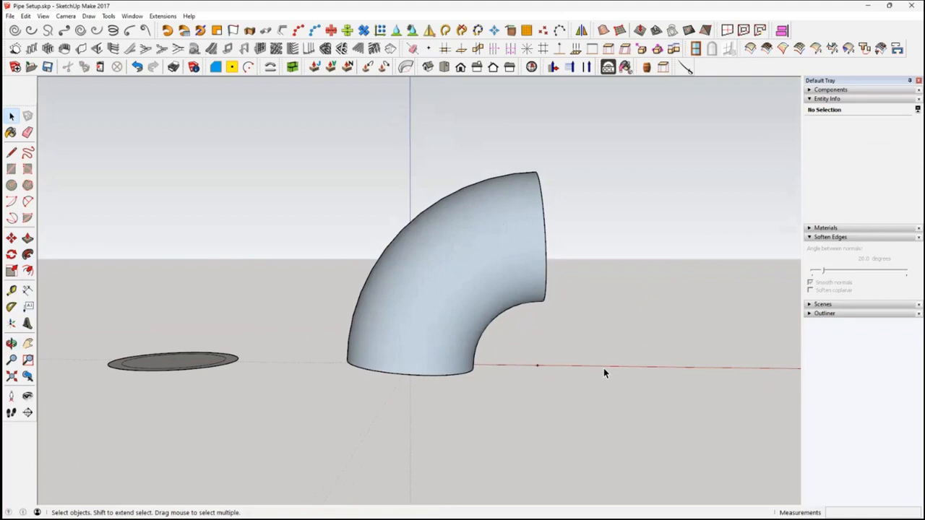
middle_click_drag(618, 312, 645, 235)
middle_click_drag(547, 274, 558, 258)
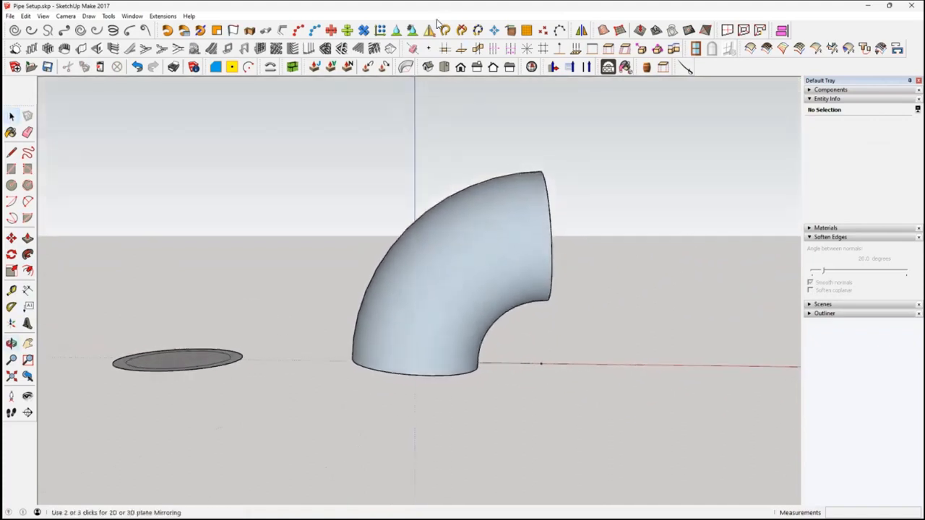
left_click(477, 67)
left_click(492, 68)
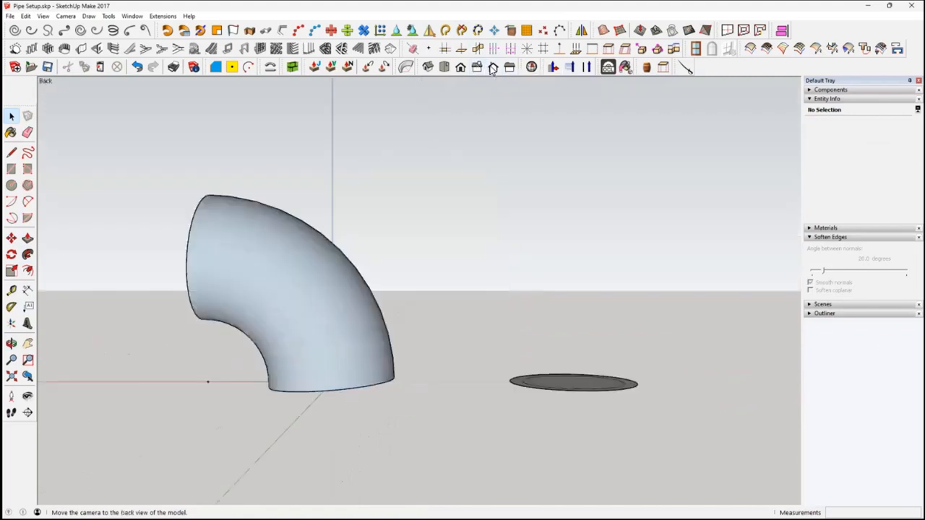
left_click(460, 67)
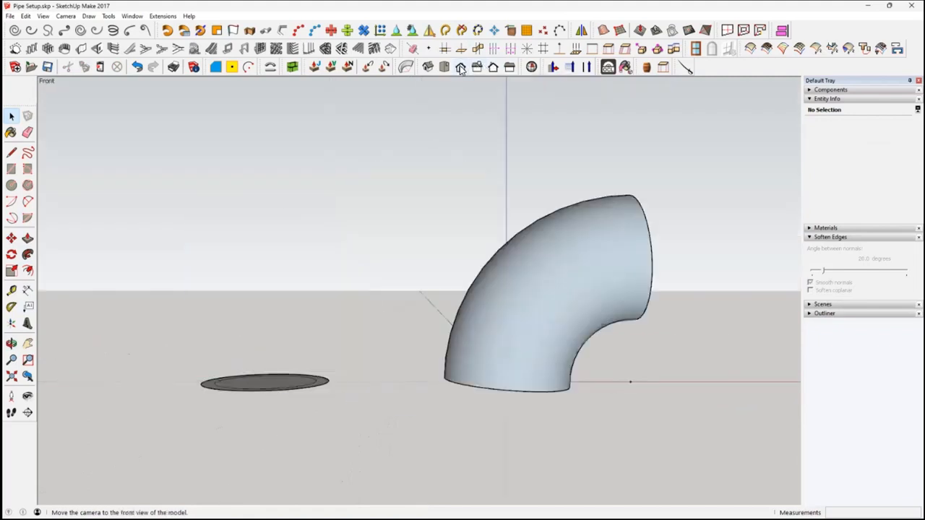
middle_click_drag(694, 366, 518, 359, "shift")
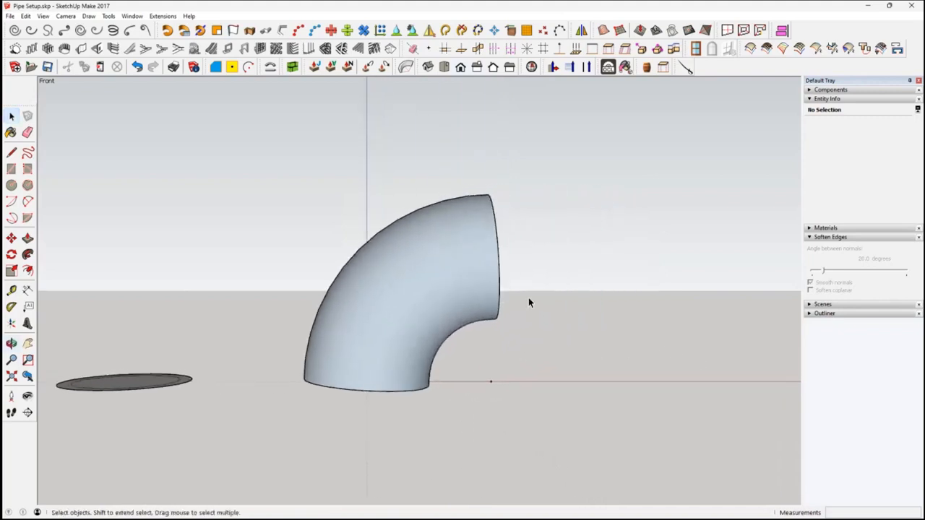
Undo the Follow Me sweep of the ring along the arc
scroll(534, 295, "up", 3)
scroll(535, 296, "down", 4)
middle_click_drag(534, 298, 515, 370)
key("ctrl+z")
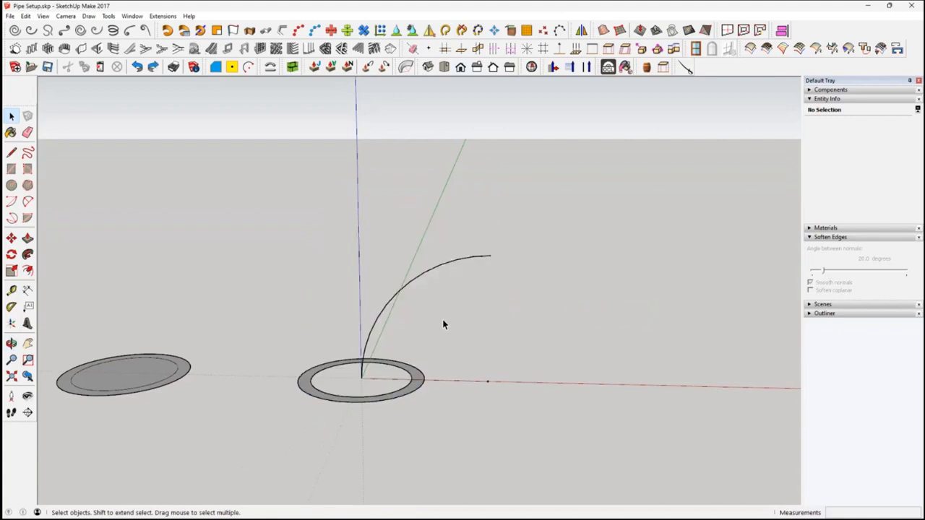
Draw a short straight line from the arc's upper end along the positive red axis to extend the sweep path
middle_click_drag(429, 327, 440, 304)
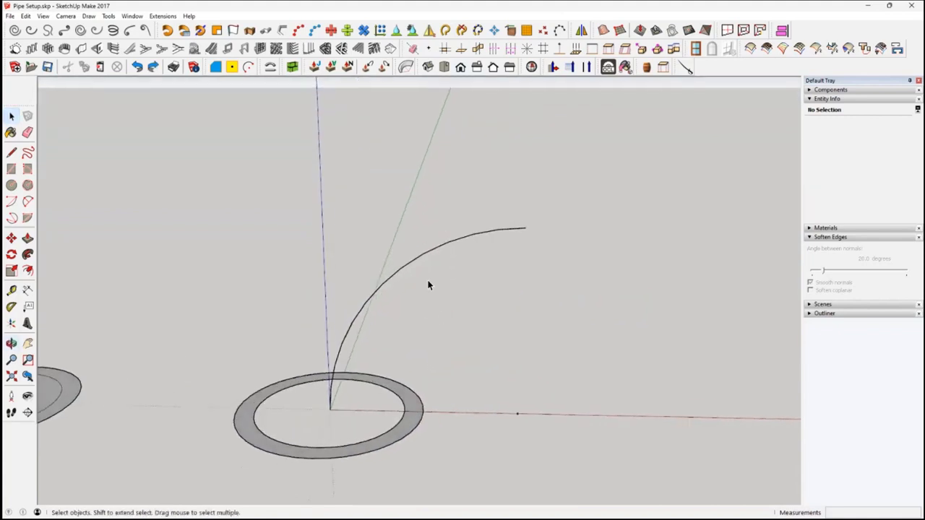
left_click(421, 259)
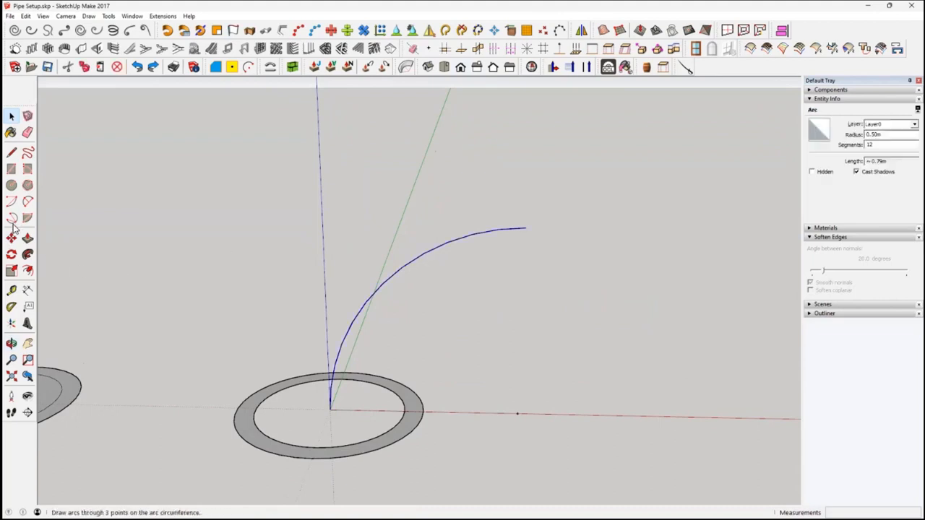
left_click(11, 152)
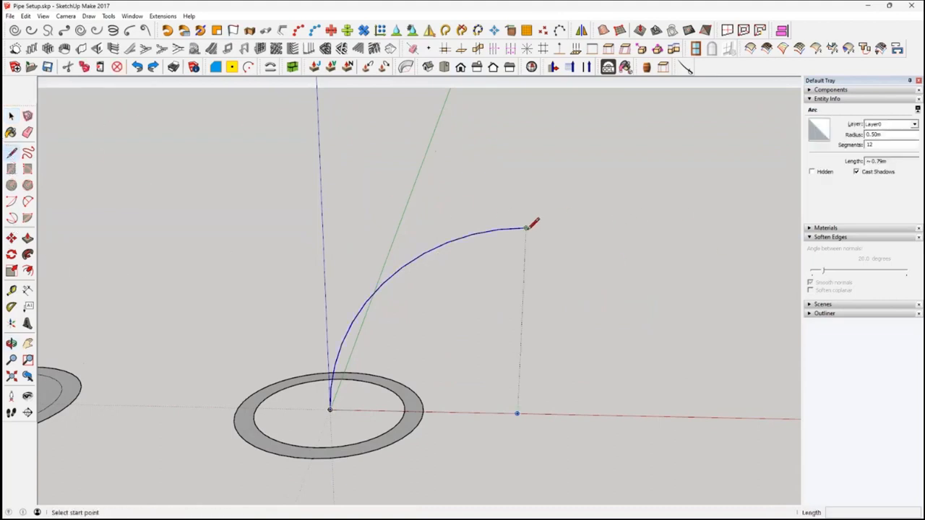
left_click(527, 229)
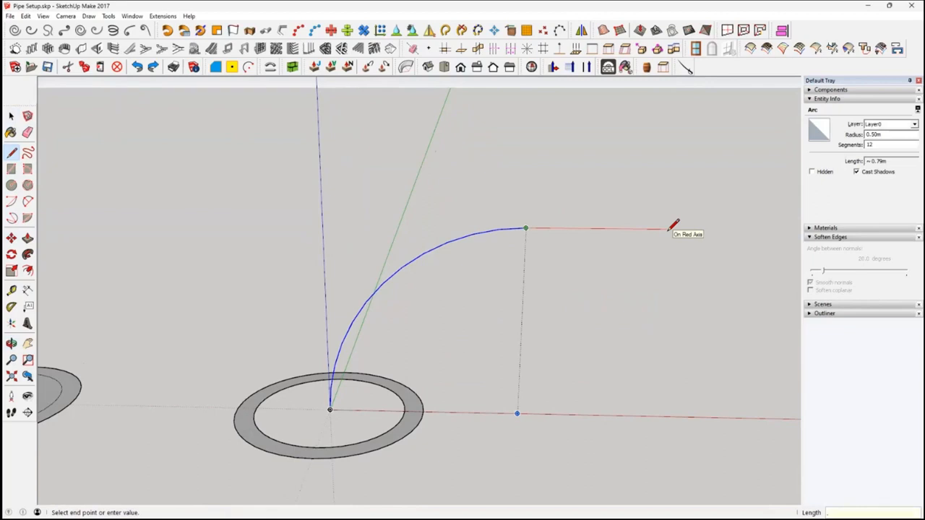
type(".5")
key("Return")
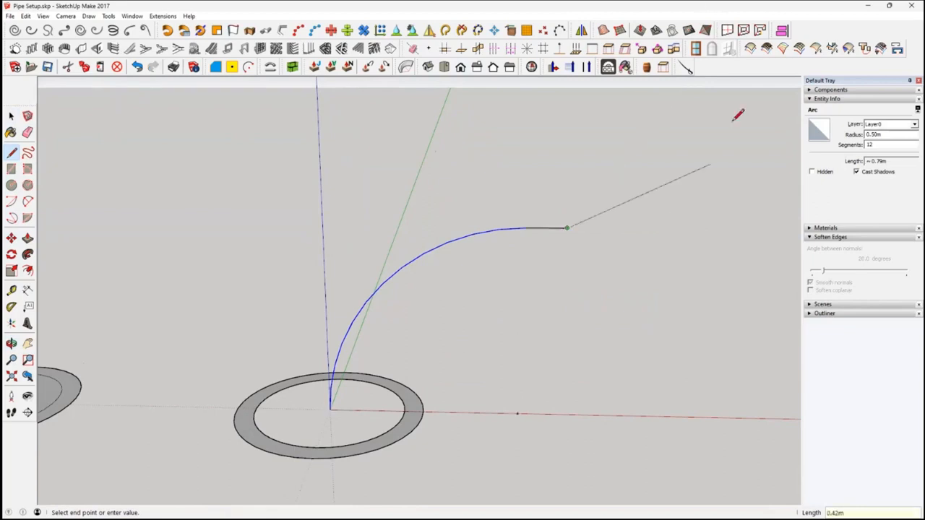
Draw a 0.10 m straight line down the blue axis from the arc's lower end to extend the sweep path
key("Escape")
middle_click_drag(346, 405, 361, 378)
left_click(329, 413)
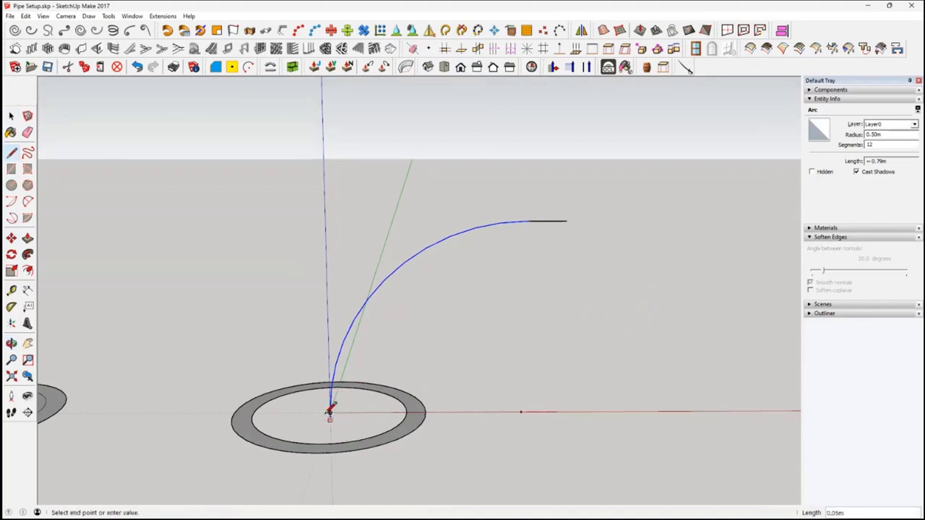
middle_click_drag(338, 431, 392, 270)
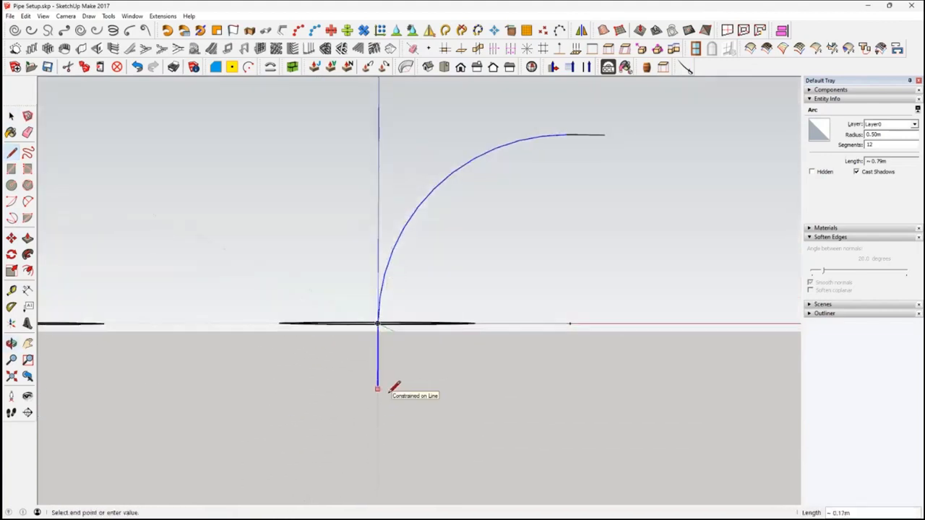
key("Return")
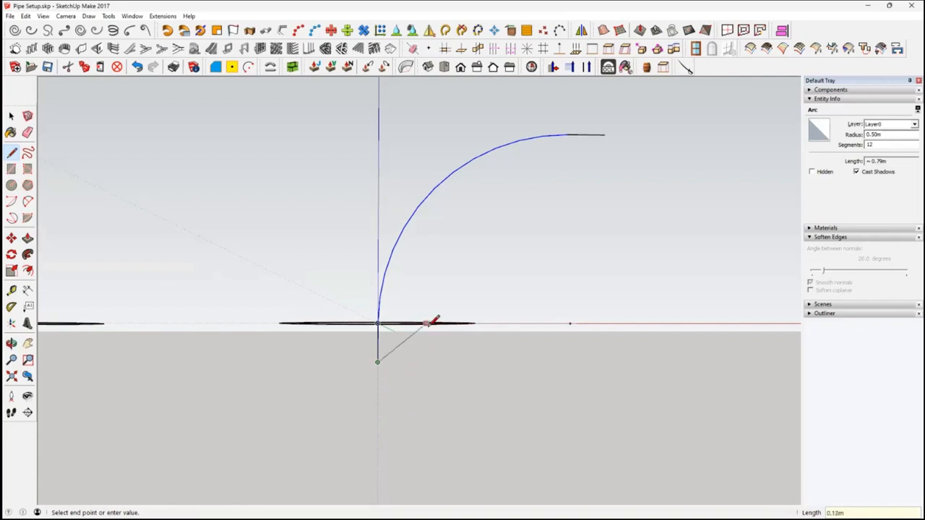
middle_click_drag(429, 333, 430, 403)
key("space")
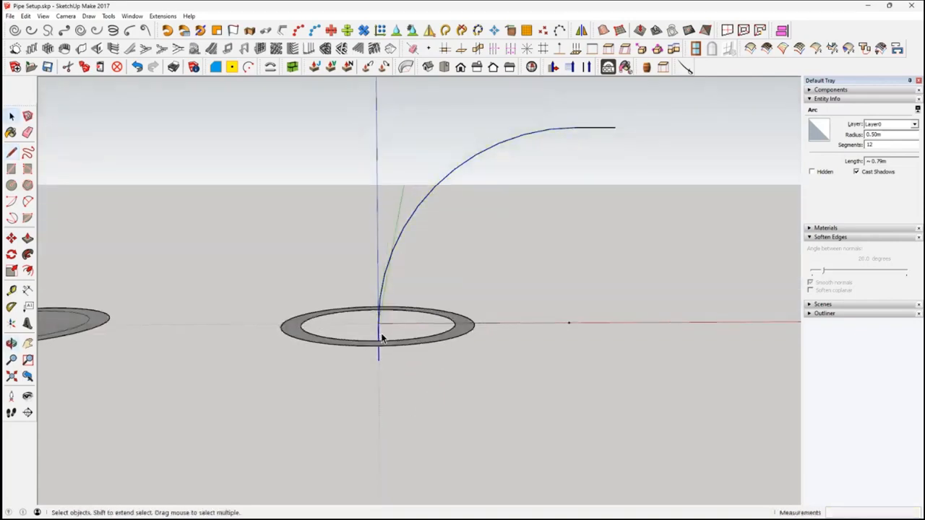
Weld the arc and both straight end lines into a single curve with SuperWeld
left_click(380, 333)
mouse_move(380, 333)
middle_mouse_down()
mouse_move(398, 398)
mouse_move(382, 337)
middle_mouse_up()
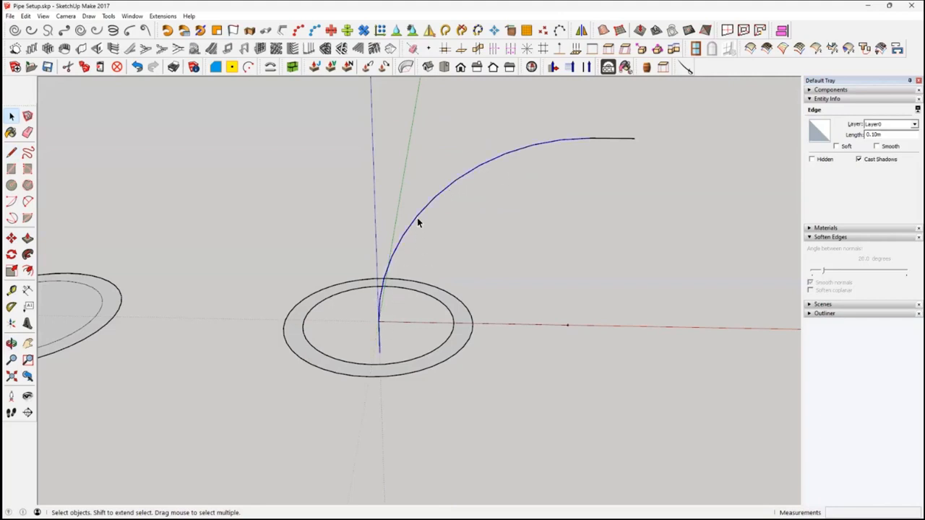
left_click(623, 141)
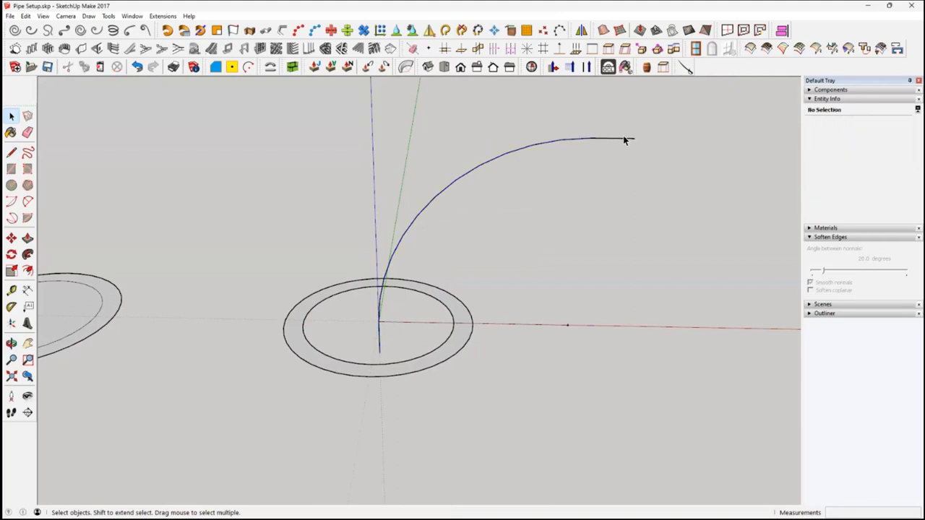
left_click(624, 139)
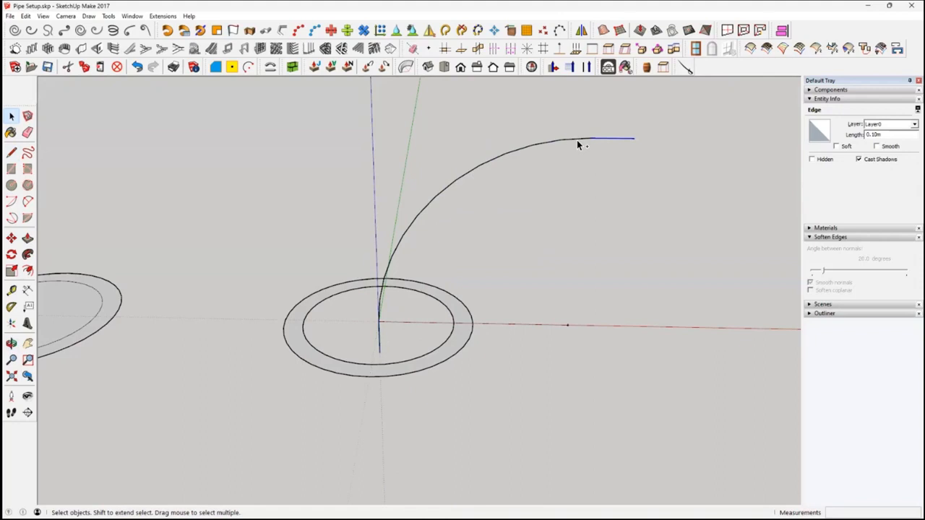
left_click(381, 345, "shift")
middle_click_drag(516, 323, 713, 150)
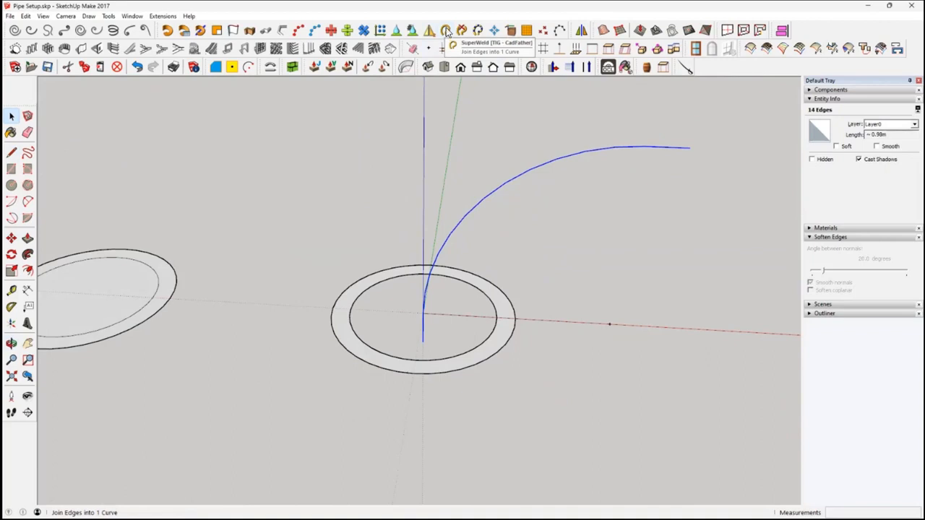
left_click(447, 31)
middle_click_drag(543, 200, 576, 163)
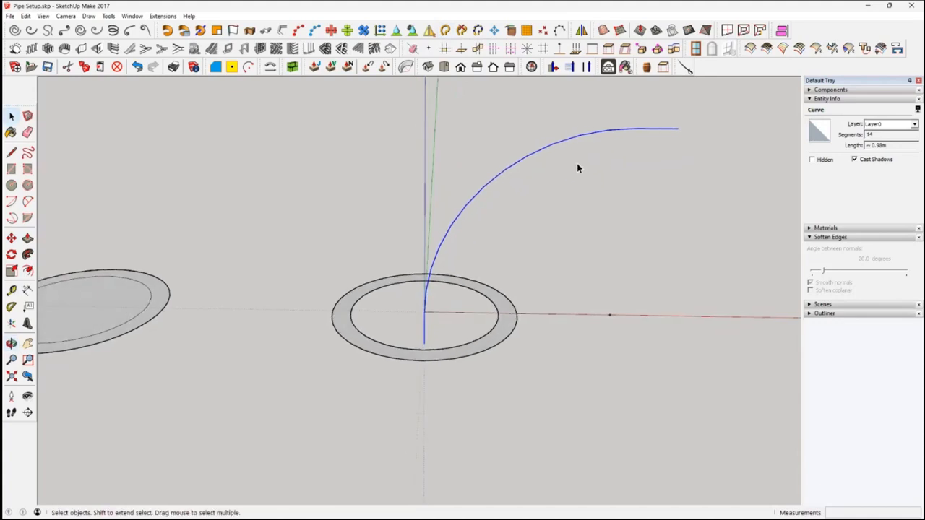
Sweep the ring face along the welded path curve with Follow Me to form a pipe elbow with straight ends
middle_click_drag(660, 142, 680, 136)
scroll(472, 320, "up", 3)
middle_click_drag(478, 319, 476, 330)
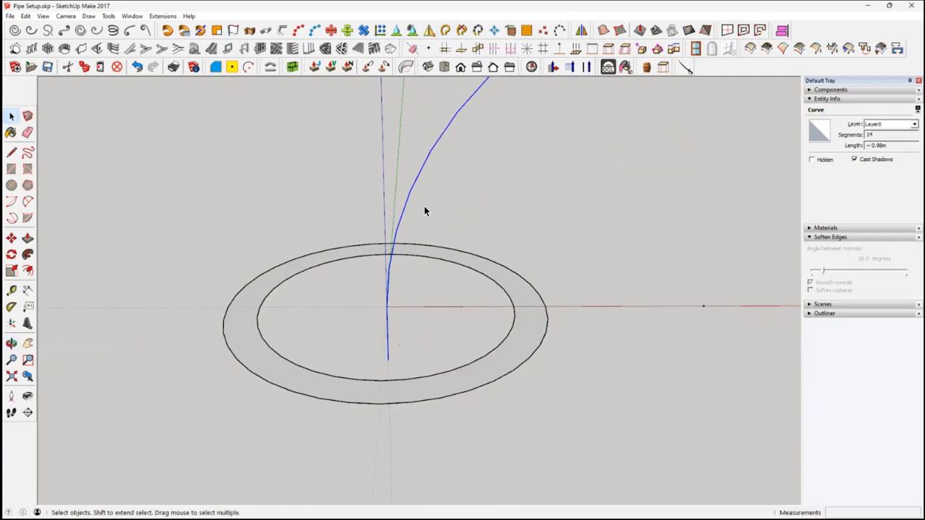
left_click(28, 254)
left_click(524, 347)
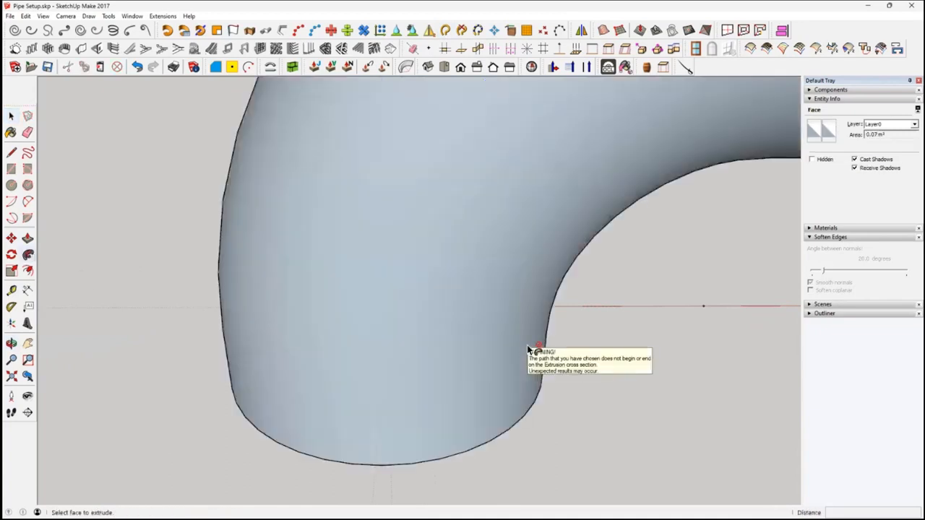
scroll(531, 341, "down", 3)
scroll(529, 337, "down", 4)
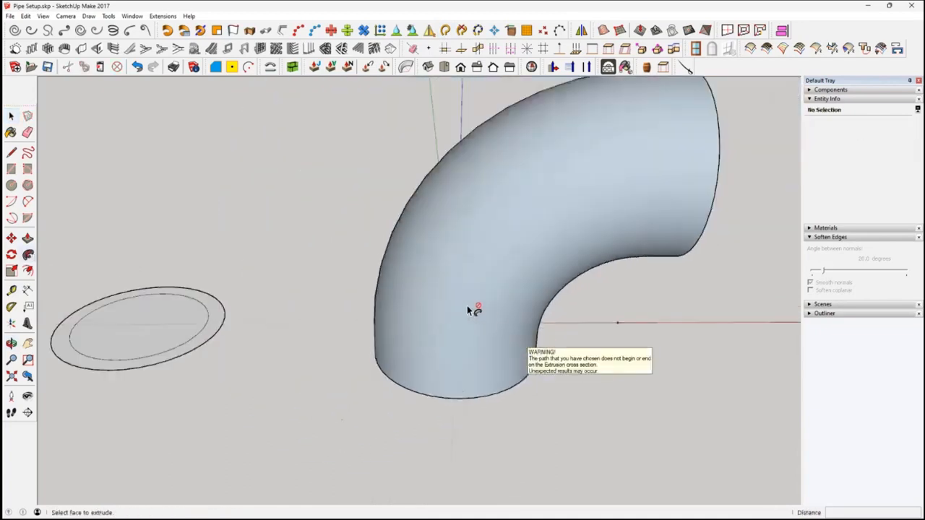
middle_click_drag(493, 324, 438, 192)
middle_click_drag(639, 223, 460, 315)
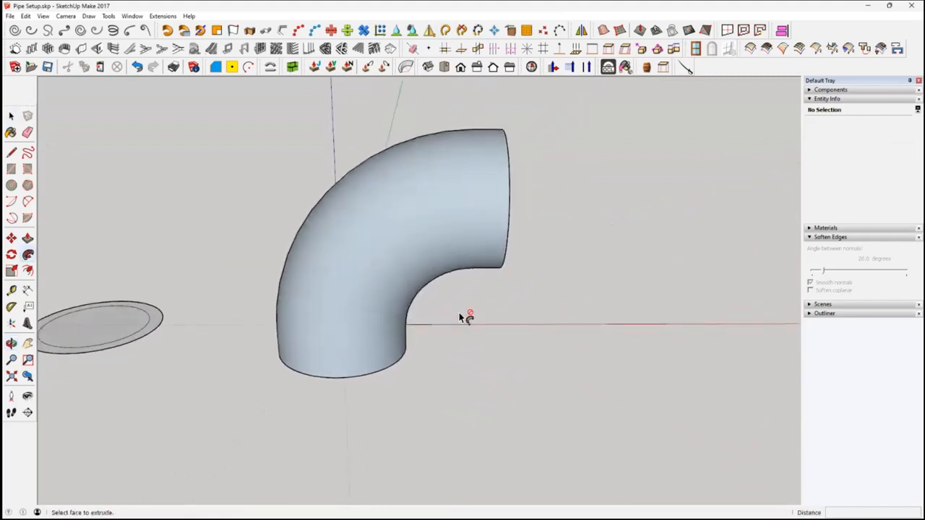
Reverse all faces of the swept pipe elbow so their front sides face outward
key("space")
left_click_drag(204, 112, 586, 448)
right_click(403, 265)
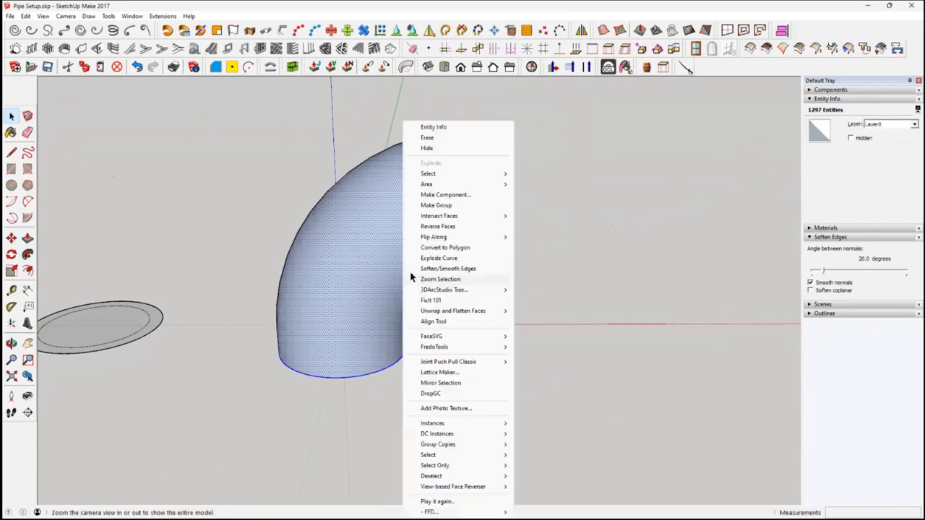
left_click(450, 228)
middle_click_drag(562, 310, 316, 299)
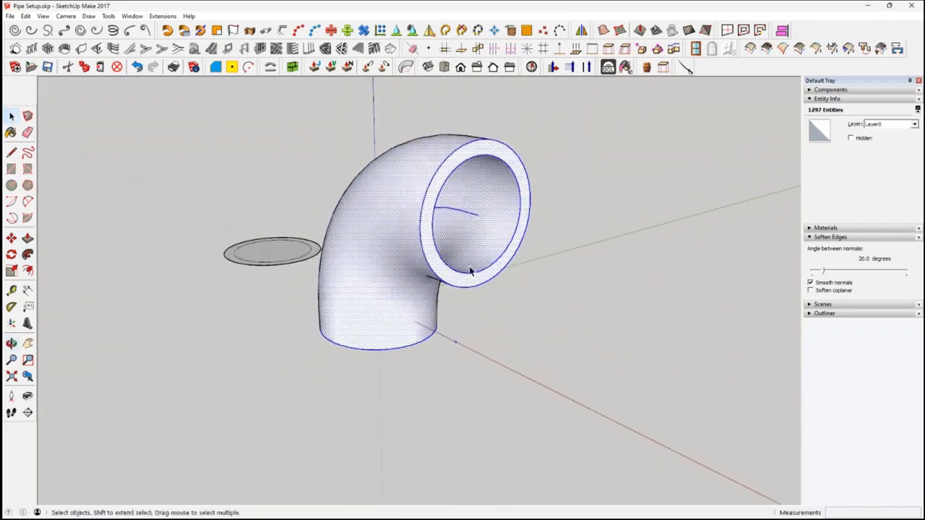
Push/Pull the elbow's upper ring-shaped end face outward along the red axis into a long straight pipe
scroll(474, 269, "up", 1)
middle_click_drag(474, 270, 488, 234)
left_click(507, 264)
left_click(453, 228)
left_click(27, 239)
left_click(438, 230)
scroll(437, 232, "down", 3)
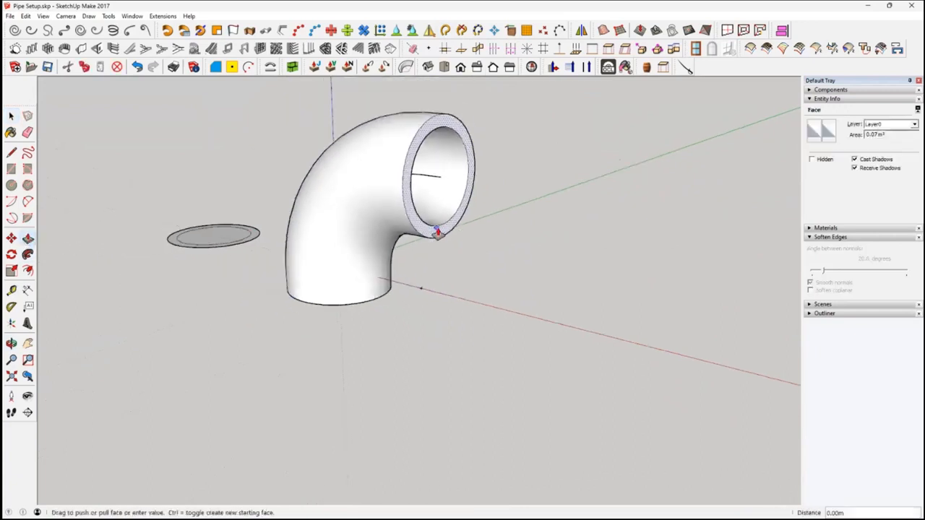
key("Escape")
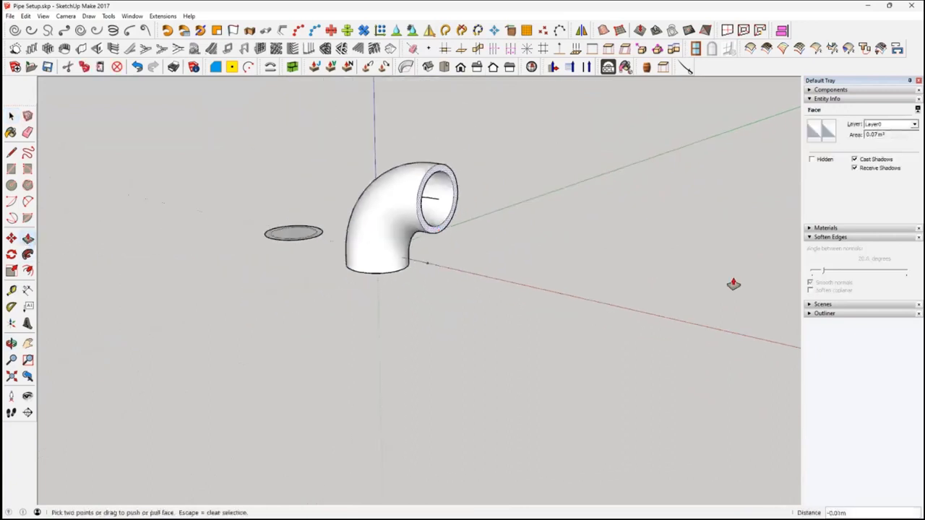
left_click(444, 232)
left_click(662, 266)
Push/Pull the elbow's lower ring-shaped end face about 1.20 m downward into a straight pipe
middle_click_drag(692, 271, 366, 238)
left_click(379, 293)
left_click(363, 427)
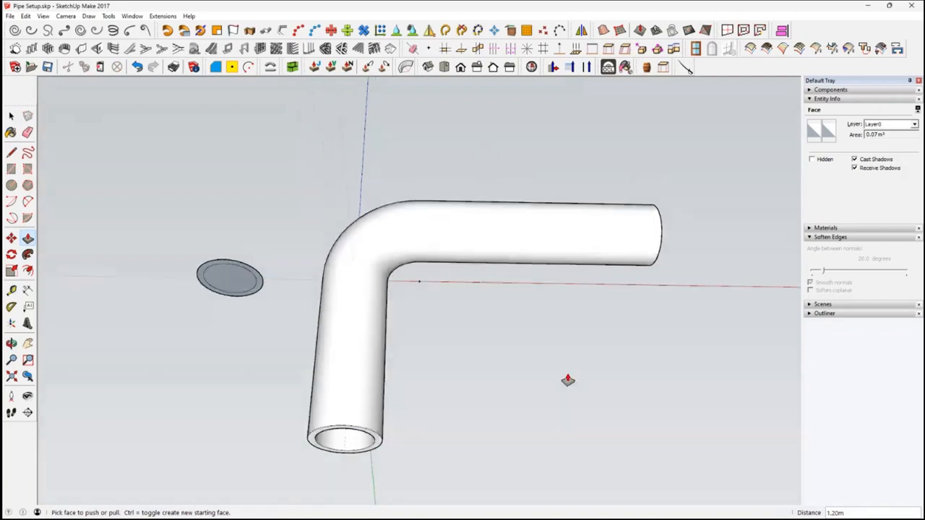
middle_click_drag(568, 381, 568, 340)
middle_click_drag(568, 506, 573, 514)
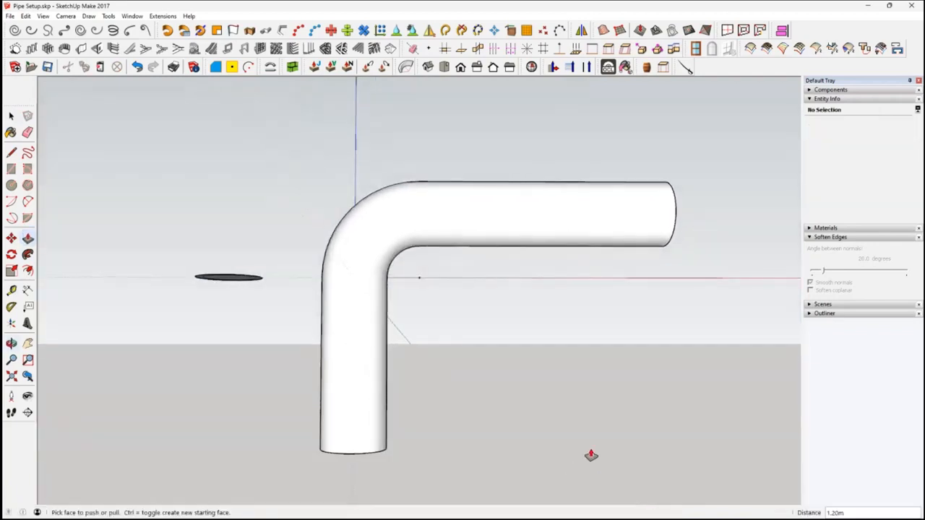
Undo both straight pipe extensions at the elbow's ends
key("ctrl+z")
key("ctrl+z")
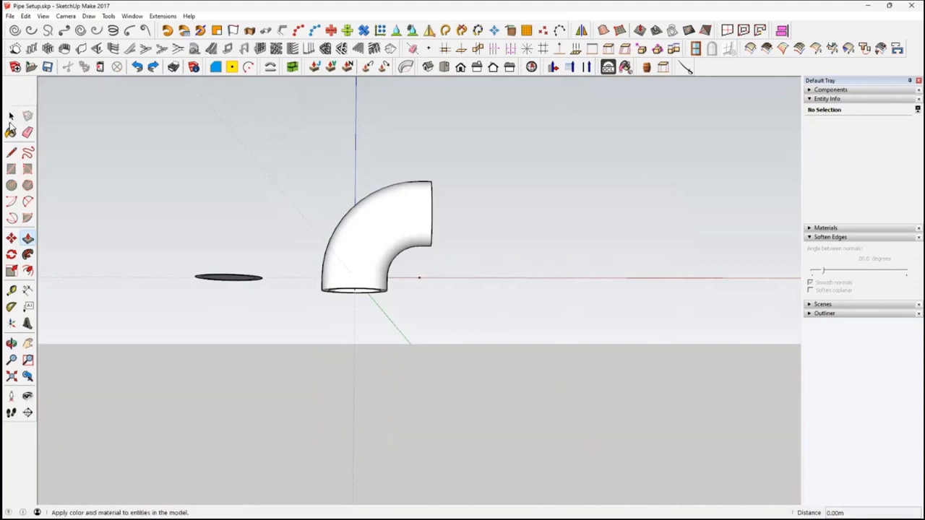
Select all connected geometry of the pipe elbow and make it a group
mouse_move(363, 250)
middle_mouse_down()
mouse_move(366, 285)
mouse_move(380, 252)
middle_mouse_up()
left_click(380, 250)
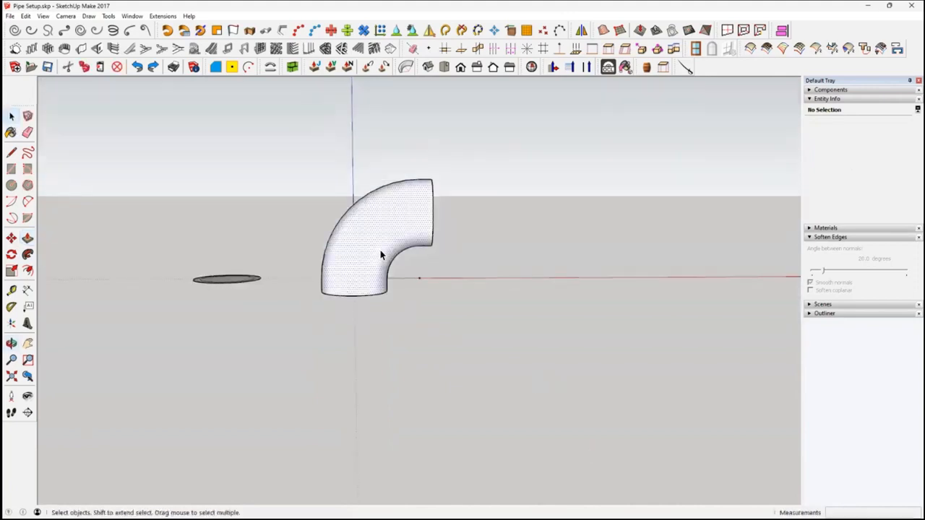
double_click(381, 252)
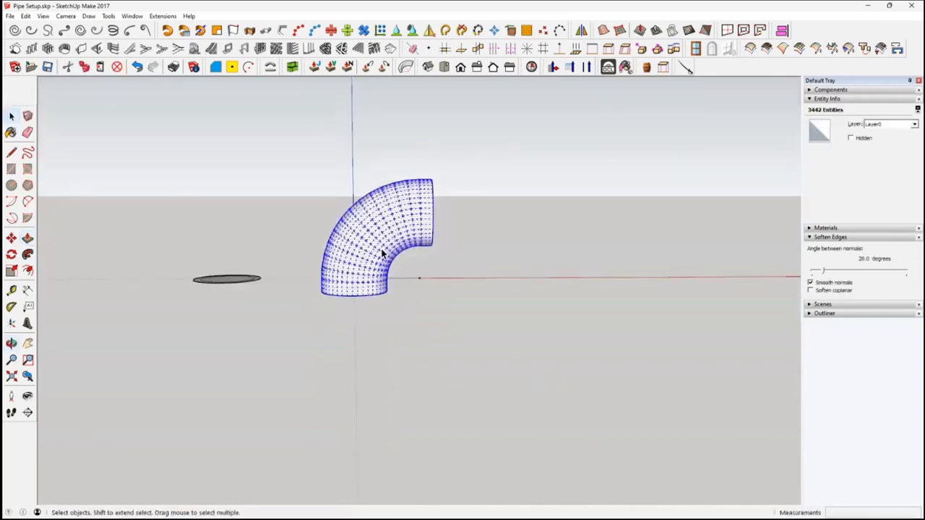
right_click(381, 254)
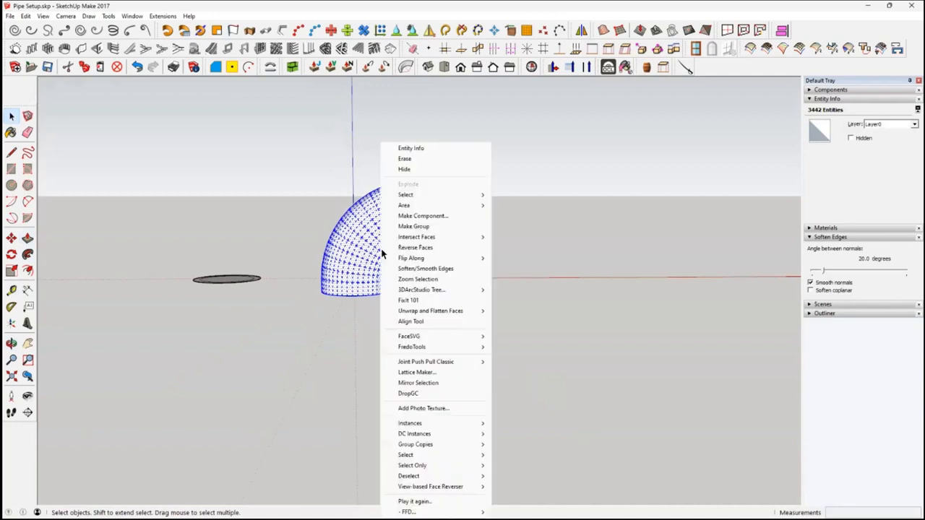
left_click(411, 221)
key("Return")
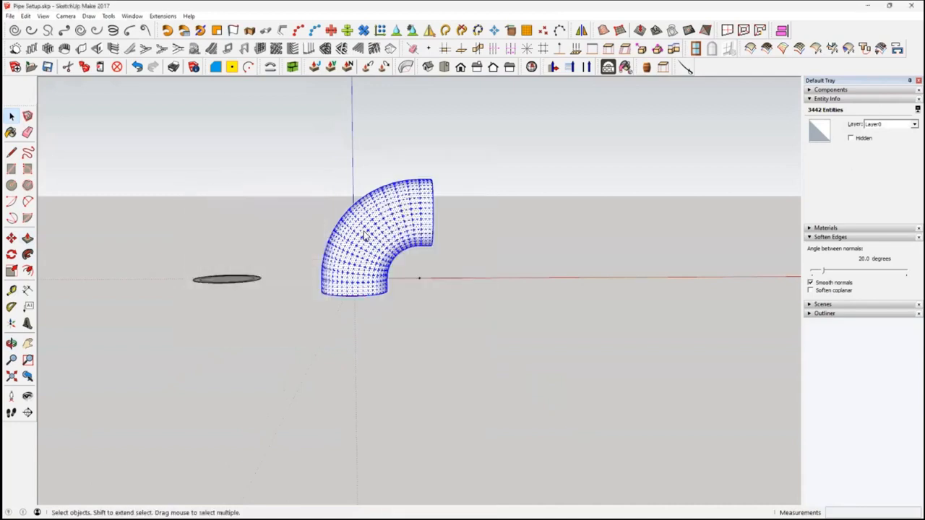
right_click(365, 236)
left_click(382, 224)
scroll(381, 249, "up", 2)
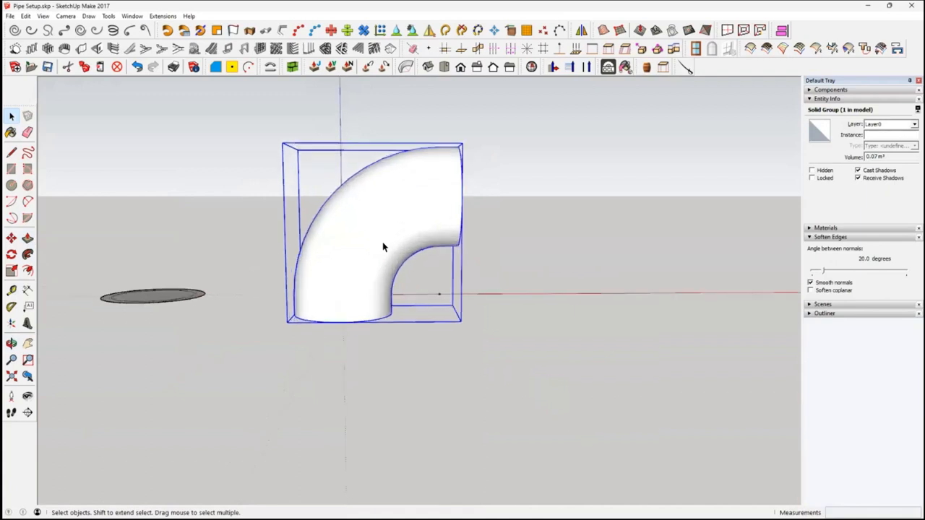
right_click(384, 245)
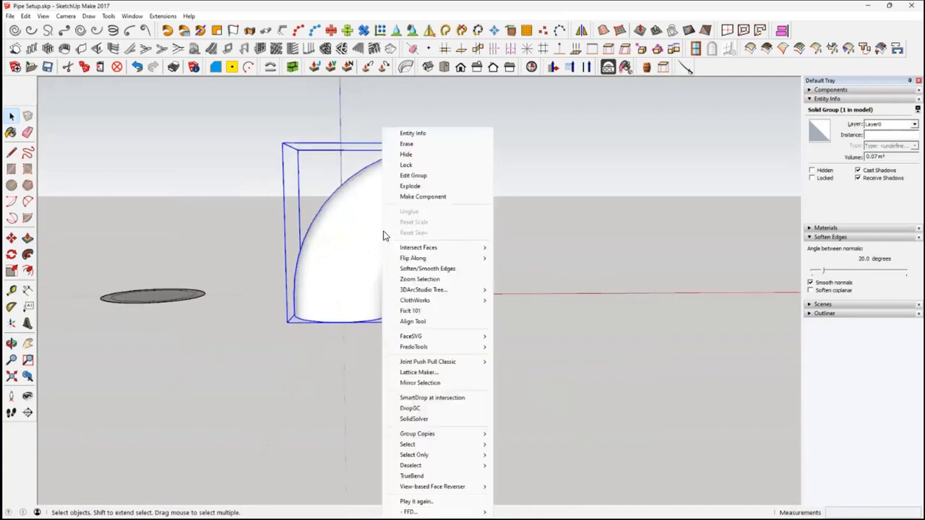
left_click(602, 281)
Copy the lower ring-shaped end face from inside the elbow group and close the group
middle_click_drag(424, 291, 443, 140)
scroll(384, 295, "up", 3)
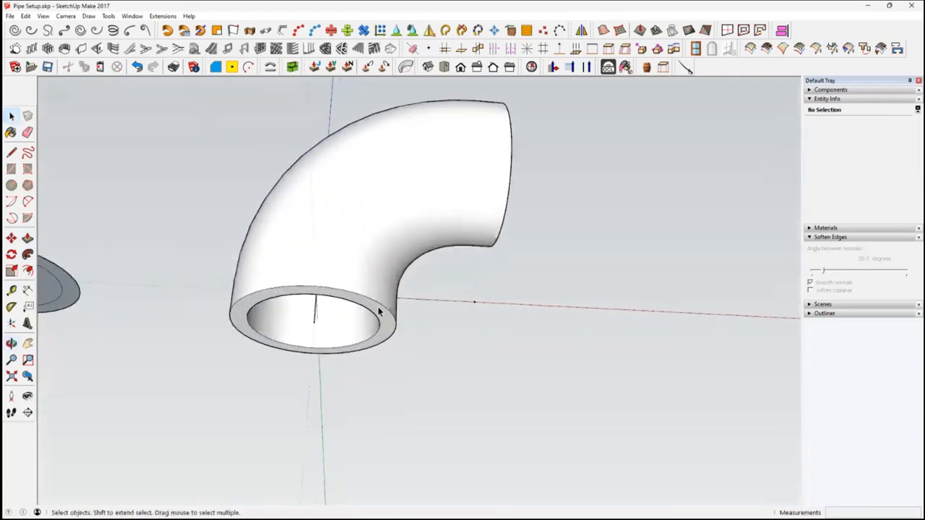
double_click(385, 325)
left_click(387, 328)
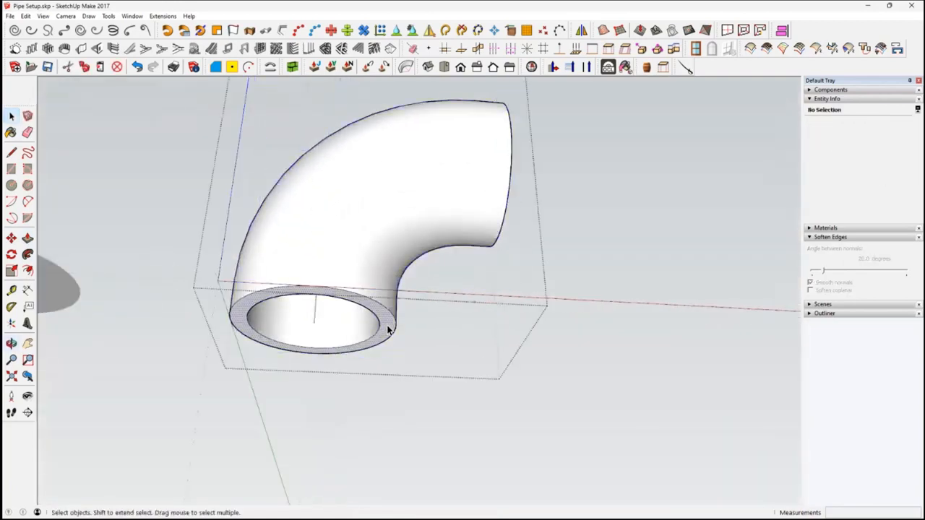
middle_click_drag(388, 326, 378, 213)
left_click(376, 212)
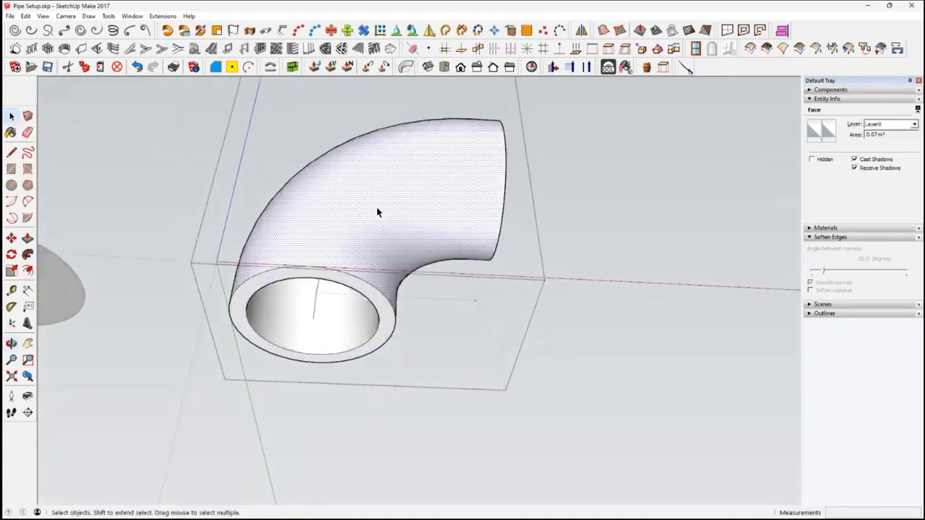
left_click(387, 334)
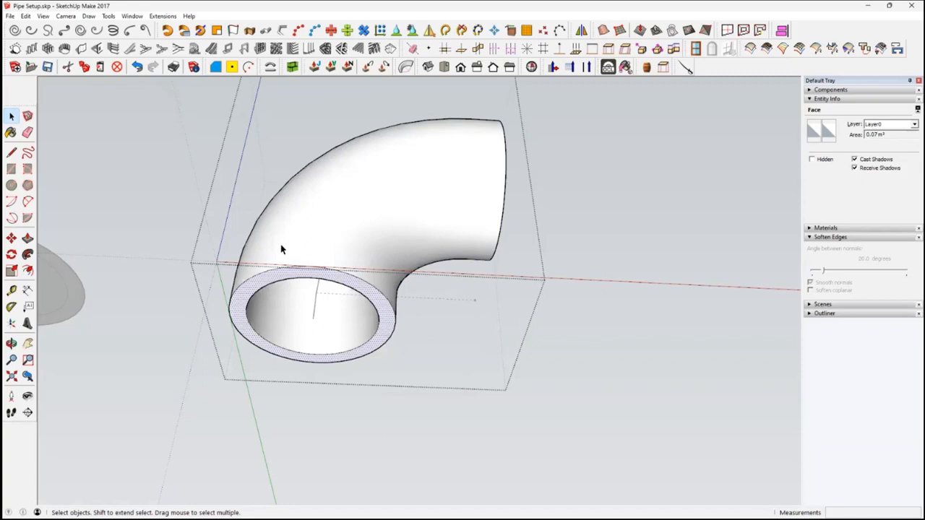
left_click(81, 68)
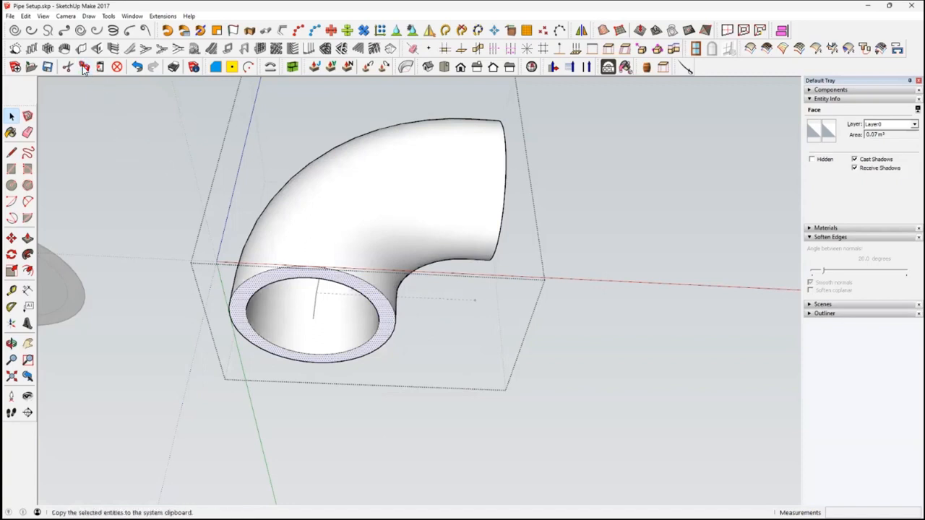
left_click(196, 229)
Hide the pipe elbow group
middle_click_drag(341, 287, 367, 258)
left_click(365, 250)
right_click(367, 250)
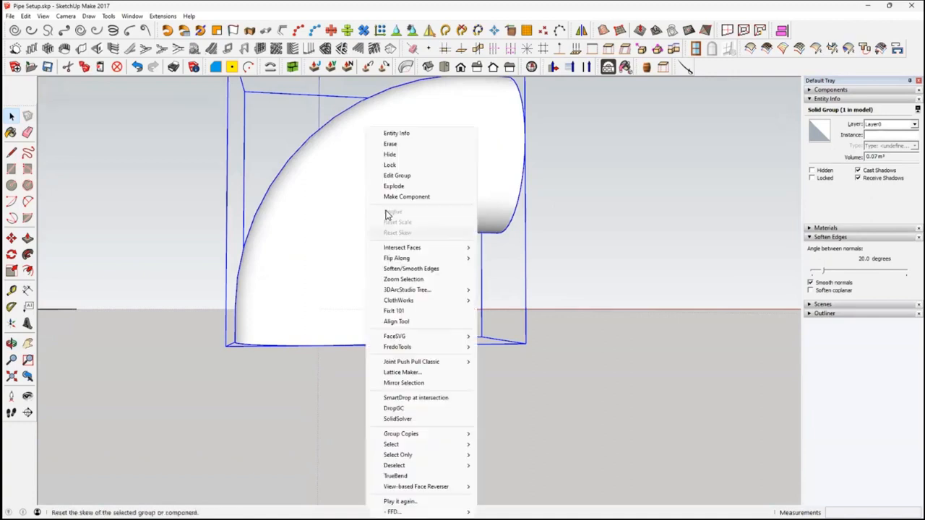
left_click(401, 155)
middle_click_drag(473, 318, 473, 362)
Paste the copied ring face in place at the path's lower end
left_click(25, 16)
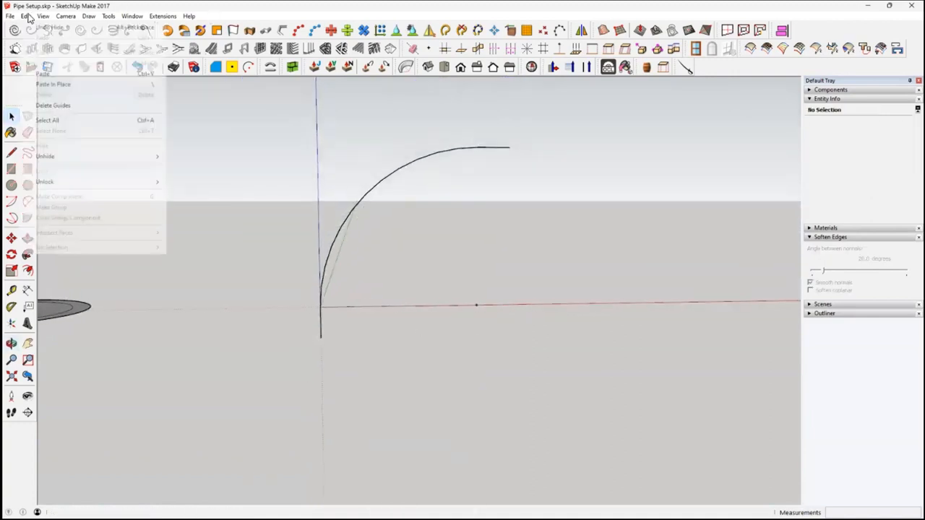
left_click(67, 87)
middle_click_drag(322, 343, 386, 377)
left_click(391, 360)
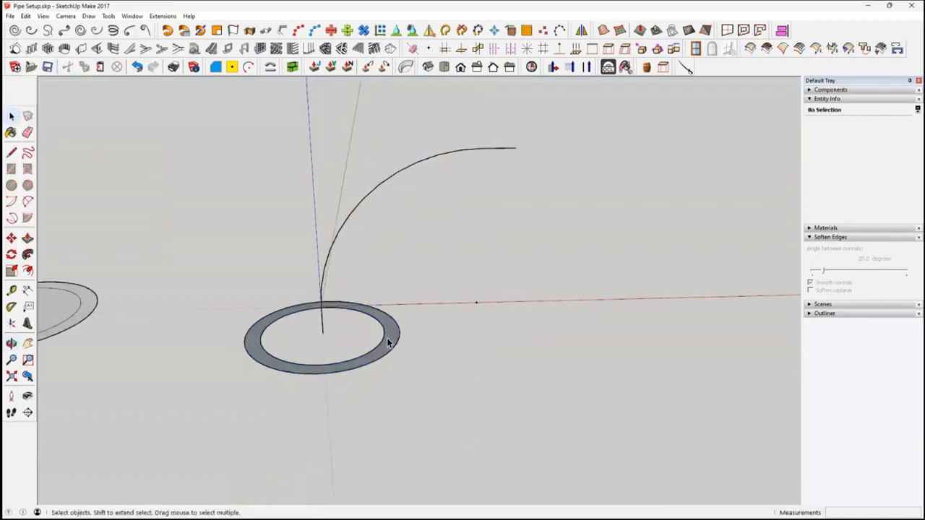
Explode the elbow's curved path into separate edges
left_click(373, 198)
scroll(358, 243, "up", 3)
middle_click_drag(361, 237, 306, 382)
key("space")
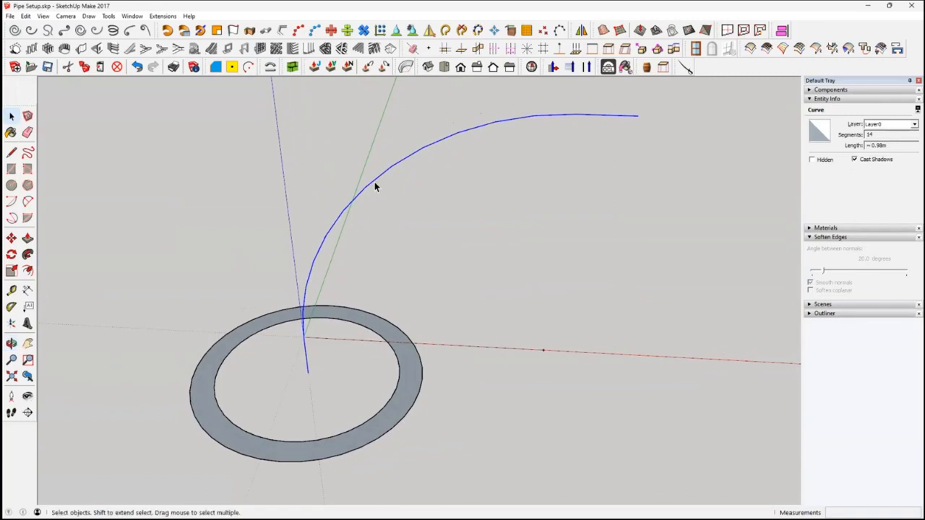
left_click(462, 33)
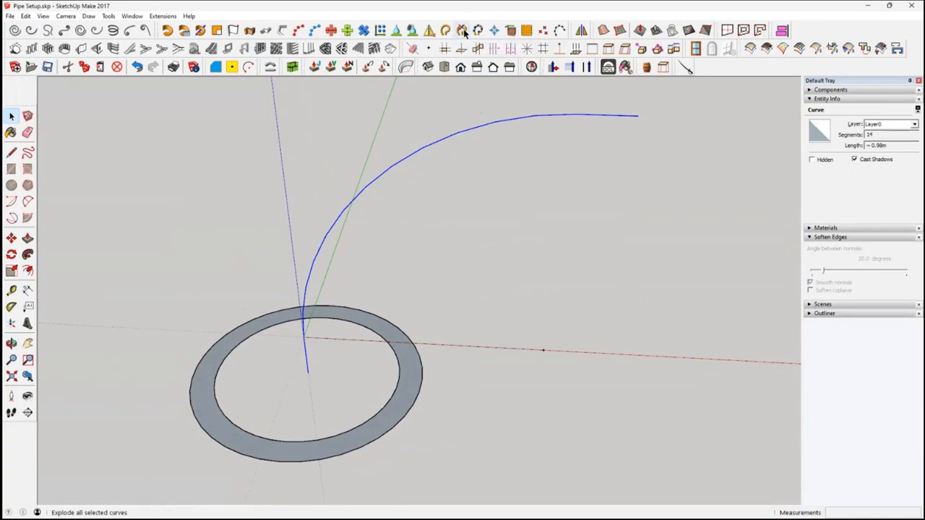
Delete the arc segment directly above the short vertical edge at the path's lower end
left_click(321, 290)
scroll(305, 369, "up", 3)
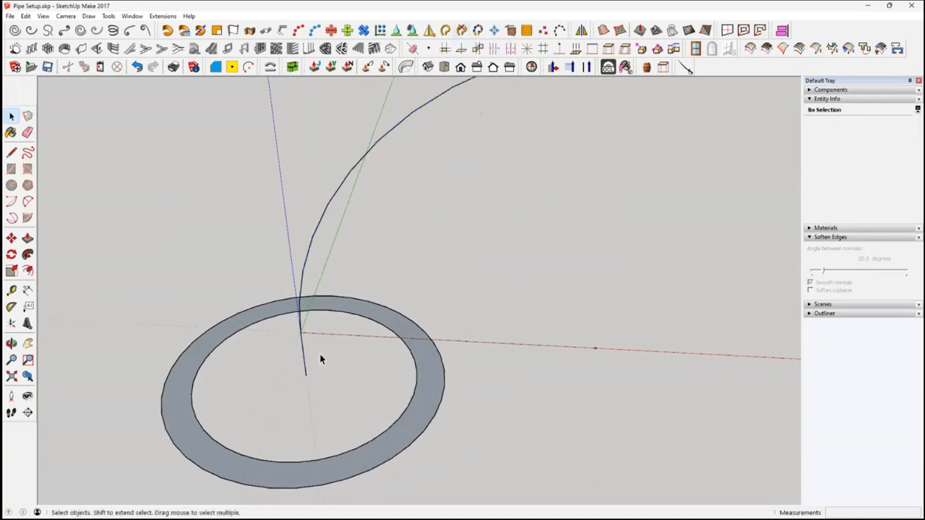
left_click(303, 348)
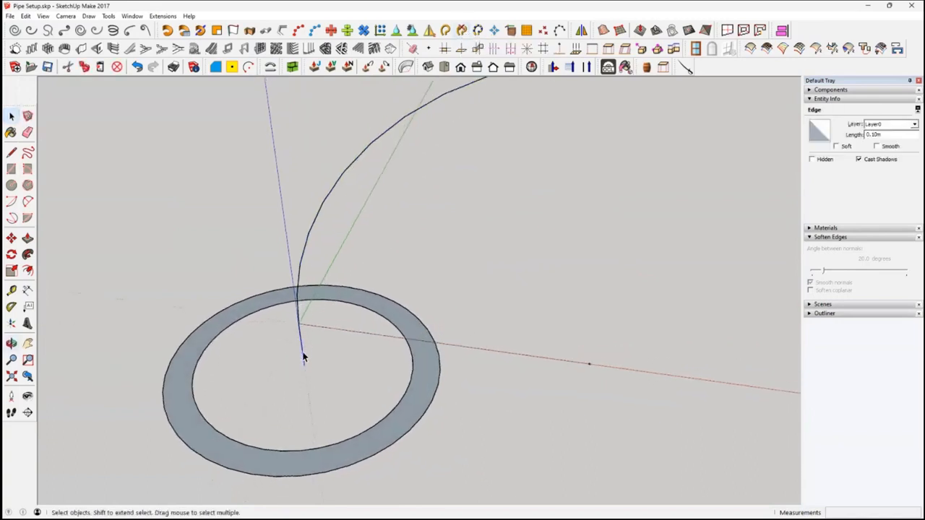
scroll(305, 321, "up", 2)
mouse_move(303, 314)
middle_mouse_down()
mouse_move(254, 330)
mouse_move(287, 310)
middle_mouse_up()
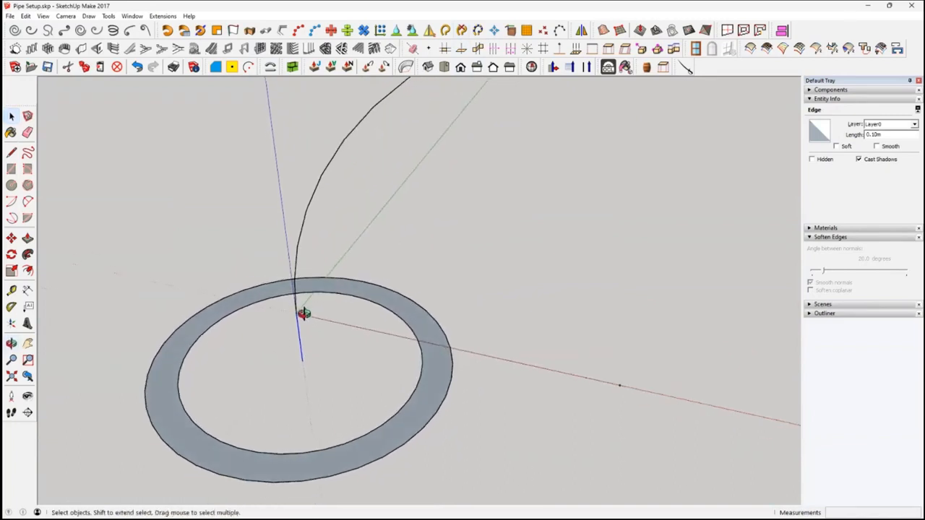
scroll(297, 324, "up", 3)
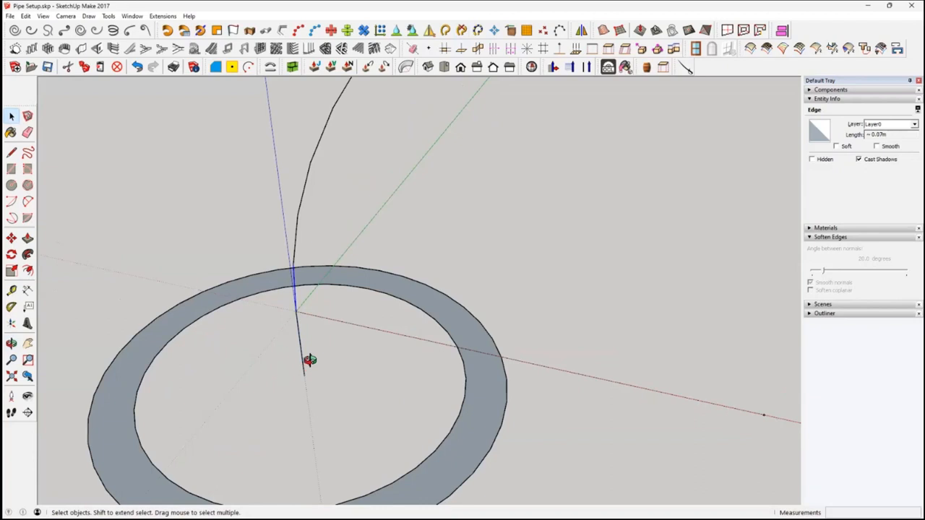
middle_click_drag(298, 300, 458, 295)
middle_click_drag(344, 352, 306, 341)
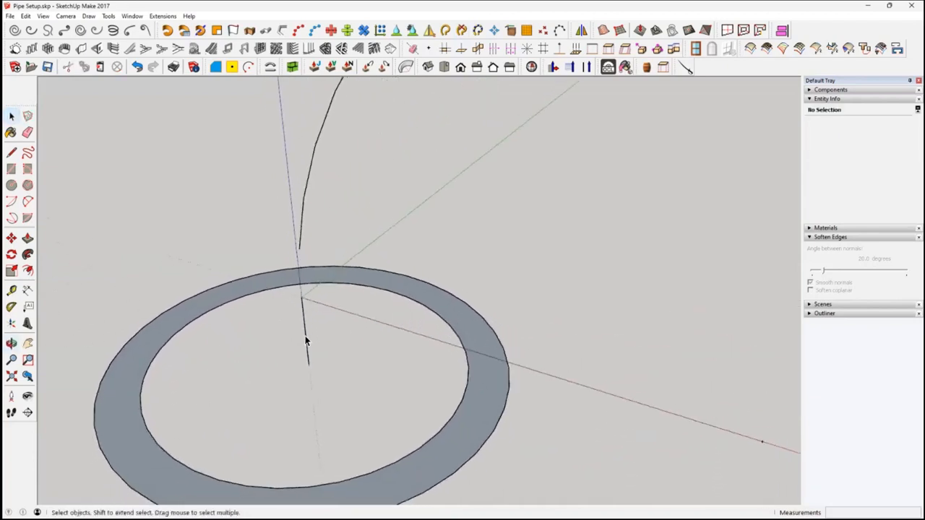
Delete the remaining arc edges of the path, keeping only the short vertical edge at the ring
left_click(303, 229)
scroll(304, 230, "down", 3)
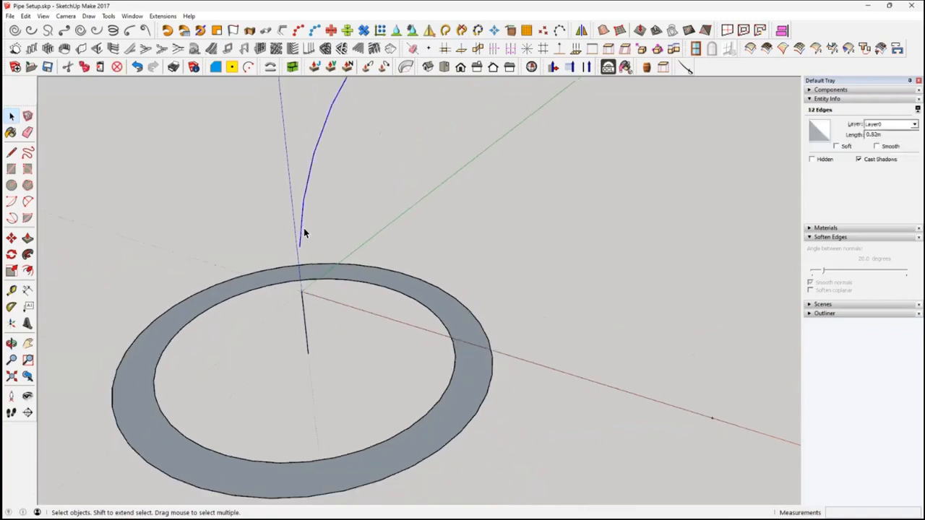
middle_click_drag(444, 181, 374, 263)
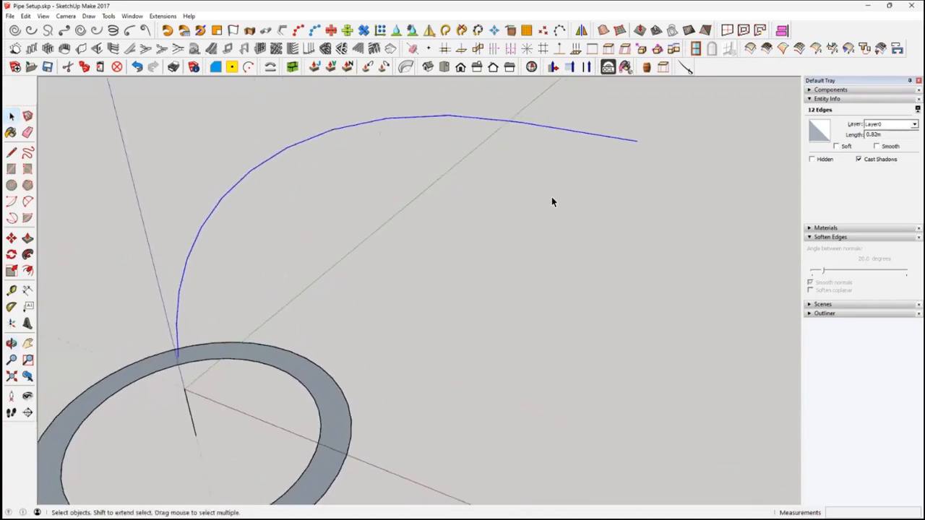
key("Delete")
mouse_move(495, 214)
middle_mouse_down()
mouse_move(417, 214)
mouse_move(309, 310)
mouse_move(411, 250)
mouse_move(494, 258)
middle_mouse_up()
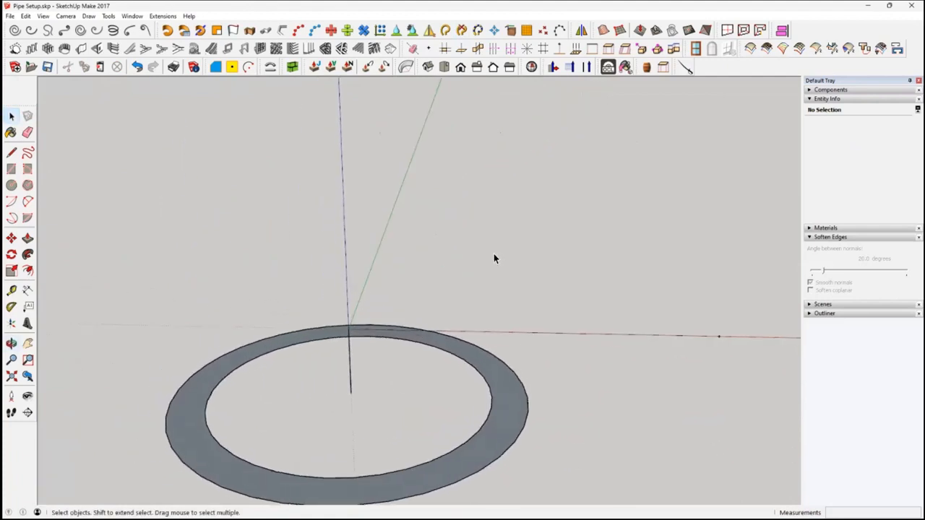
Draw a 1 m line straight up the blue axis from the upper end of the short vertical edge
left_click(11, 152)
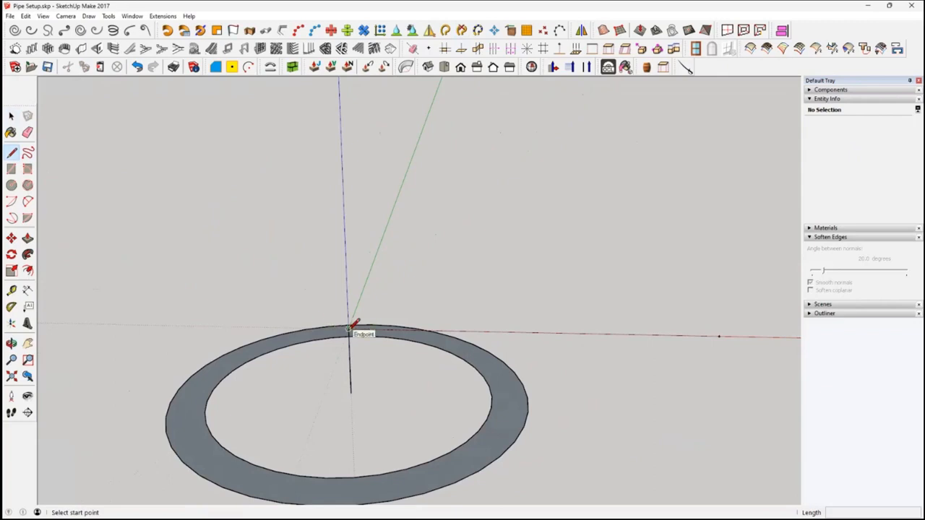
left_click(350, 329)
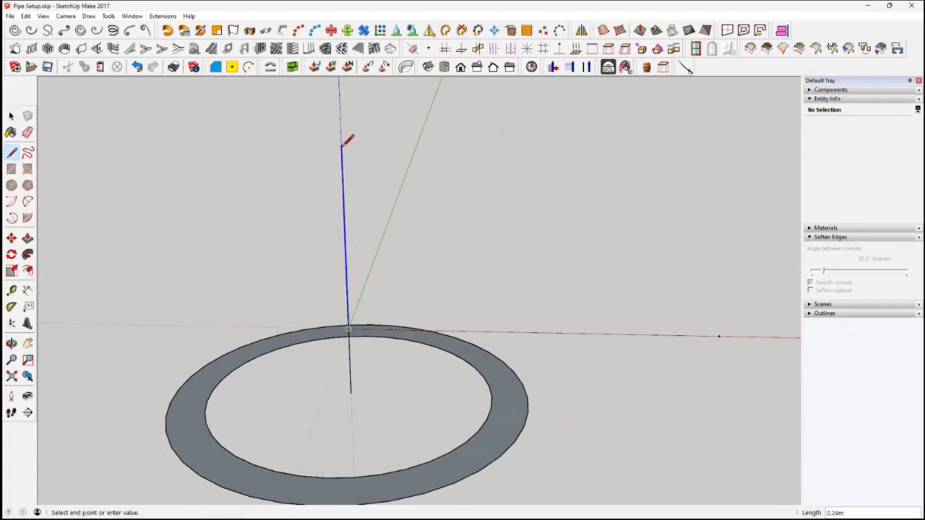
type("1")
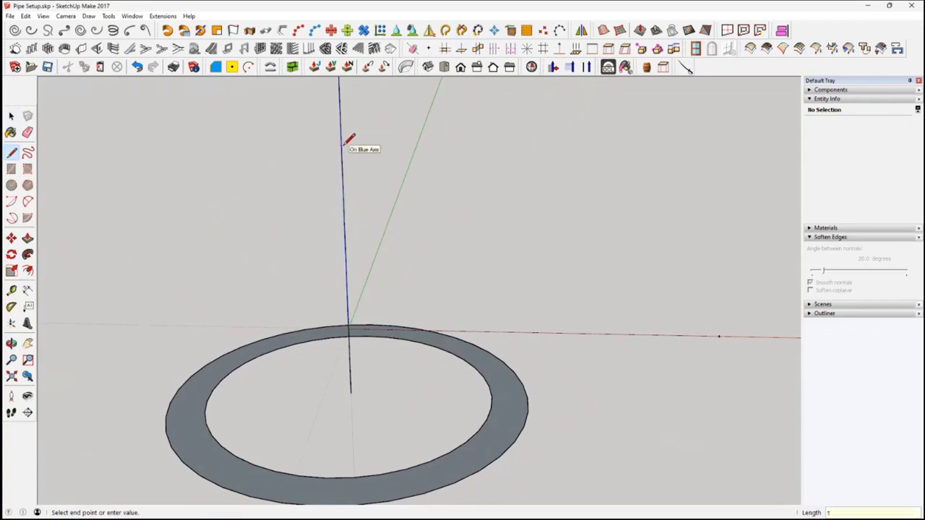
key("Return")
left_click(12, 116)
Join the short vertical edge and the new line above it into one curve
mouse_move(354, 387)
middle_mouse_down()
mouse_move(345, 371)
mouse_move(346, 390)
mouse_move(337, 368)
middle_mouse_up()
left_click(348, 360)
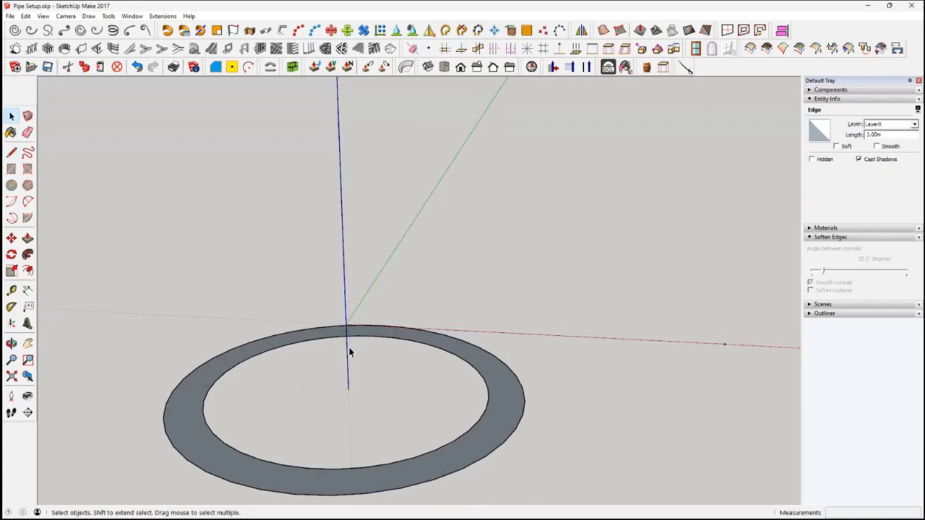
left_click(347, 308, "shift")
left_click(445, 31)
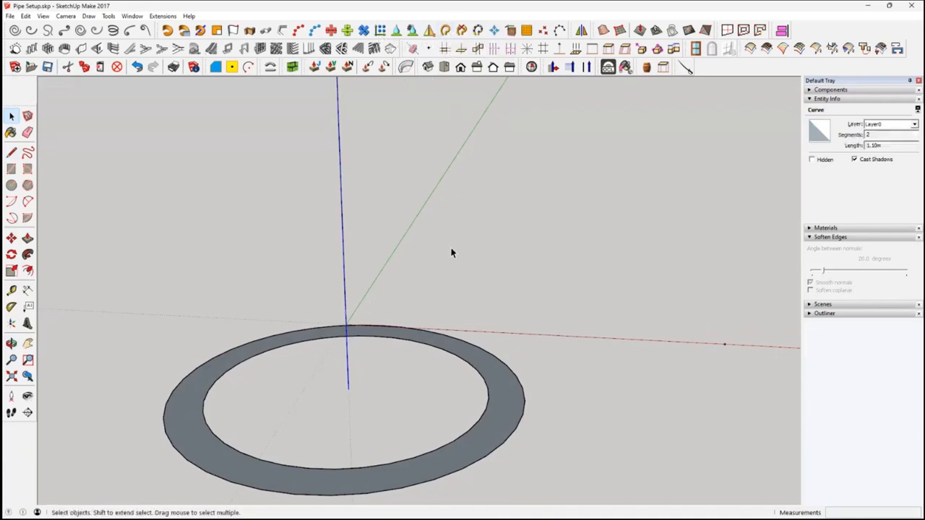
left_click(353, 299)
left_click(346, 306)
Sweep the ring face along the vertical curve with Follow Me to form a straight hollow pipe
middle_click_drag(299, 264, 359, 239)
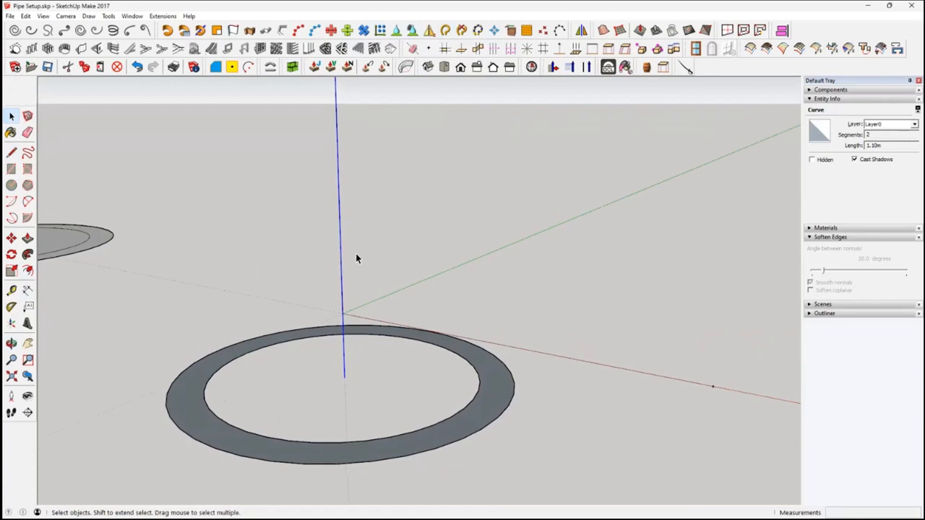
left_click(27, 254)
left_click(502, 405)
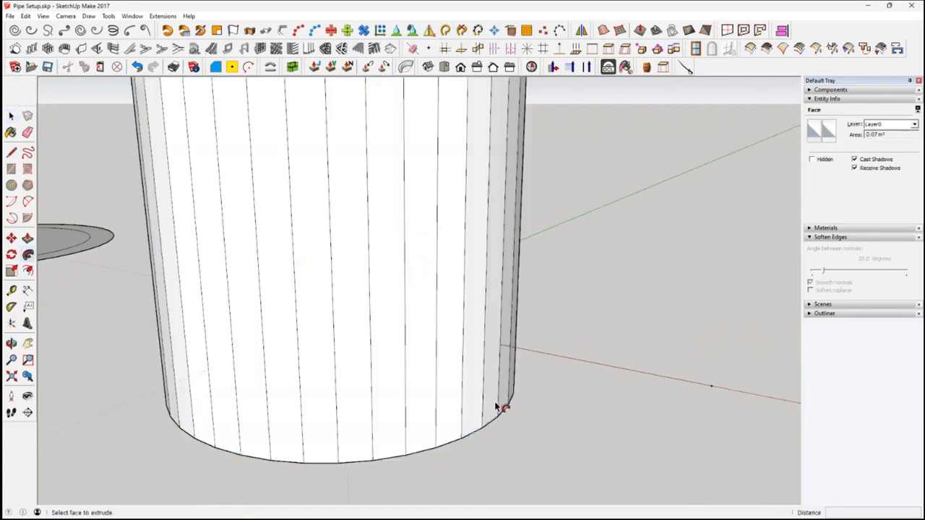
left_click(11, 117)
scroll(389, 304, "down", 3)
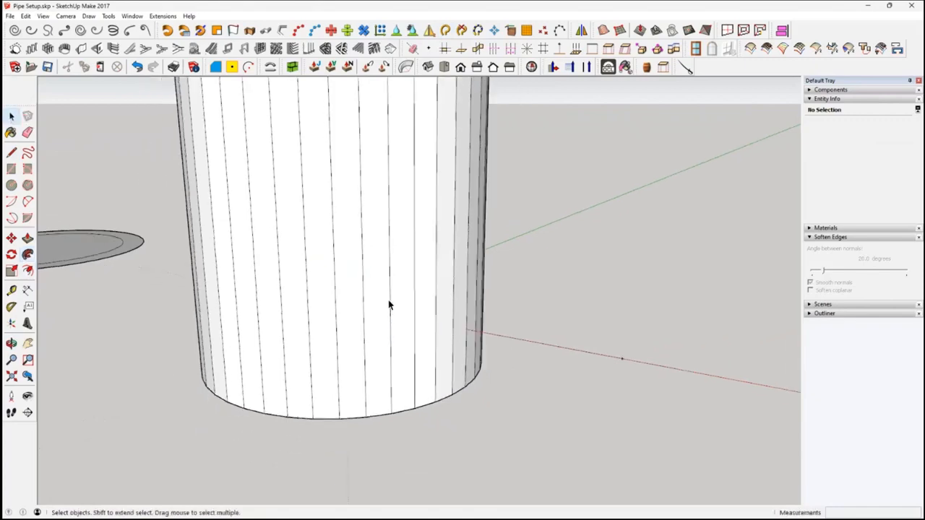
middle_click_drag(389, 319, 382, 386)
scroll(510, 427, "down", 3)
middle_click_drag(510, 427, 469, 309)
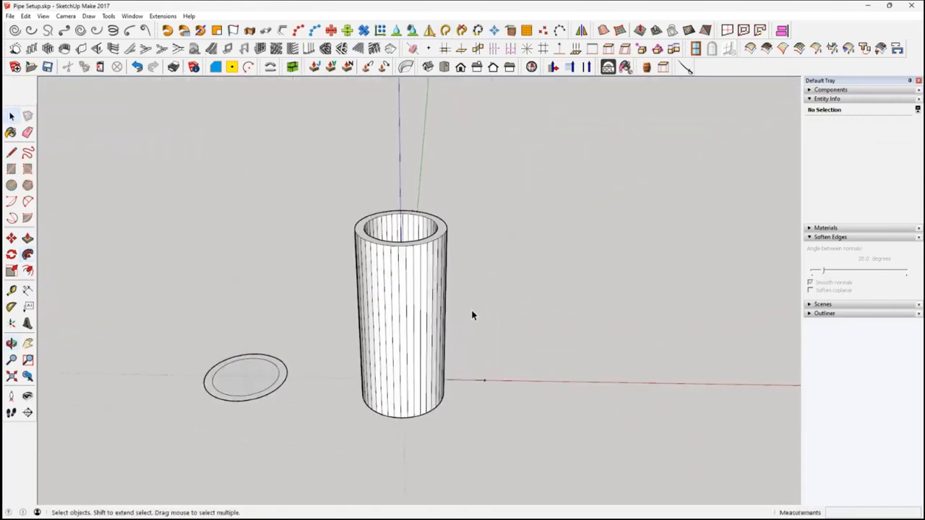
Select the whole straight pipe and soften its edges
left_click_drag(300, 184, 456, 442)
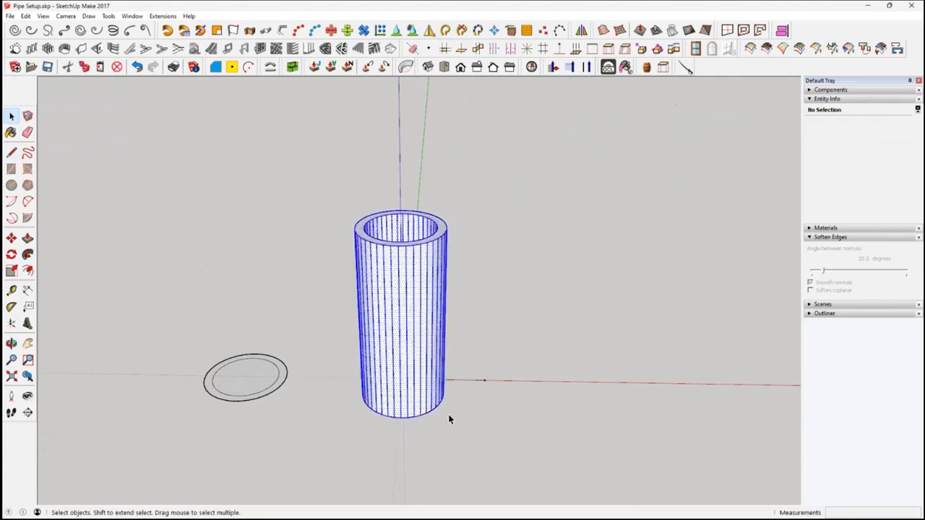
right_click(411, 344)
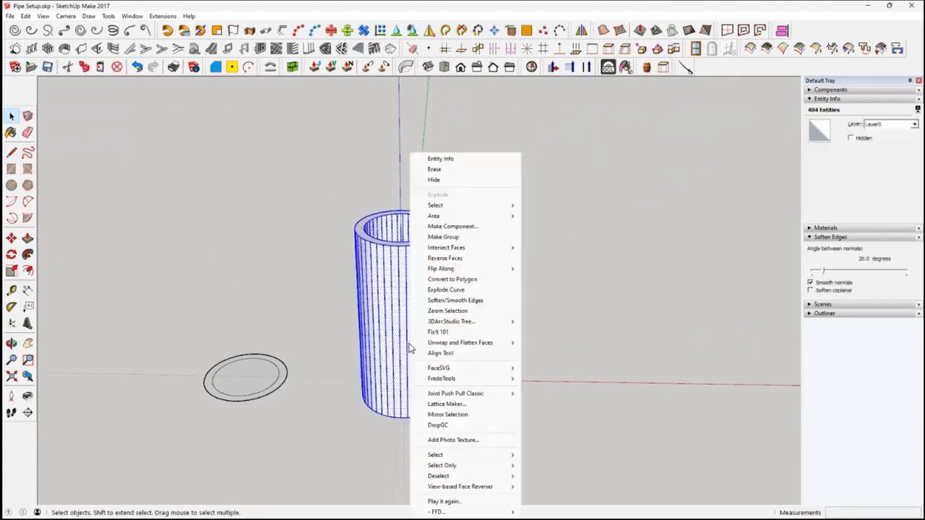
left_click(476, 301)
left_click(518, 351)
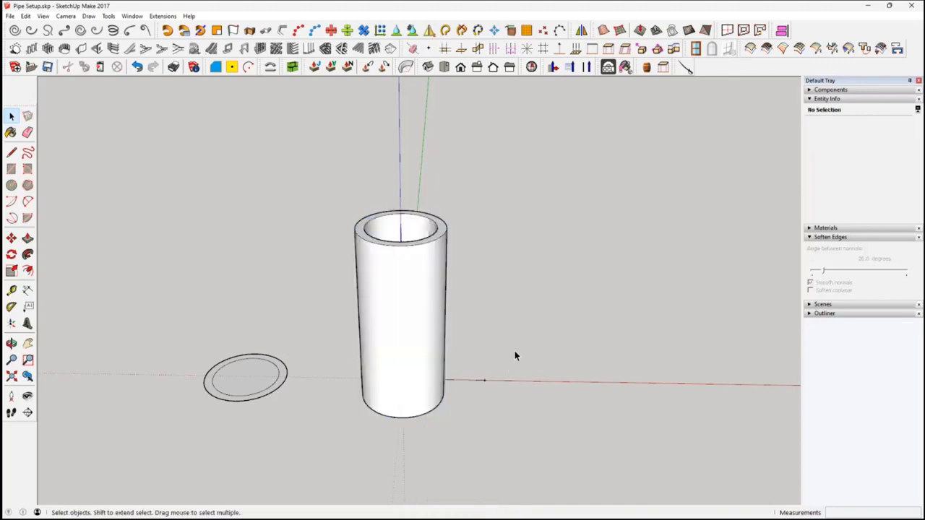
middle_click_drag(463, 289, 456, 287)
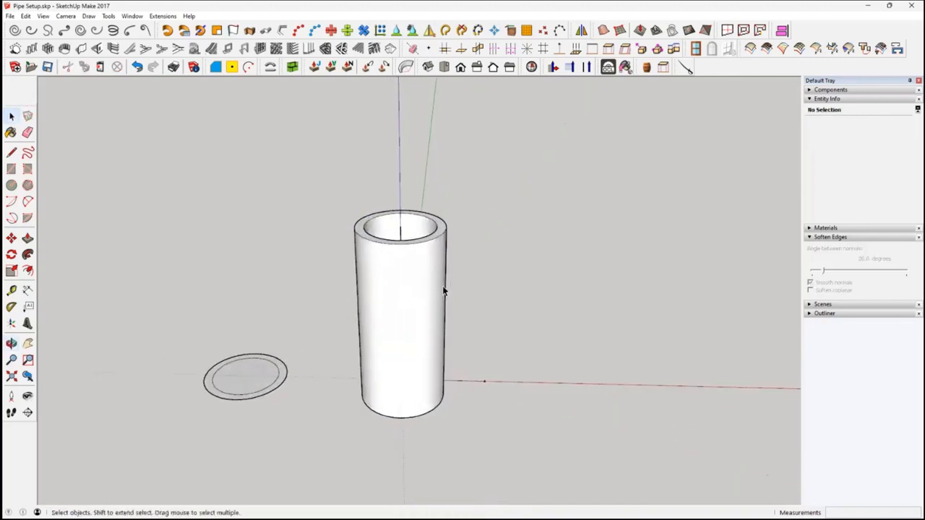
Select all connected geometry of the straight pipe and make it a group
triple_click(407, 326)
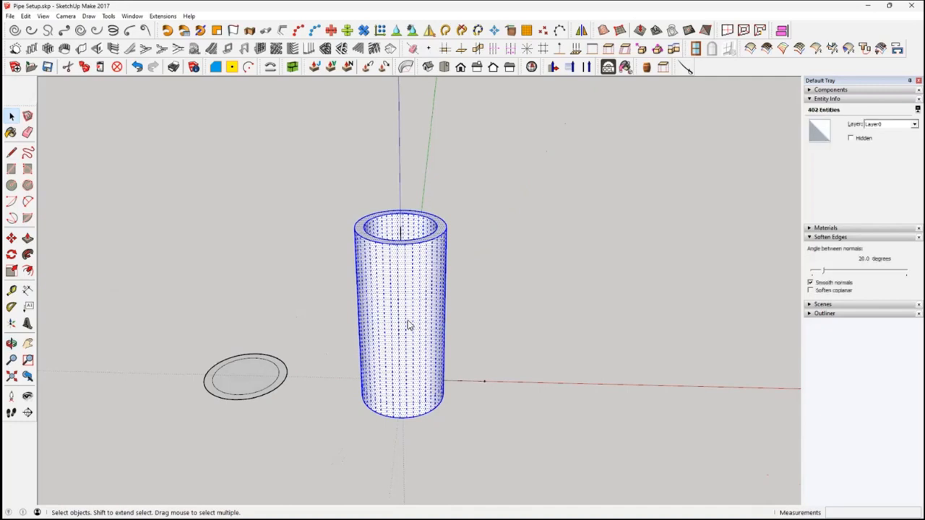
right_click(407, 327)
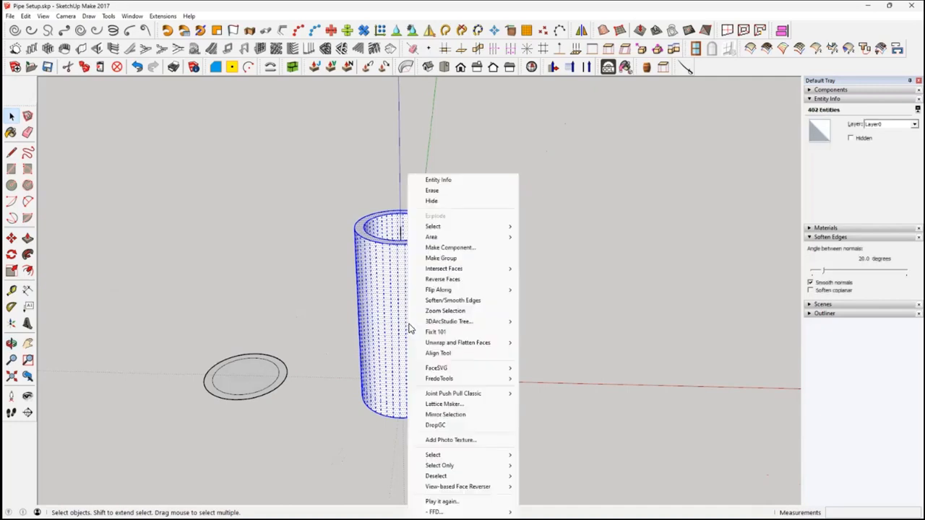
left_click(460, 260)
left_click(559, 319)
Unhide all hidden geometry to bring back the pipe elbow
middle_click_drag(506, 322, 507, 284)
left_click(25, 16)
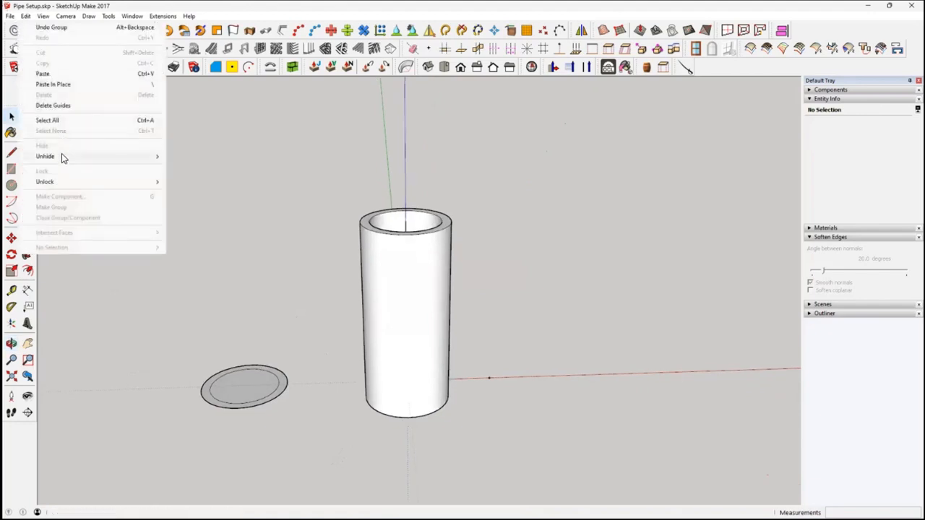
mouse_move(62, 157)
left_click(204, 178)
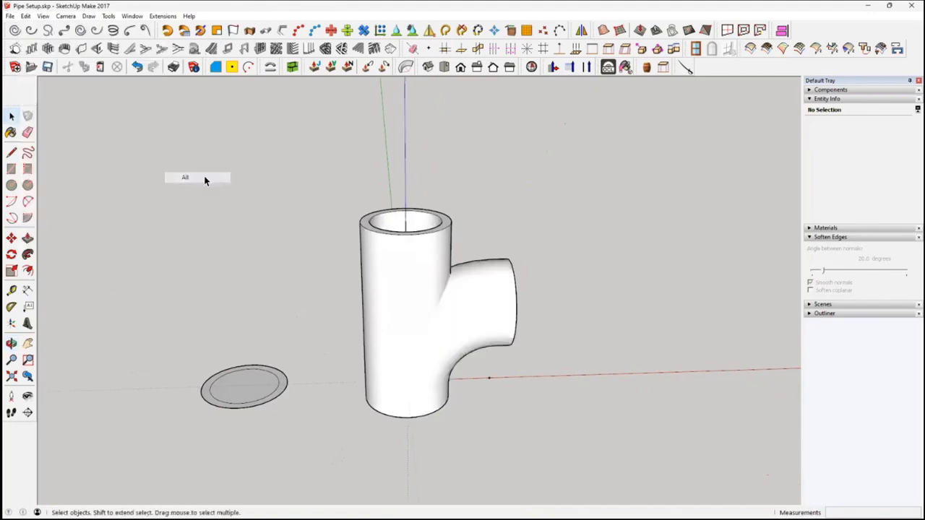
Examine from several angles how the elbow and the straight pipe overlap as a branch fitting
middle_click_drag(321, 309, 79, 223)
middle_click_drag(442, 324, 544, 426)
scroll(422, 372, "up", 3)
middle_click_drag(481, 330, 419, 315)
scroll(446, 360, "down", 2)
middle_click_drag(394, 373, 487, 239)
left_click(472, 282)
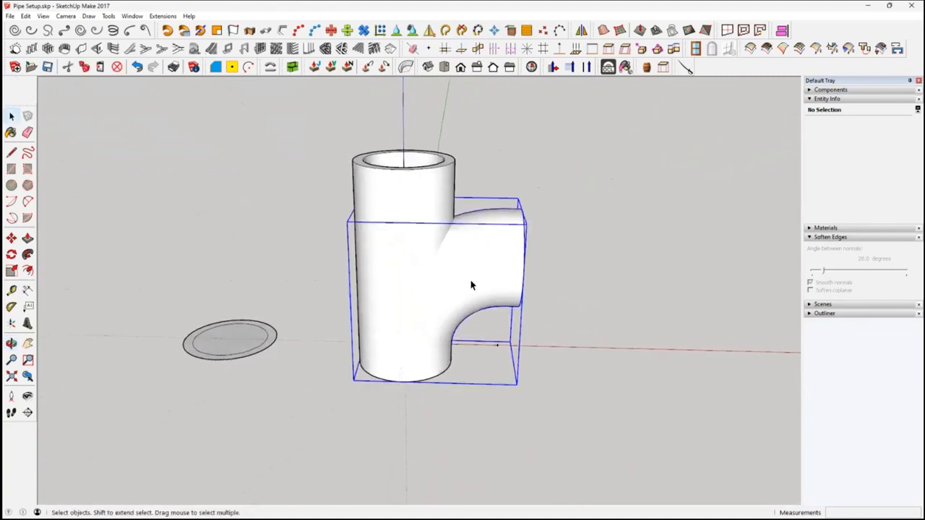
middle_click_drag(479, 262, 584, 352)
scroll(596, 373, "up", 3)
middle_click_drag(353, 296, 481, 322, "shift")
scroll(482, 323, "down", 3)
middle_click_drag(416, 301, 412, 367)
scroll(316, 344, "up", 2)
Copy the flat disc with its inner circle along the red axis, away from the pipes
left_click(305, 335)
middle_click_drag(373, 325, 316, 331)
scroll(313, 328, "up", 3)
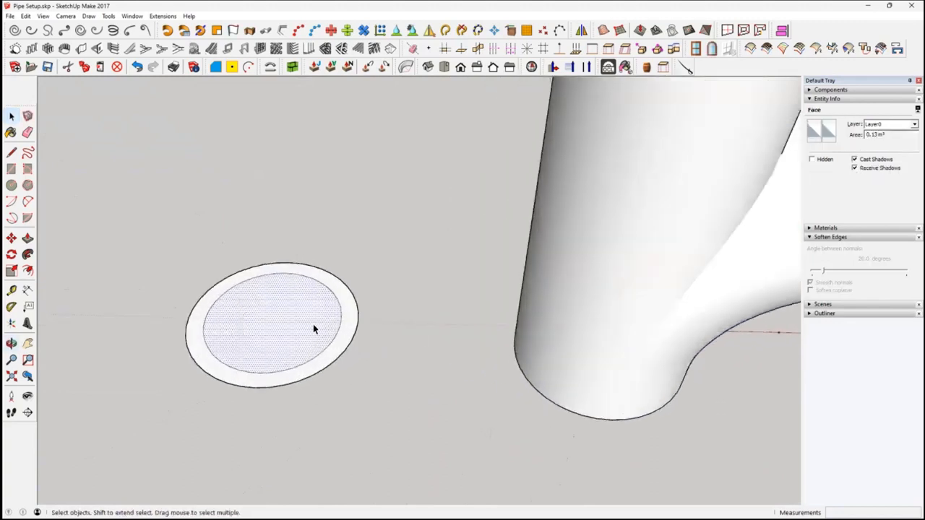
left_click(353, 344)
left_click(313, 323)
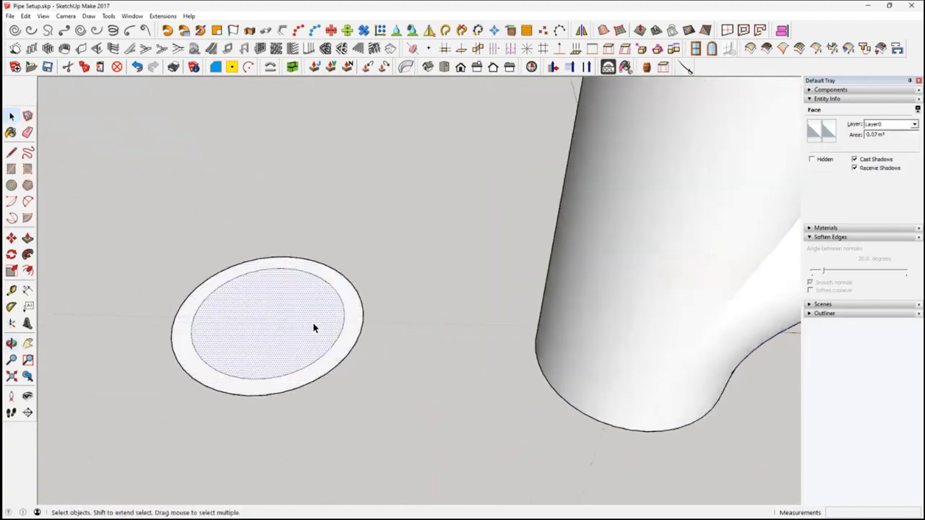
scroll(321, 321, "down", 3)
left_click_drag(175, 224, 386, 419)
key("m")
left_click(274, 315)
left_click(274, 315)
key("ctrl")
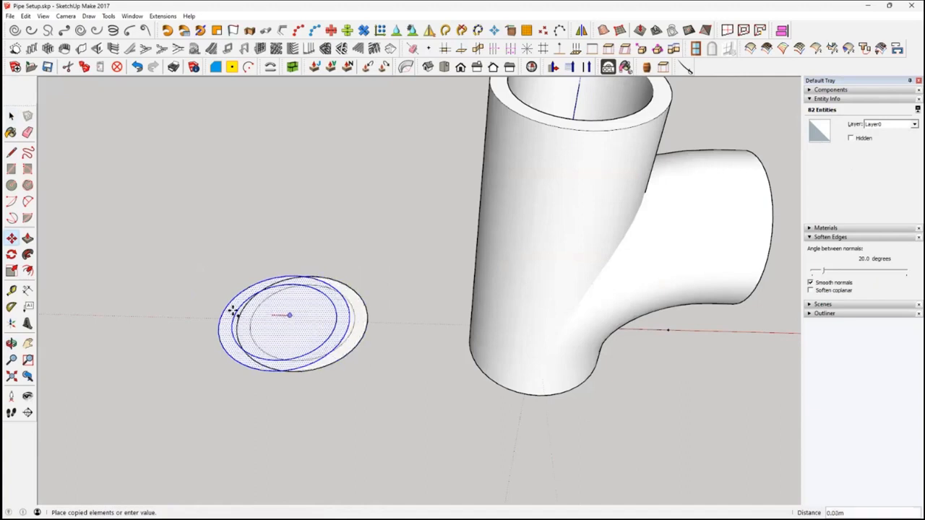
left_click(128, 323)
key("space")
Move the copied disc farther along the red axis, widening its gap from the disc nearer the pipes
left_click(294, 330)
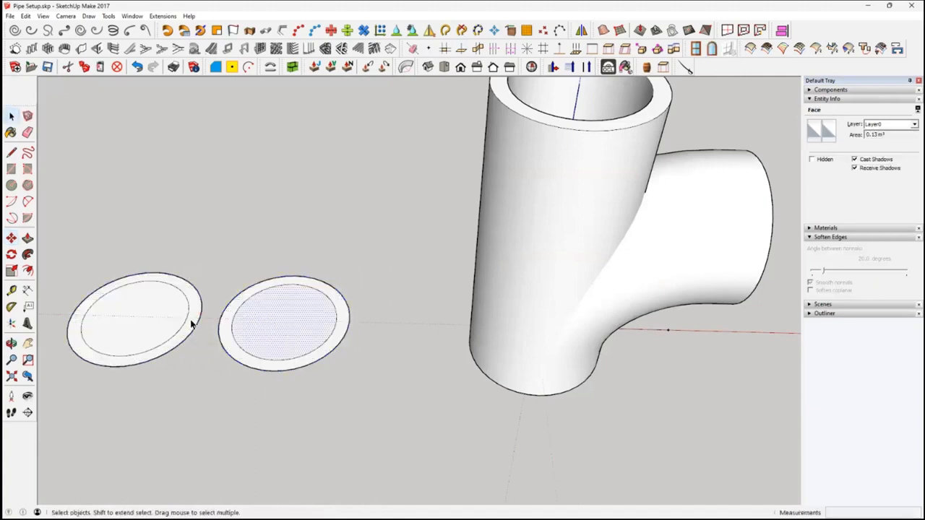
scroll(190, 320, "down", 2)
left_click_drag(91, 263, 211, 390)
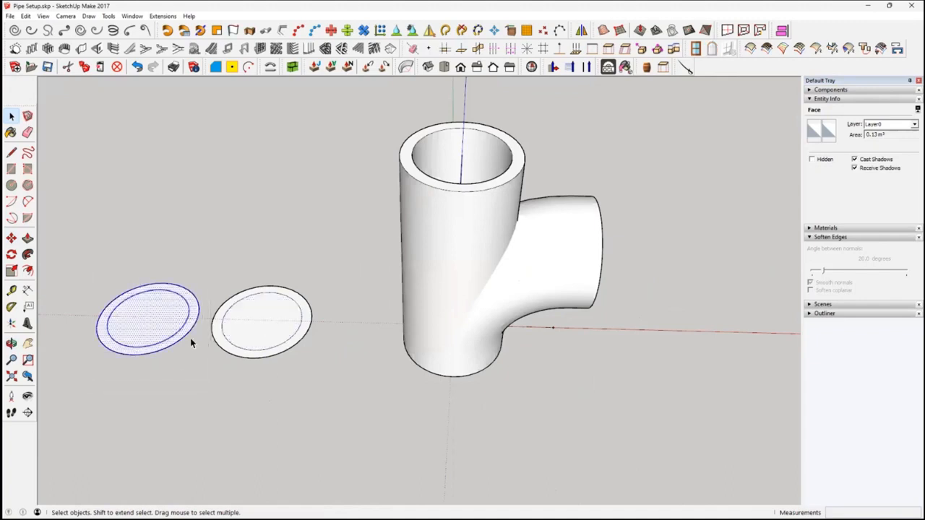
left_click(14, 241)
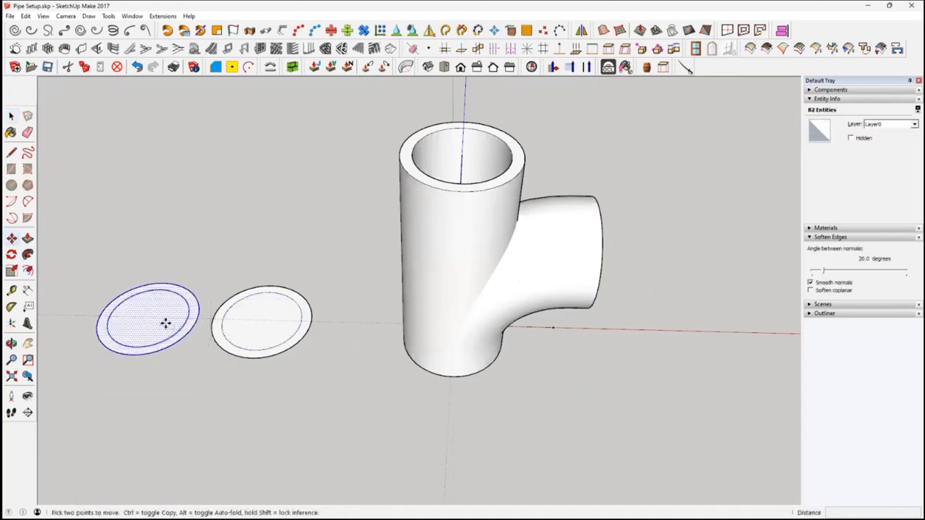
left_click(166, 323)
left_click(105, 325)
Delete the inner circular face of the disc nearer the pipes so only a flat ring remains
scroll(326, 350, "up", 2)
middle_click_drag(311, 354, 429, 366, "shift")
key("space")
left_click(367, 344)
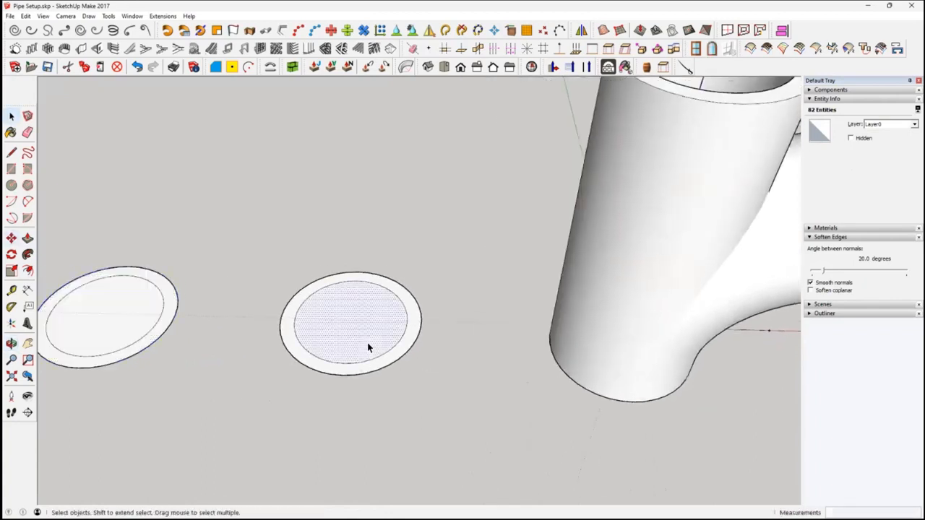
key("Delete")
scroll(414, 350, "up", 3)
mouse_move(419, 348)
middle_mouse_down()
mouse_move(411, 365)
mouse_move(420, 355)
middle_mouse_up()
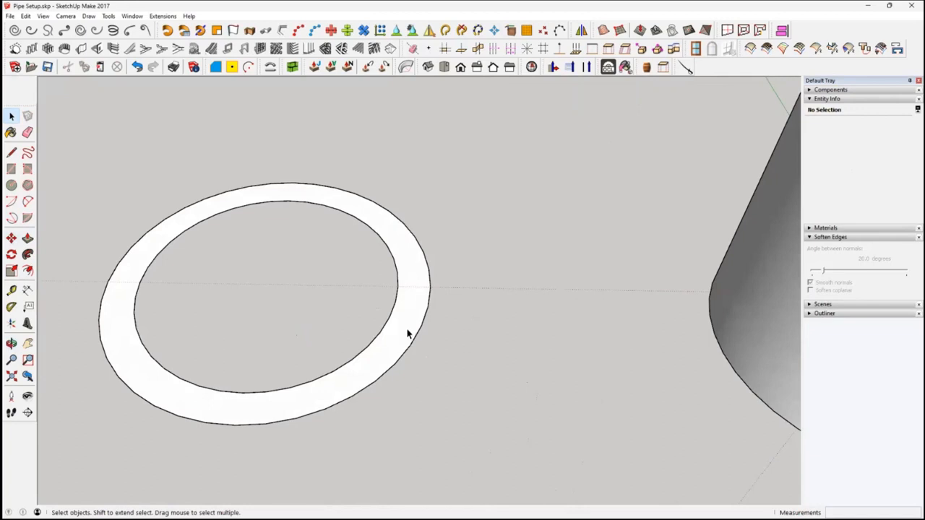
Offset the flat ring's outer edge outward by 0.05 m
left_click(413, 325)
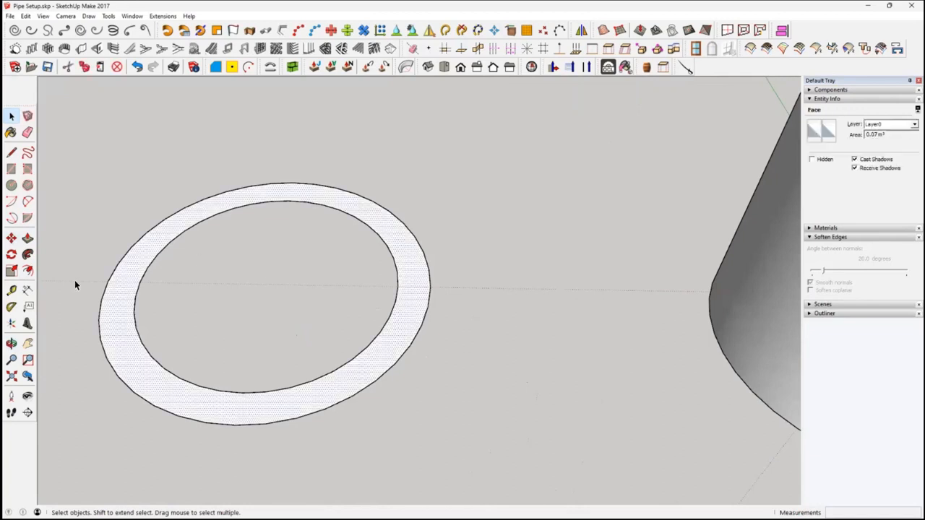
left_click(28, 271)
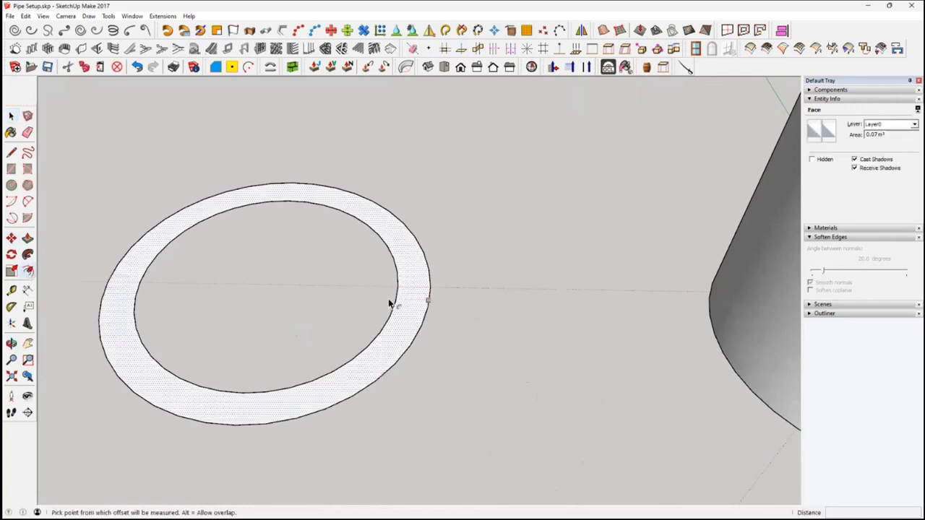
left_click(430, 290)
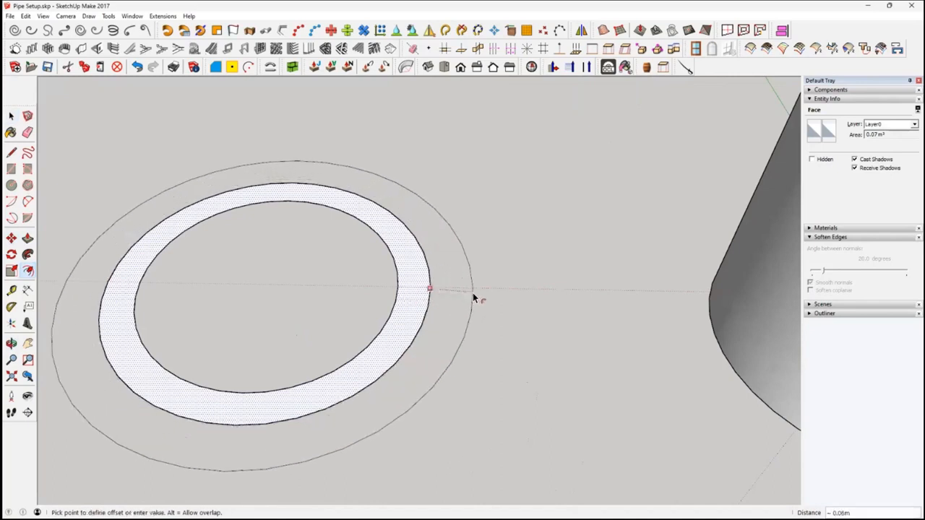
left_click(474, 293)
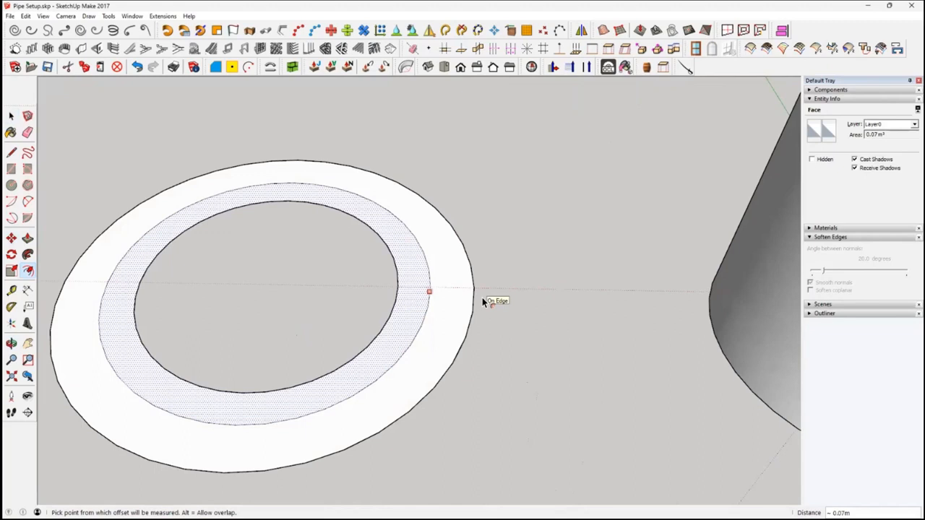
key("Return")
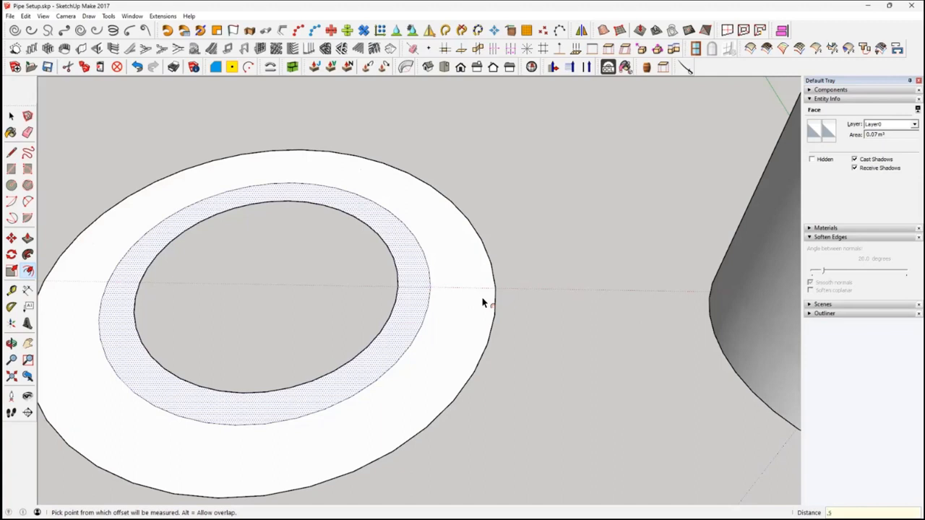
key("Return")
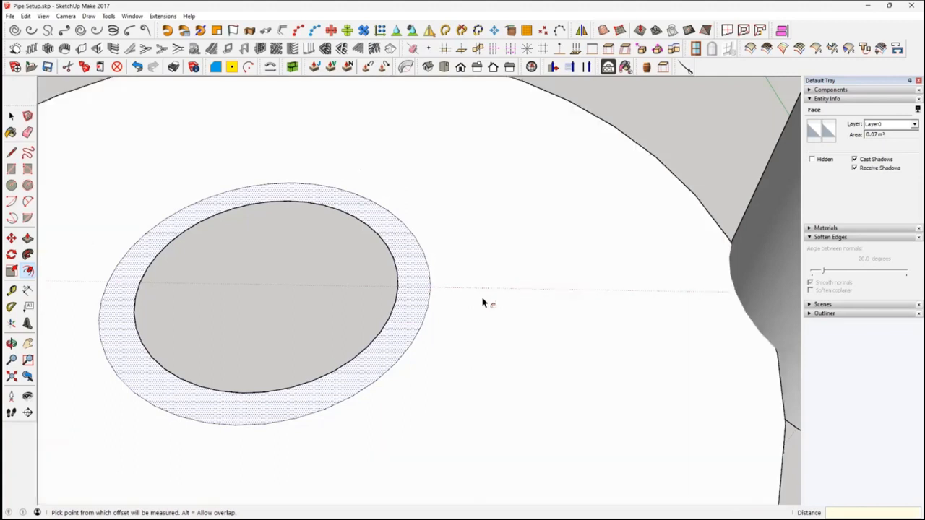
key("Return")
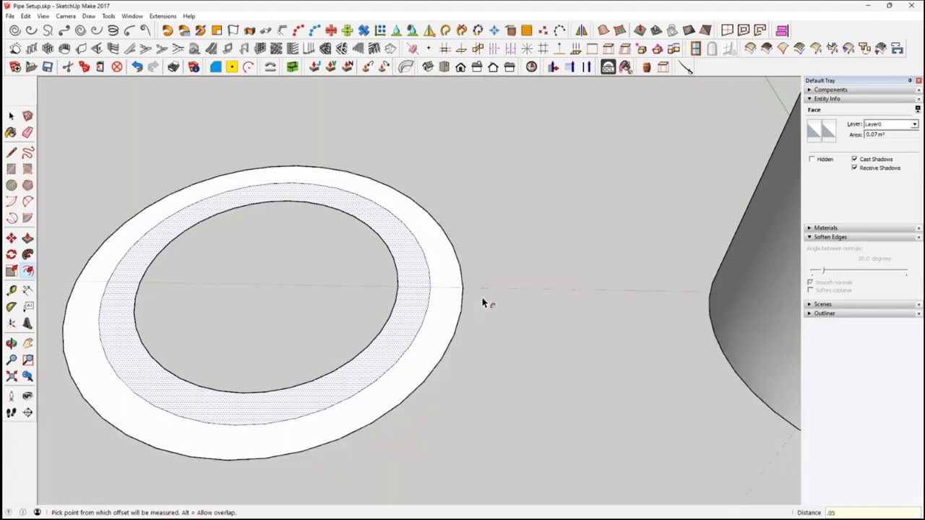
Delete the middle circle between the original ring and its offset to merge them into one wider ring face
middle_click_drag(466, 278, 442, 342)
scroll(442, 342, "down", 1)
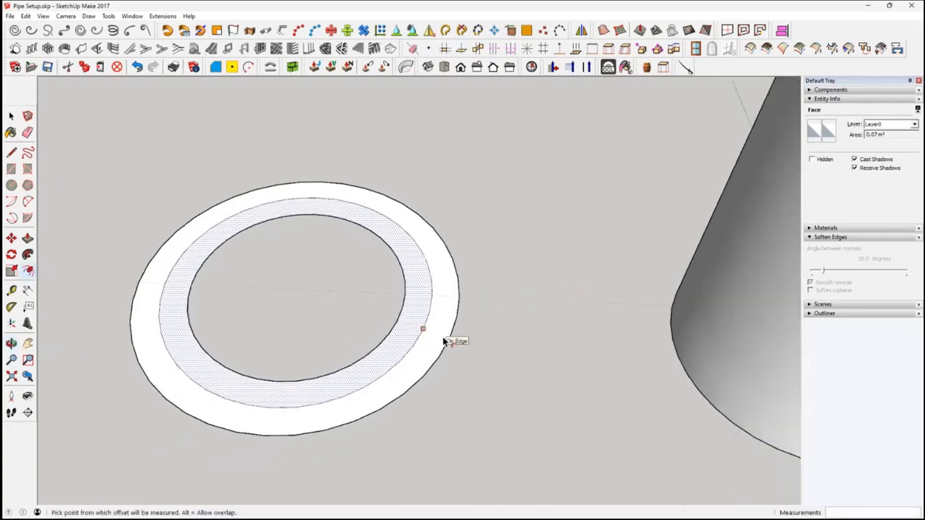
key("space")
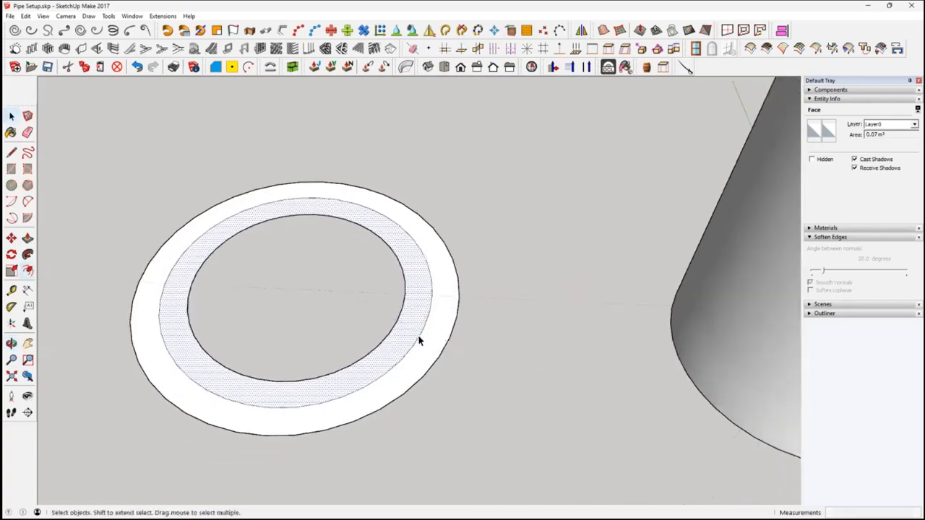
left_click(421, 338)
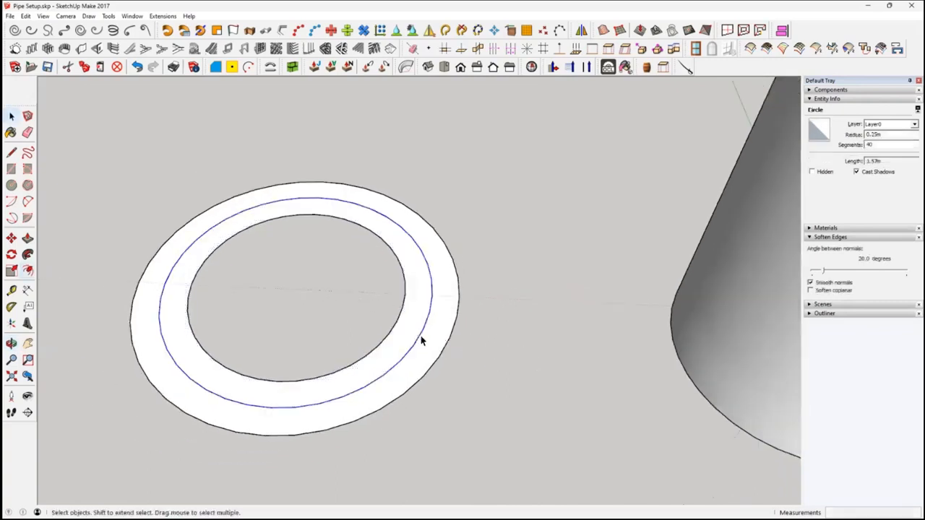
key("Delete")
middle_click_drag(423, 340, 409, 323)
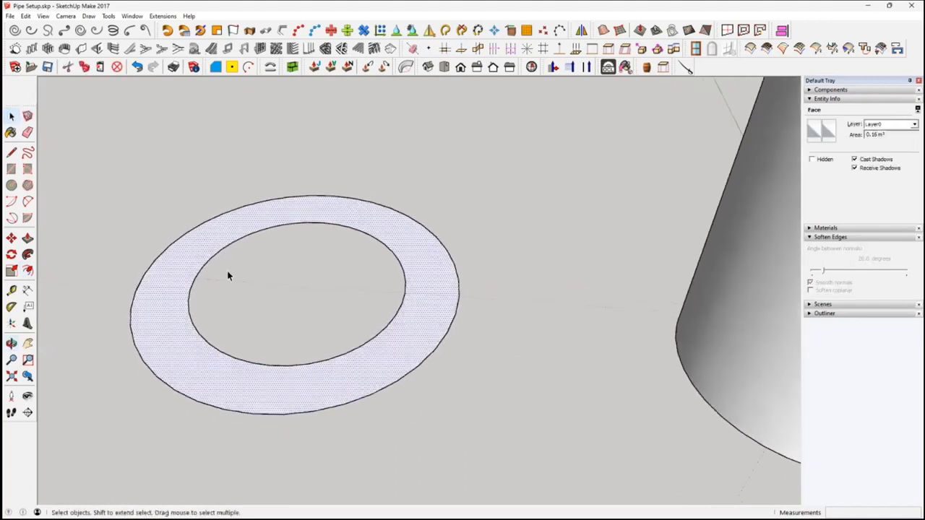
Push/Pull the wide ring face upward by 0.1 m to form a solid flange
left_click(27, 239)
left_click(381, 345)
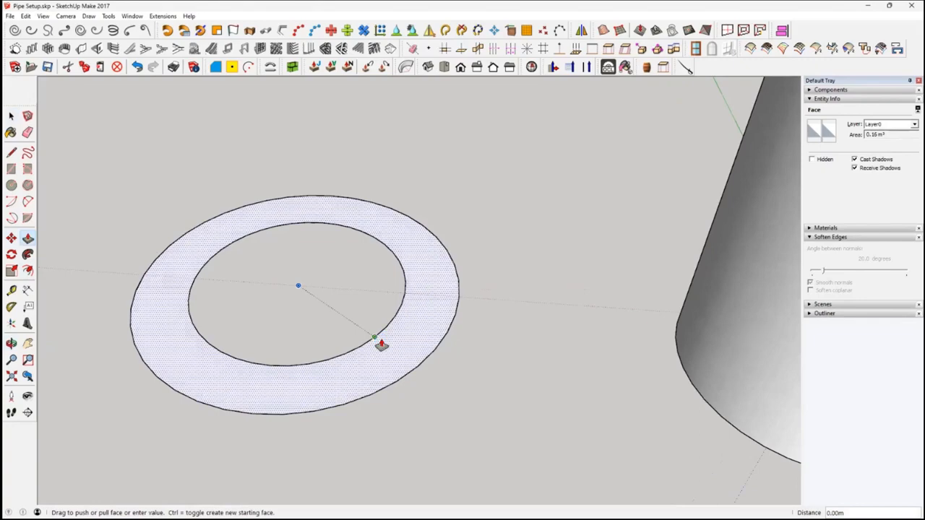
key("Escape")
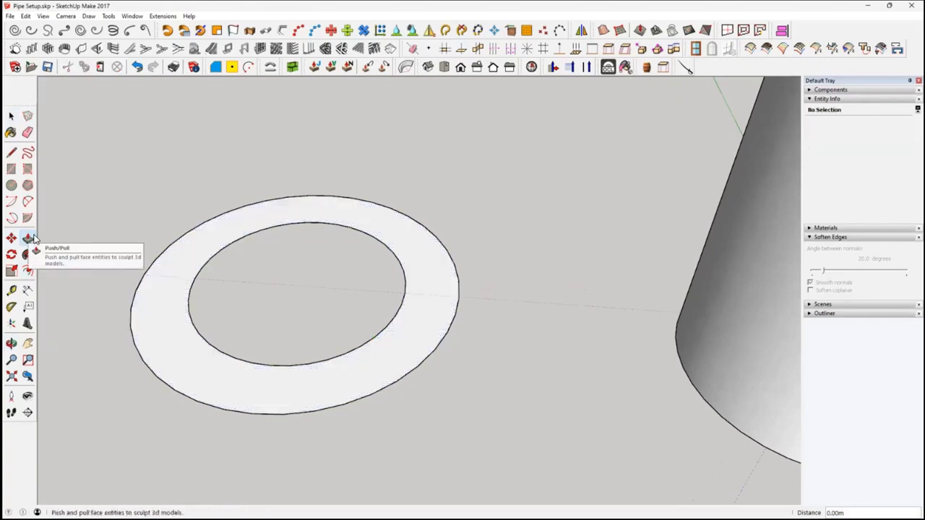
left_click(27, 239)
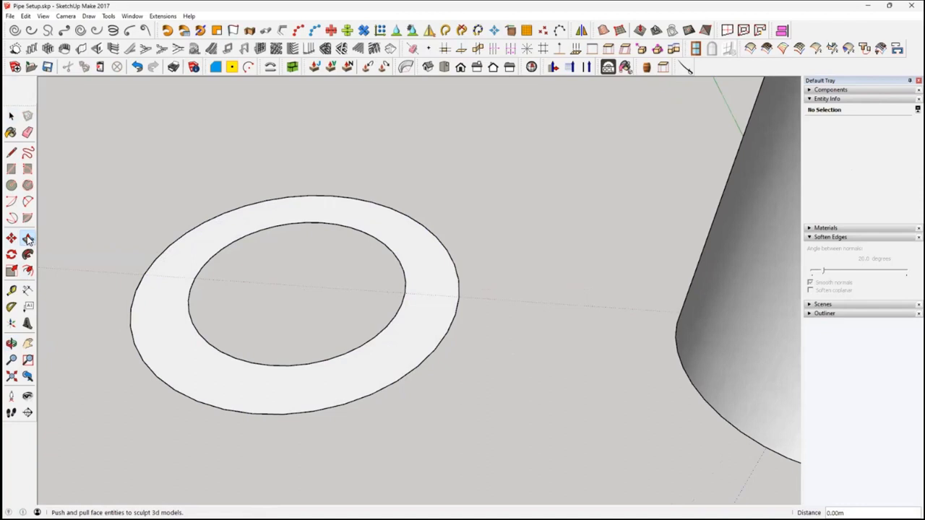
left_click_drag(413, 359, 417, 299)
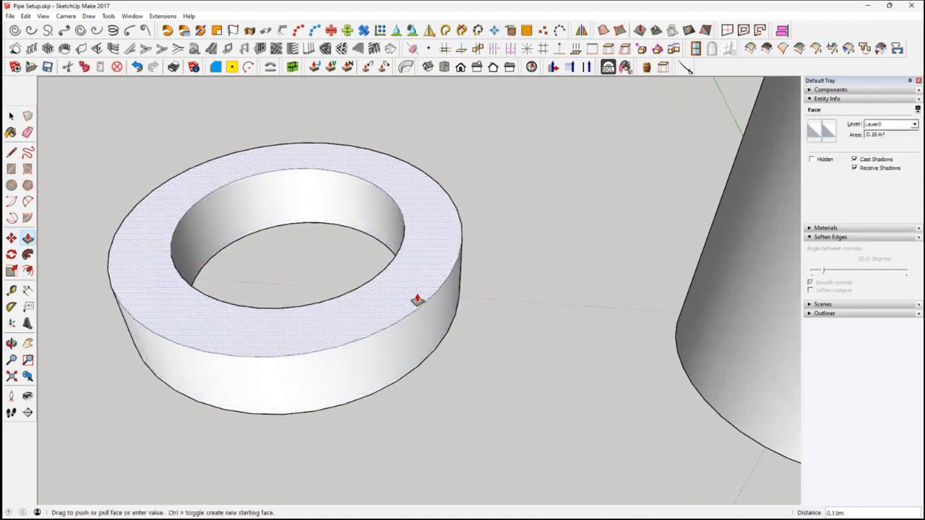
type(".1")
key("Return")
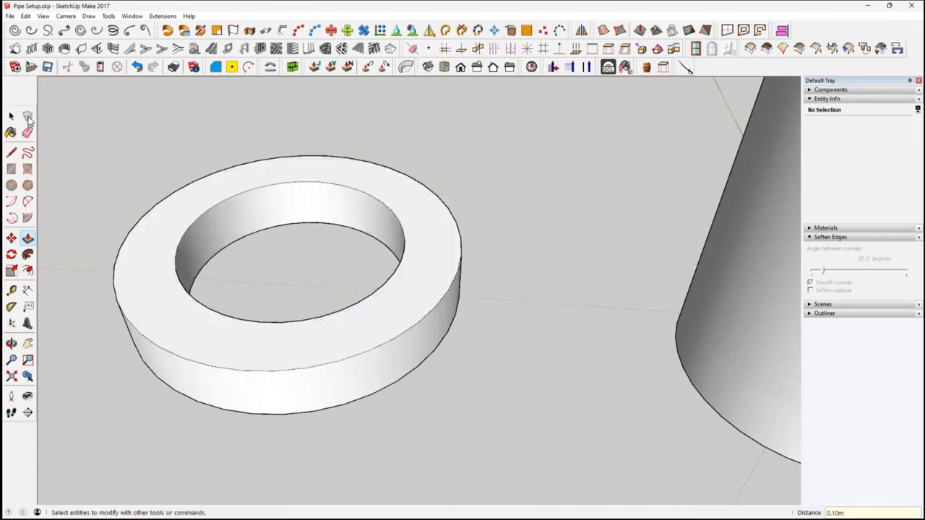
Select all connected geometry of the extruded ring and make it a group
middle_click_drag(340, 405, 427, 331)
triple_click(427, 331)
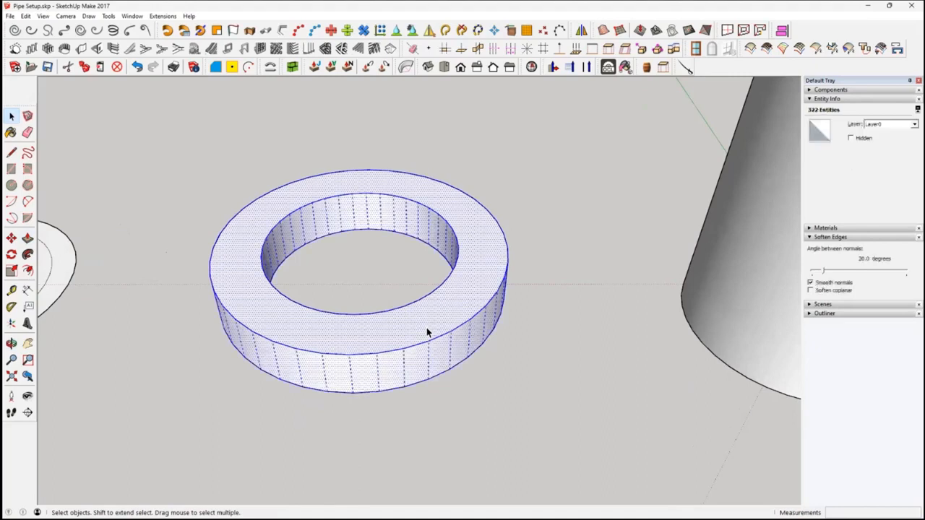
right_click(427, 343)
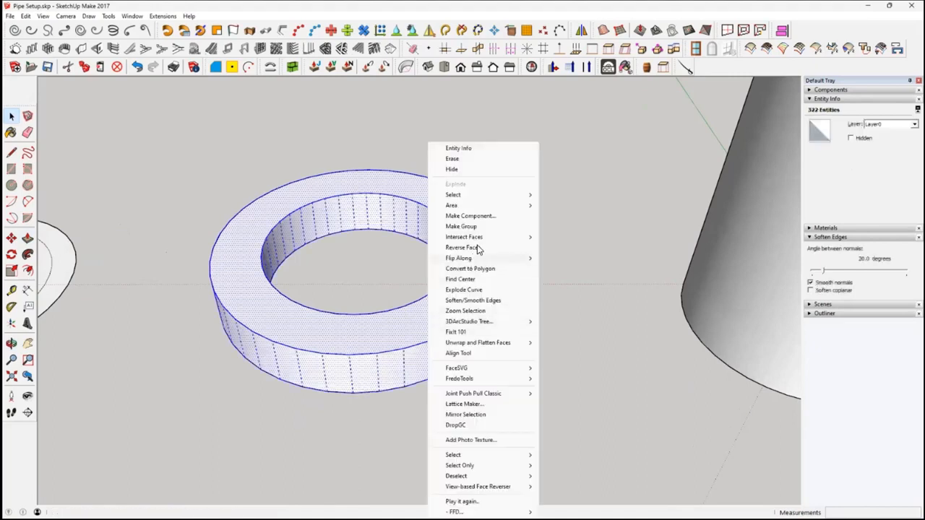
left_click(485, 226)
middle_click_drag(470, 310, 481, 296)
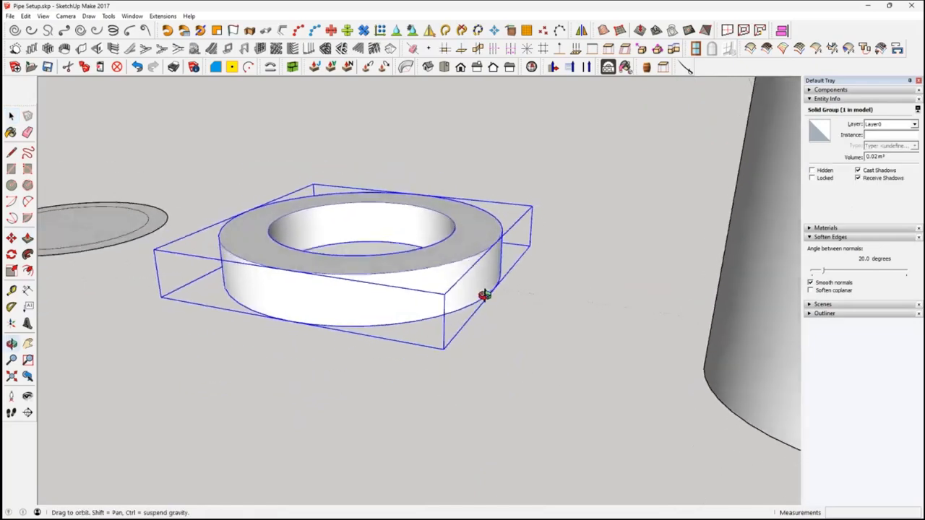
Move the ring group onto the straight pipe's upper end, snapping its lower inner edge to the pipe's inner edge
scroll(540, 340, "down", 5)
middle_click_drag(540, 329, 675, 372)
scroll(408, 365, "up", 3)
left_click(12, 239)
middle_click_drag(402, 368, 432, 359)
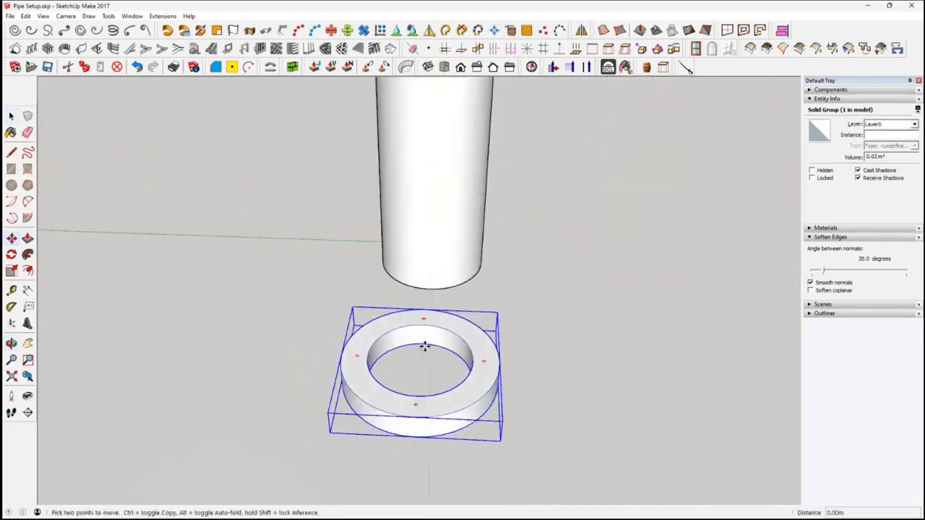
left_click(424, 347)
middle_click_drag(436, 274, 419, 441)
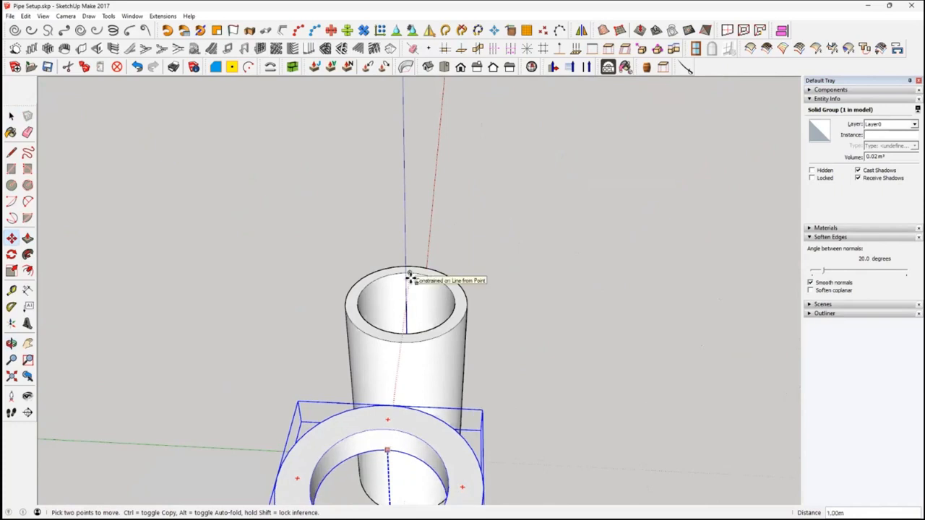
left_click(409, 275)
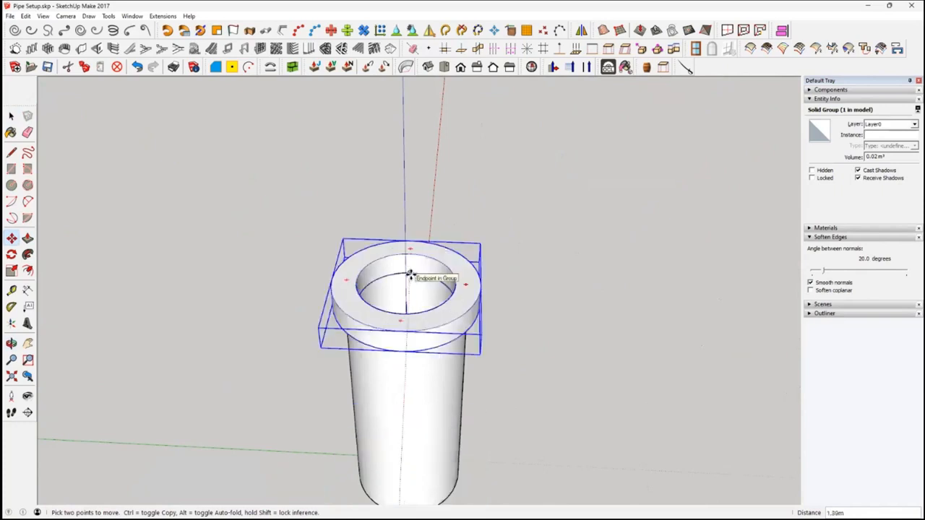
middle_click_drag(489, 309, 274, 445)
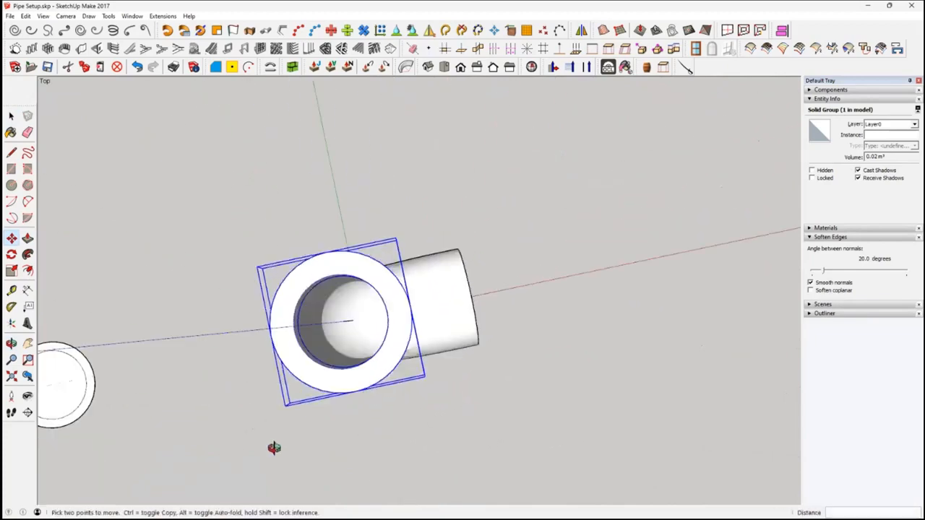
scroll(353, 392, "up", 2)
scroll(364, 354, "up", 2)
middle_click_drag(364, 354, 423, 94)
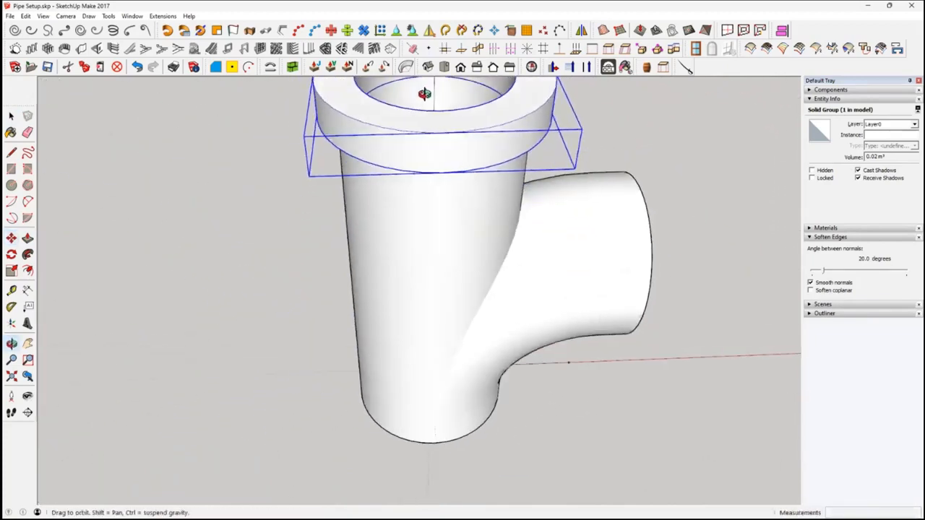
key("m")
middle_click_drag(479, 190, 496, 243)
scroll(498, 228, "up", 2)
middle_click_drag(503, 212, 457, 115)
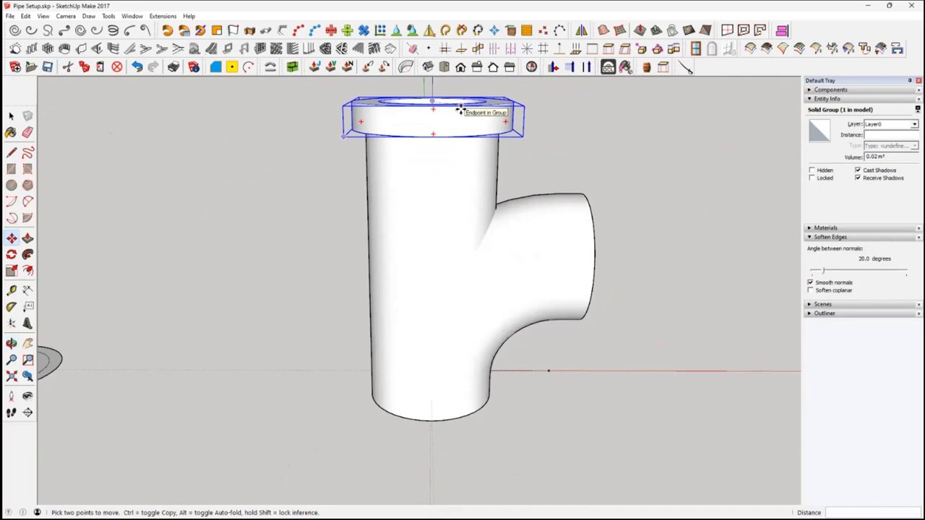
left_click(461, 109)
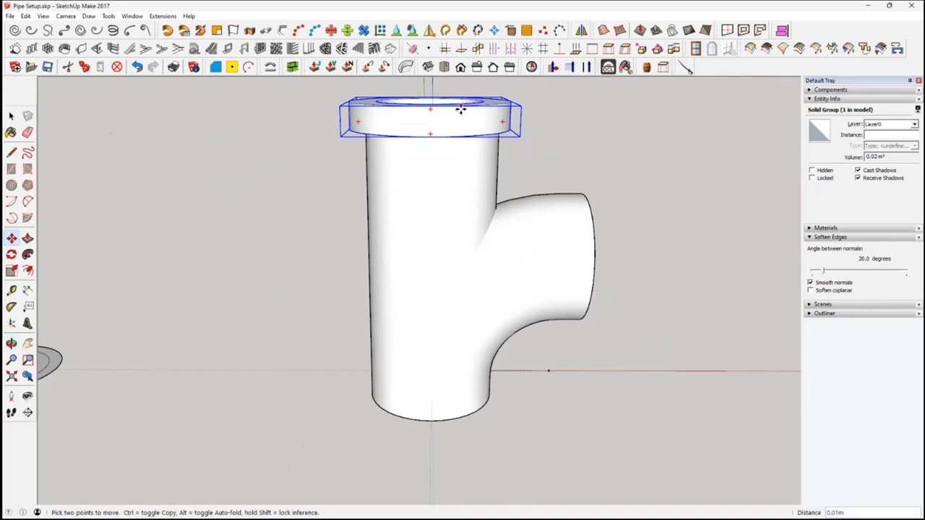
Copy the ring group about 1.35 m down along the blue axis, to just below the straight pipe's lower end
middle_click_drag(542, 161, 556, 243)
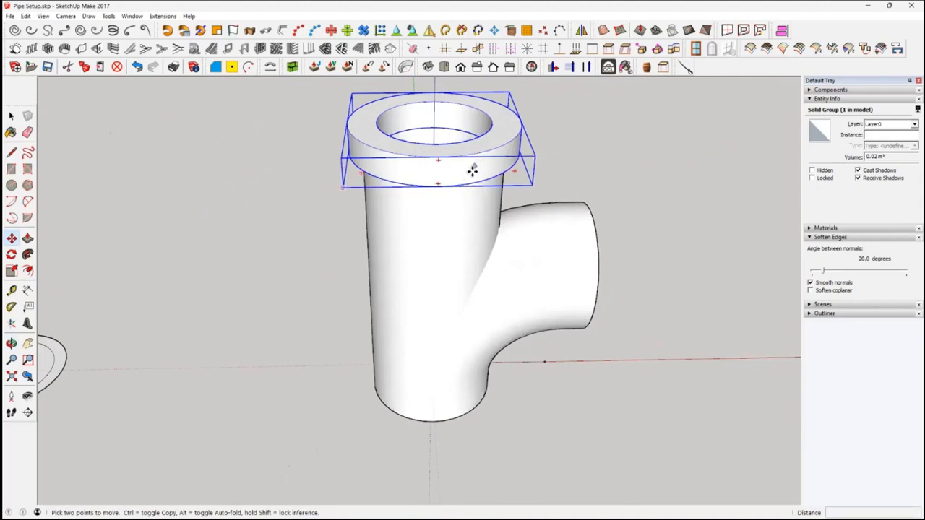
left_click(471, 174)
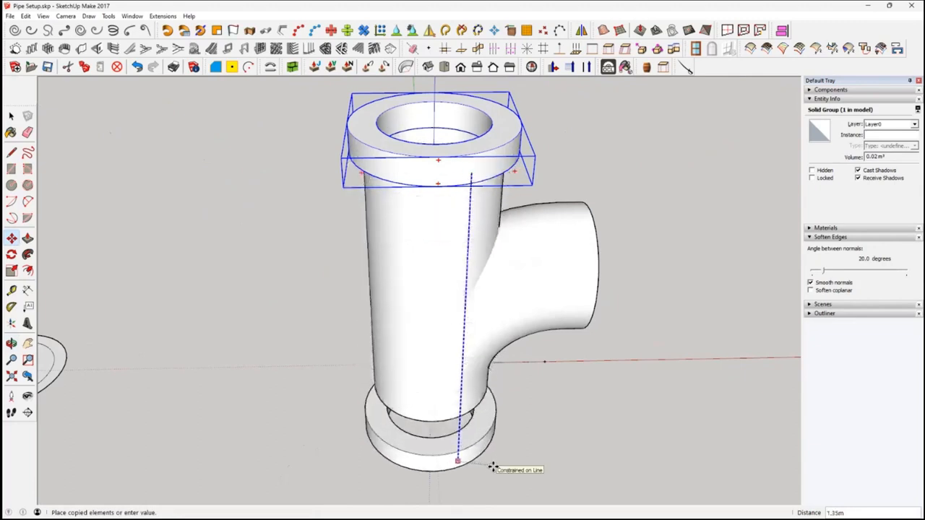
left_click(492, 468)
middle_click_drag(494, 443, 480, 222)
scroll(476, 352, "up", 5)
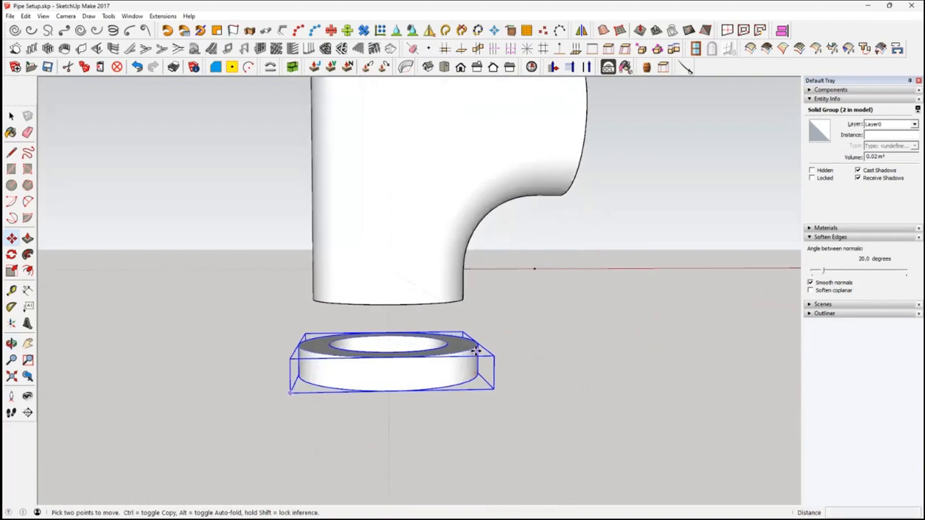
middle_click_drag(472, 337, 473, 384)
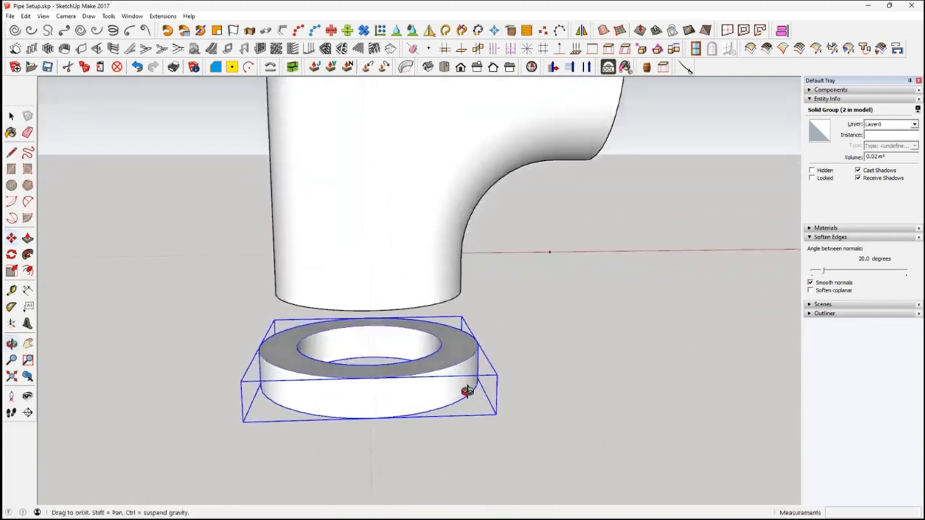
Move the lower ring up about 0.15 m onto the straight pipe's bottom end, and copy it about 1.06 m sideways
left_click(439, 351)
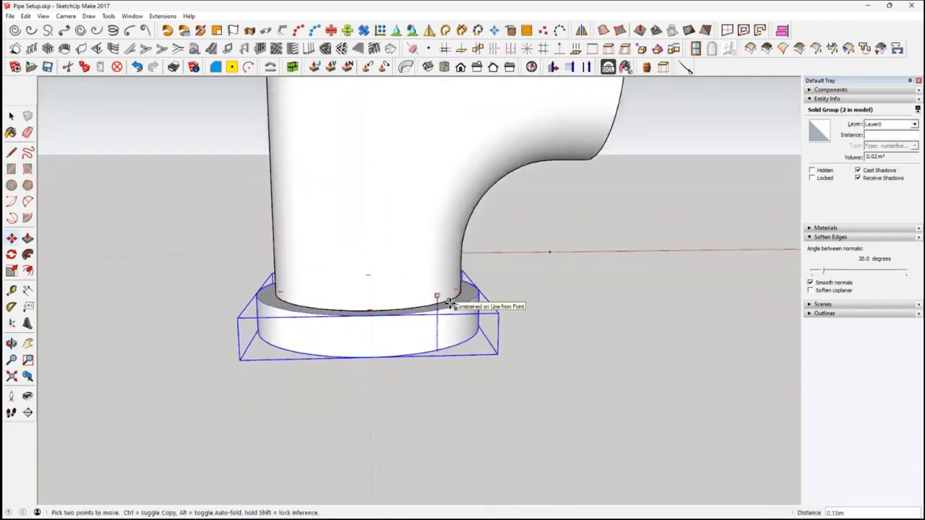
middle_click_drag(443, 305, 418, 345)
key("m")
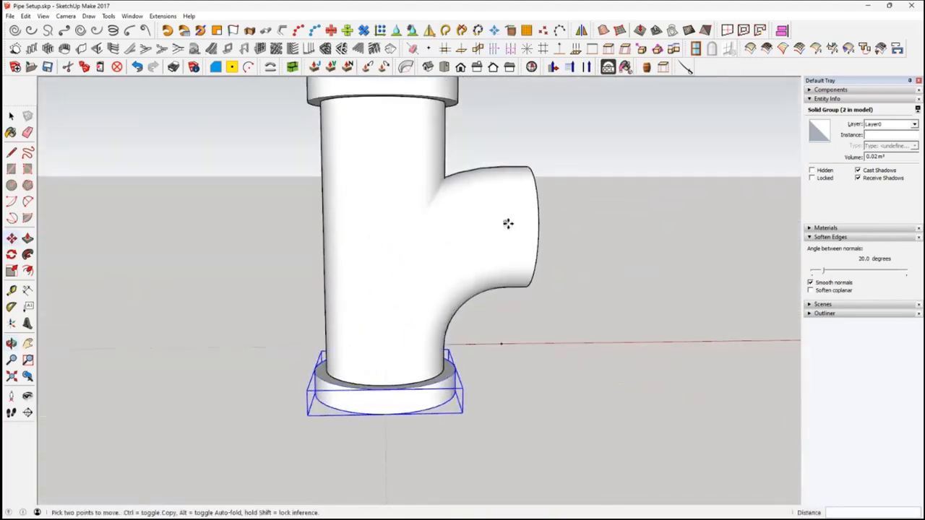
key("ctrl")
left_click(414, 406)
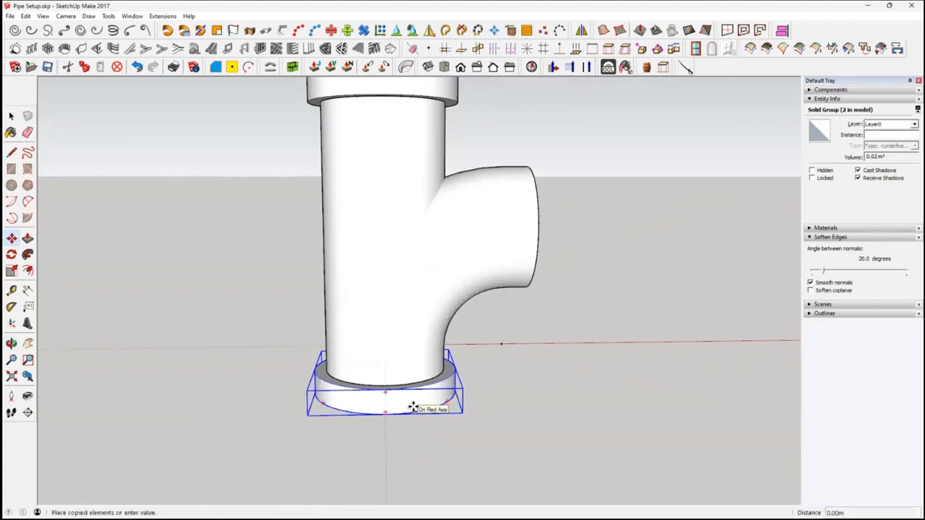
left_click(679, 387)
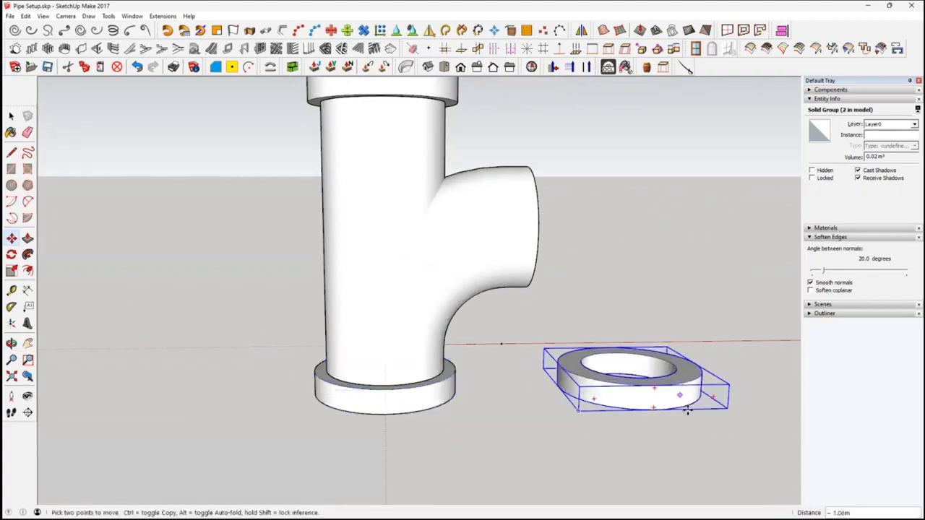
Rotate the copied ring group upright so that it faces the opening of the elbow branch
middle_click_drag(685, 406, 530, 390, "shift")
scroll(525, 376, "up", 2)
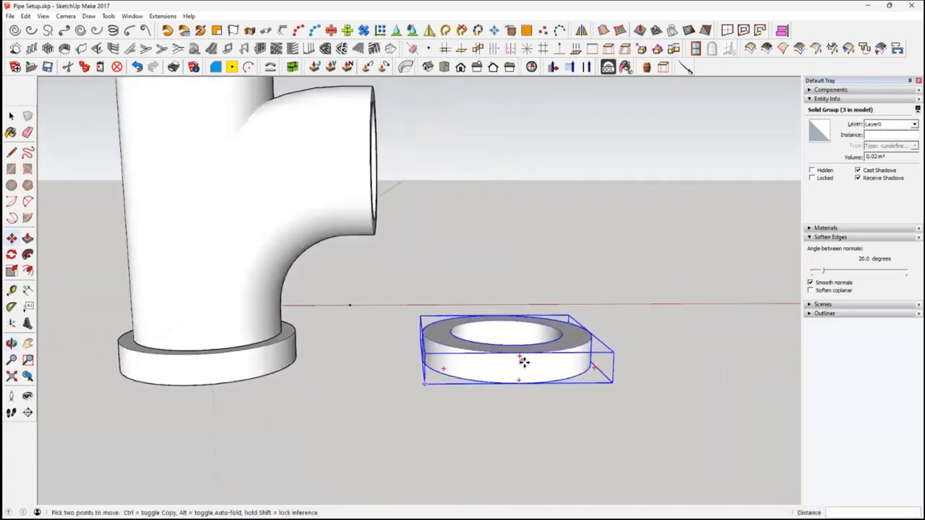
key("q")
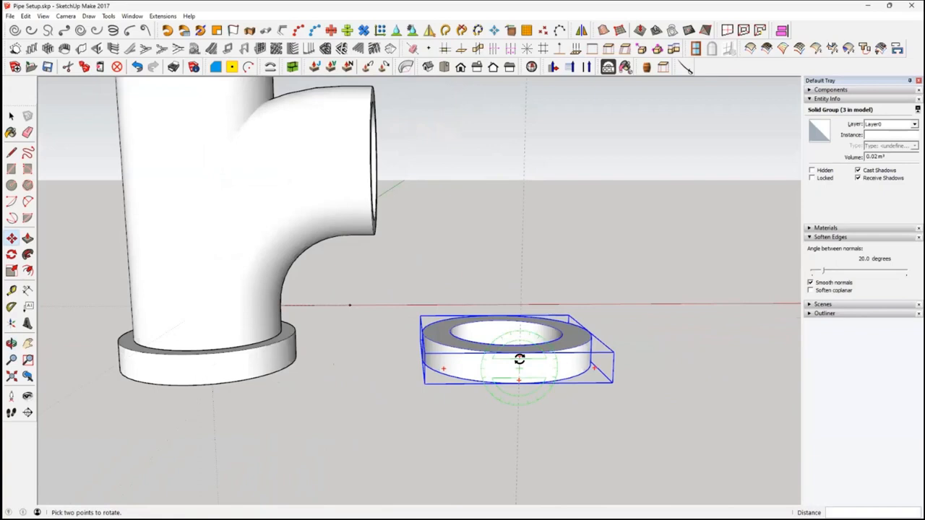
left_click(520, 359)
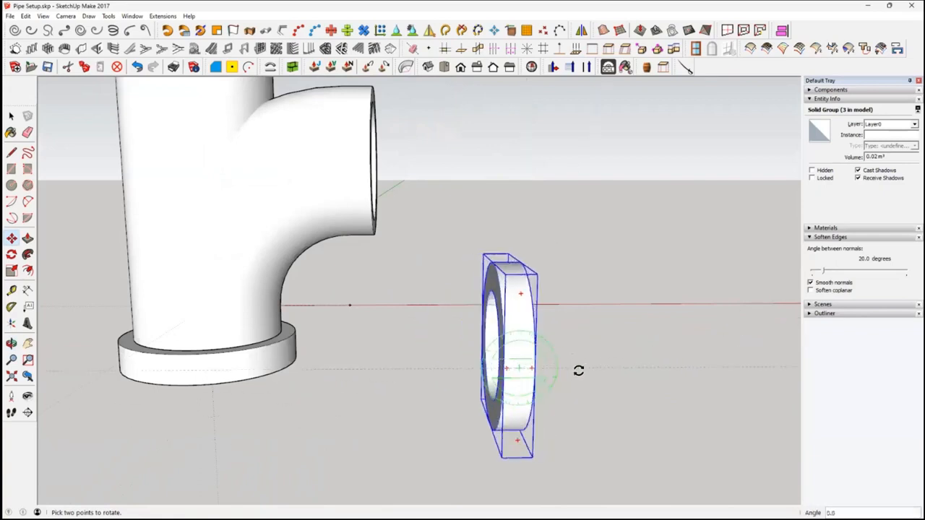
left_click(578, 370)
Move the upright ring onto the elbow branch's open end, snapping its inner edge's top point to the branch's inner edge
middle_click_drag(663, 416, 382, 316)
scroll(525, 326, "up", 2)
left_click(12, 239)
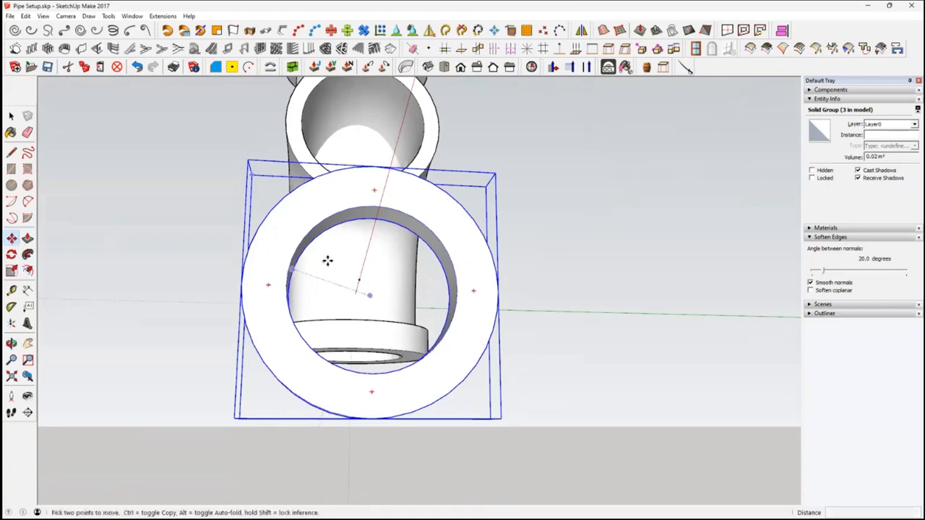
middle_click_drag(373, 224, 376, 248)
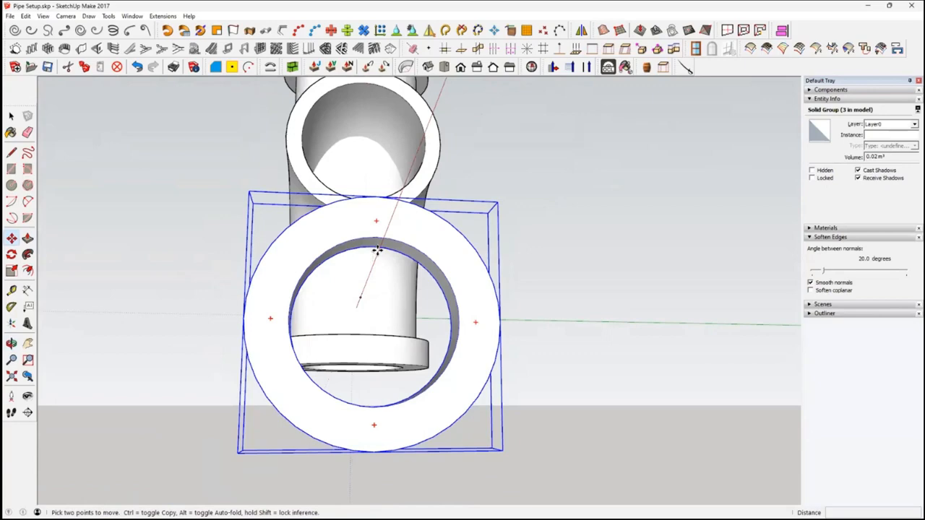
left_click(377, 249)
middle_click_drag(434, 392, 703, 391)
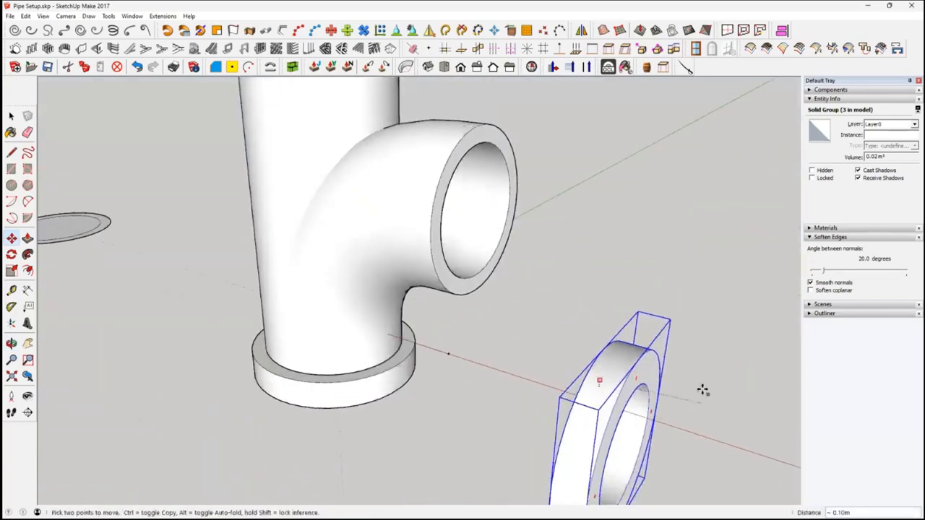
left_click(481, 145)
middle_click_drag(599, 359, 641, 330)
left_click(579, 401)
middle_click_drag(579, 401, 550, 341)
scroll(574, 368, "down", 3)
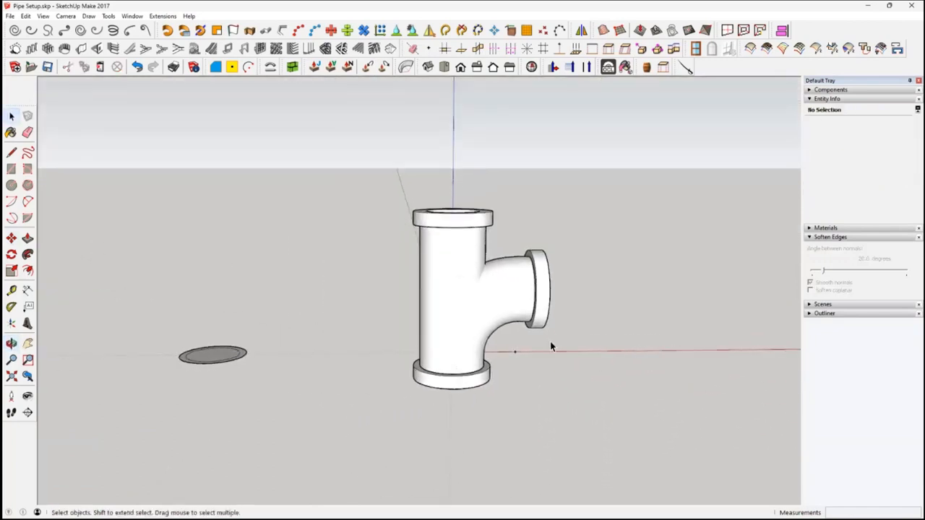
Group the branched elbow together with its flange ring, leaving out the straight pipe and its two rings
left_click(465, 271)
left_click(513, 295)
left_click(545, 300)
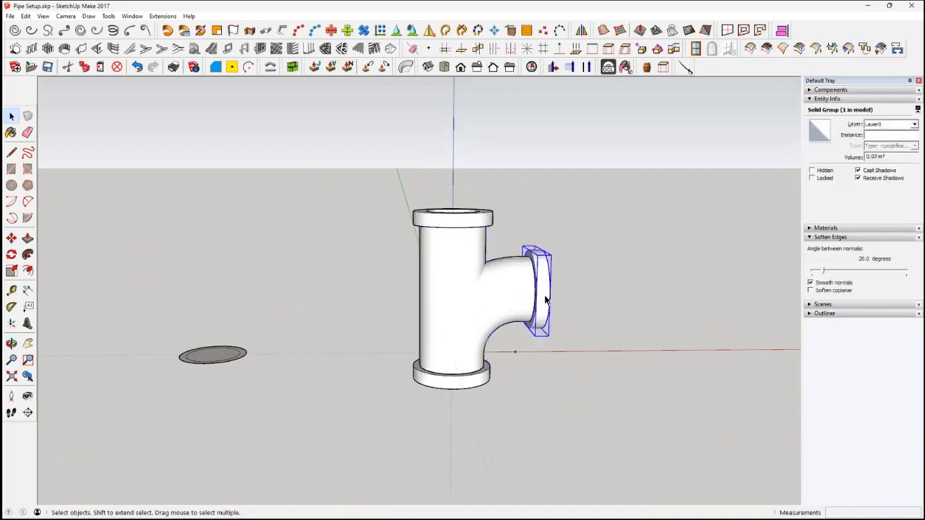
left_click(466, 229)
left_click(466, 379)
middle_click_drag(505, 387, 468, 341)
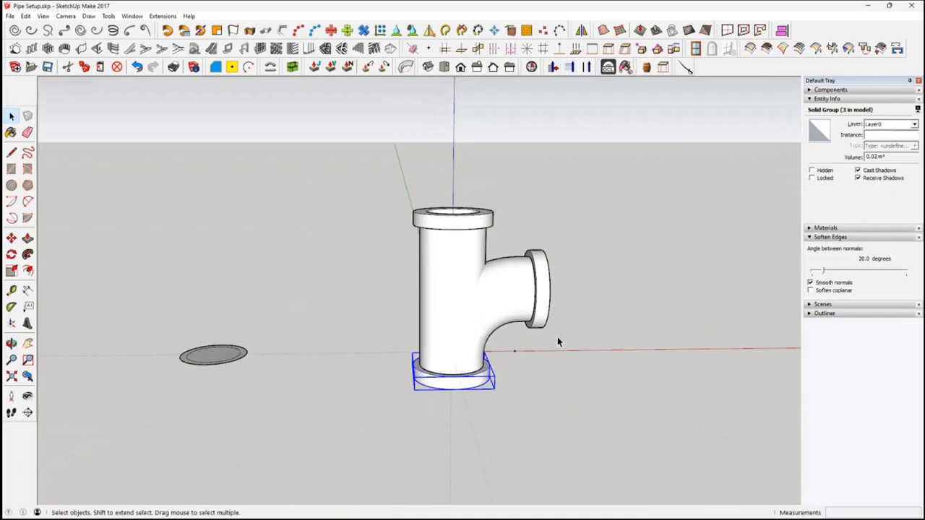
middle_click_drag(596, 380, 560, 366)
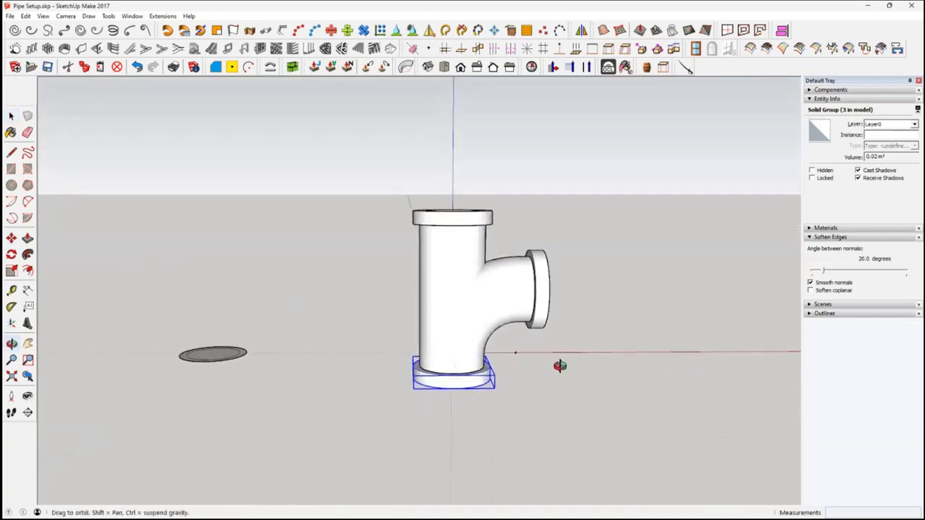
left_click(492, 312)
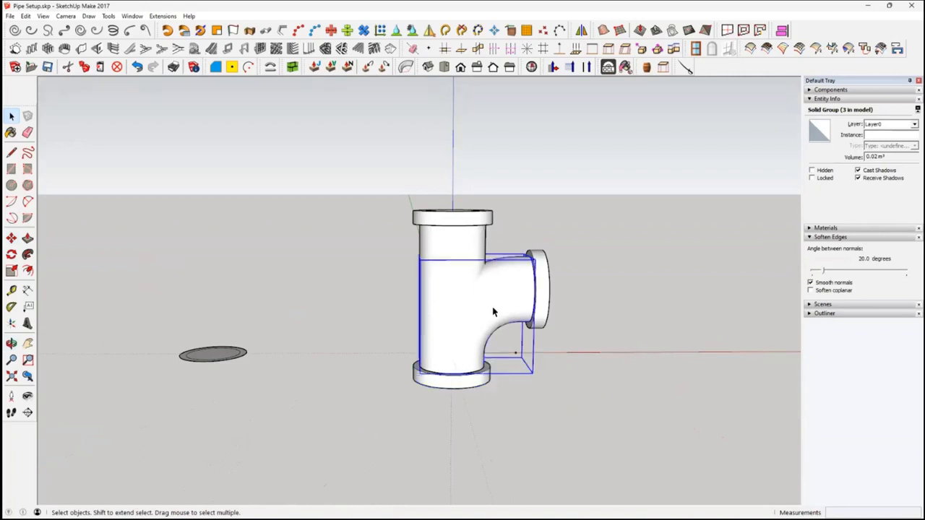
left_click(547, 303, "shift")
right_click(533, 305)
left_click(567, 227)
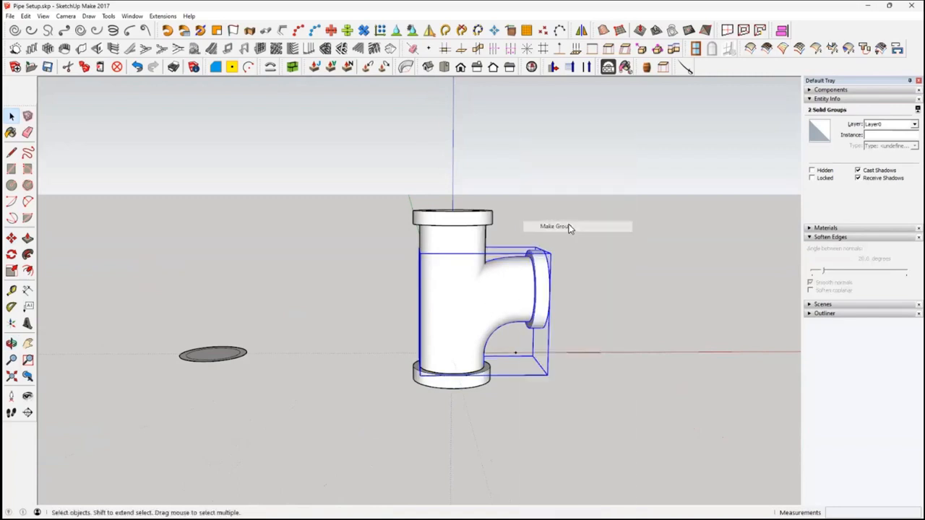
left_click(536, 422)
Examine the fitting from below, looking through its lower opening at the centre line inside the straight pipe
middle_click_drag(536, 421, 497, 432)
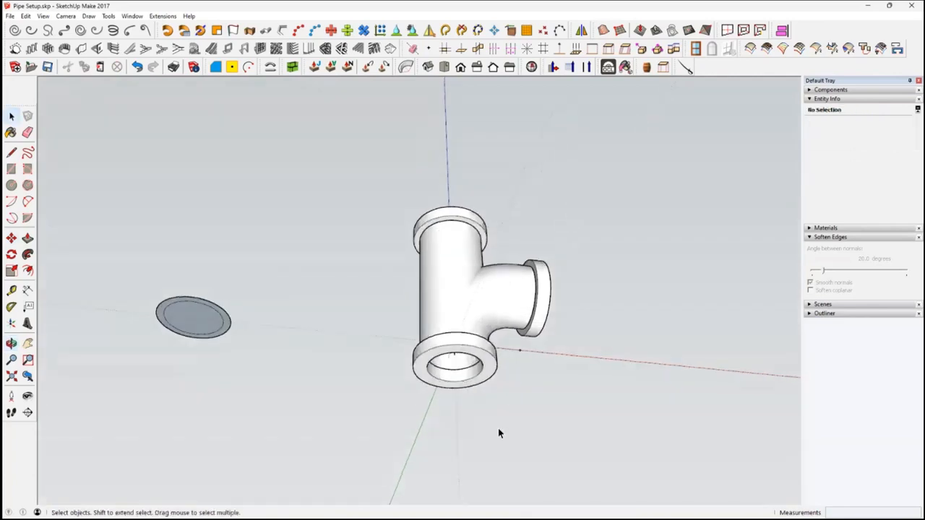
scroll(496, 354, "up", 2)
middle_click_drag(496, 354, 465, 293)
scroll(511, 409, "up", 3)
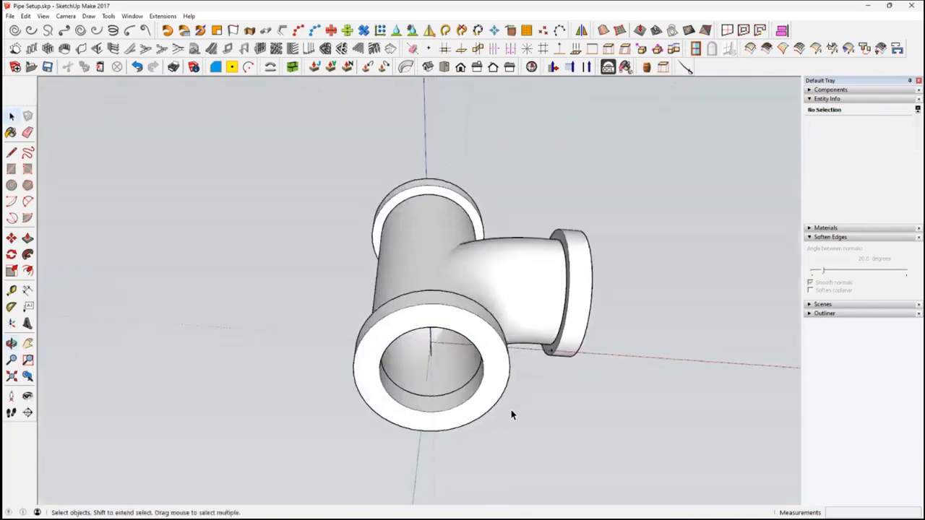
middle_click_drag(507, 414, 481, 303)
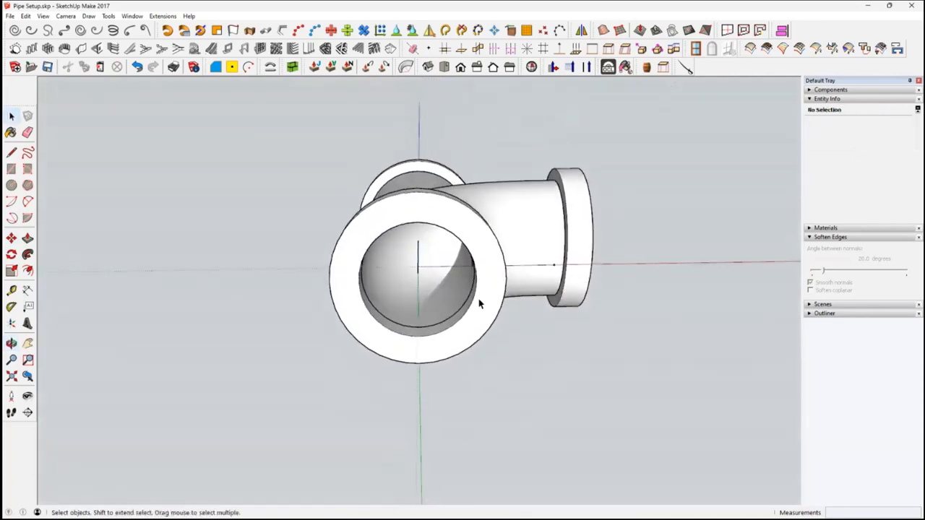
middle_click_drag(419, 280, 432, 323)
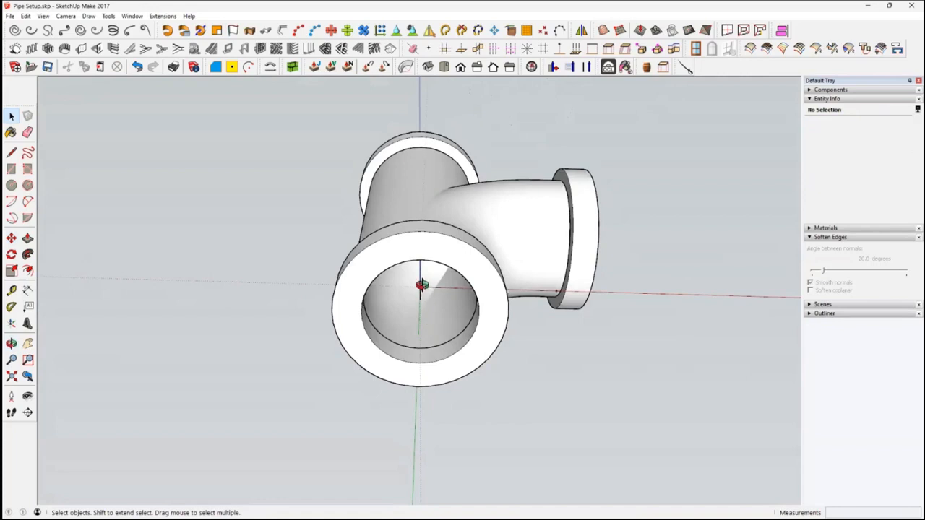
left_click(440, 353)
middle_click_drag(440, 355, 443, 273)
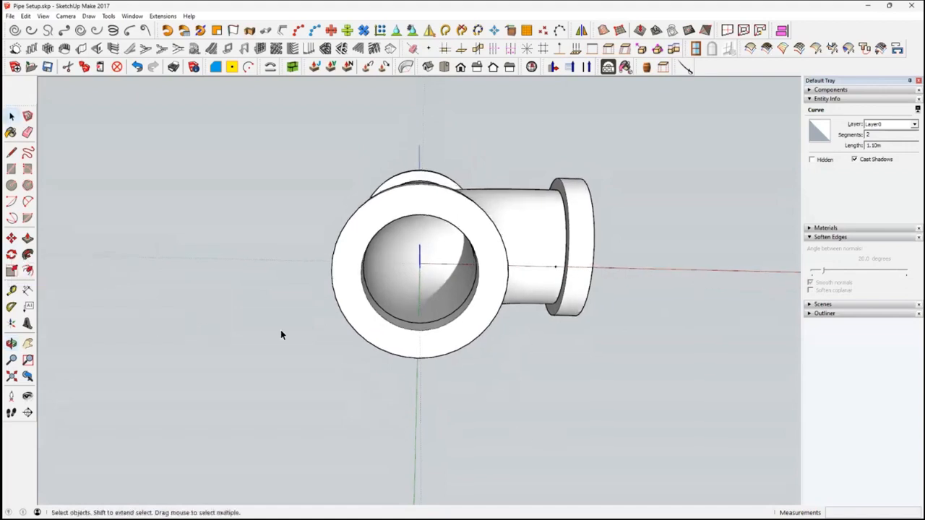
Rotate a copy of the grouped elbow branch by 90 degrees around the straight pipe's vertical centre axis
left_click(550, 394)
left_click(573, 287)
middle_click_drag(572, 286, 616, 328)
middle_click_drag(557, 348, 534, 221)
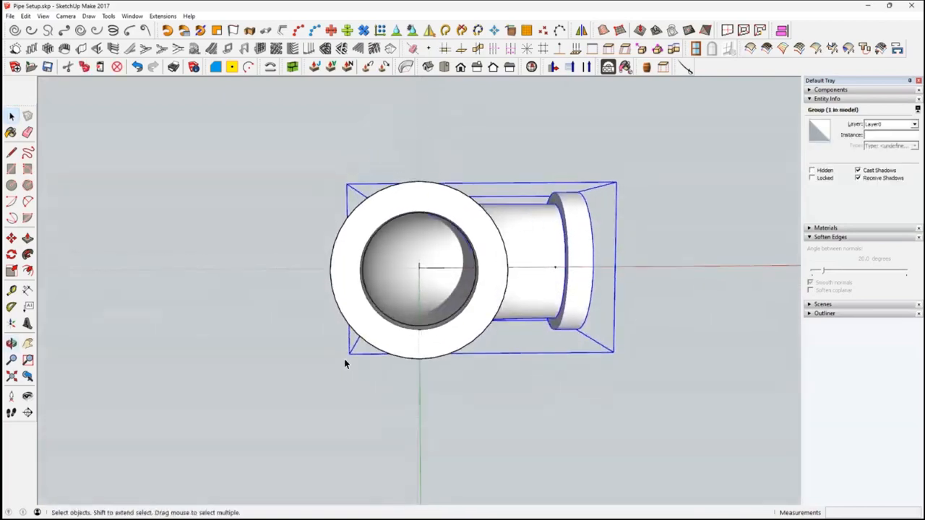
left_click(11, 255)
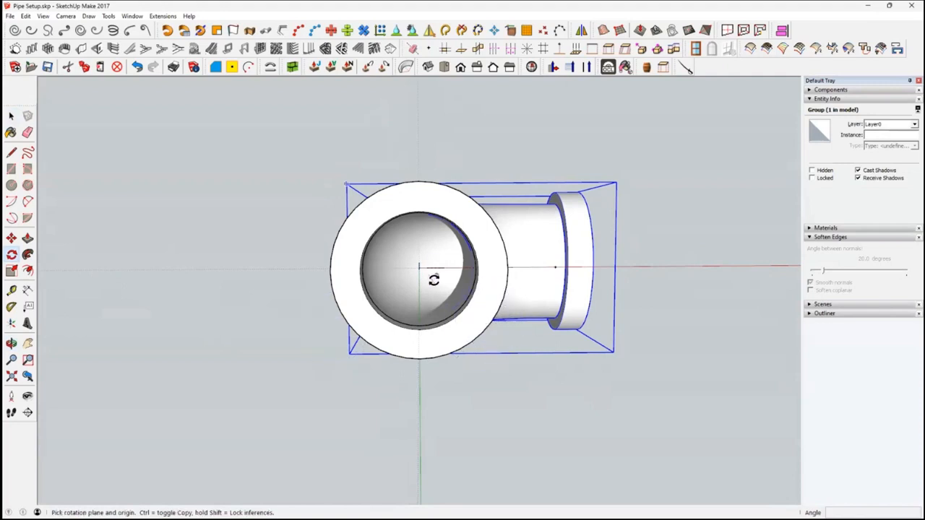
middle_click_drag(426, 274, 430, 316)
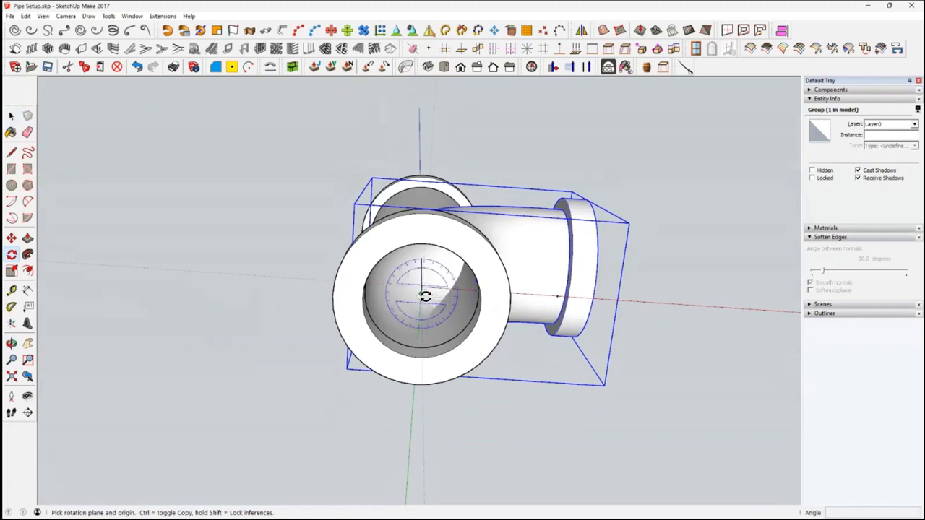
left_click(423, 295)
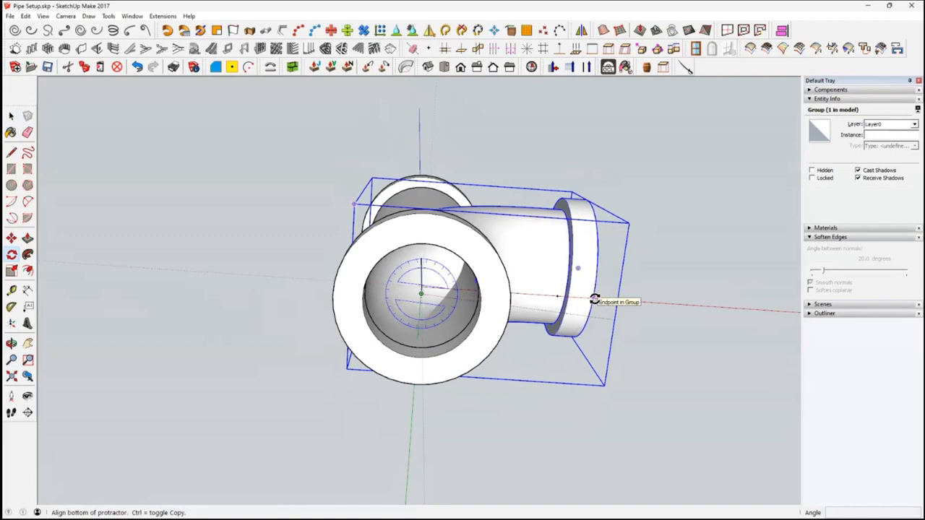
middle_click_drag(599, 291, 411, 348)
middle_click_drag(563, 209, 662, 186)
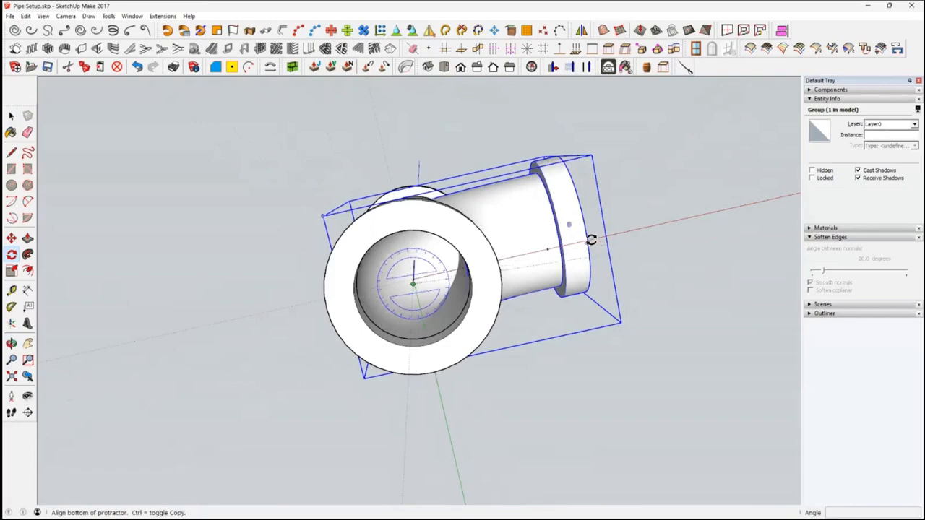
scroll(594, 250, "up", 3)
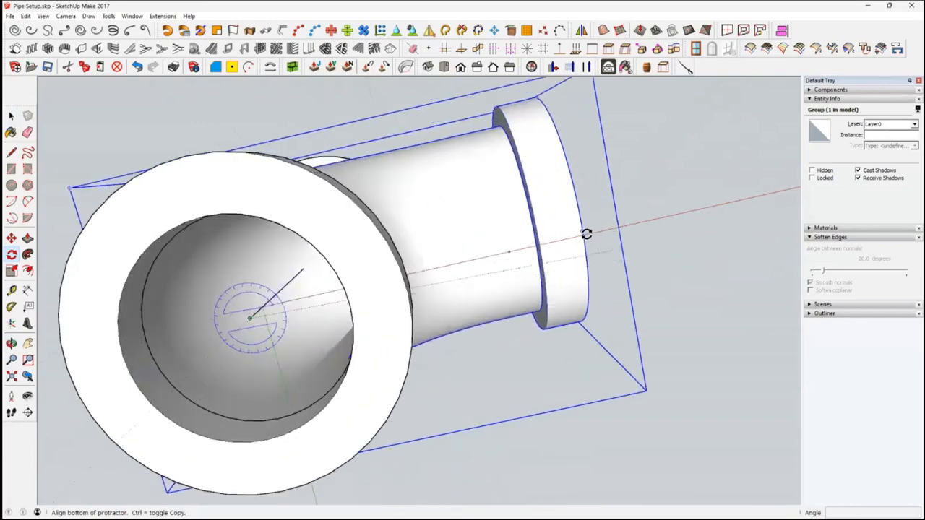
middle_click_drag(591, 239, 631, 179)
scroll(619, 337, "down", 4)
middle_click_drag(613, 355, 614, 346)
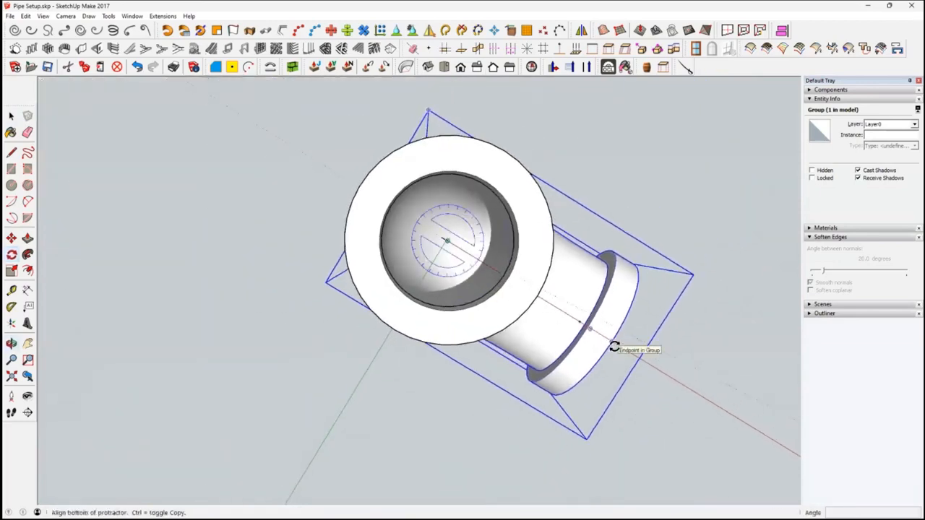
left_click(614, 347)
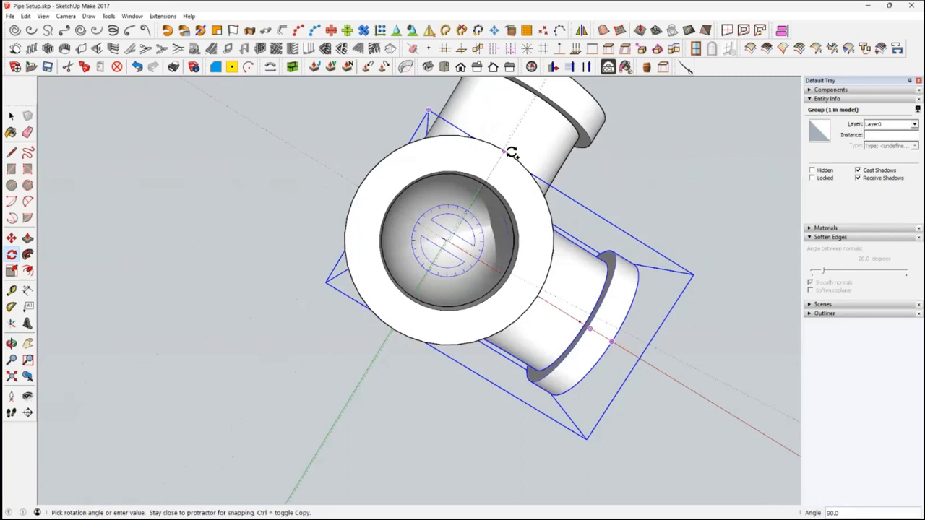
left_click(512, 153)
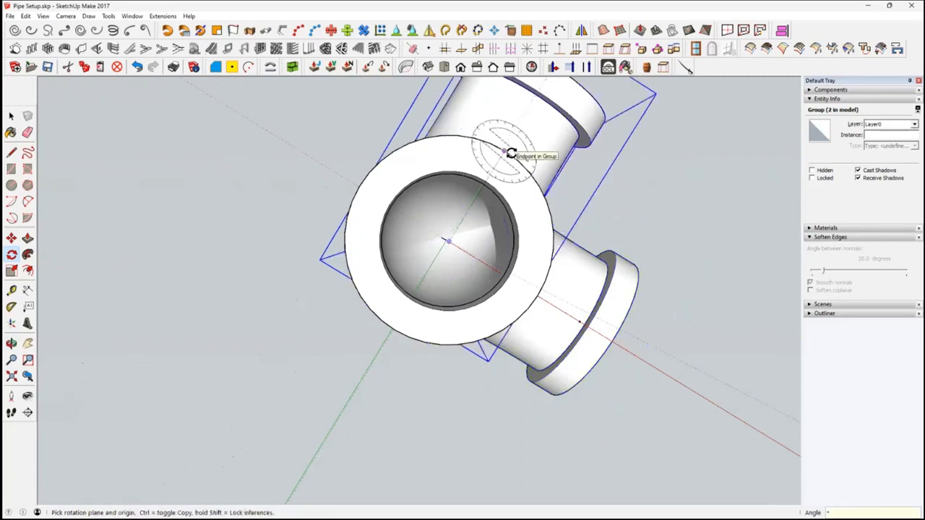
Multiply the rotated elbow copy by 3 to complete a ring of four branches around the straight pipe
type("*3")
key("Return")
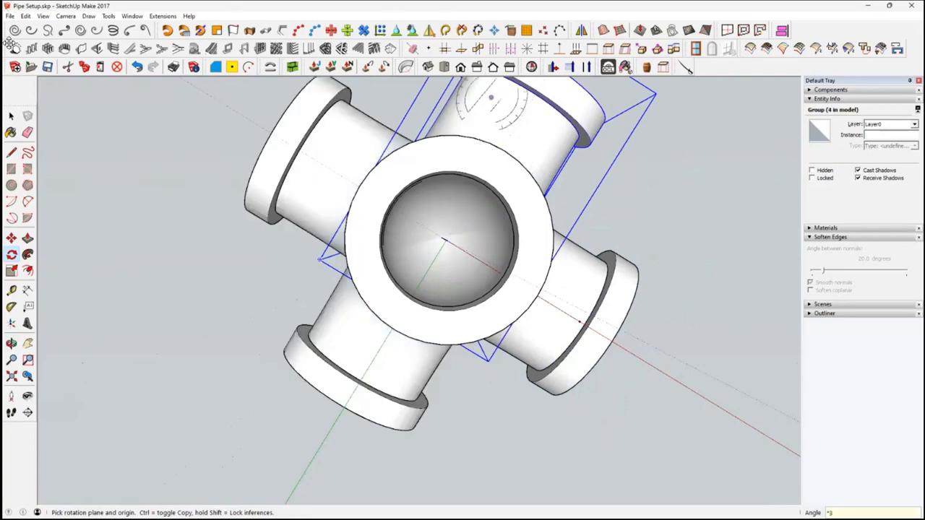
key("space")
left_click(12, 118)
left_click(296, 269)
scroll(425, 296, "down", 3)
middle_click_drag(441, 318, 492, 317)
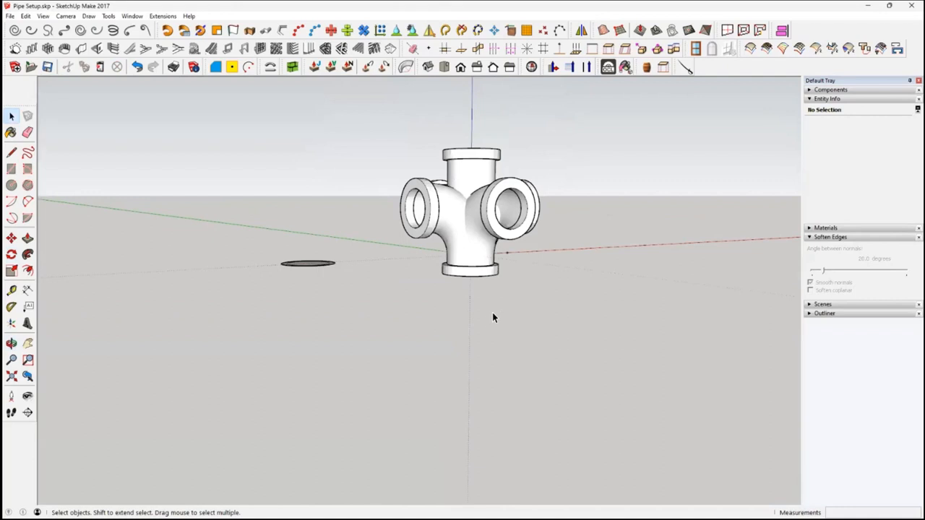
Copy the complete four-branch fitting along the red axis and multiply it into three evenly spaced copies
middle_click_drag(550, 275, 443, 315)
left_click_drag(331, 172, 533, 379)
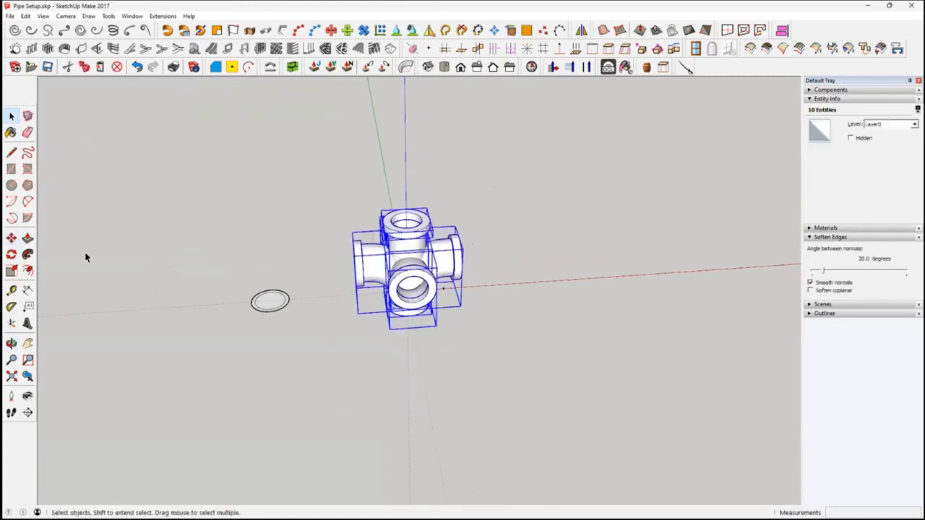
left_click(11, 238)
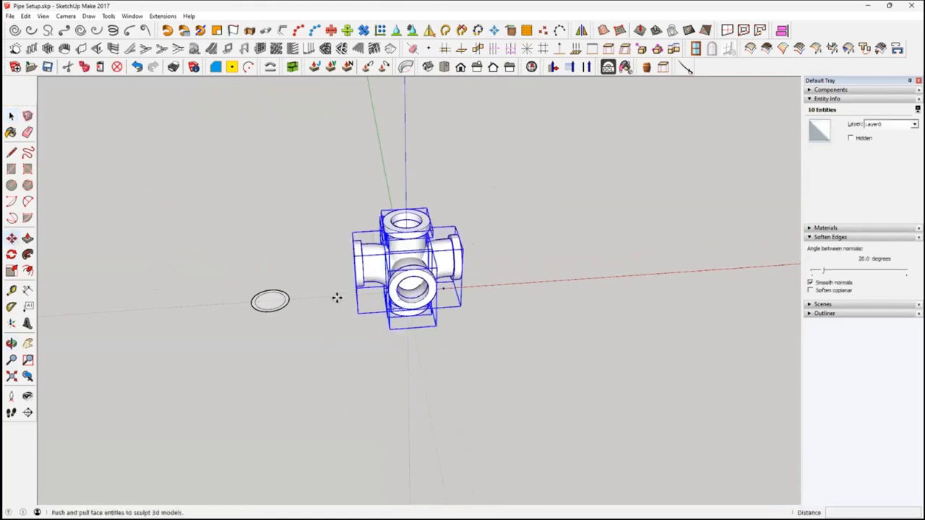
left_click(376, 298)
key("ctrl")
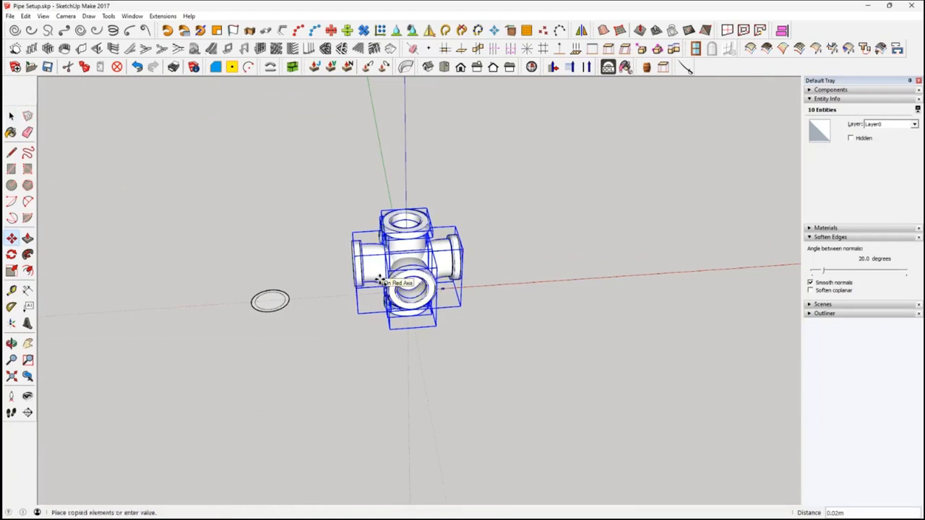
left_click(622, 300)
middle_click_drag(621, 300, 547, 343)
key("Return")
key("space")
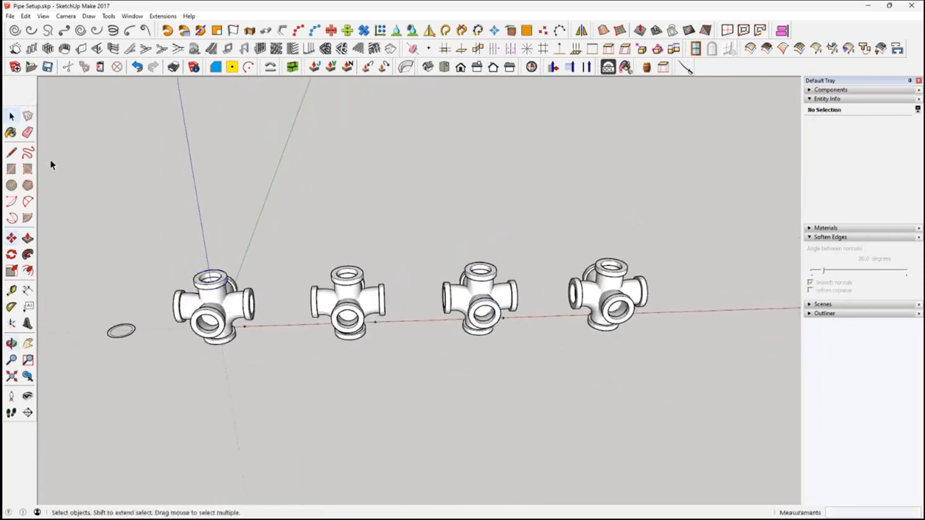
Delete the branch facing away from the red axis direction on the second fitting in the row
left_click(328, 310)
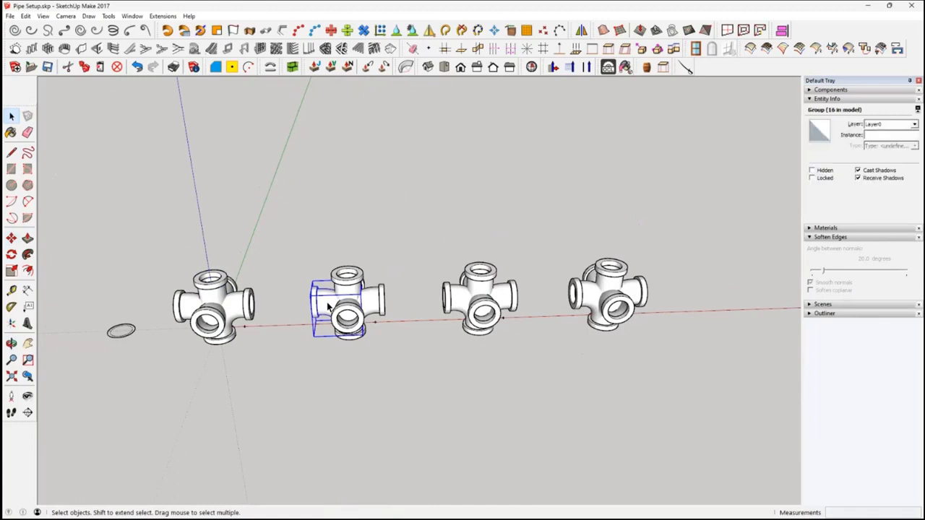
key("Delete")
middle_click_drag(337, 346, 490, 291)
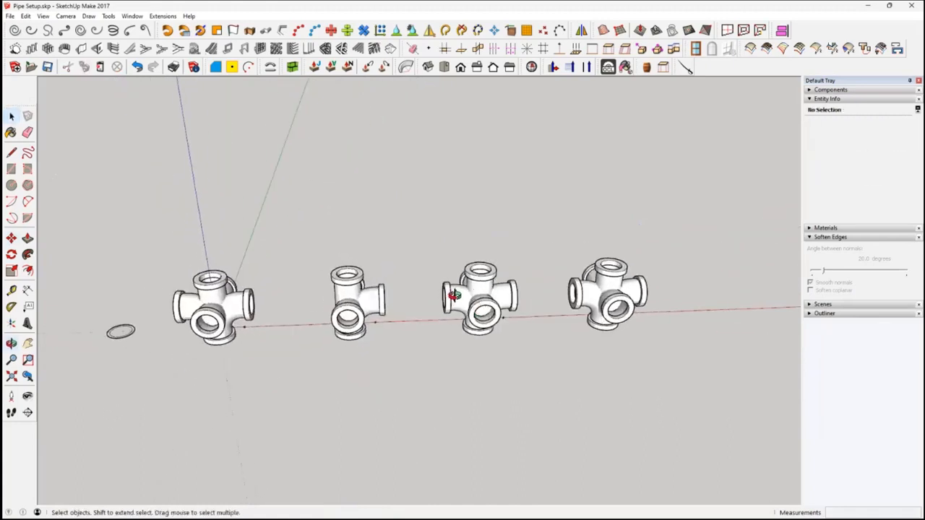
Select each of the two opposite branches along the red axis on the third fitting in turn to compare them
left_click(454, 294)
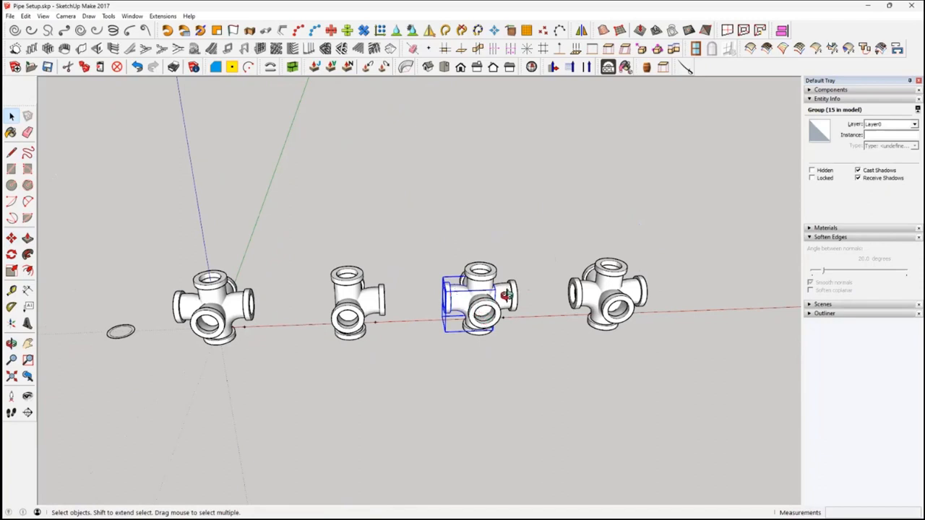
left_click(506, 295)
middle_click_drag(449, 385, 378, 316)
middle_click_drag(446, 343, 404, 331)
scroll(470, 391, "up", 2)
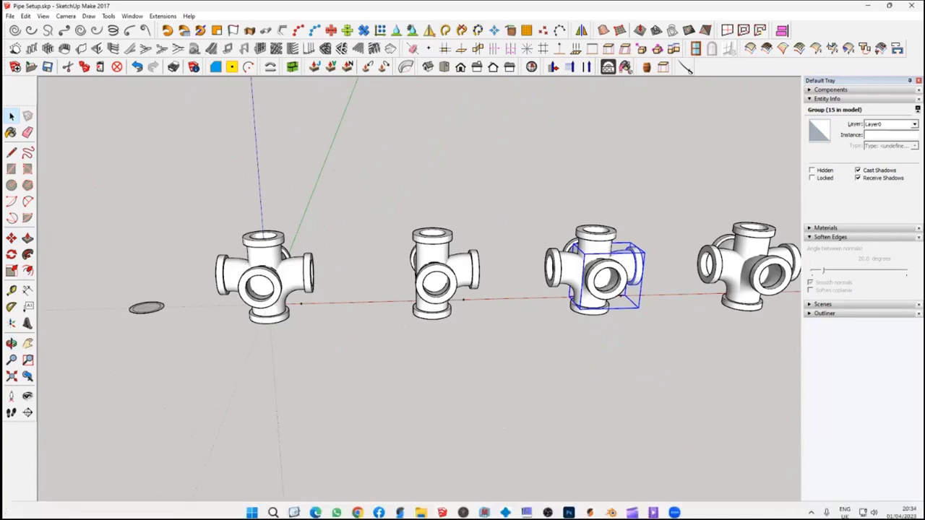
Switch to CHITUBOX and load the pre-supported _T Double.stl from the Detailing > Drain Pipes > Large folder
left_click(505, 507)
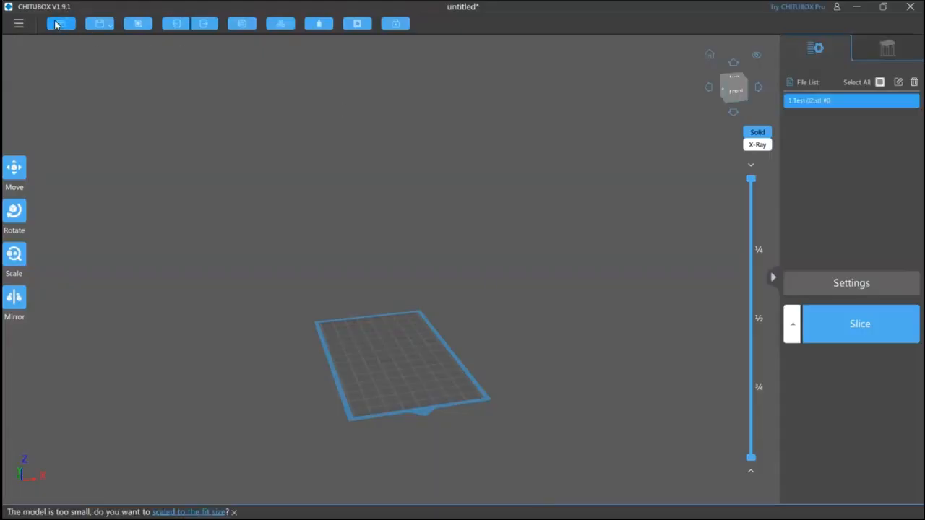
left_click(60, 24)
double_click(560, 343)
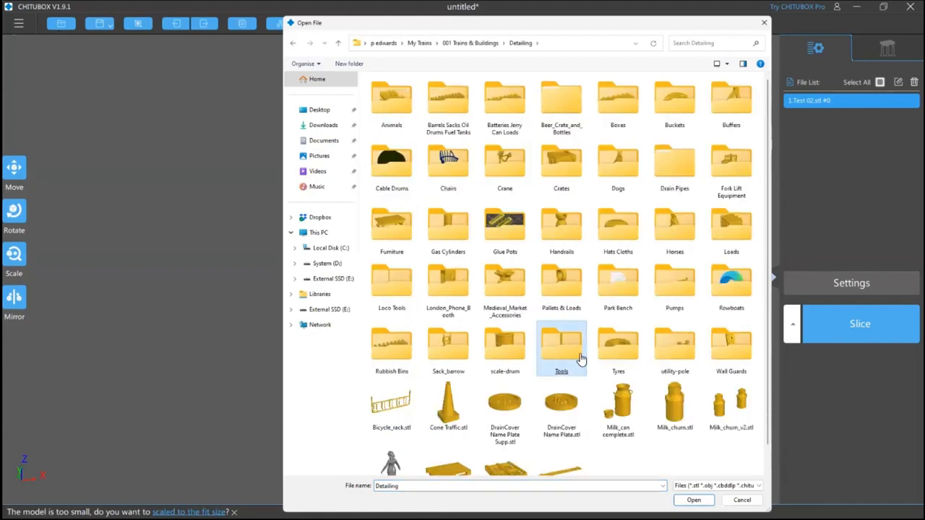
double_click(672, 168)
double_click(391, 101)
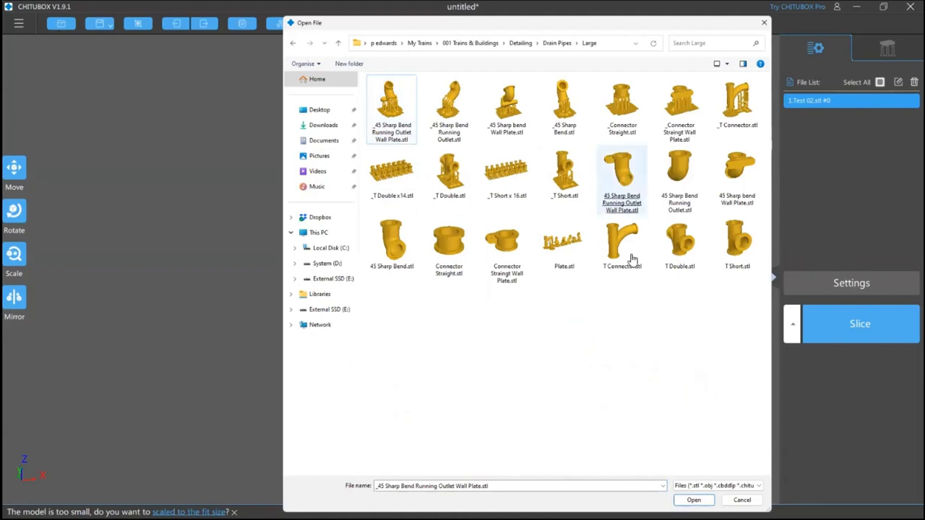
left_click(569, 128)
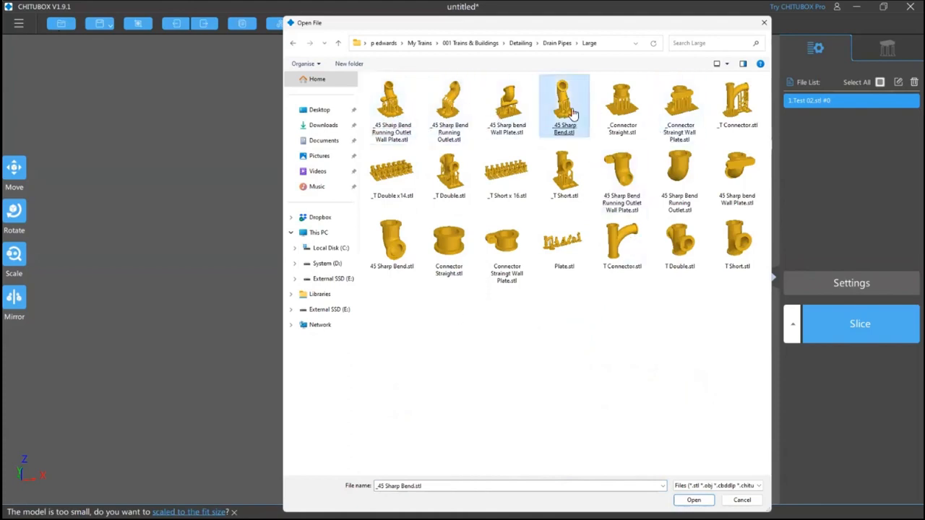
left_click(450, 189)
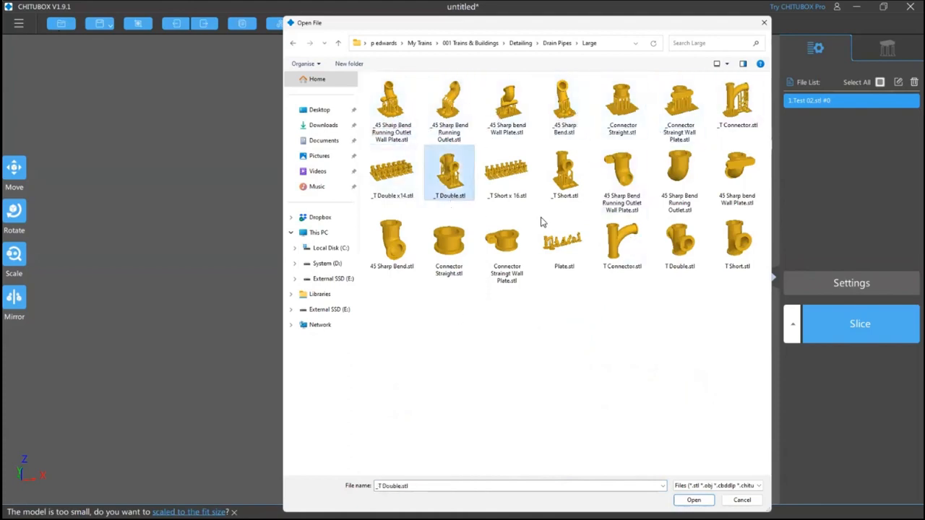
left_click(566, 249)
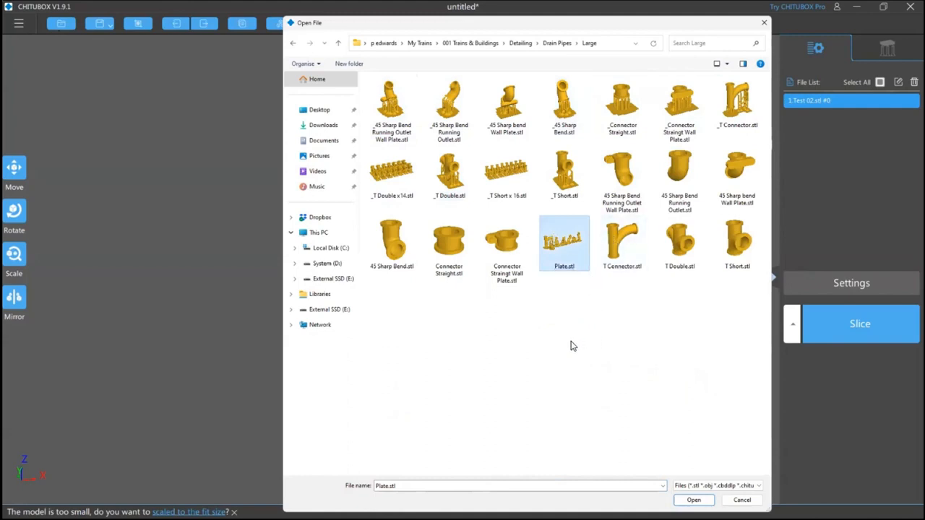
double_click(454, 168)
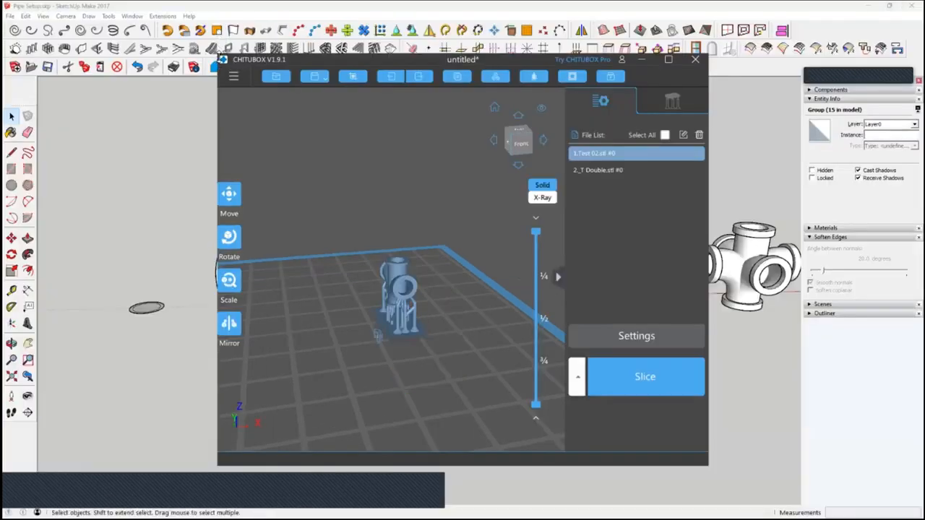
Reposition and enlarge the CHITUBOX window, and remove Test 02.stl from the build plate
left_click_drag(219, 55, 6, 3)
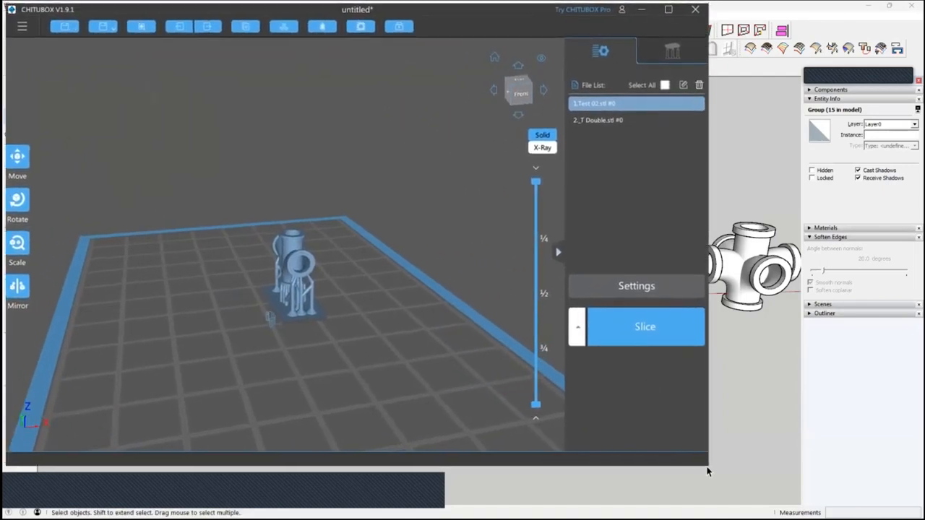
left_click_drag(708, 467, 874, 506)
left_click_drag(423, 397, 403, 393)
key("Delete")
Examine the T Double model and its supports up close from the side, and its placement on the plate from above
right_click_drag(403, 394, 524, 361)
scroll(353, 335, "up", 3)
right_click_drag(436, 404, 485, 353)
scroll(423, 320, "up", 4)
scroll(430, 319, "down", 2)
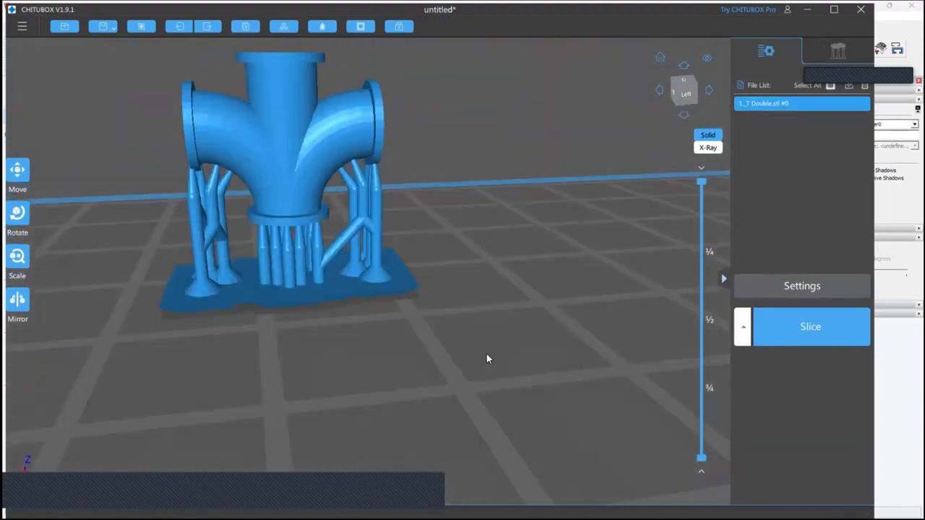
scroll(358, 250, "down", 6)
mouse_move(358, 250)
right_mouse_down()
mouse_move(401, 311)
mouse_move(394, 320)
mouse_move(401, 260)
mouse_move(363, 263)
right_mouse_up()
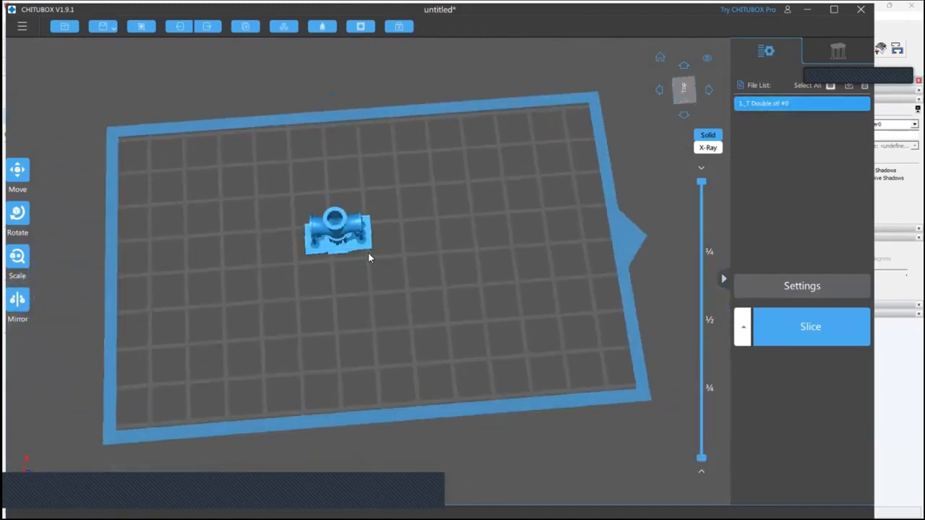
Make 16 copies of the T Double model and arrange all of them with the X side auto layout
left_click(346, 237)
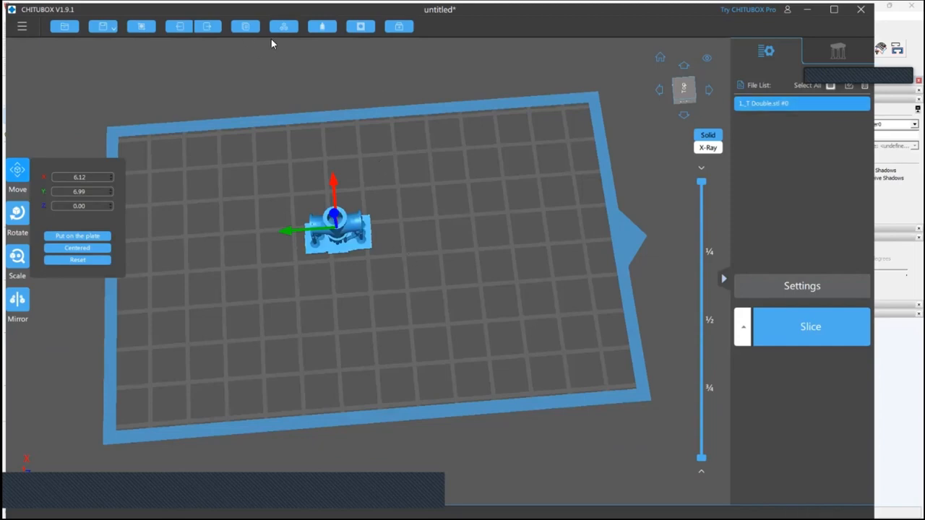
left_click(245, 26)
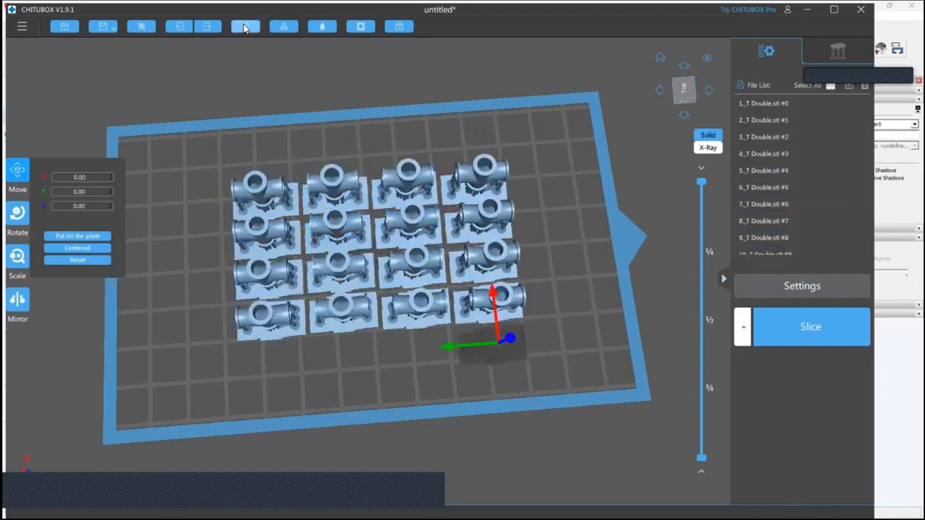
left_click(286, 27)
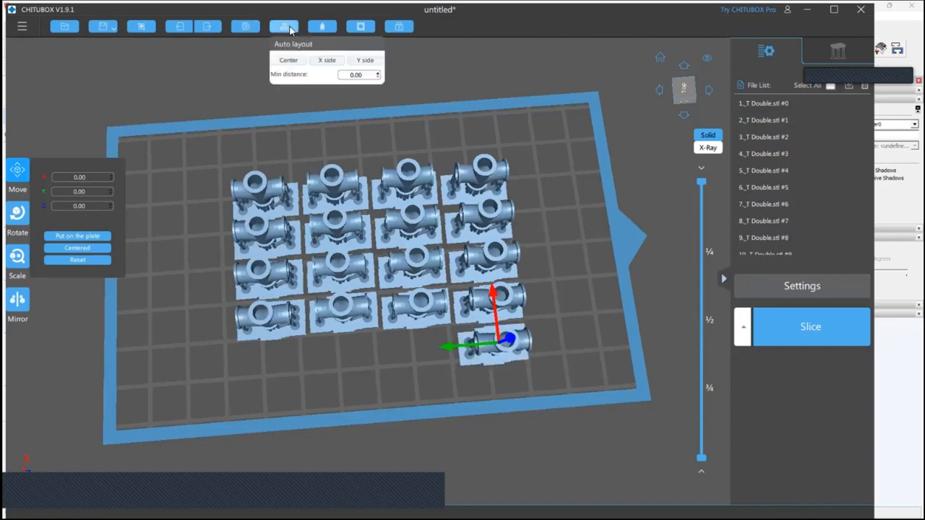
left_click(328, 60)
Delete the lone T Double model in the third column and the end models of the other two columns
left_click(311, 404)
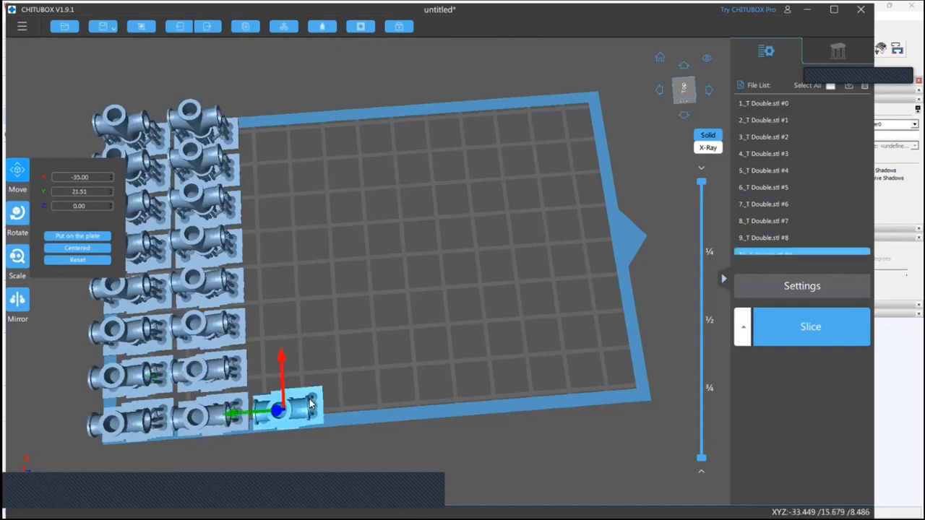
key("Delete")
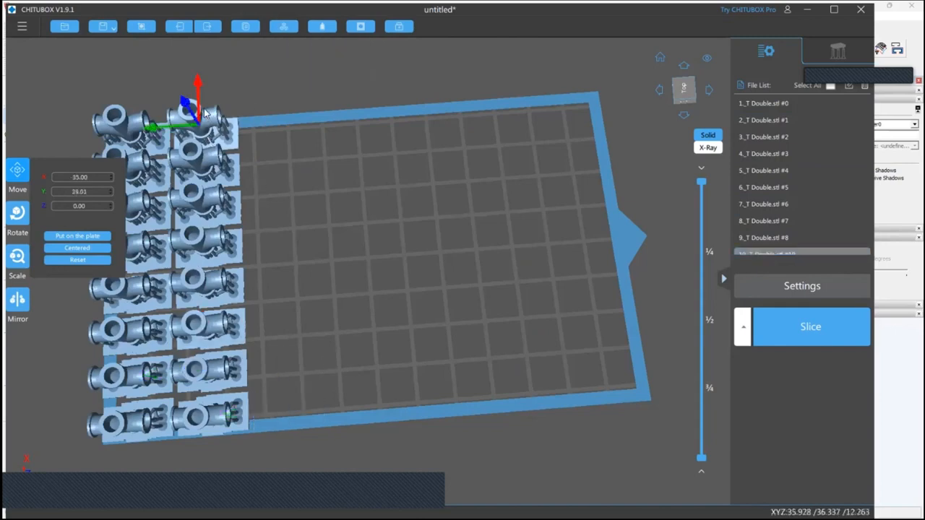
key("Delete")
left_click(110, 130)
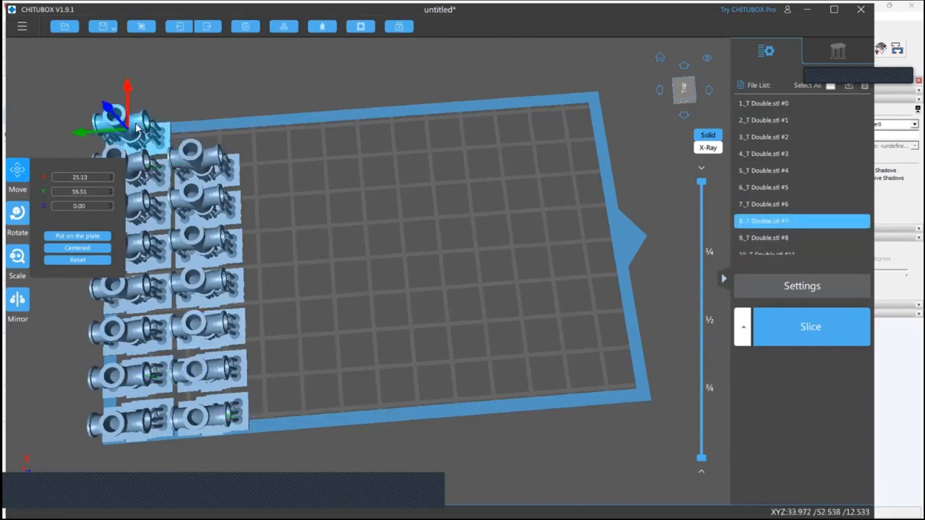
key("Delete")
scroll(346, 223, "down", 2)
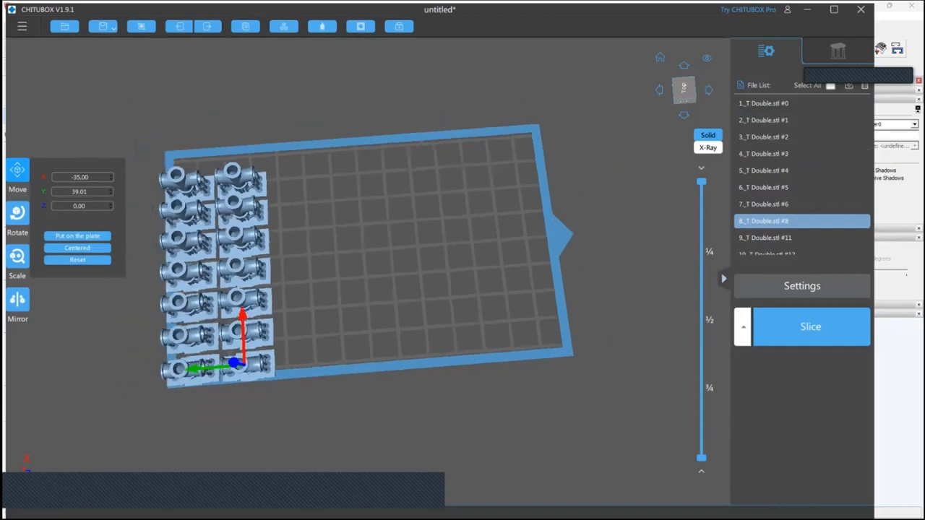
Select all the T Double models and shift the block inward so it sits within the build plate
key("ctrl+a")
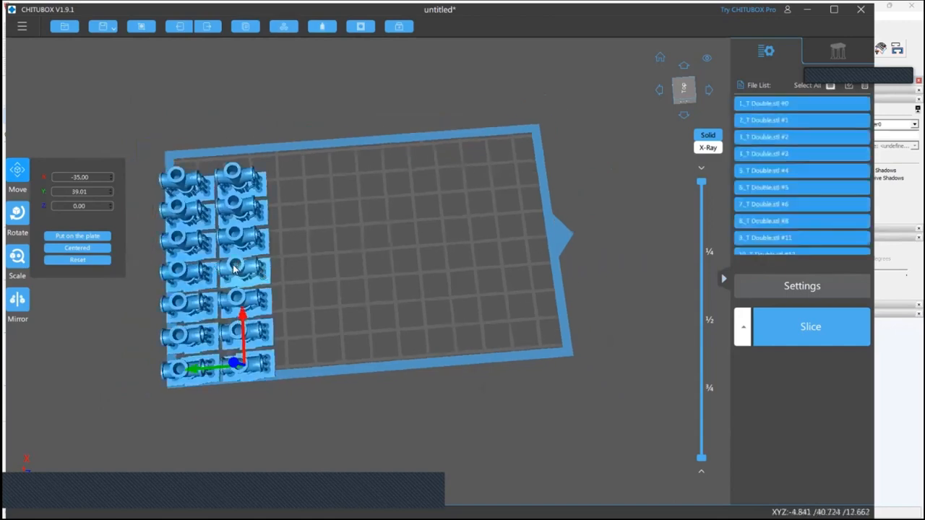
left_click_drag(233, 265, 246, 254)
left_click(357, 314)
left_click_drag(357, 313, 297, 242)
left_click_drag(547, 255, 498, 303)
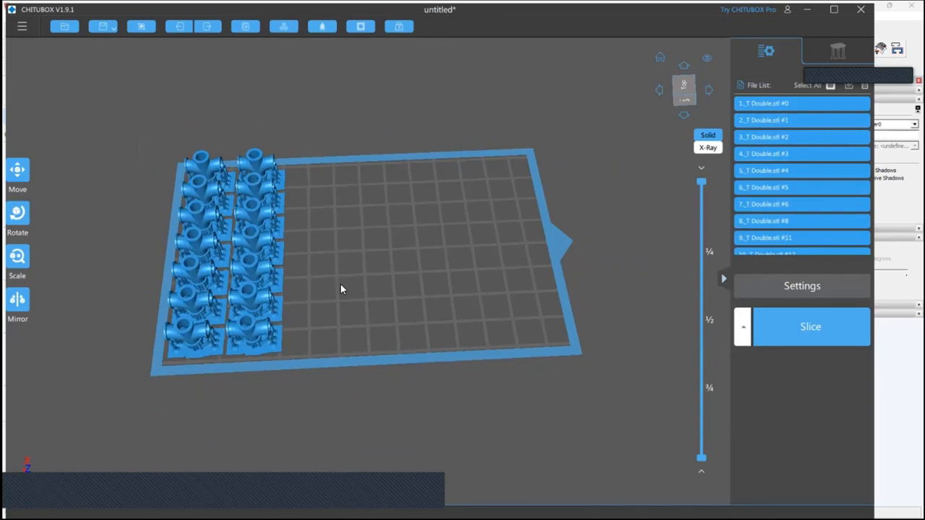
left_click_drag(341, 284, 396, 319)
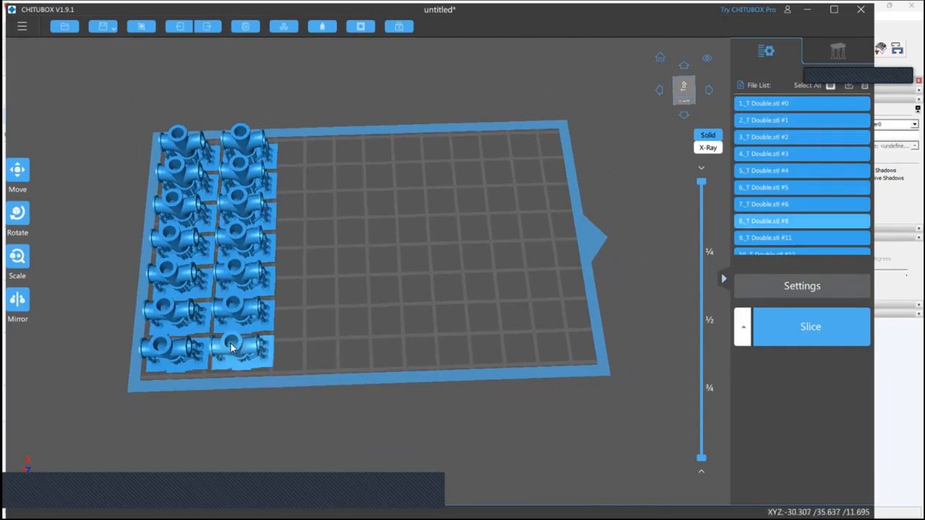
right_click_drag(437, 315, 438, 301)
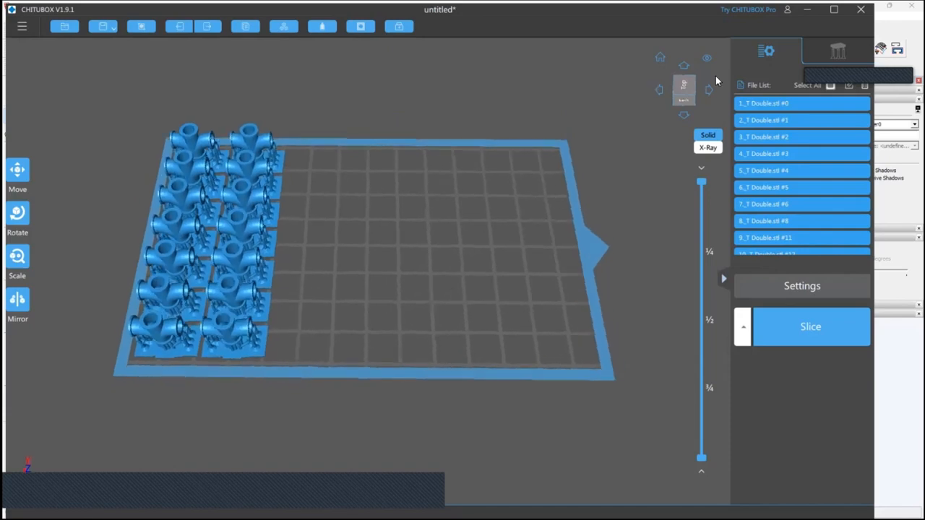
Quit CHITUBOX to return to the pipe fitting model
key("alt+F4")
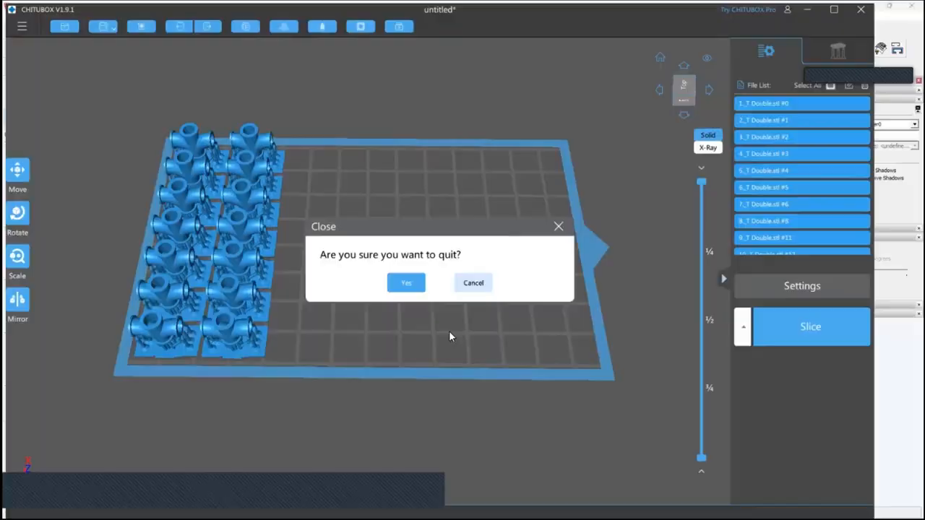
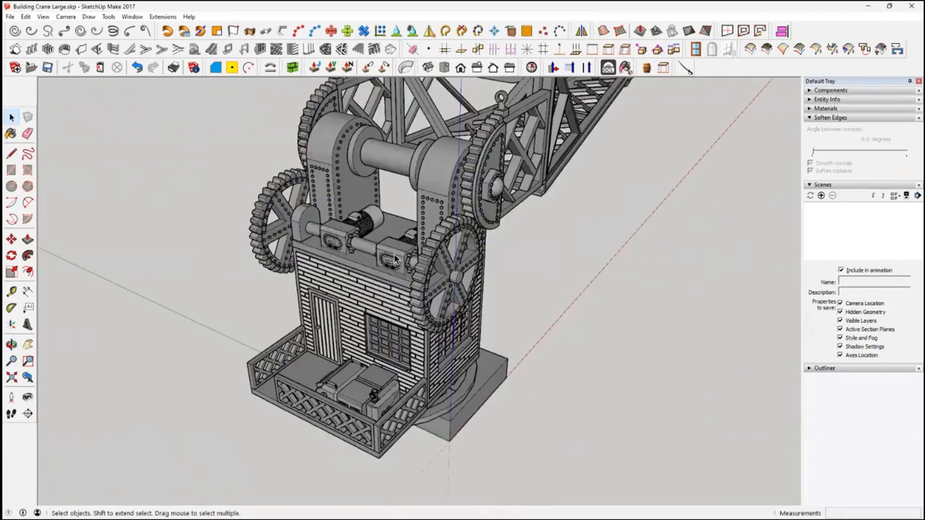
Examine the crane's riveted drum supports, then the turntable ring and gears beneath the building from several angles
left_click(441, 182)
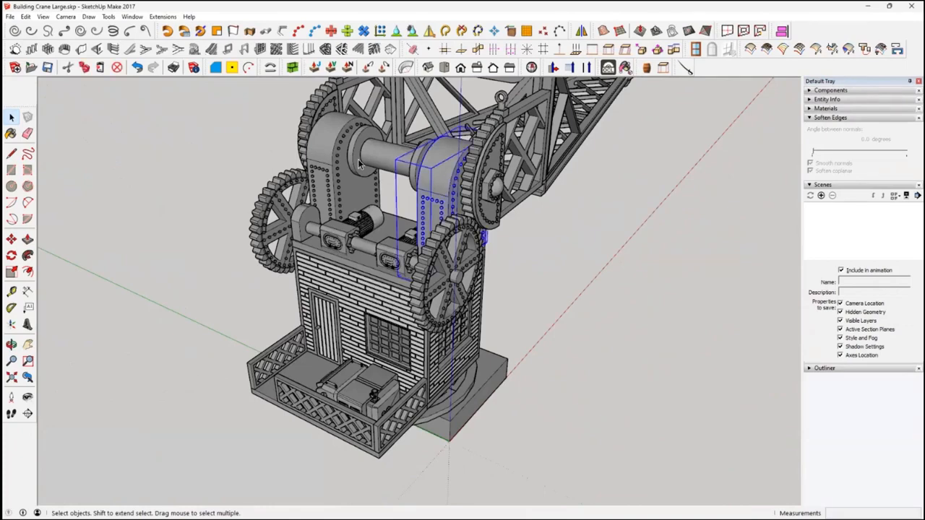
left_click(329, 157)
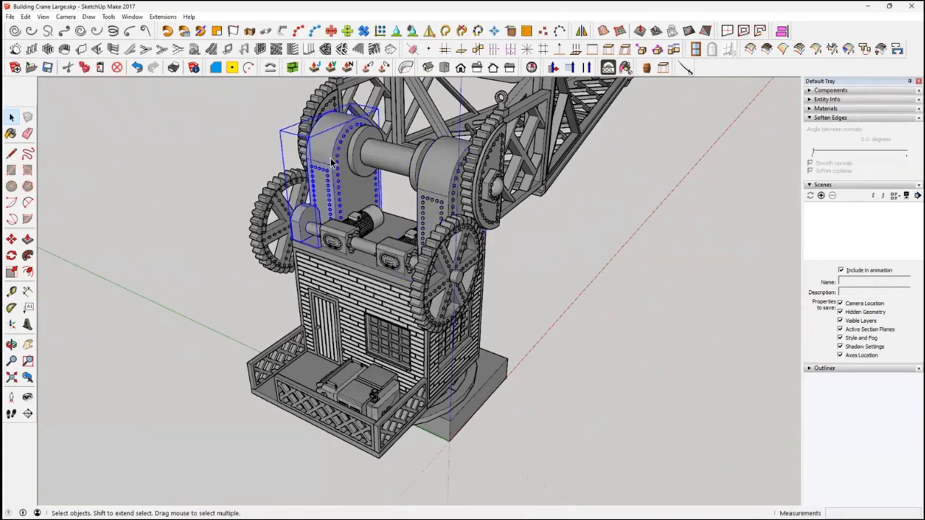
middle_click_drag(542, 329, 383, 226)
scroll(405, 339, "up", 3)
middle_click_drag(401, 359, 580, 398)
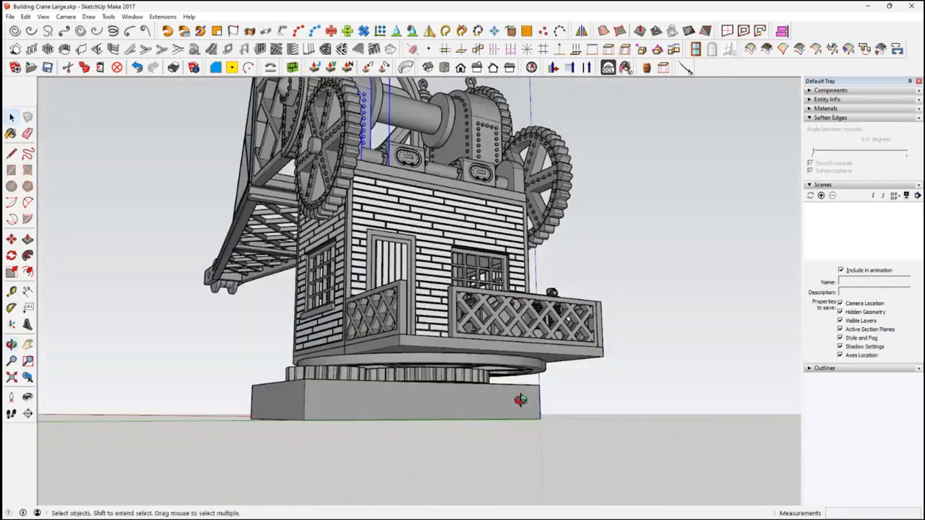
scroll(297, 390, "up", 4)
middle_click_drag(334, 394, 394, 302)
left_click(394, 302)
left_click(521, 328)
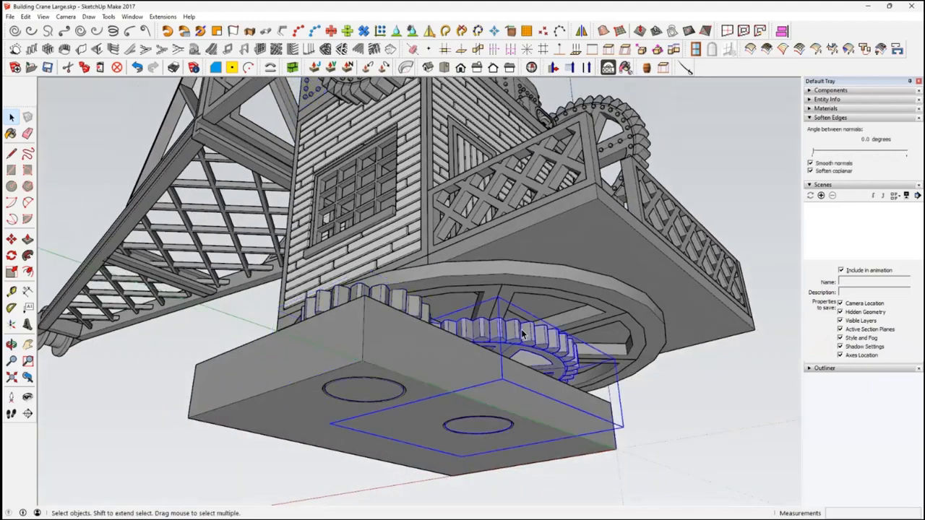
left_click(532, 295)
middle_click_drag(530, 313, 486, 420)
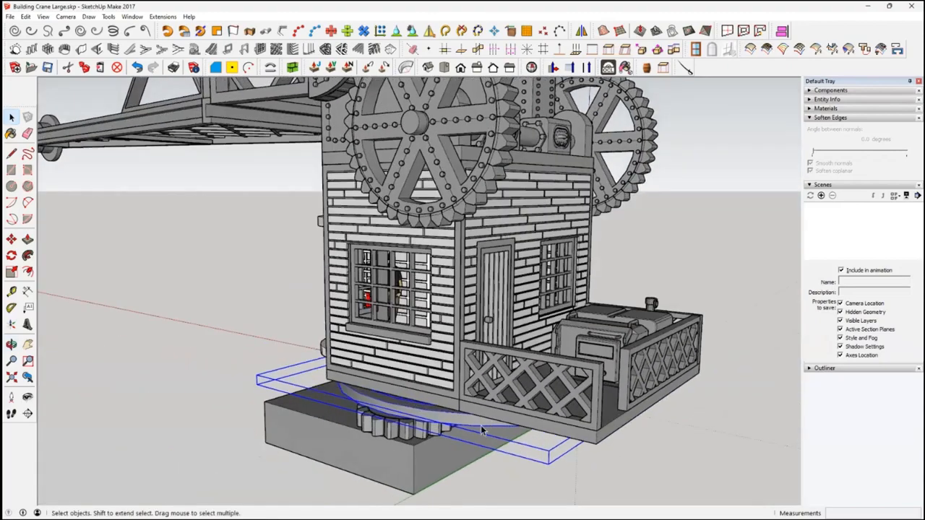
left_click(396, 409)
middle_click_drag(396, 409, 410, 438)
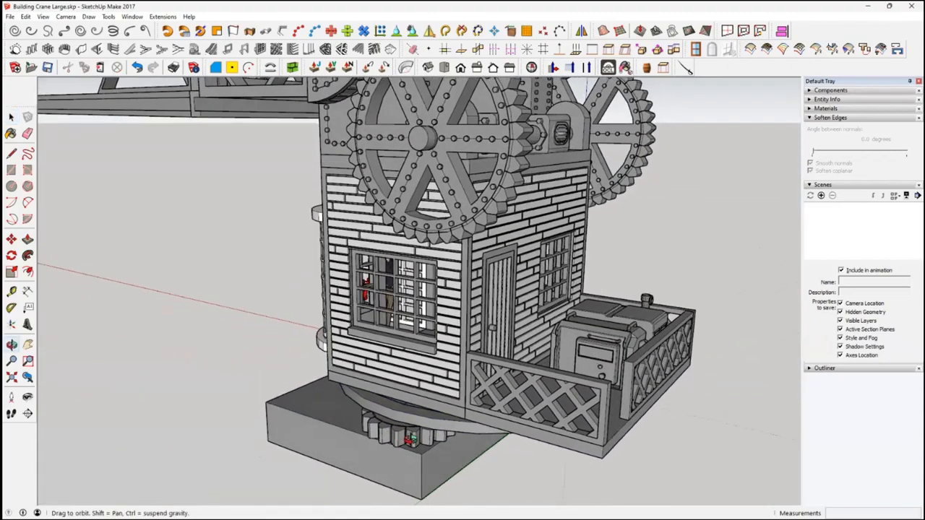
scroll(410, 438, "down", 5)
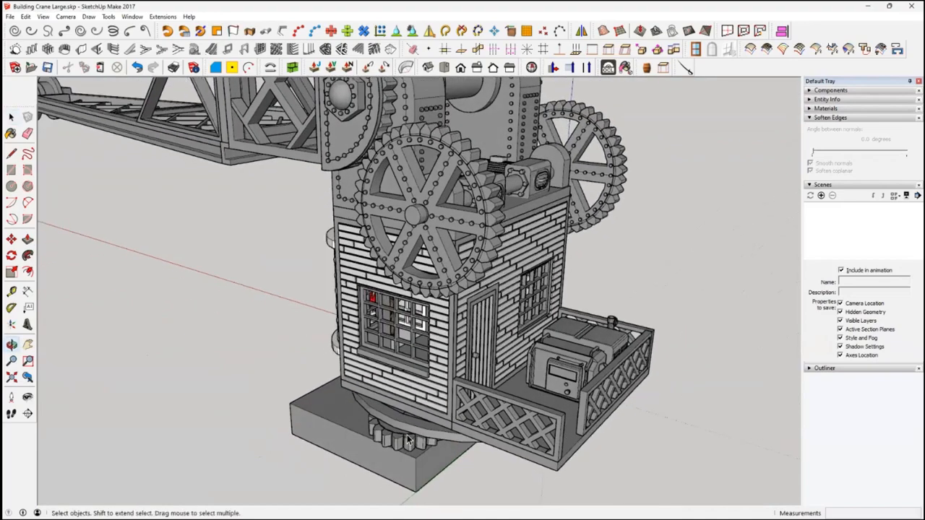
Examine the crane building's large side gear, brick walls with door and windows, and the engine platform with its lattice railing
middle_click_drag(481, 427, 446, 418)
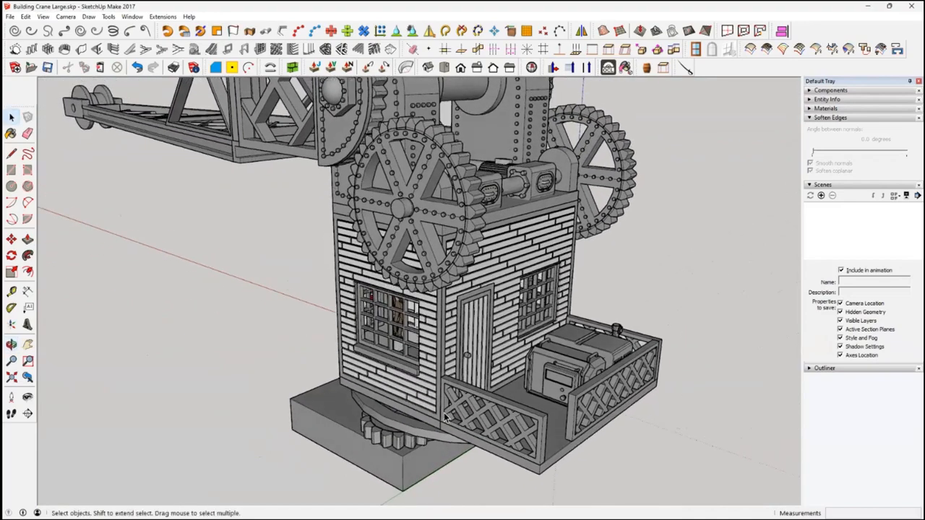
scroll(449, 388, "up", 3)
middle_click_drag(449, 350, 564, 366)
scroll(430, 135, "up", 1)
middle_click_drag(430, 133, 533, 220)
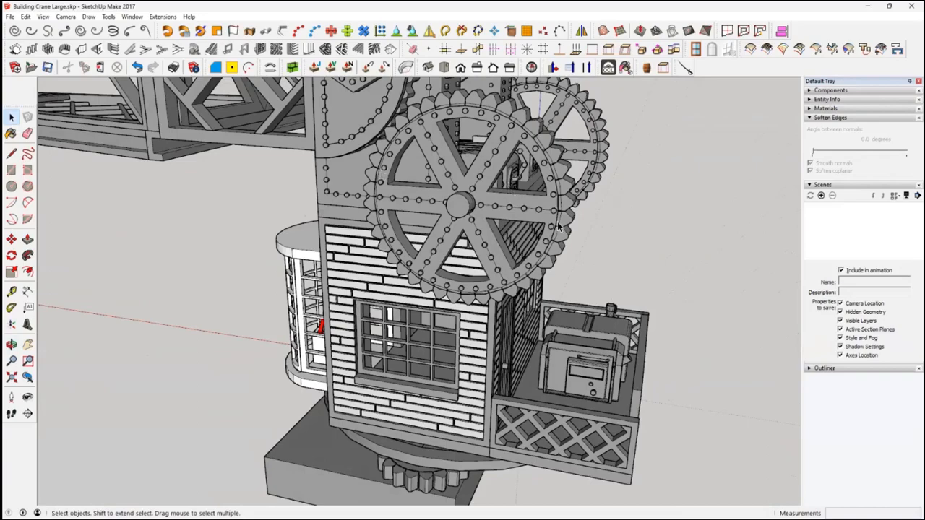
middle_click_drag(553, 238, 490, 289)
left_click(585, 373)
left_click(434, 336)
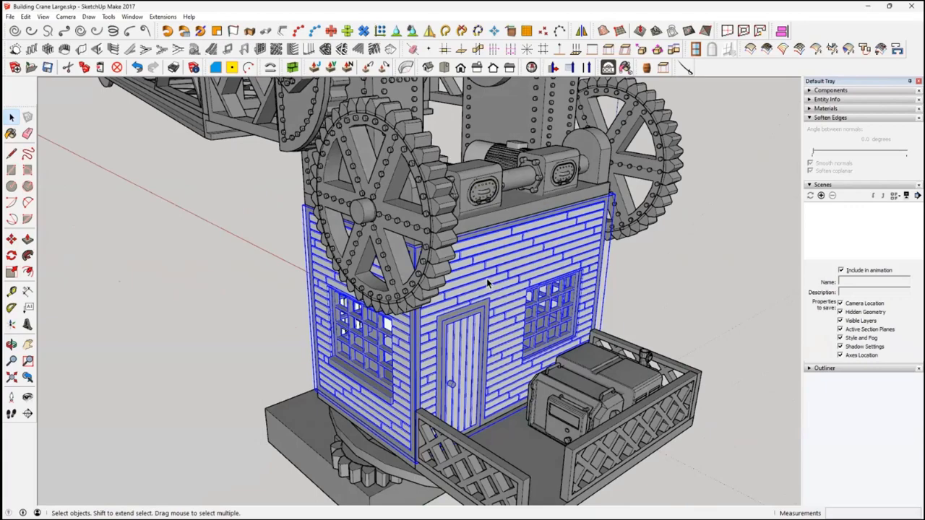
middle_click_drag(498, 287, 594, 268)
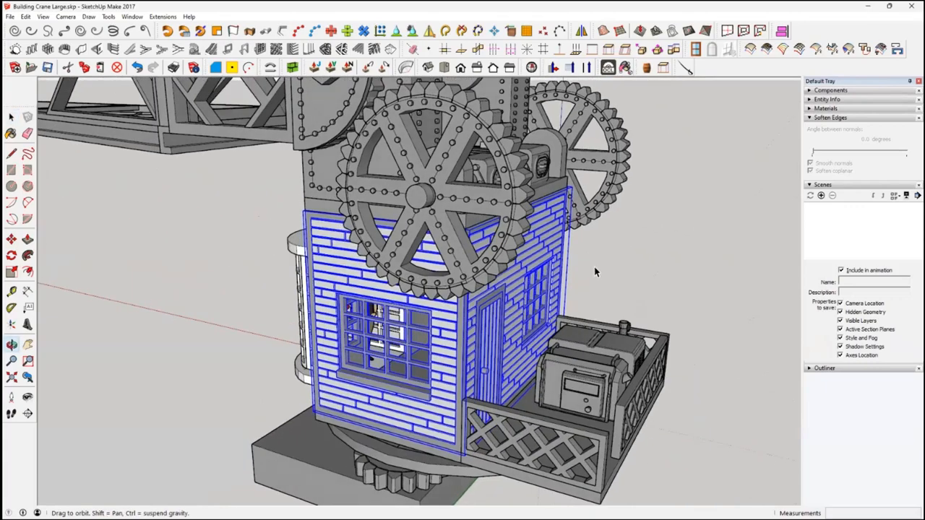
left_click(603, 446)
mouse_move(614, 420)
middle_mouse_down()
mouse_move(595, 416)
mouse_move(597, 425)
middle_mouse_up()
middle_click_drag(515, 442, 412, 406)
Examine the glazed control cabin from outside and below, with its window bars, operator figure and adjoining room
middle_click_drag(299, 373, 314, 332)
left_click(314, 333)
scroll(311, 337, "up", 3)
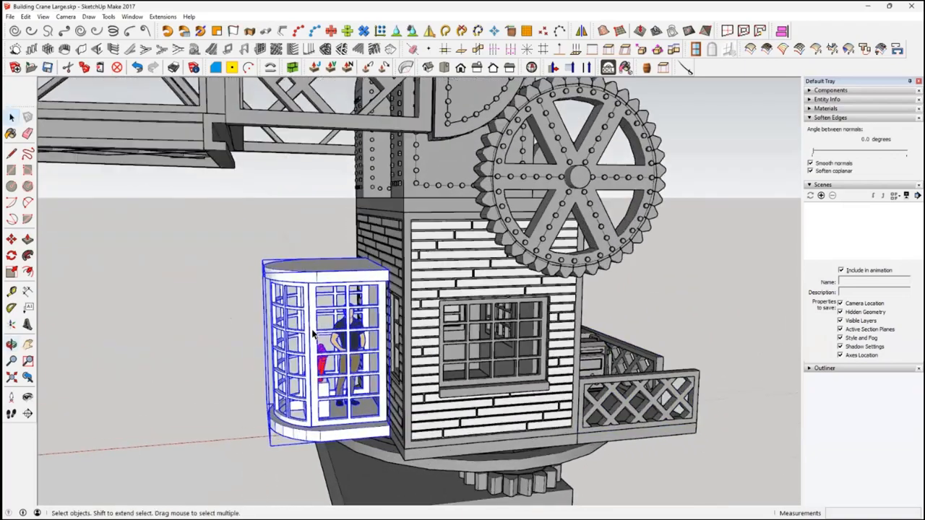
middle_click_drag(315, 358, 367, 413)
scroll(366, 391, "up", 2)
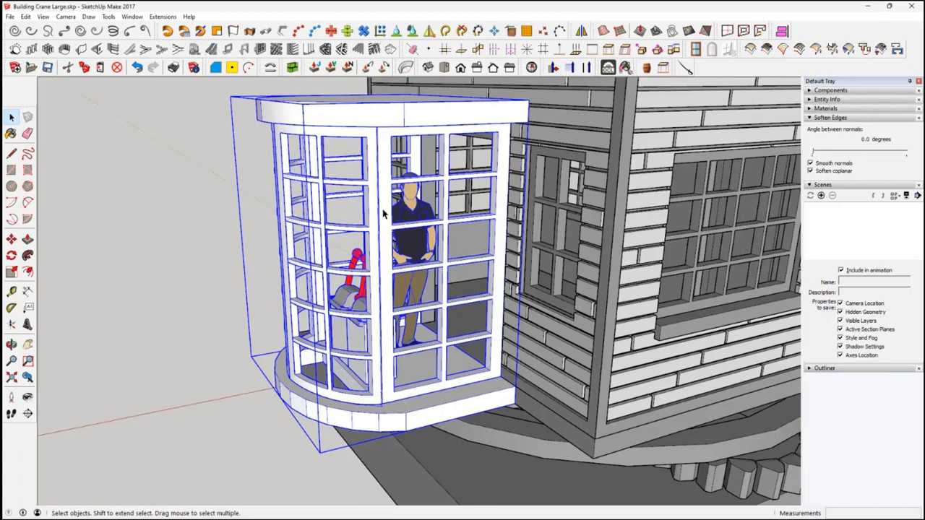
middle_click_drag(384, 217, 414, 175)
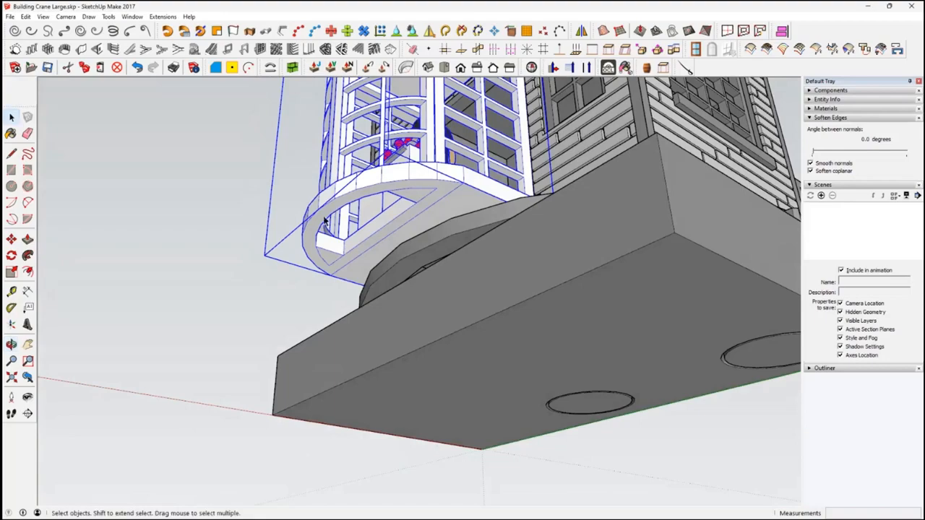
middle_click_drag(434, 172, 418, 347)
scroll(416, 318, "up", 6)
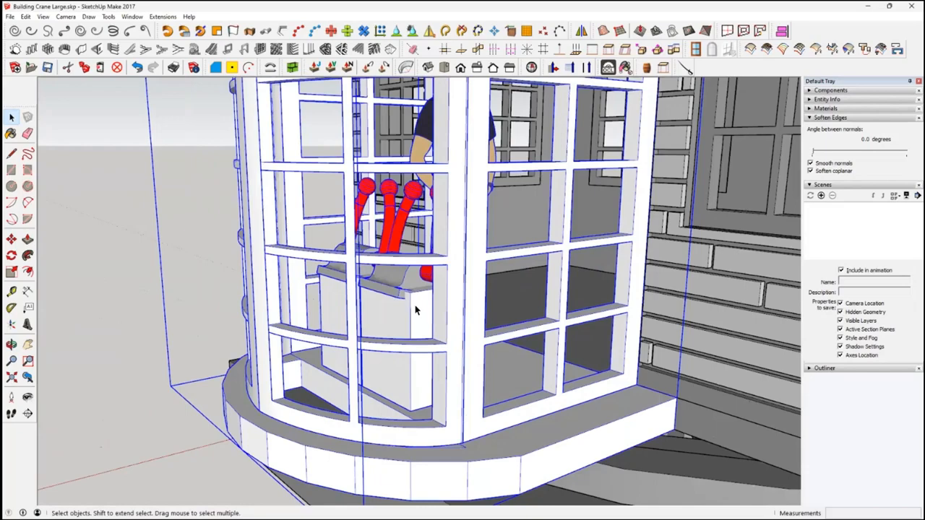
middle_click_drag(415, 310, 484, 316)
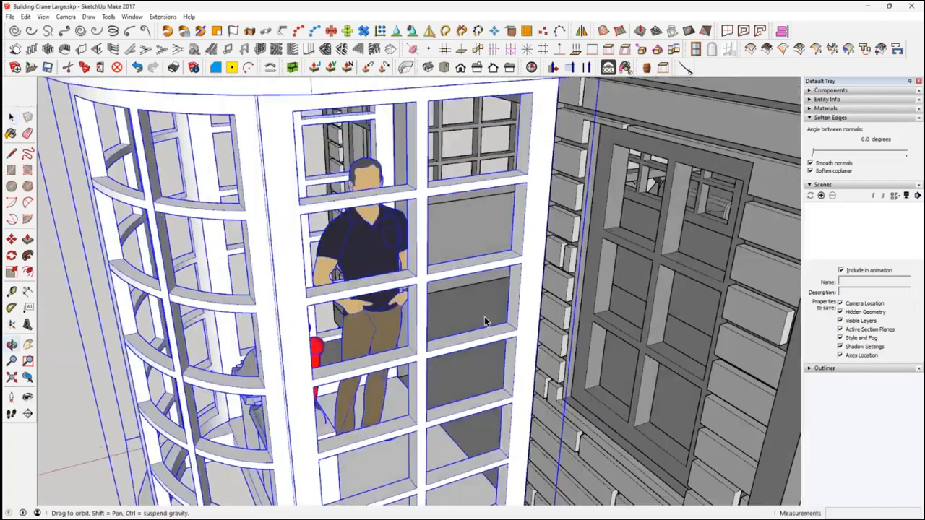
scroll(461, 304, "up", 5)
scroll(430, 295, "up", 3)
middle_click_drag(434, 294, 556, 366)
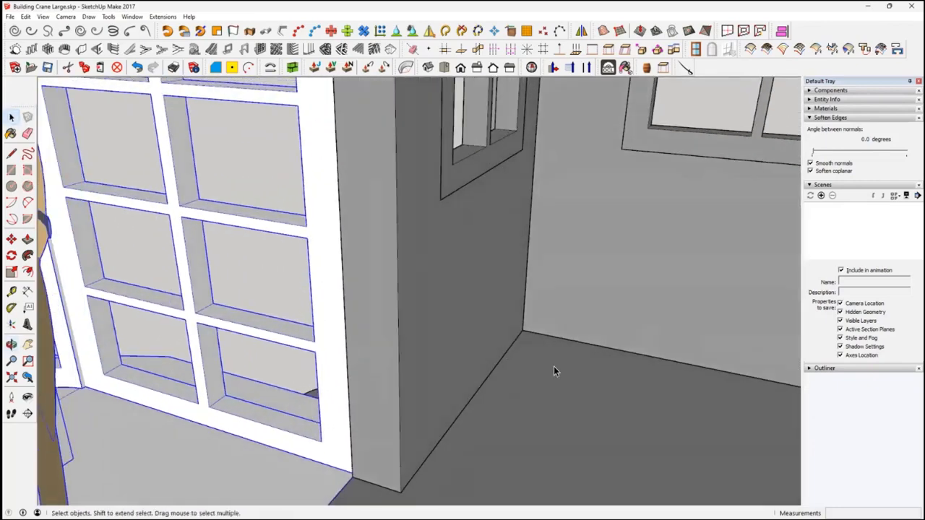
scroll(276, 294, "down", 2)
scroll(269, 298, "up", 5)
scroll(286, 287, "up", 6)
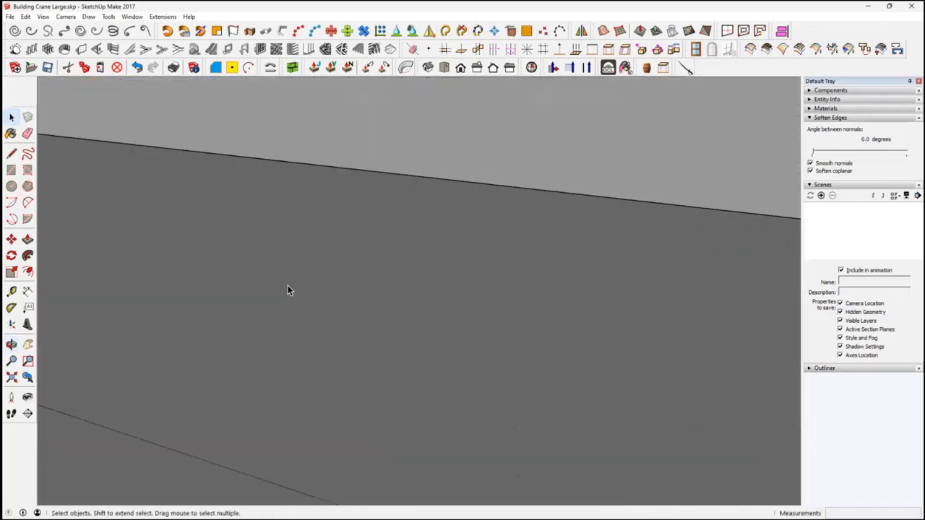
Examine the control levers and console inside the cabin, looking out from within the crane building
left_click(10, 379)
middle_click_drag(480, 396, 231, 318)
scroll(515, 386, "up", 8)
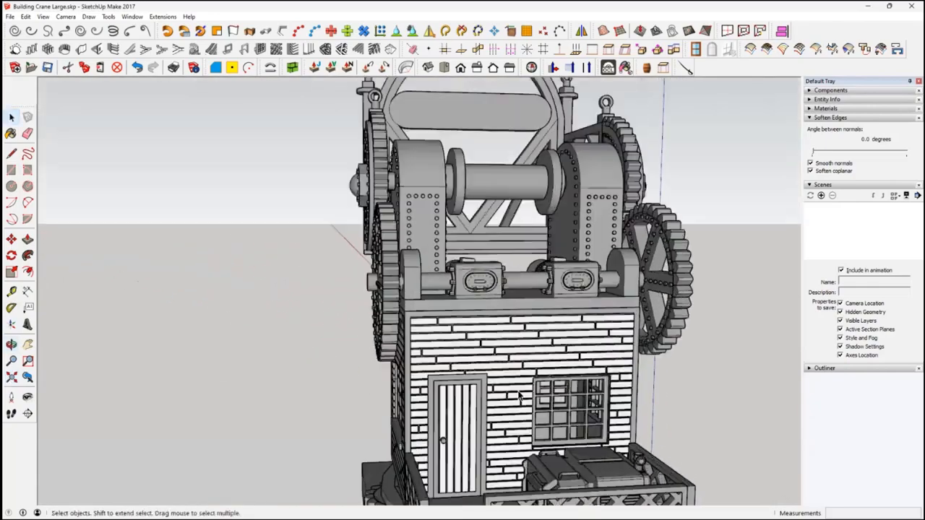
scroll(516, 385, "up", 8)
middle_click_drag(556, 393, 168, 289)
scroll(353, 392, "up", 8)
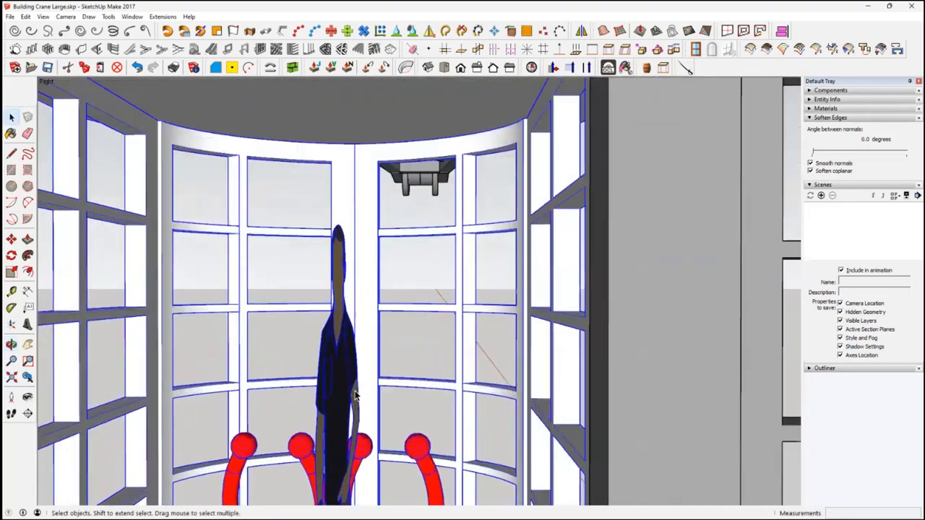
middle_click_drag(355, 394, 387, 405)
scroll(426, 421, "down", 2)
middle_click_drag(367, 344, 375, 295)
scroll(416, 260, "up", 1)
scroll(376, 292, "up", 3)
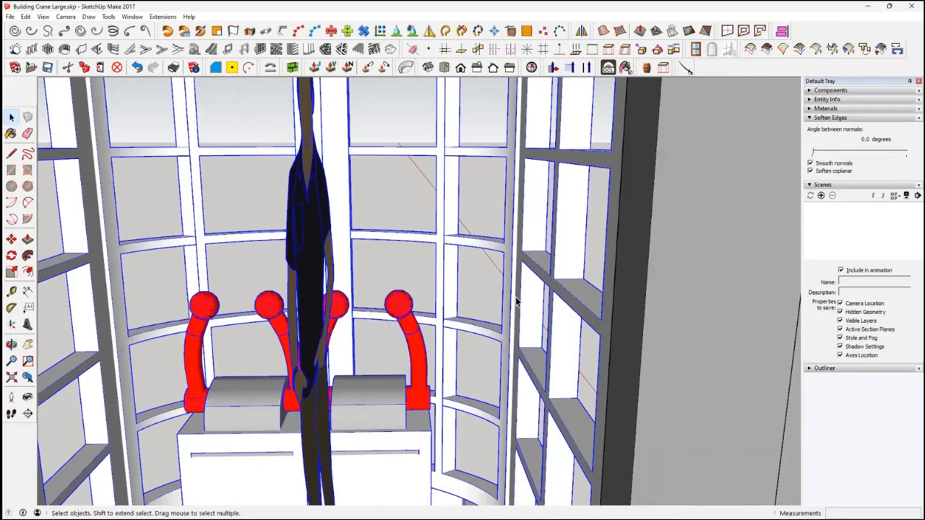
scroll(506, 302, "down", 1)
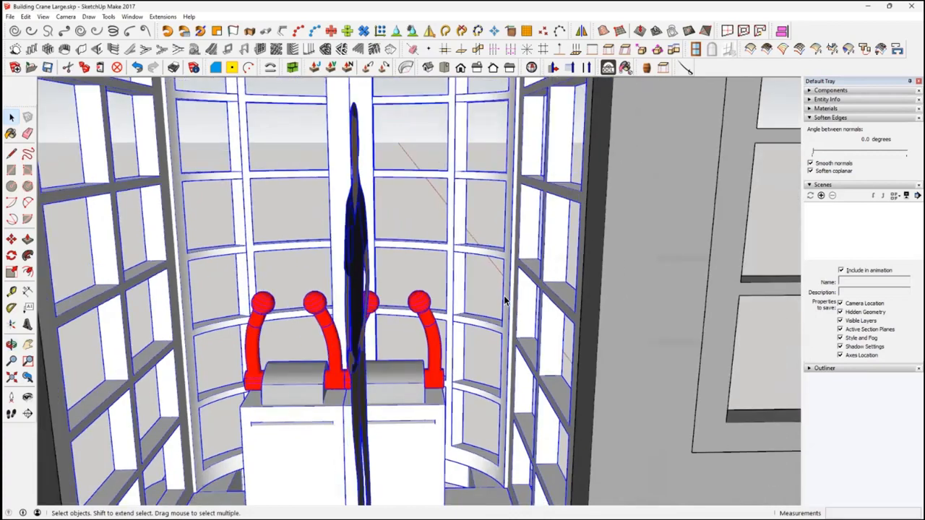
scroll(505, 302, "up", 2)
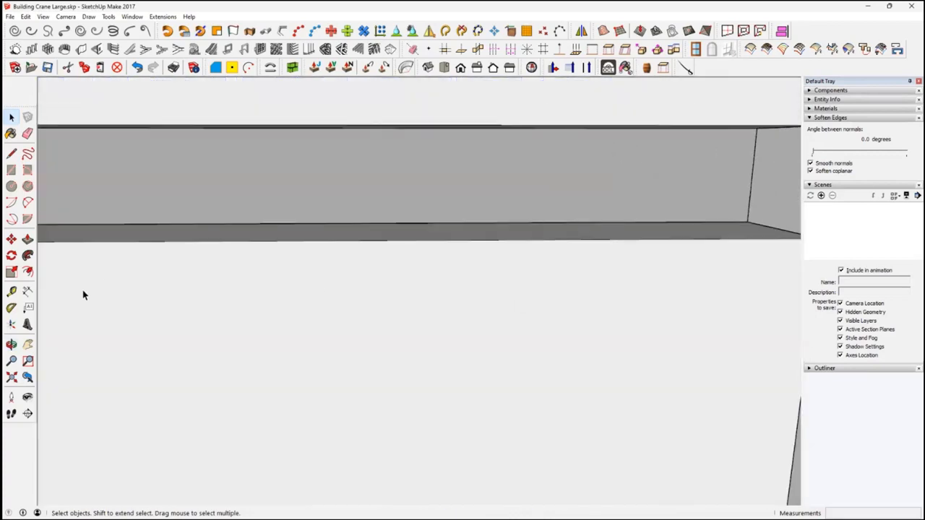
View the whole crane and select the lattice railing around the engine platform
left_click(11, 377)
middle_click_drag(288, 320, 563, 352)
left_click(551, 482)
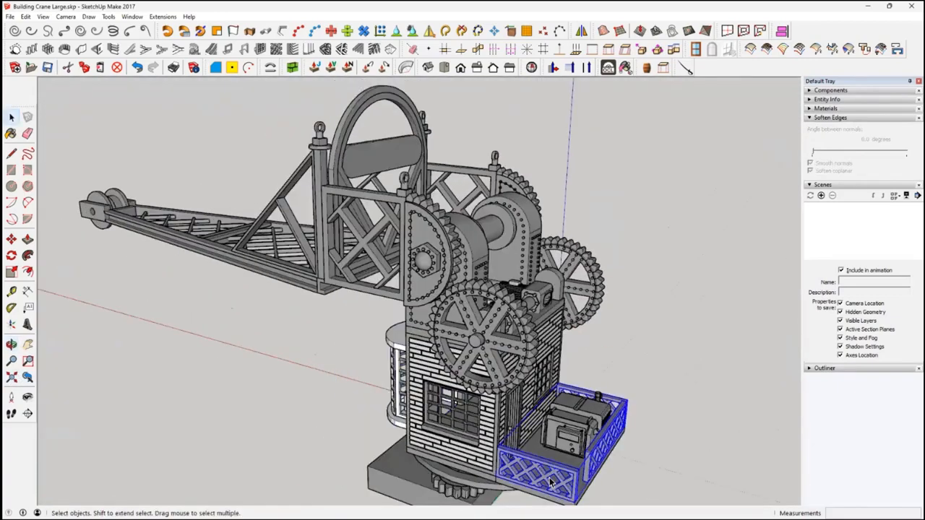
Switch to the Pipe Setup.skp model and start the Create Screen tool on the selected rectangular face
mouse_move(441, 506)
left_click(541, 458)
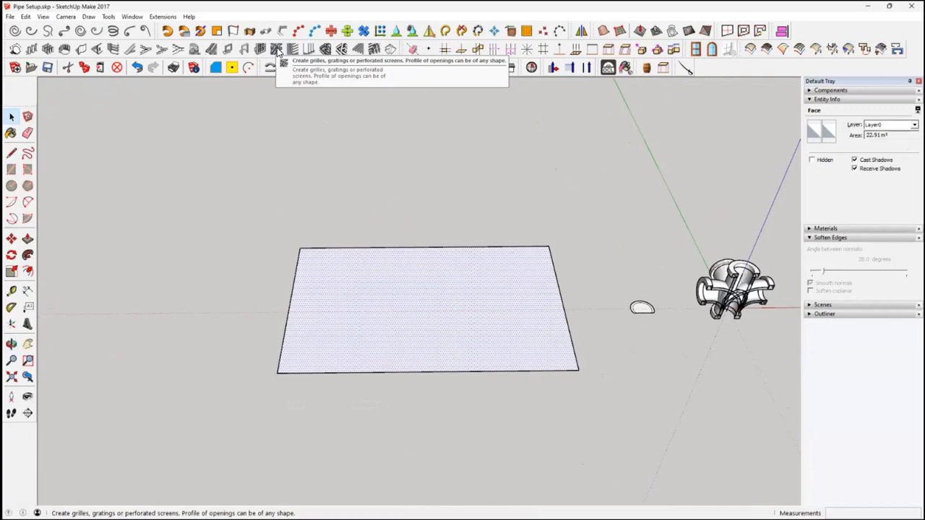
left_click(276, 49)
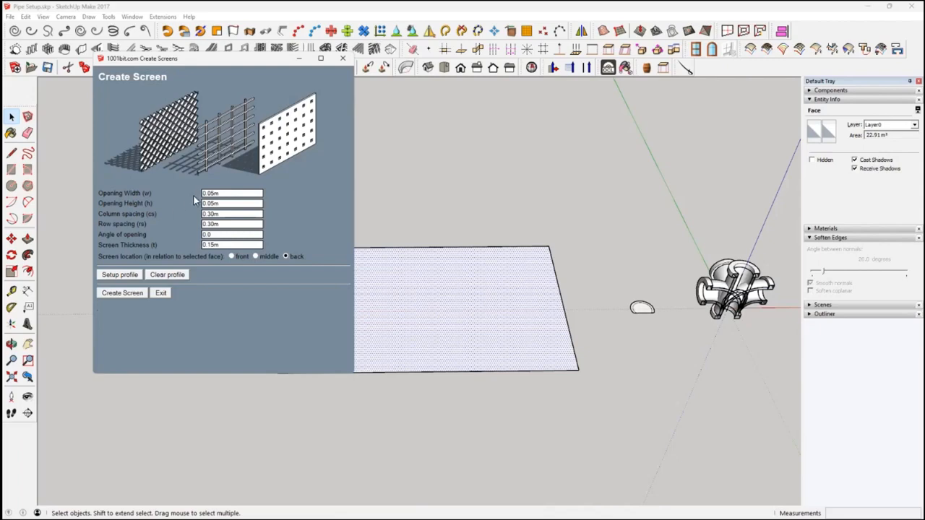
Set the screen's opening width and opening height to .3
left_click(237, 193)
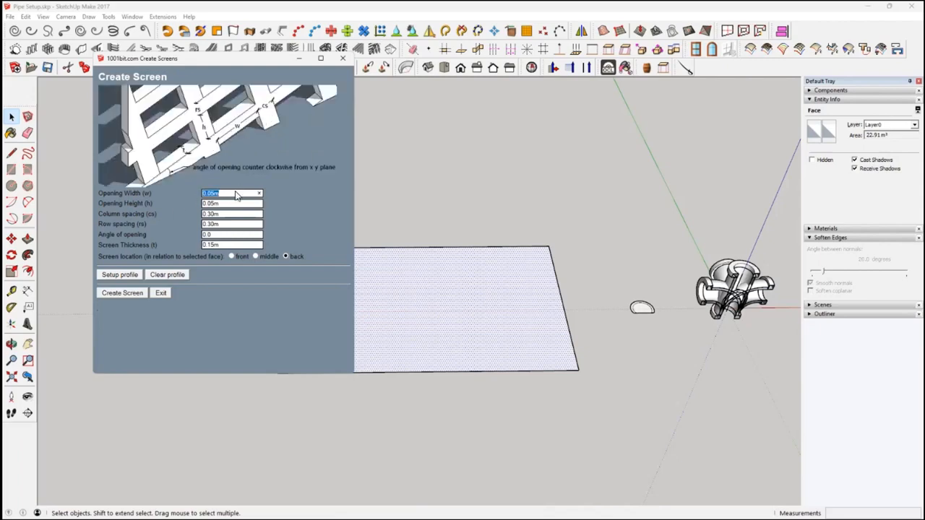
type("0")
left_click(235, 205)
key("BackSpace")
Create the lattice screen with column and row spacing of .05 and an opening angle of 45
double_click(230, 214)
type(".05")
double_click(239, 224)
key("BackSpace")
left_click_drag(222, 235, 199, 239)
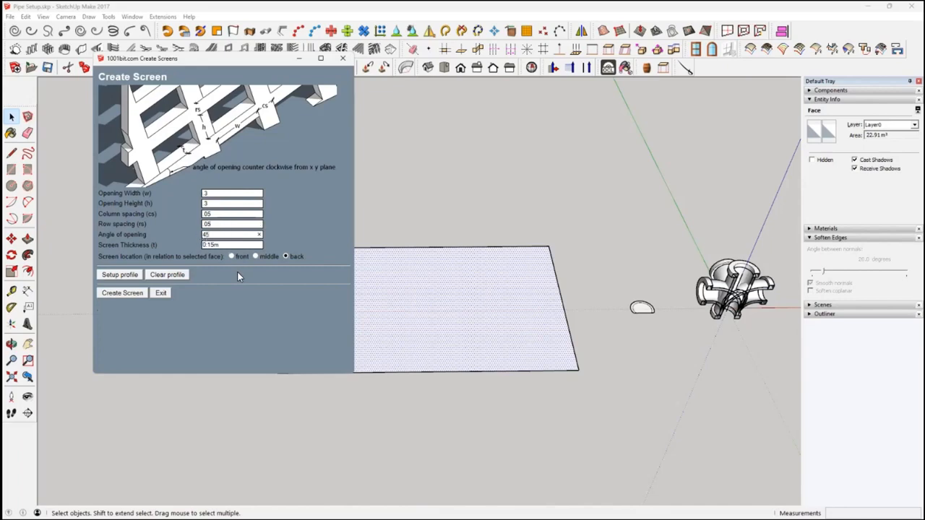
left_click(132, 293)
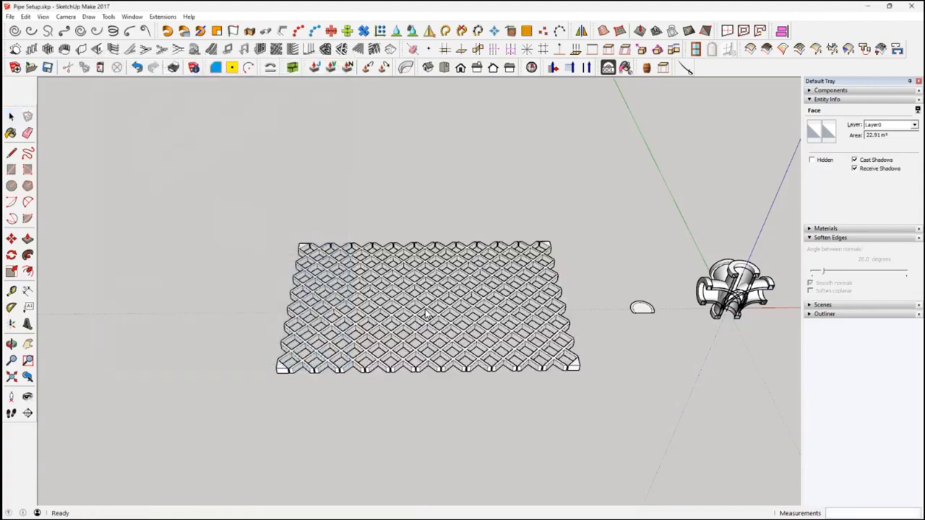
Examine the lattice screen's diagonal bars and the open bar ends along its front edge
middle_click_drag(471, 331, 513, 462)
scroll(448, 325, "up", 6)
scroll(448, 302, "down", 3)
scroll(524, 394, "up", 5)
scroll(513, 464, "down", 3)
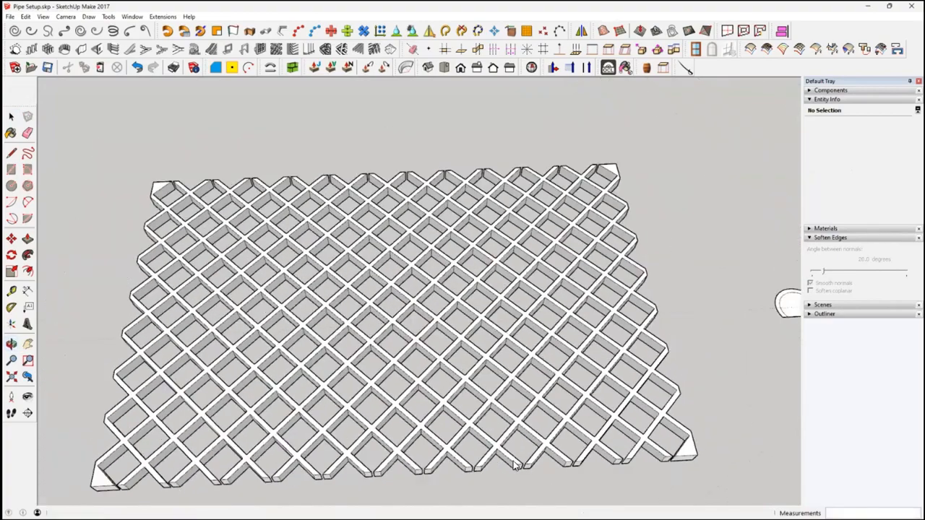
middle_click_drag(528, 432, 504, 331)
scroll(504, 331, "up", 3)
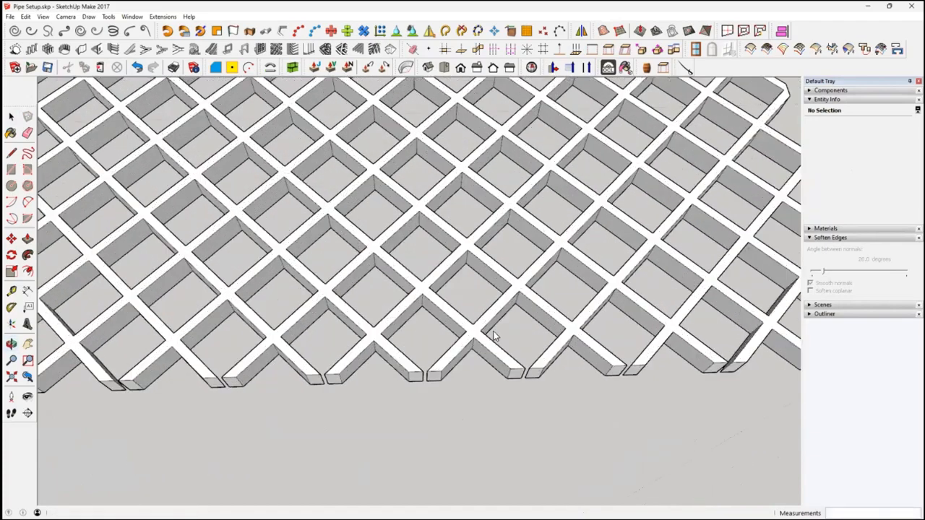
scroll(479, 338, "down", 2)
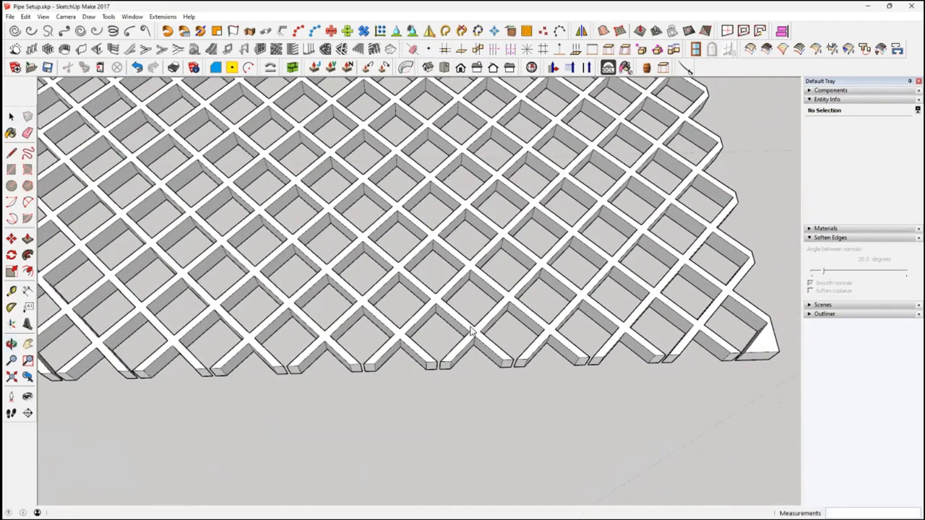
scroll(472, 329, "down", 4)
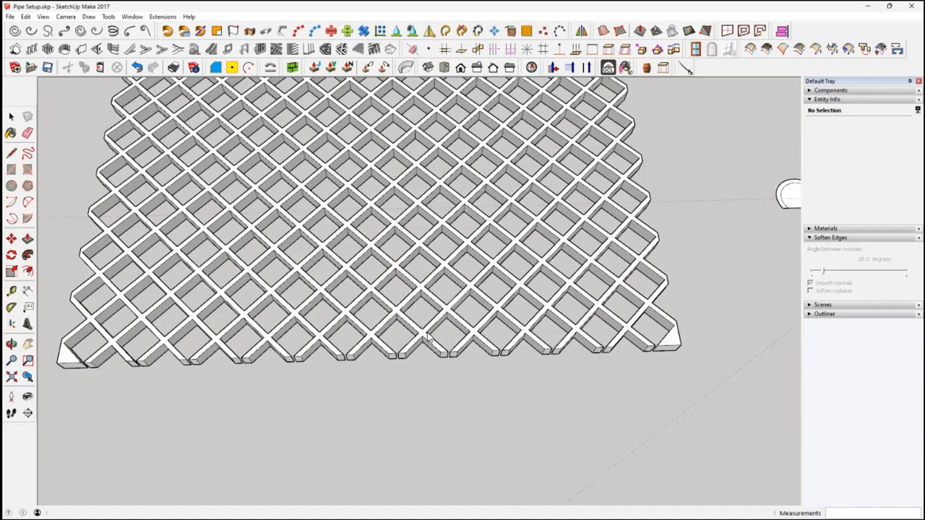
Export the lattice group as an STL file to Downloads, overwriting Test 01.stl
key("space")
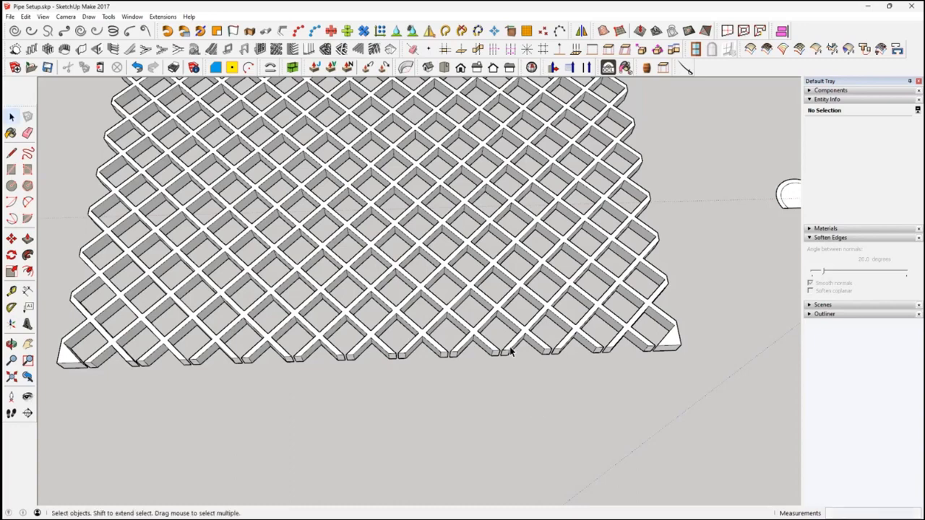
left_click(510, 351)
left_click(10, 16)
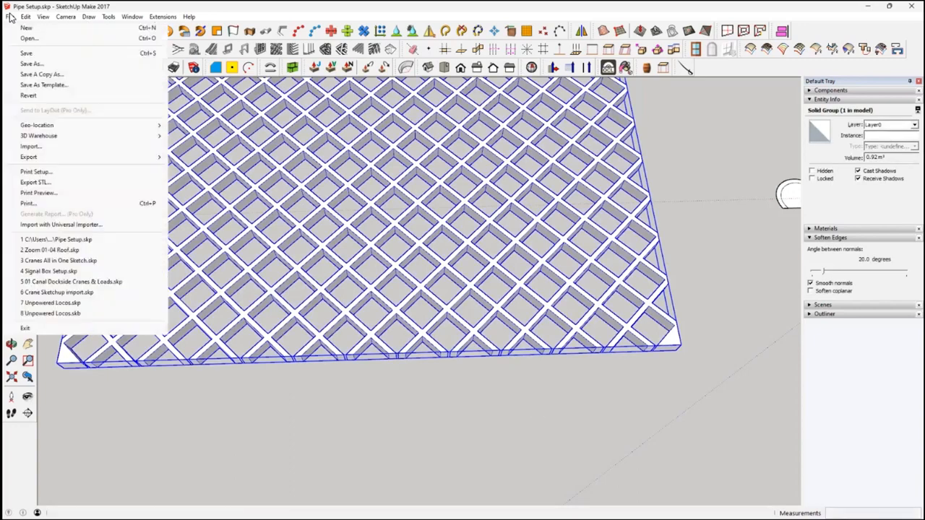
left_click(71, 183)
left_click(276, 186)
scroll(405, 387, "down", 3)
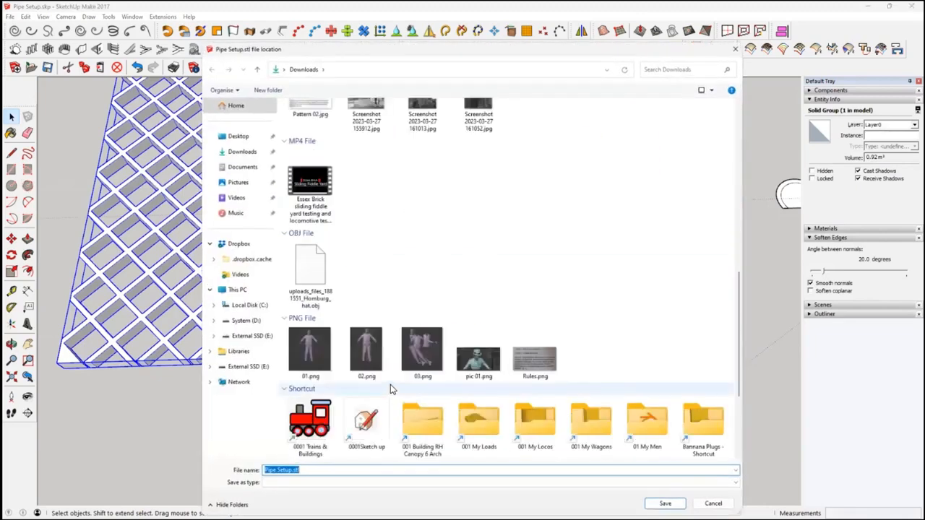
scroll(390, 389, "down", 3)
double_click(312, 428)
left_click(487, 266)
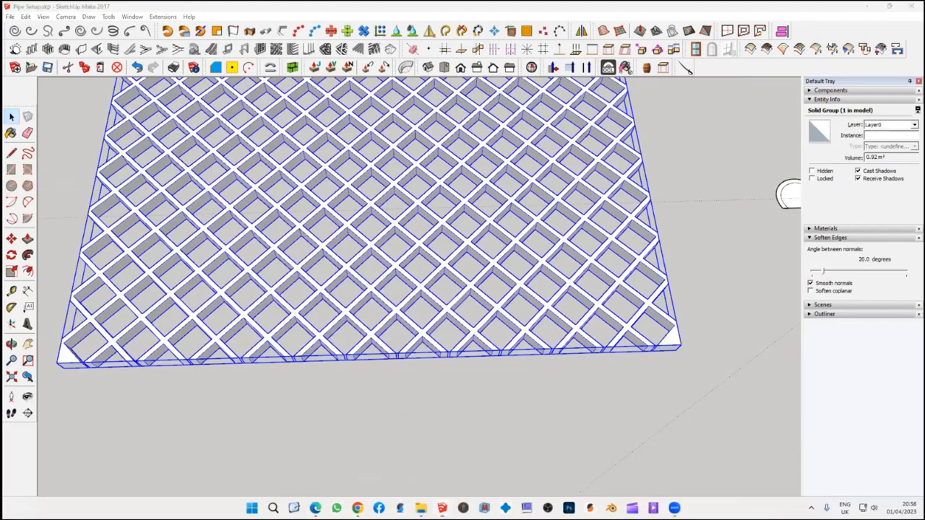
Switch to SuperSlicer and import Test 01.stl from Downloads onto the print bed
left_click(397, 505)
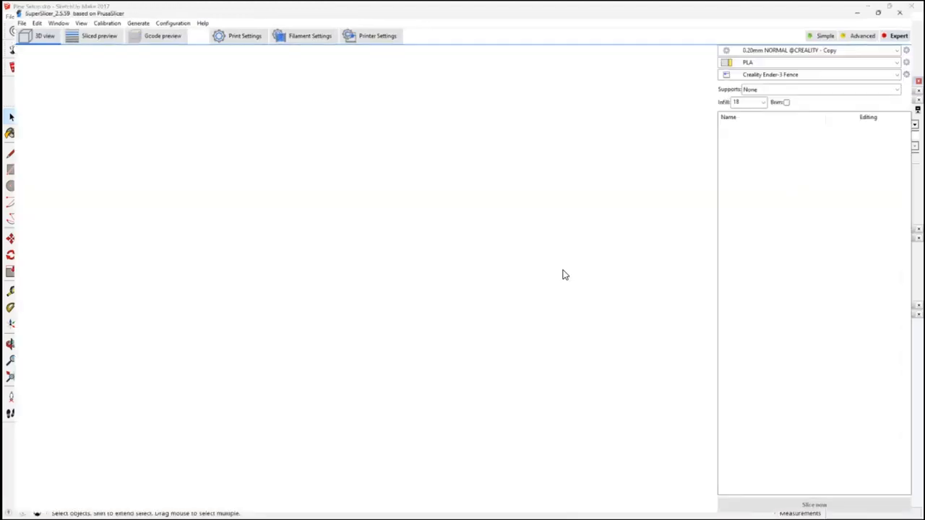
left_click(199, 51)
scroll(345, 426, "down", 5)
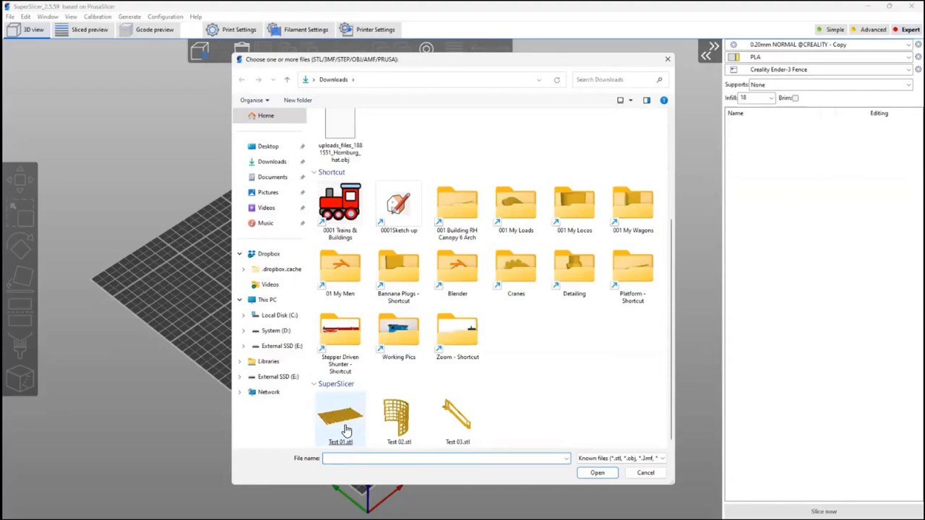
double_click(339, 419)
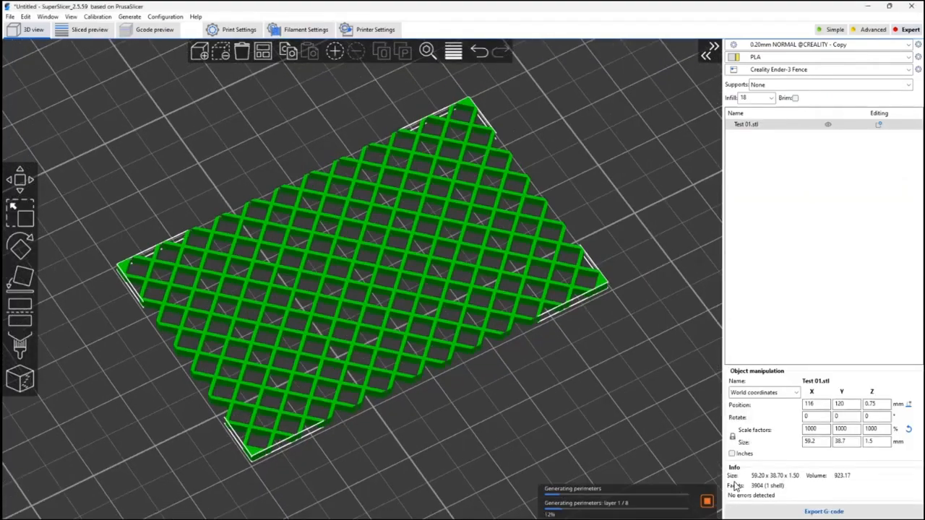
Examine the sliced lattice's bars, open edge ends and corners in the G-code preview from several angles
scroll(438, 331, "up", 5)
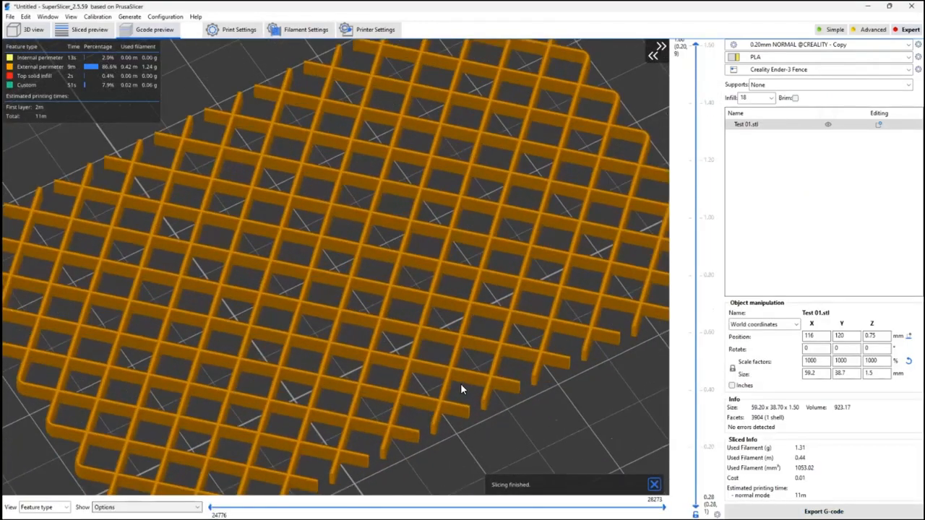
scroll(434, 281, "up", 6)
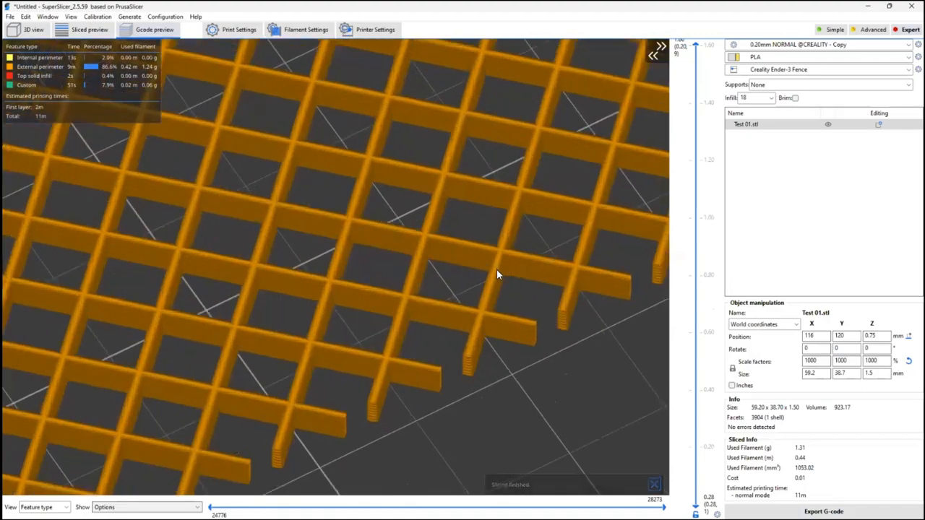
scroll(497, 274, "down", 5)
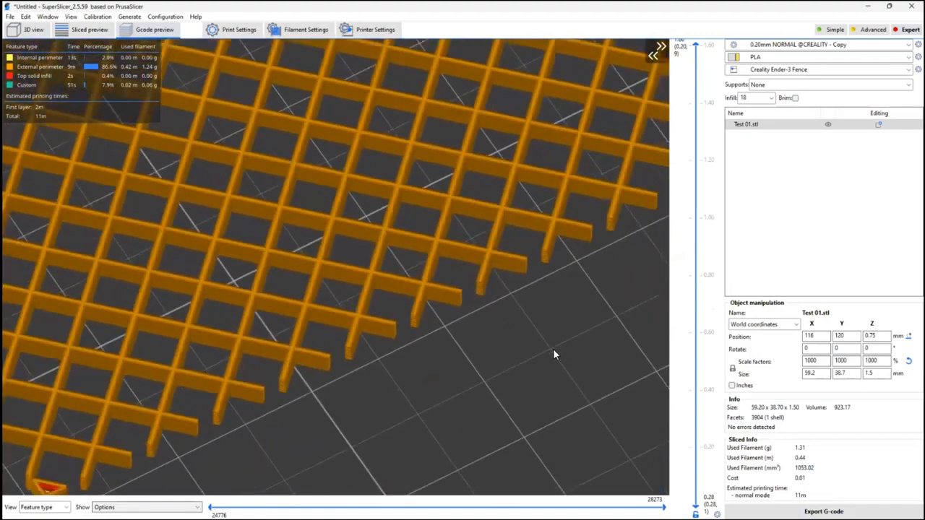
left_click_drag(553, 351, 500, 352)
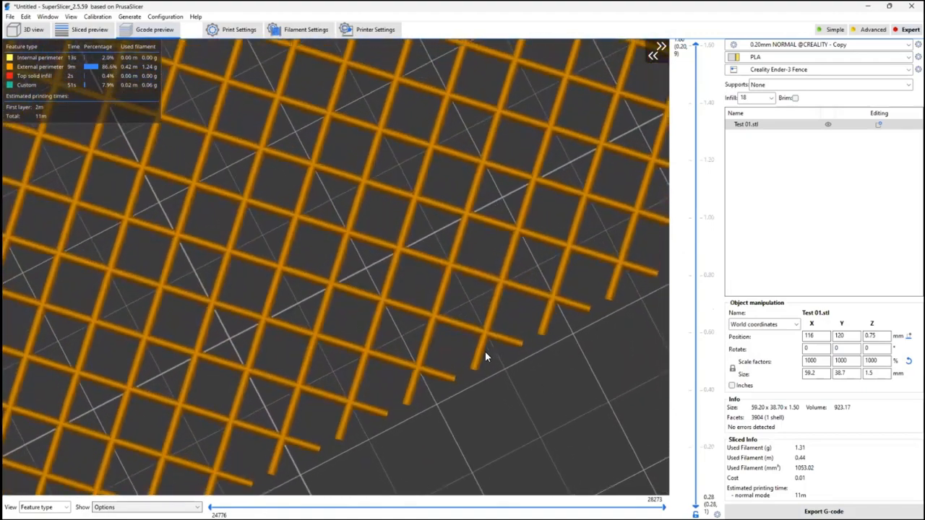
scroll(487, 332, "down", 5)
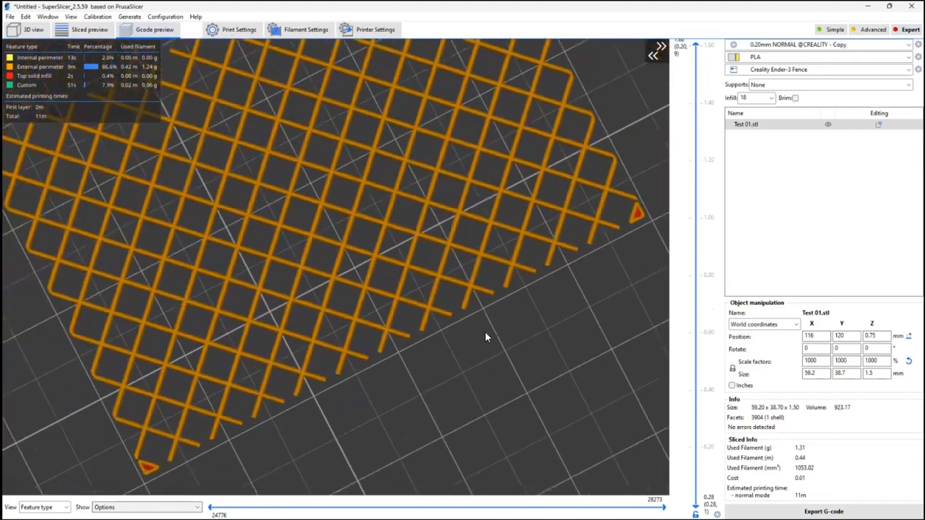
left_click_drag(525, 351, 608, 318)
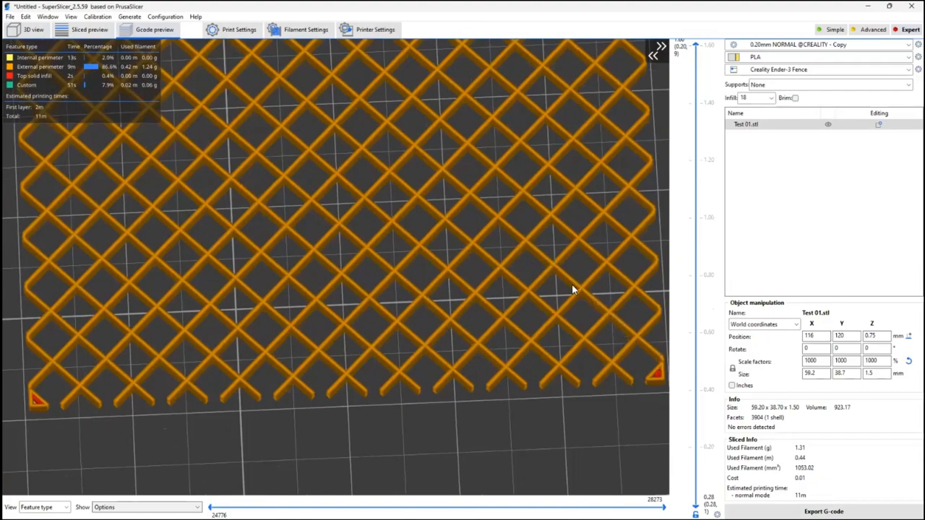
scroll(612, 343, "down", 3)
right_click_drag(607, 347, 575, 371)
left_click_drag(576, 372, 538, 383)
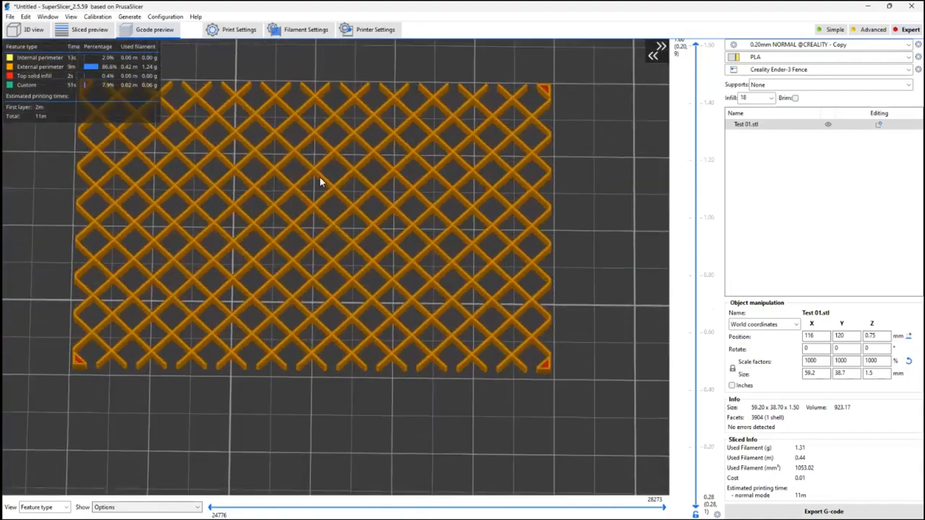
scroll(572, 315, "down", 2)
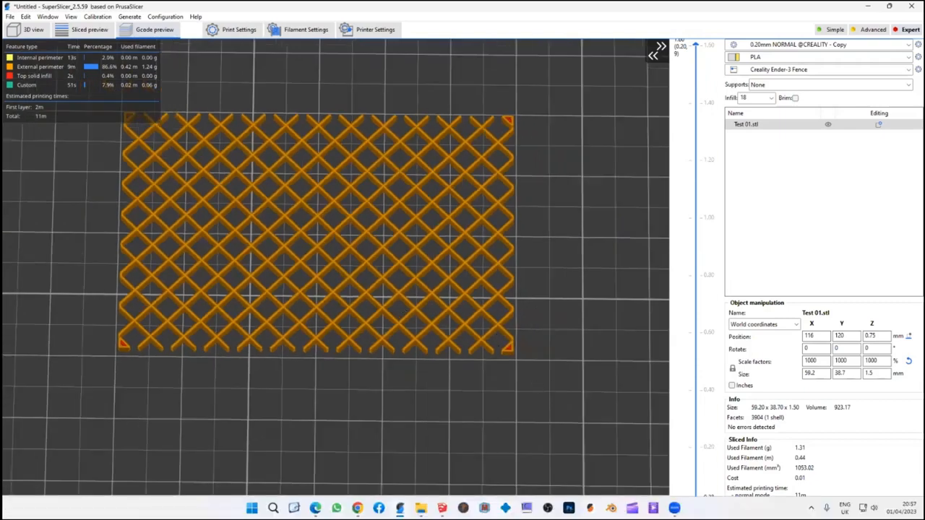
Switch back to Pipe Setup.skp in SketchUp and draw a rectangle about 5.92 m by 3.87 m over the lattice, corner to corner
mouse_move(421, 508)
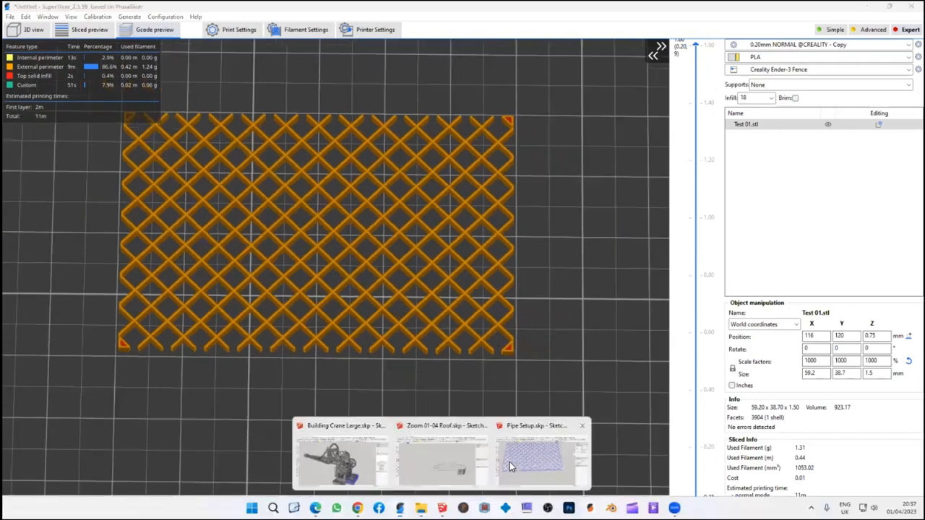
left_click(534, 452)
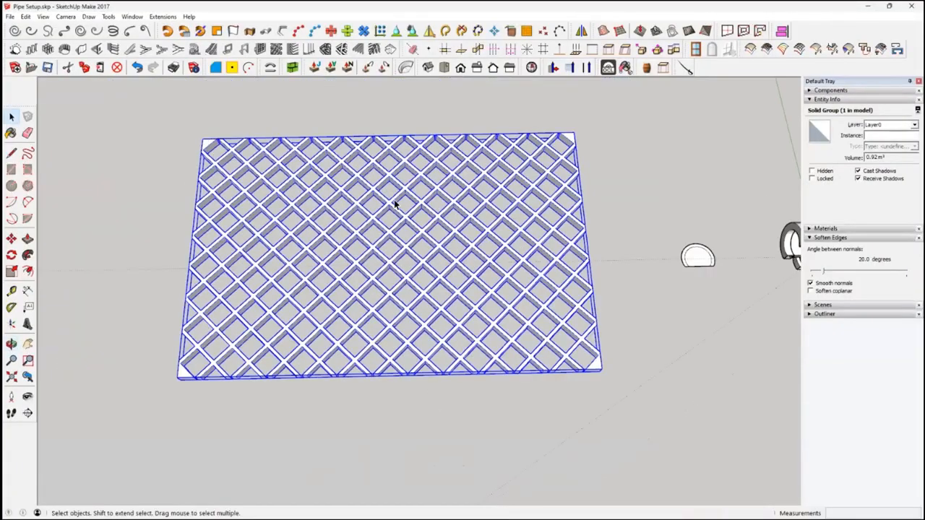
left_click(69, 194)
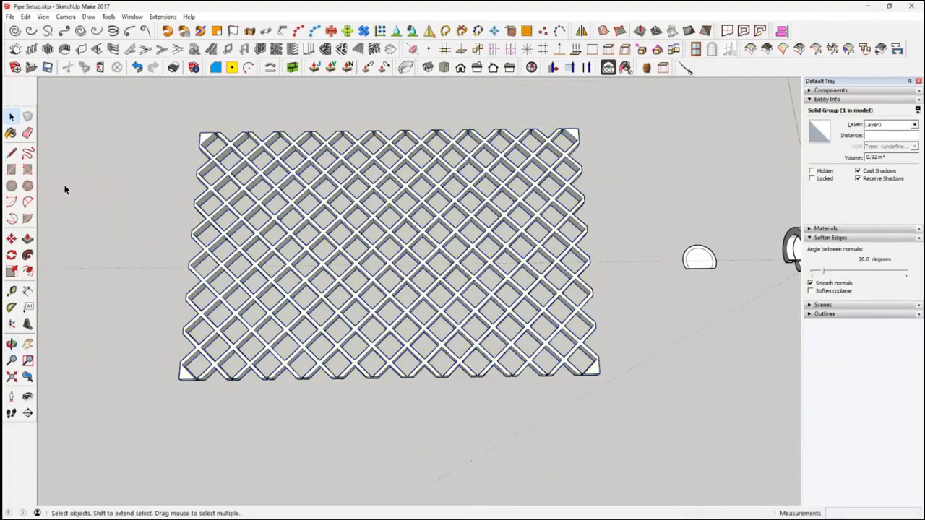
left_click(15, 172)
left_click(200, 133)
left_click(599, 374)
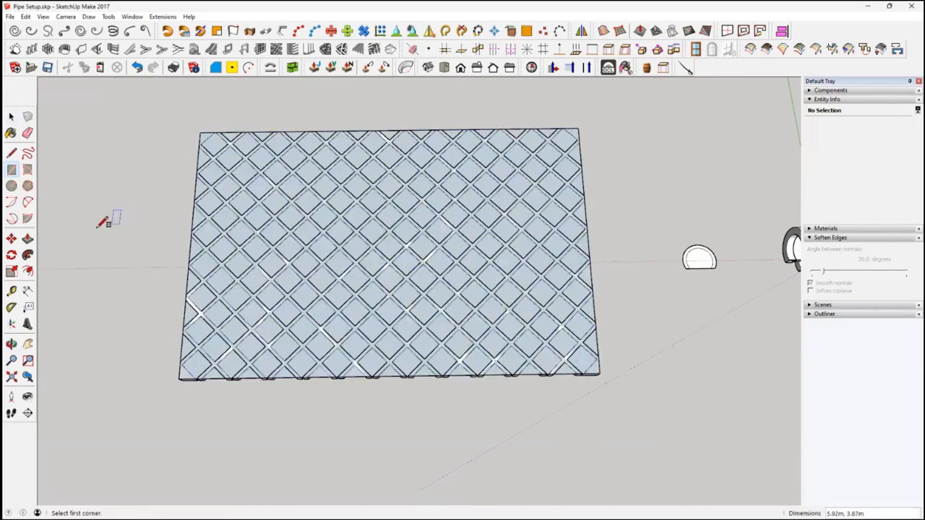
Offset the rectangle's outline outward by .2 to form a border around the lattice
left_click(27, 271)
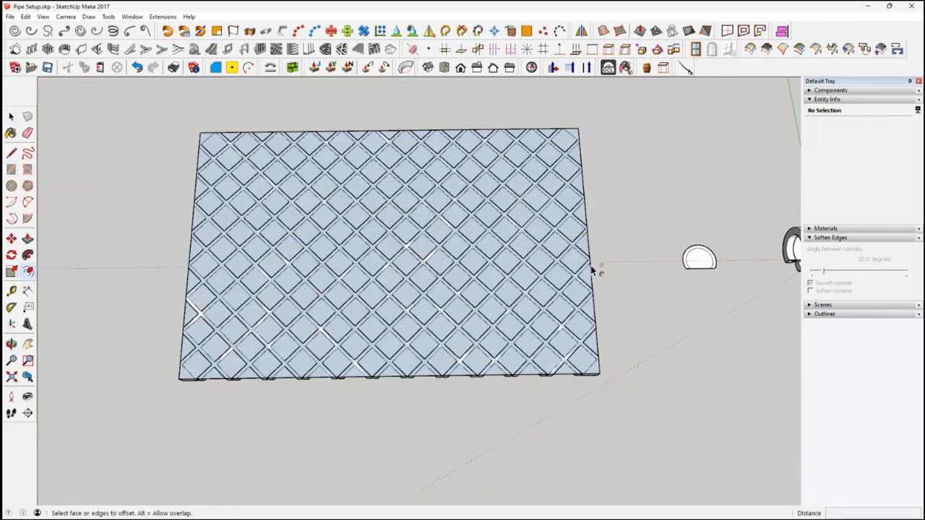
left_click(215, 282)
type(".2")
key("Return")
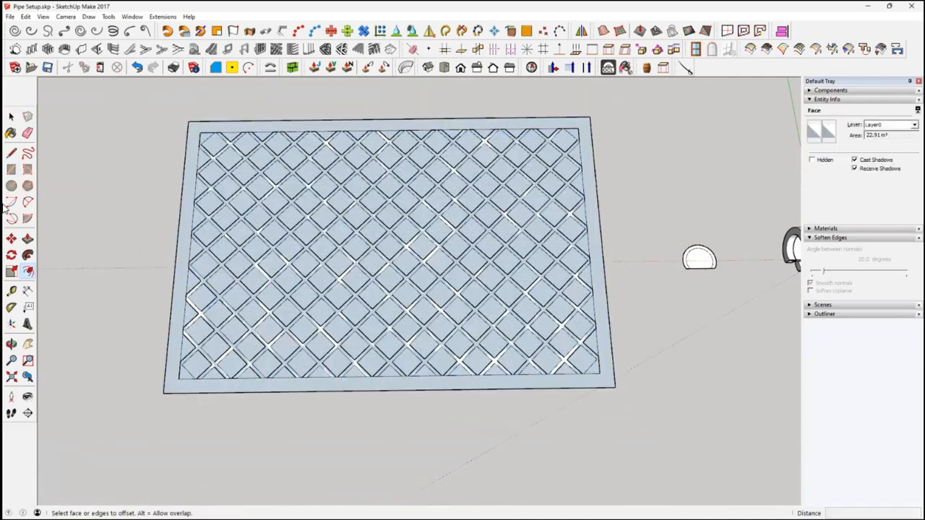
key("space")
left_click(265, 282)
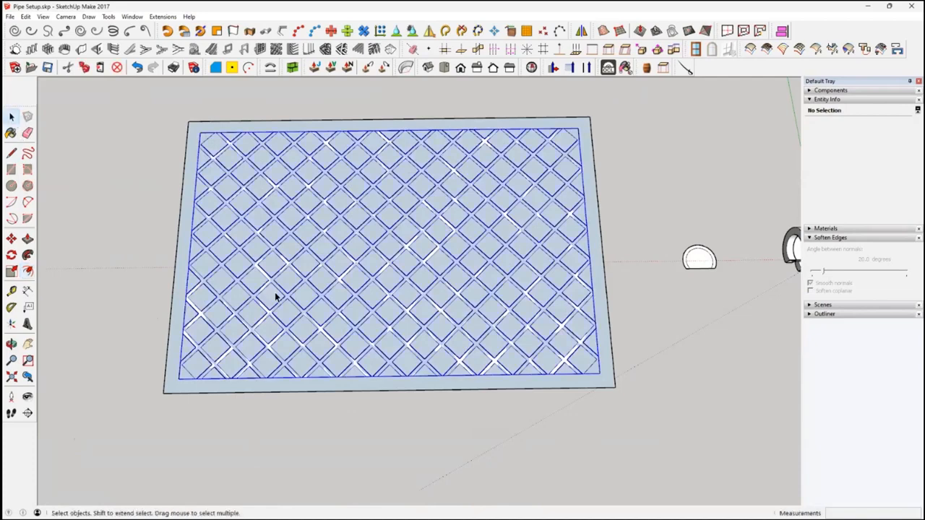
key("Delete")
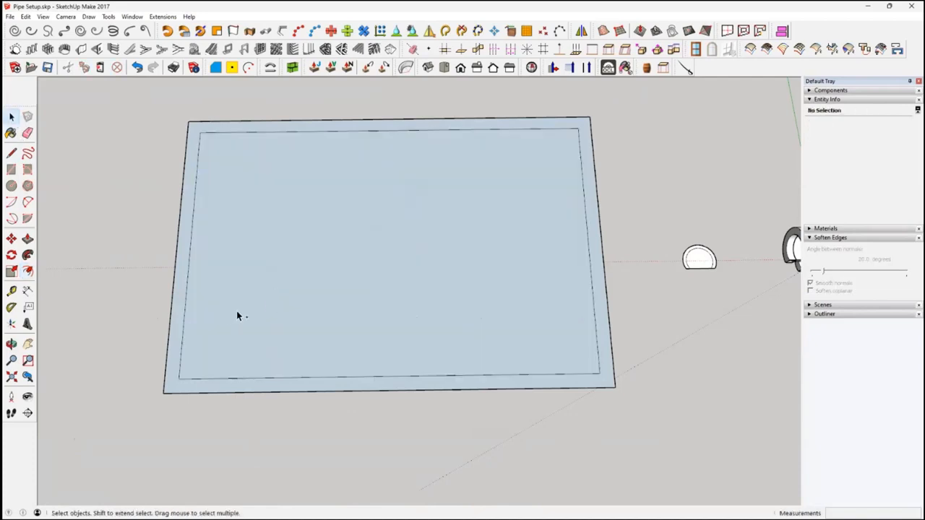
key("ctrl+z")
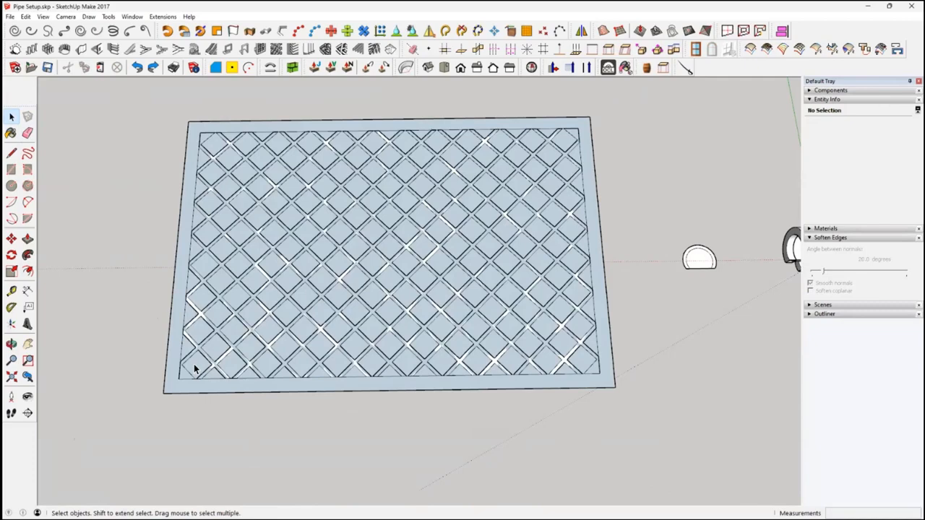
Delete the inner face covering the lattice and reverse the remaining border face
left_click(194, 368)
key("Delete")
left_click(177, 388)
right_click(178, 388)
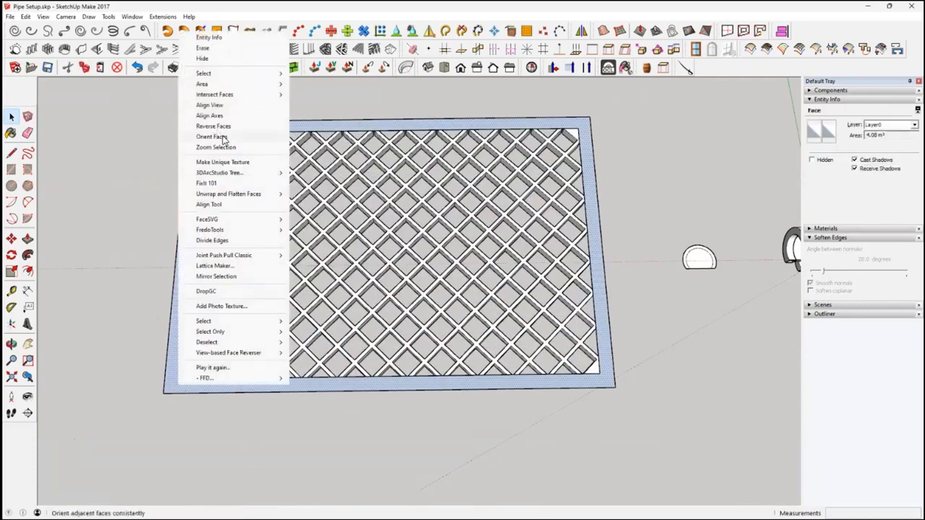
left_click(214, 126)
Extrude the border face with Push/Pull to the lattice's underside, forming a solid frame around it
middle_click_drag(368, 365, 606, 308)
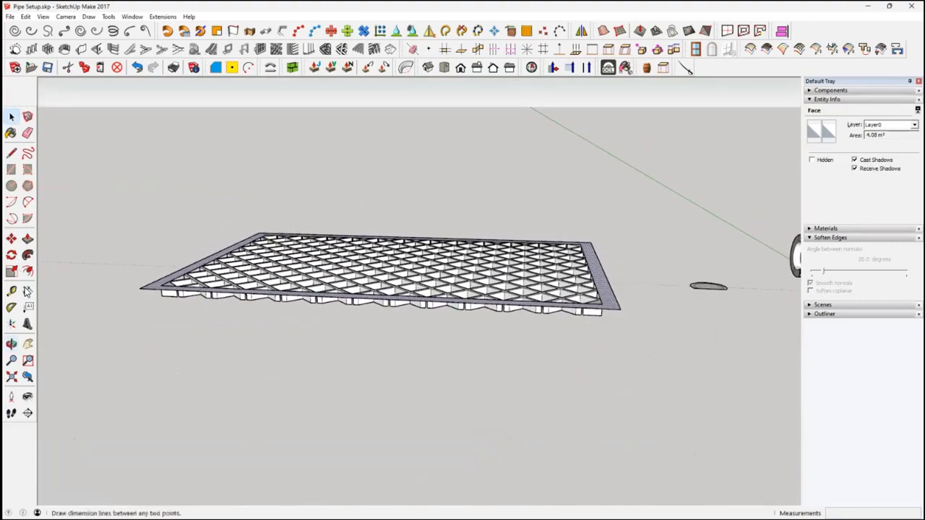
left_click(28, 238)
left_click(594, 285)
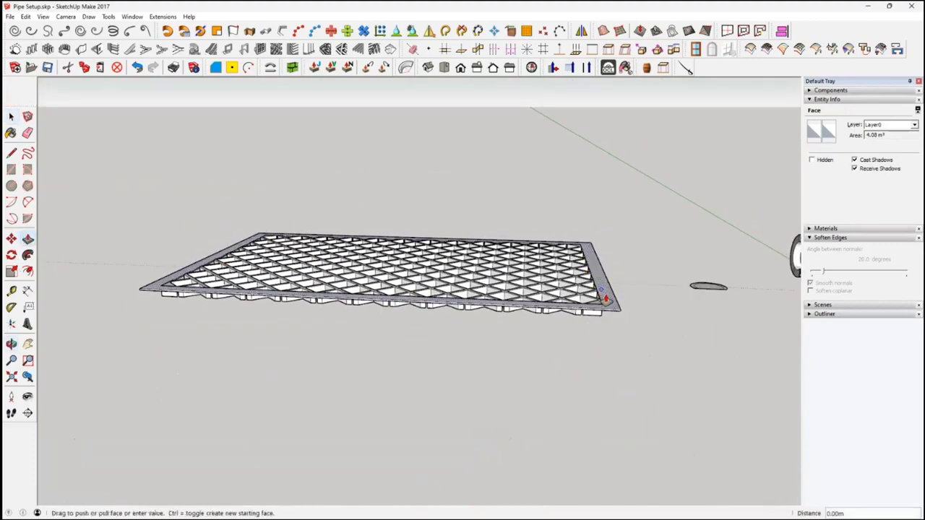
middle_click_drag(611, 303, 563, 163)
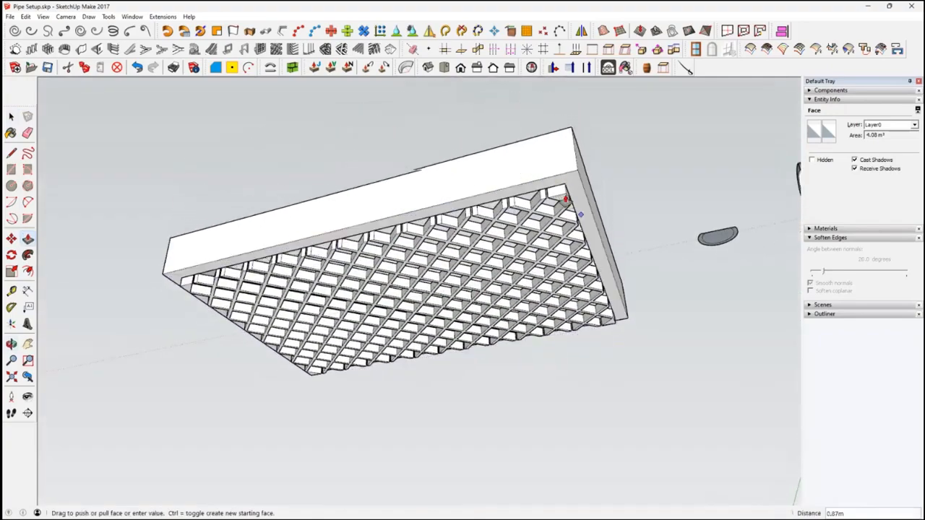
left_click(566, 196)
middle_click_drag(632, 361, 55, 118)
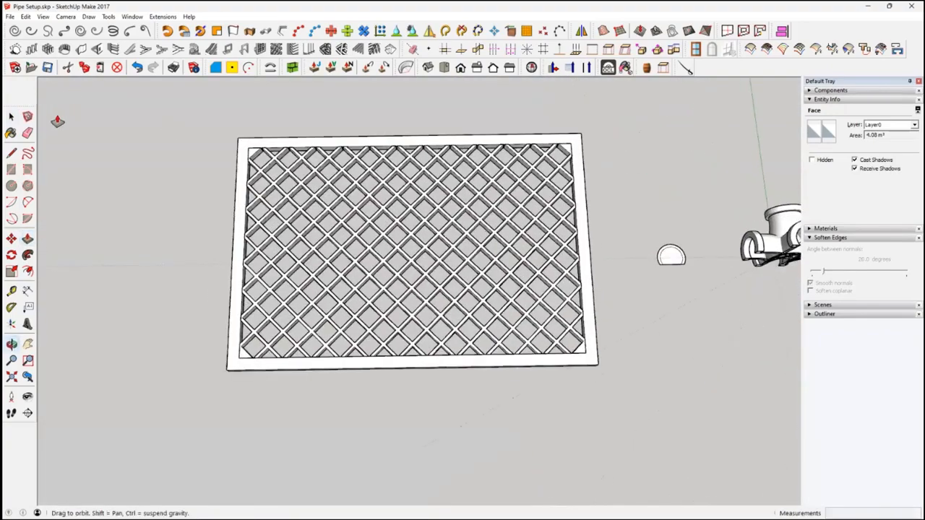
Draw three small rectangles of different proportions on the ground beside the framed lattice, one of them tall and narrow
left_click(11, 116)
middle_click_drag(236, 195, 485, 241)
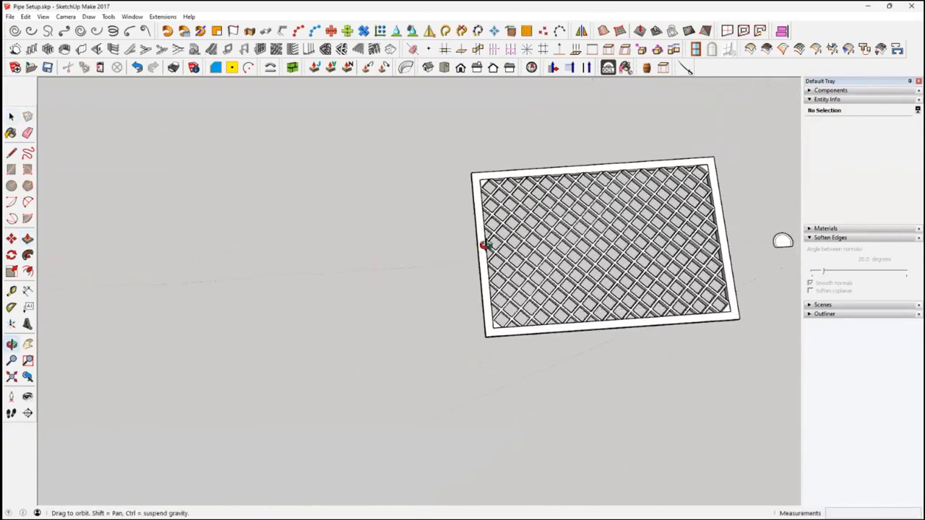
left_click(11, 169)
left_click(299, 241)
left_click(396, 296)
left_click(130, 249)
left_click(199, 304)
left_click(215, 341)
left_click(243, 424)
Convert the three small rectangles into diagonal lattices with Create Screen, using 0.30 m openings, 0.05 m spacing, a 45-degree angle and 0.15 m thickness
left_click(11, 116)
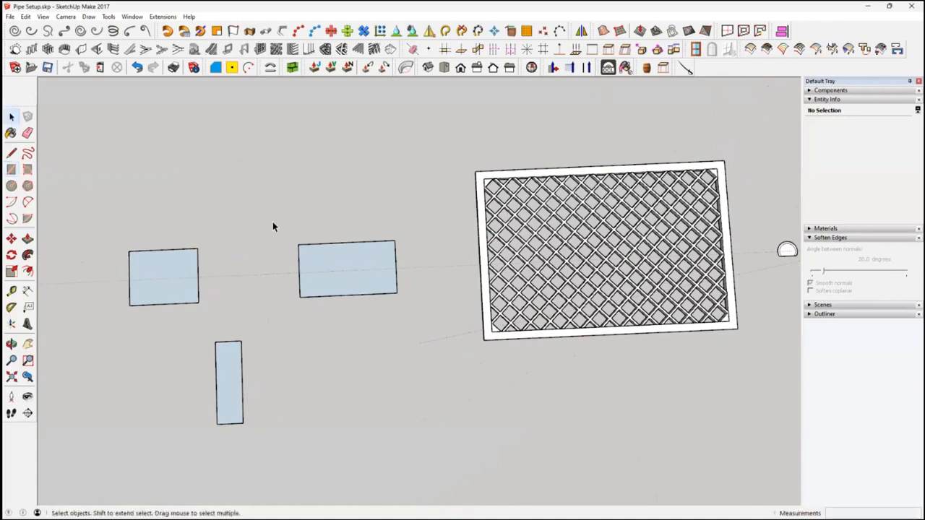
left_click(277, 51)
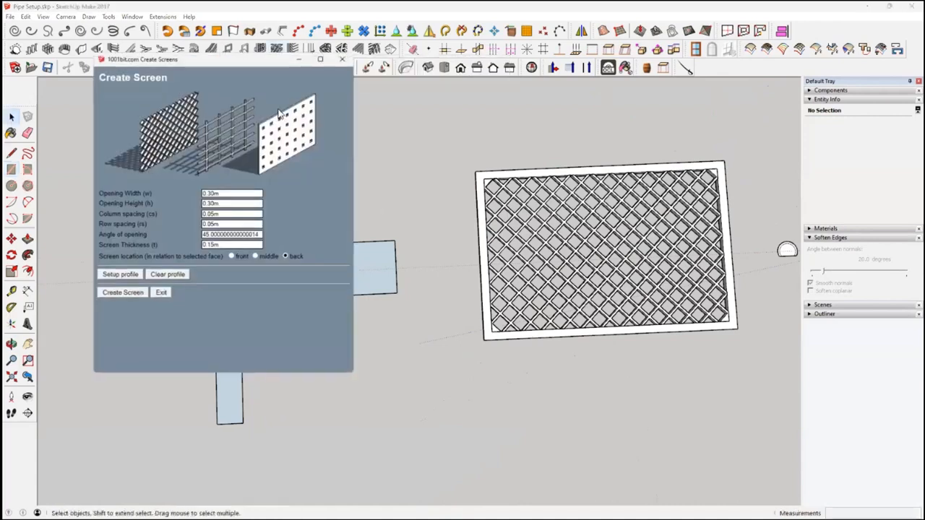
left_click(120, 292)
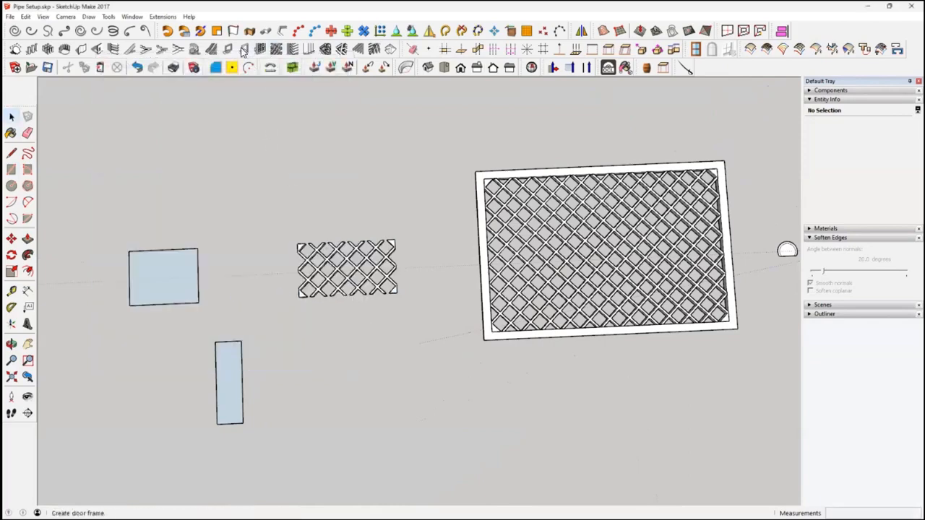
left_click(277, 50)
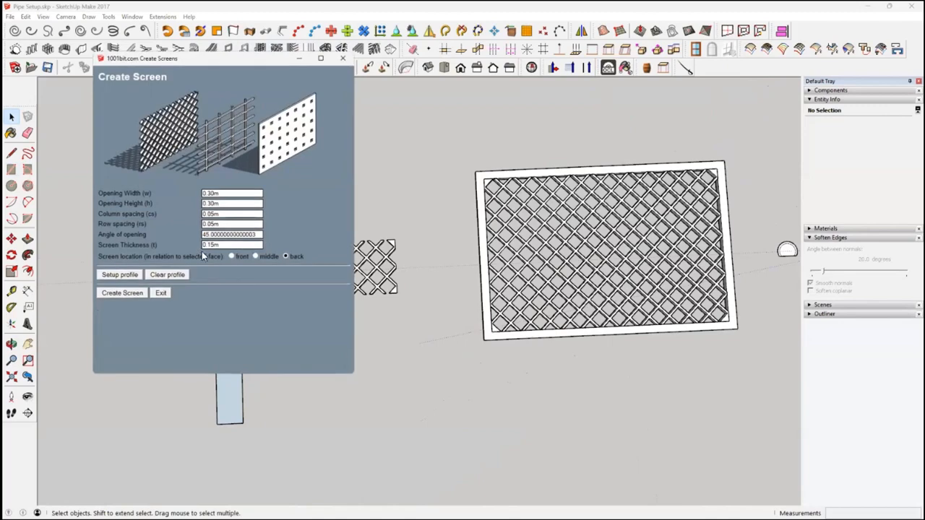
left_click(123, 293)
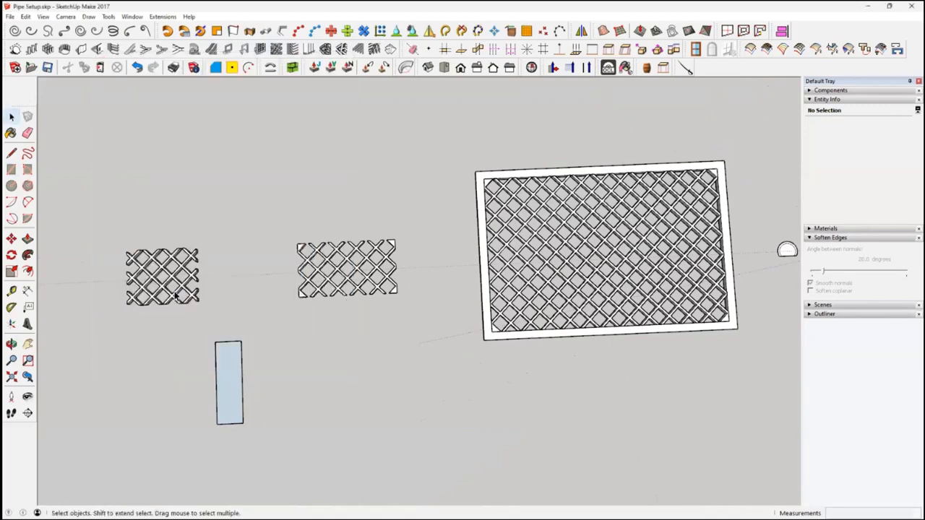
left_click(276, 51)
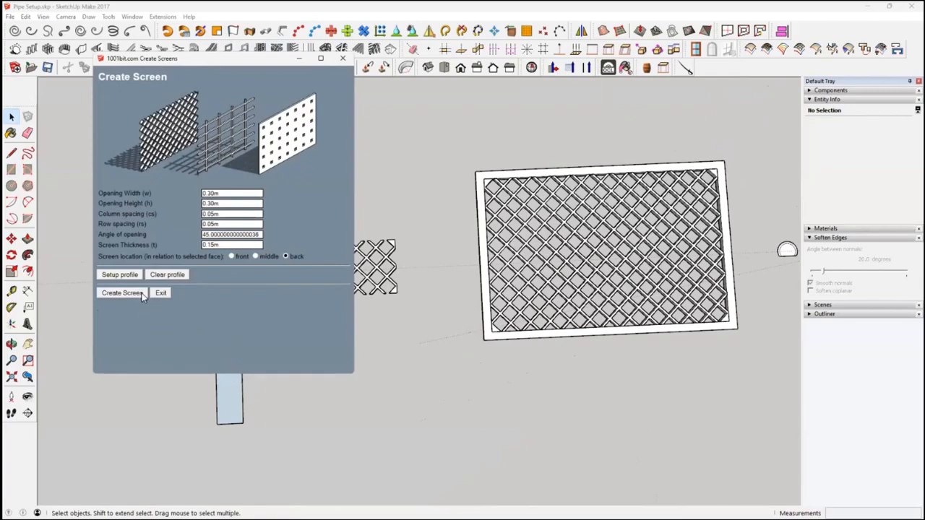
left_click(141, 294)
Draw a larger, tall rectangle on the ground beside the small lattice screens
middle_click_drag(467, 349, 352, 374)
scroll(352, 374, "down", 2)
middle_click_drag(475, 400, 455, 354)
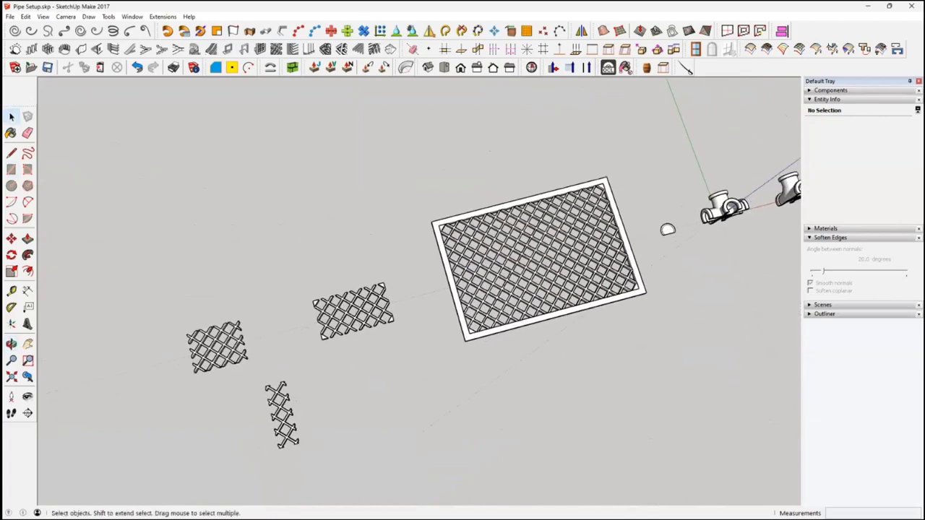
middle_click_drag(580, 419, 562, 414)
scroll(562, 415, "down", 1)
middle_click_drag(276, 345, 500, 268, "shift")
middle_click_drag(500, 267, 473, 283)
left_click(11, 169)
left_click(315, 244)
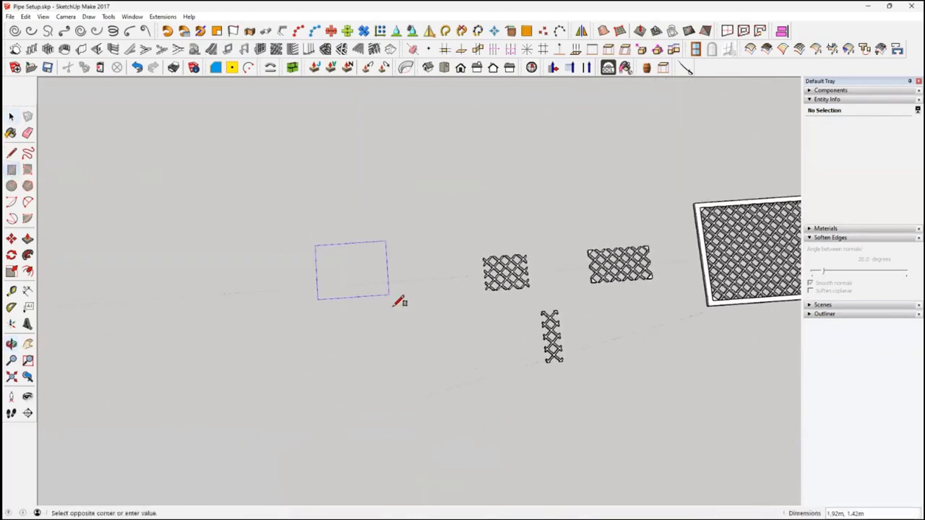
left_click(382, 355)
key("space")
middle_click_drag(360, 282, 334, 288)
scroll(358, 285, "up", 5)
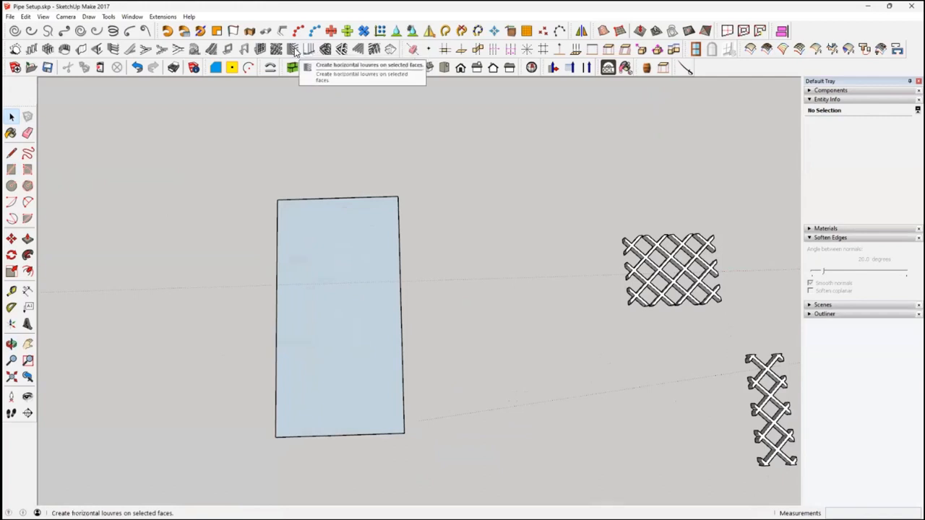
Create horizontal louvres on the tall rectangle with a 0.15 m depth and a 30-degree angle, located at the back of the face
left_click(293, 50)
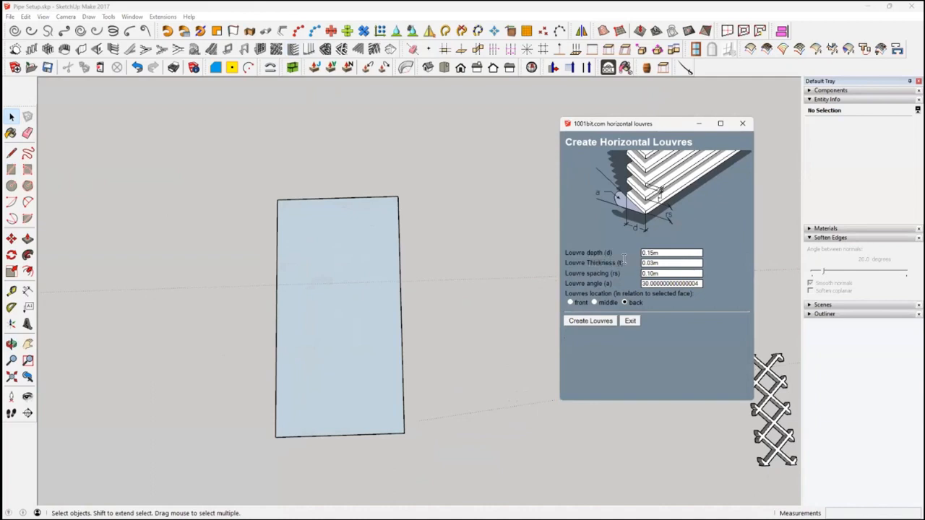
double_click(656, 265)
double_click(665, 273)
left_click(603, 321)
middle_click_drag(367, 310, 211, 244)
scroll(381, 264, "up", 6)
middle_click_drag(413, 284, 502, 237)
middle_click_drag(441, 165, 589, 237)
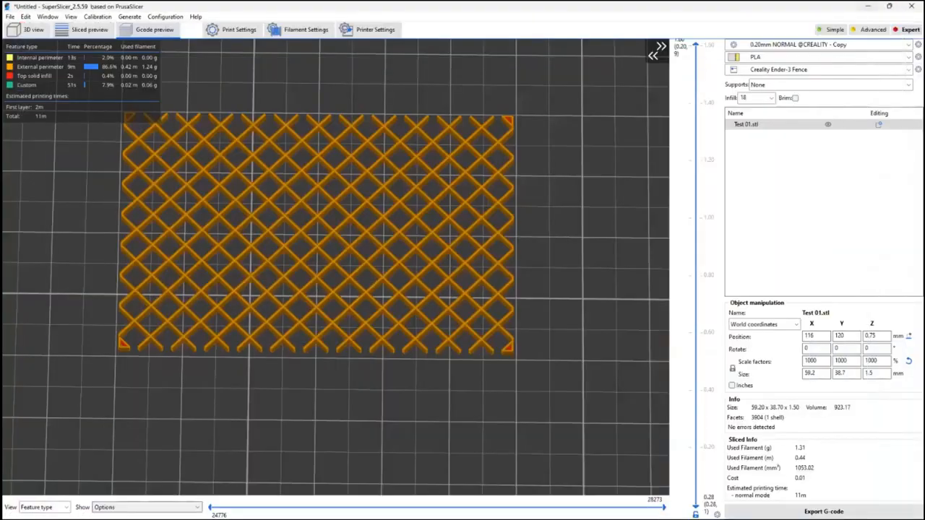
Switch to File Explorer, open the photo BC01 (2).jpg from the 001 Backscene Detailed folder and examine the louvres on the model building
mouse_move(417, 509)
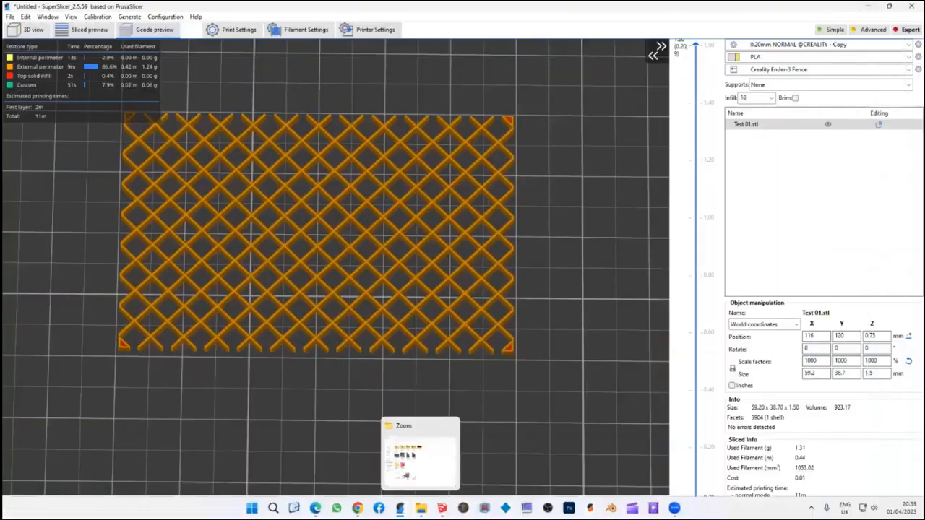
left_click(424, 468)
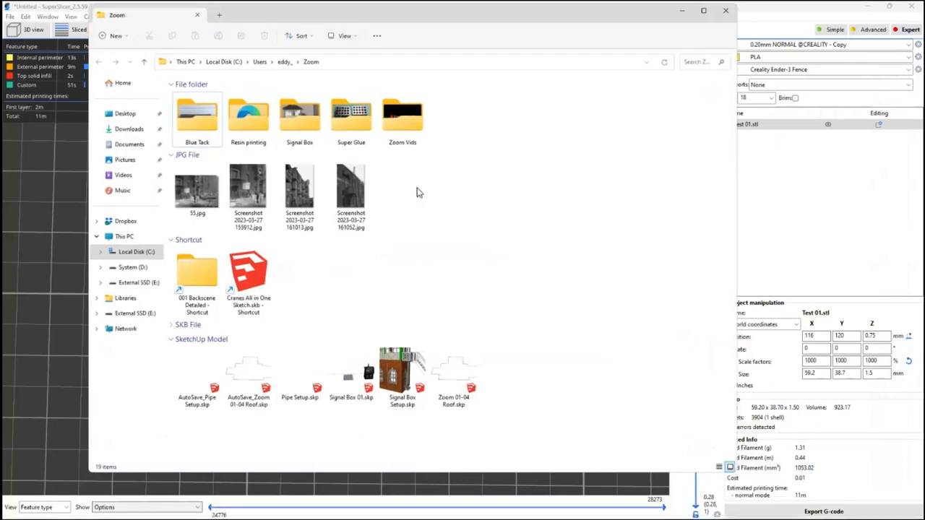
double_click(193, 280)
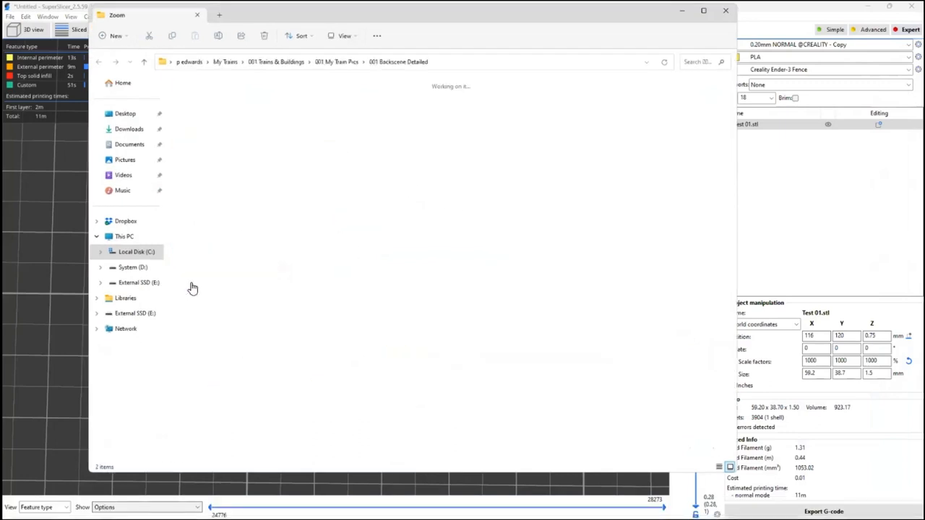
left_click(185, 88)
double_click(189, 101)
left_click(198, 105)
double_click(198, 105)
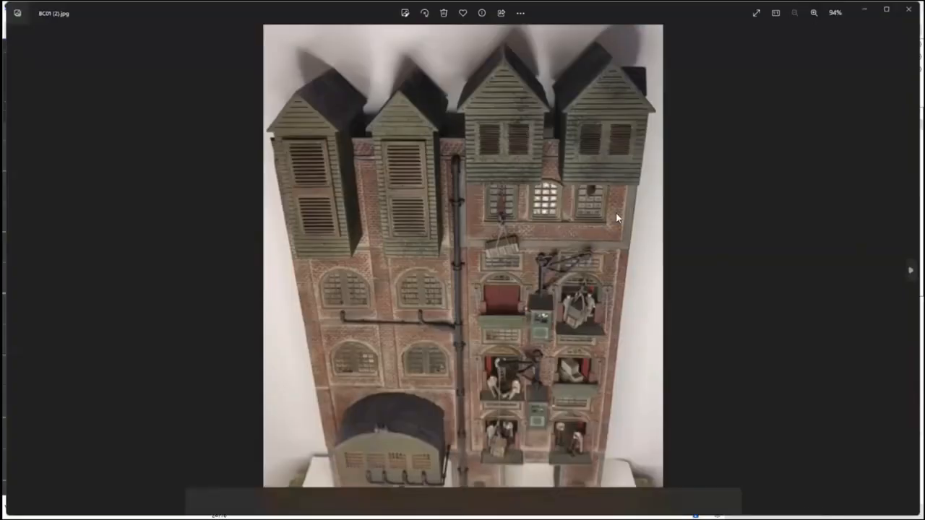
scroll(541, 225, "up", 4)
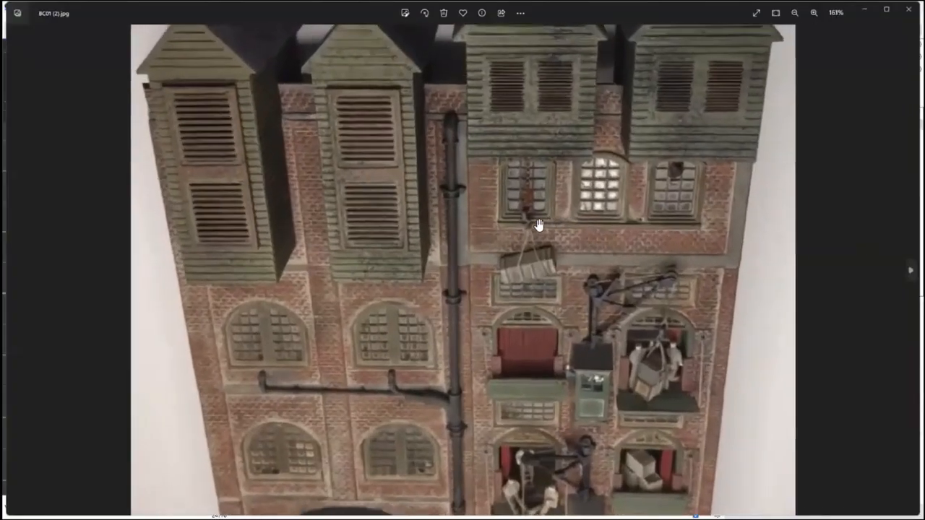